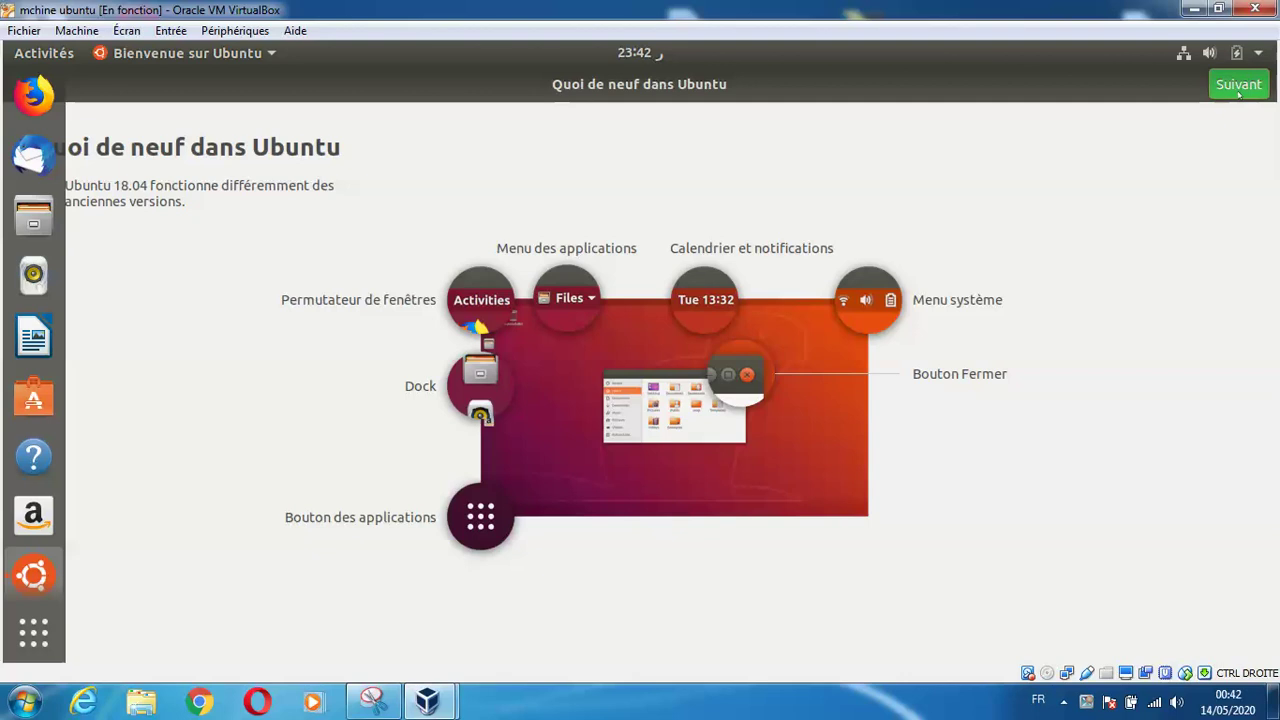
# Page past the what's-new, Livepatch and information-sharing pages, then finish the Bienvenue sur Ubuntu tour
pyautogui.click(1238, 88)
pyautogui.click(1238, 85)
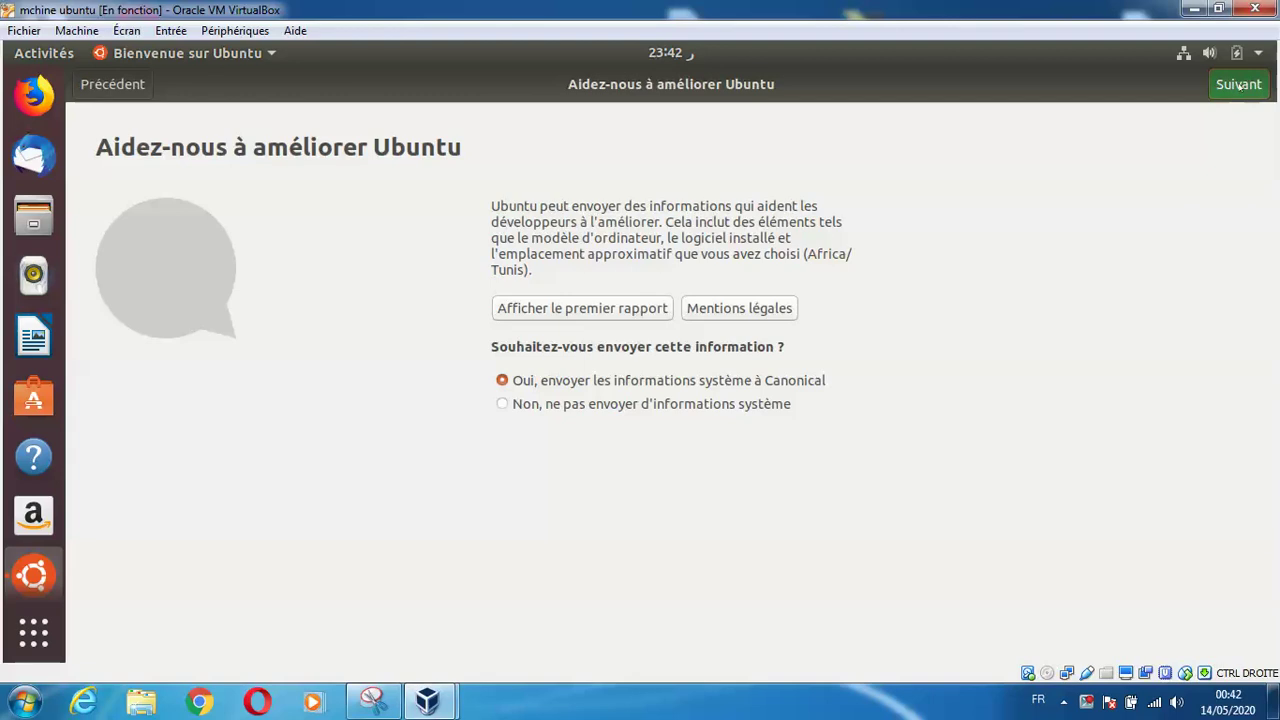
pyautogui.click(1238, 85)
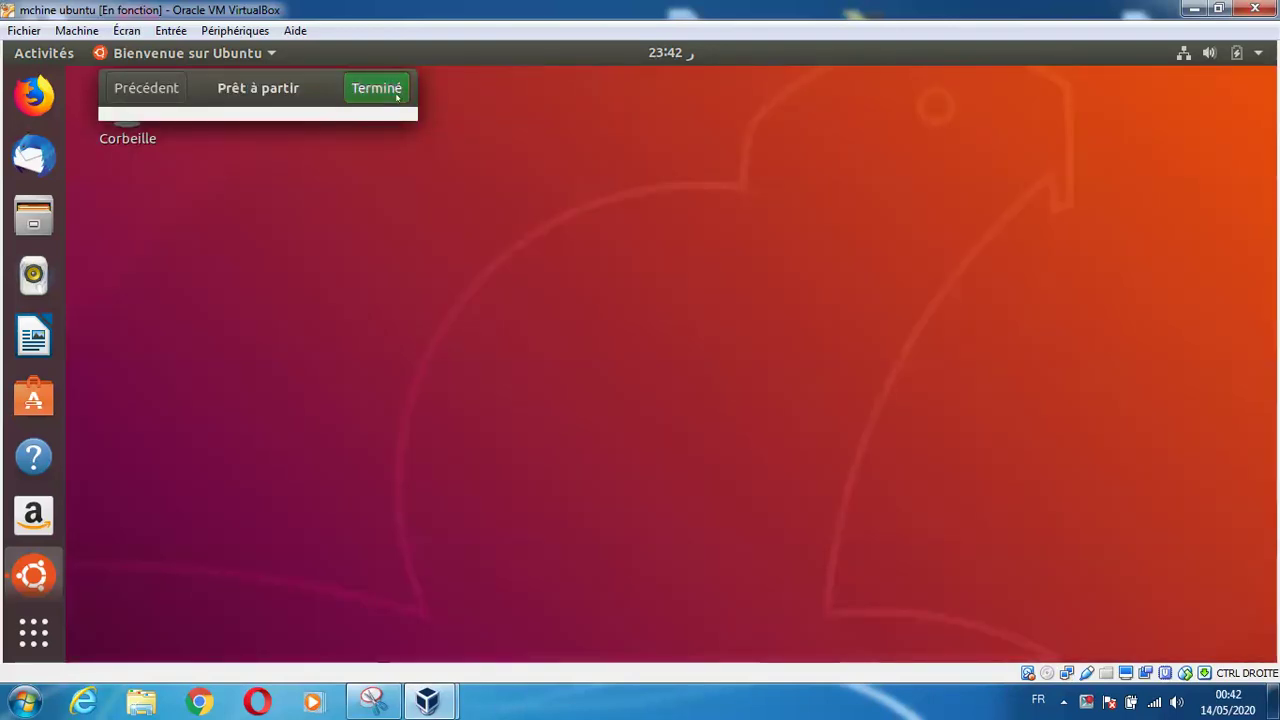
pyautogui.click(349, 95)
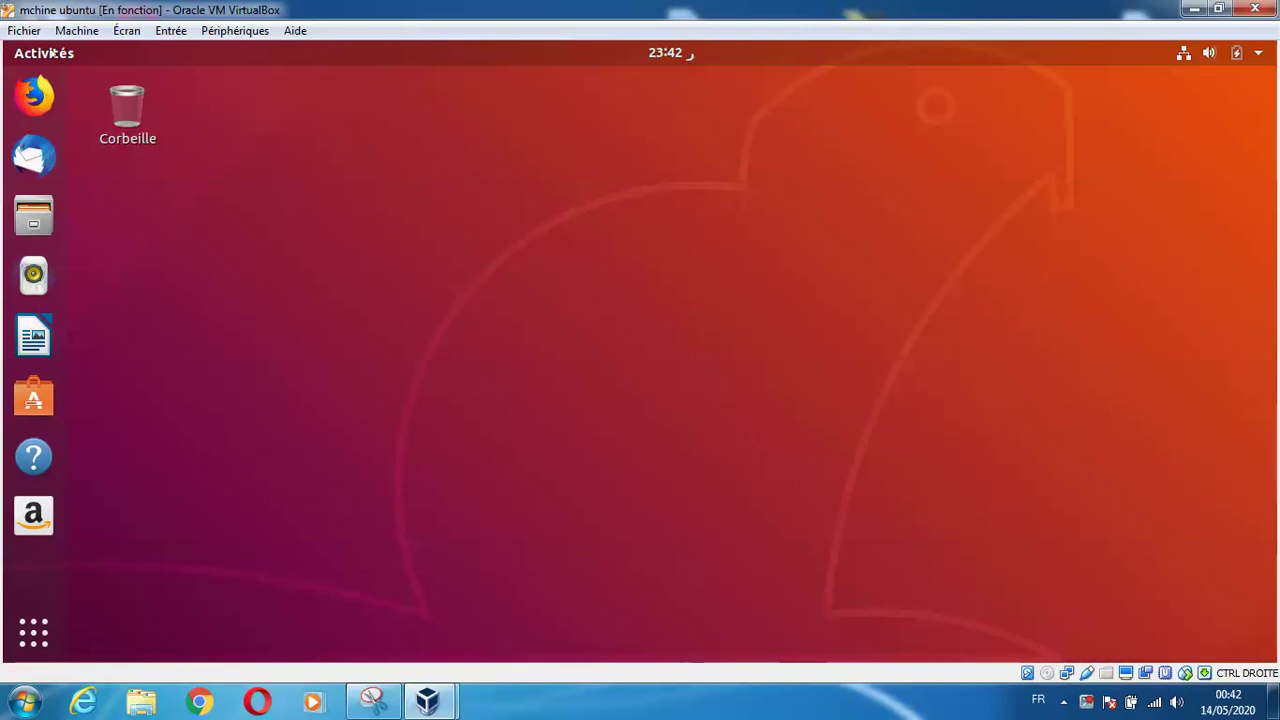
# Search Activités for 'terminal' and launch the Terminal application
pyautogui.click(52, 52)
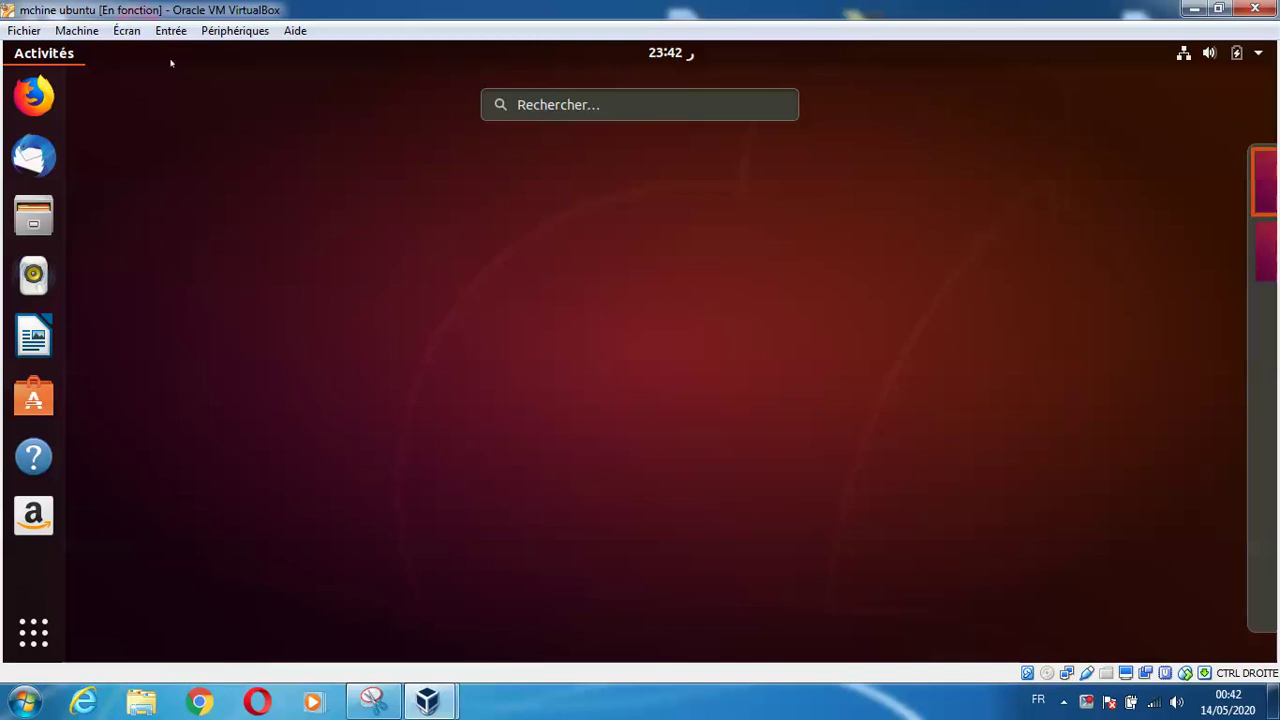
pyautogui.click(558, 106)
pyautogui.write('terminal')
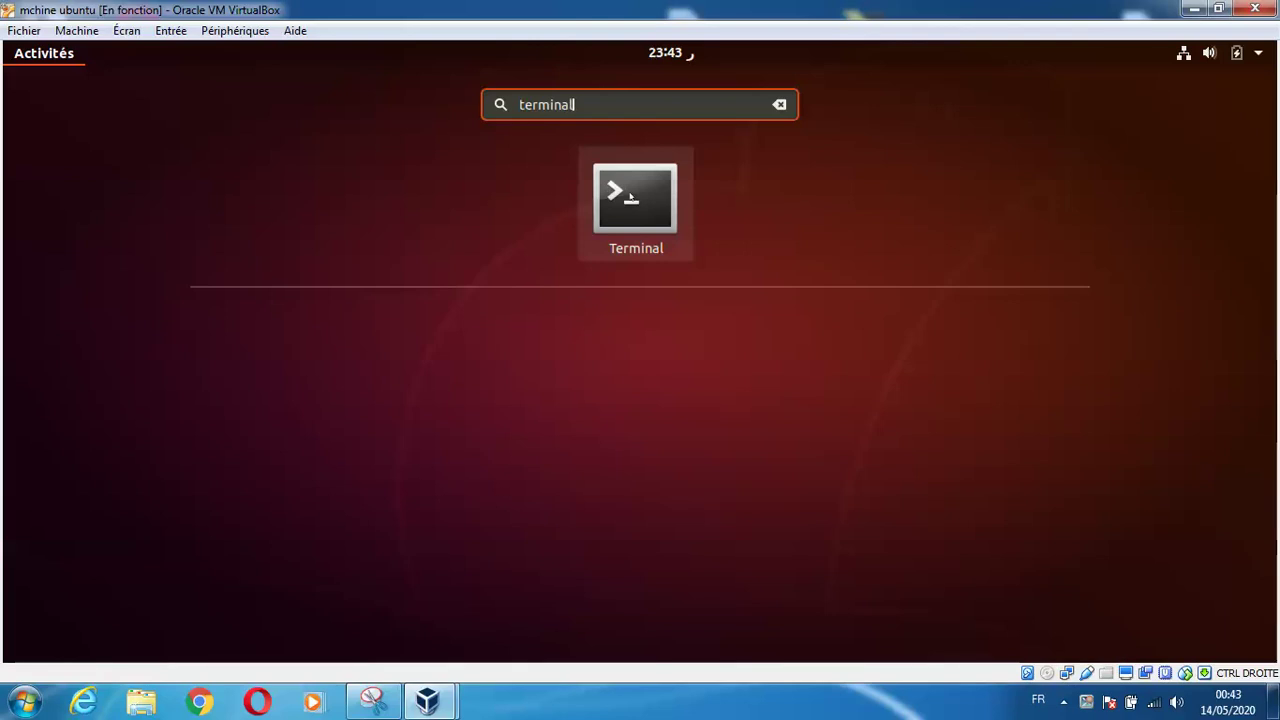
pyautogui.click(631, 196)
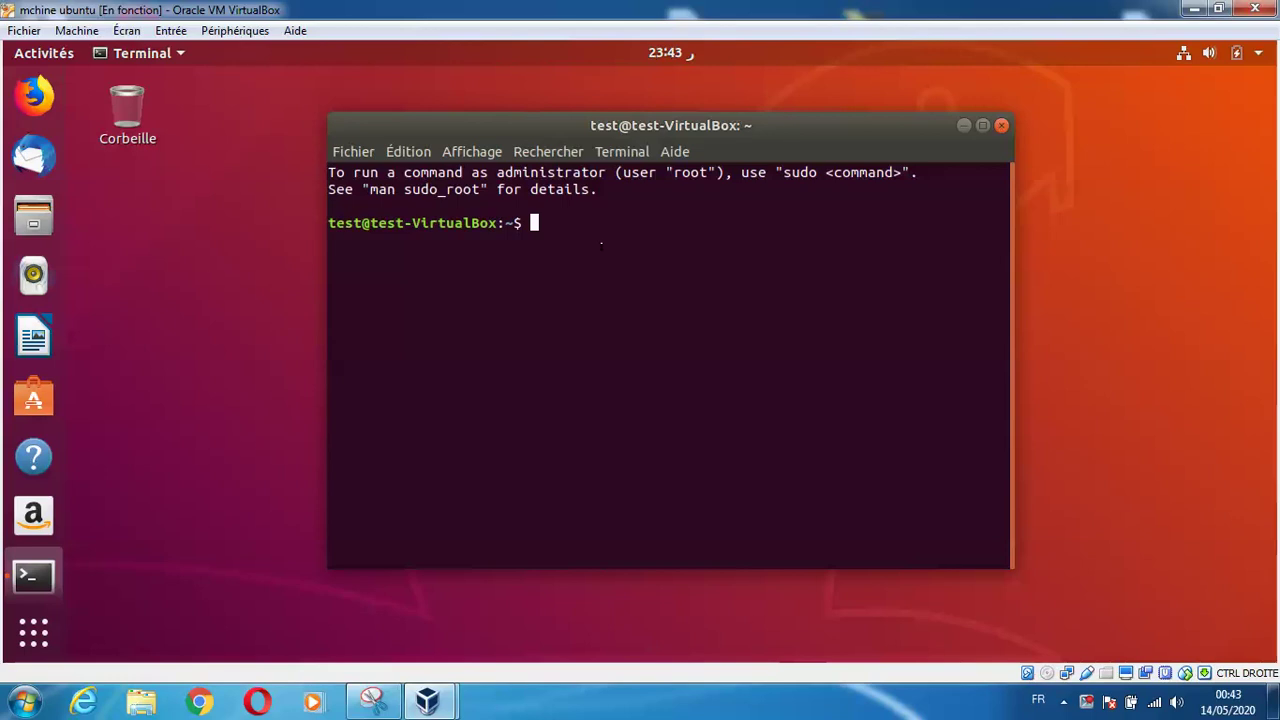
# Become root with sudo su and clear the terminal screen
pyautogui.write('sudo su')
pyautogui.press('Return')
pyautogui.press('Return')
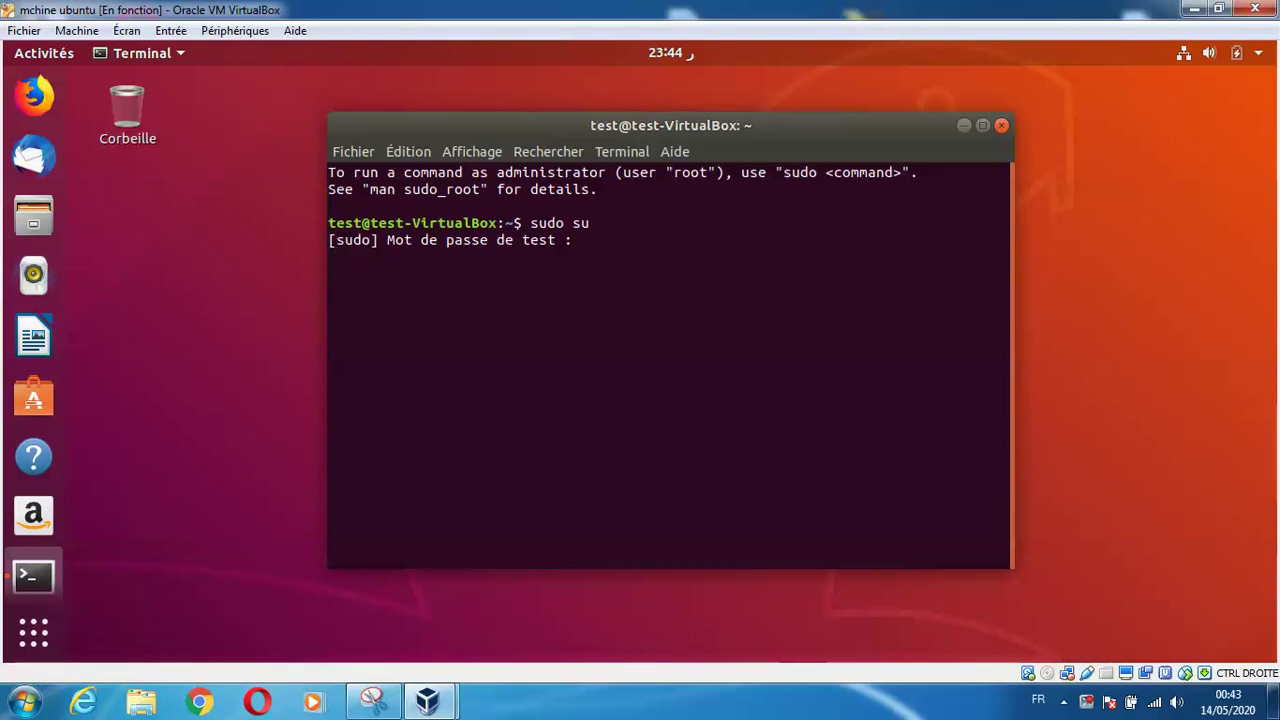
pyautogui.write('clear')
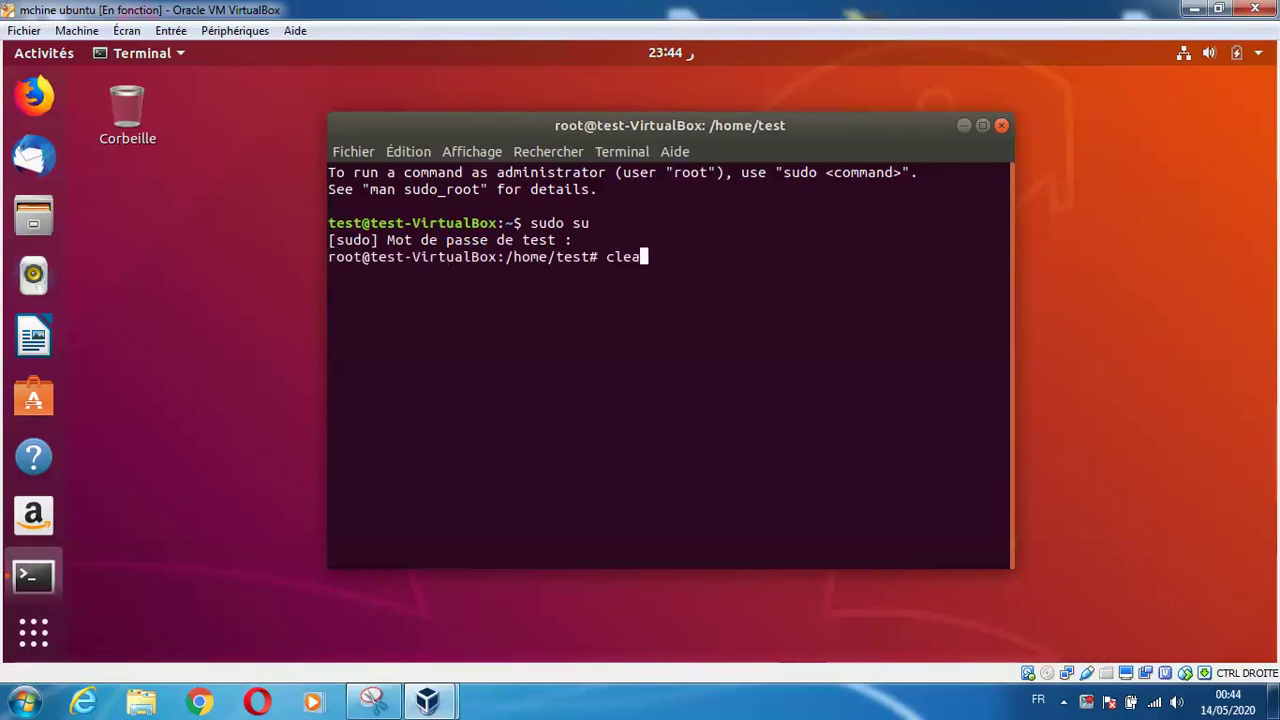
pyautogui.press('Return')
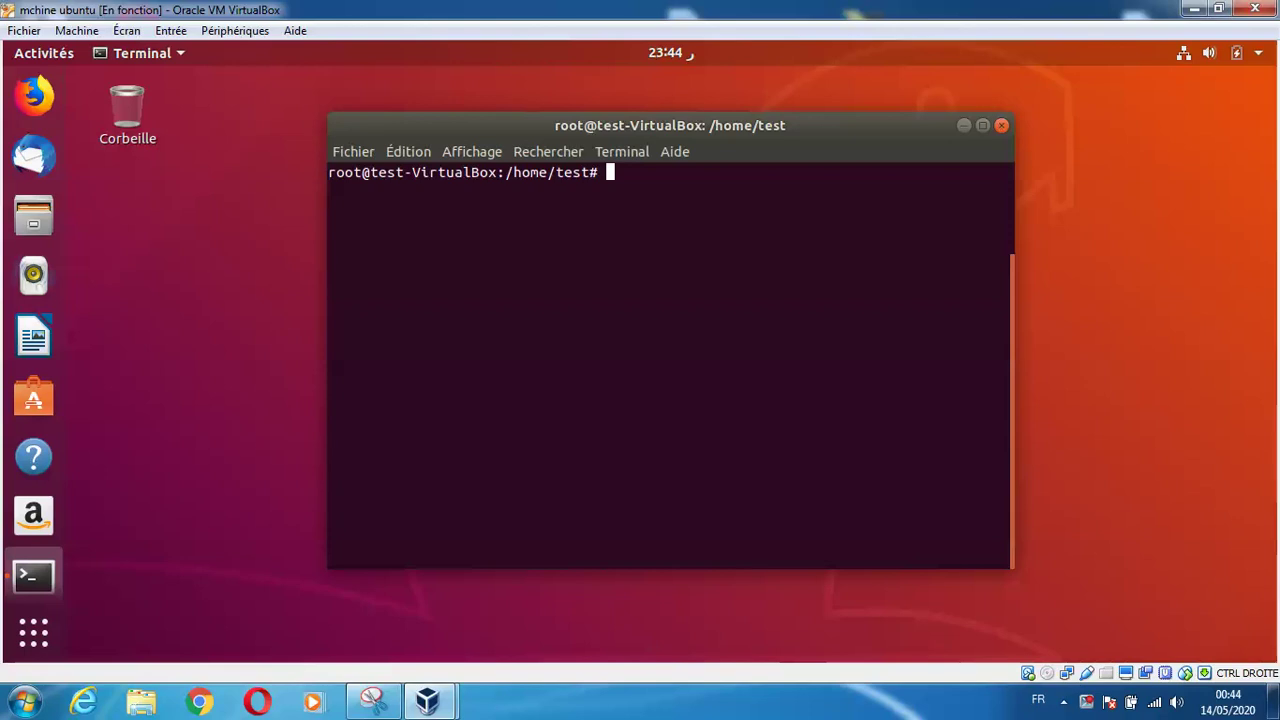
# Run apt-get install asterisk, which fails on the dpkg lock, then enter apt-get update
pyautogui.write('apt-get updat')
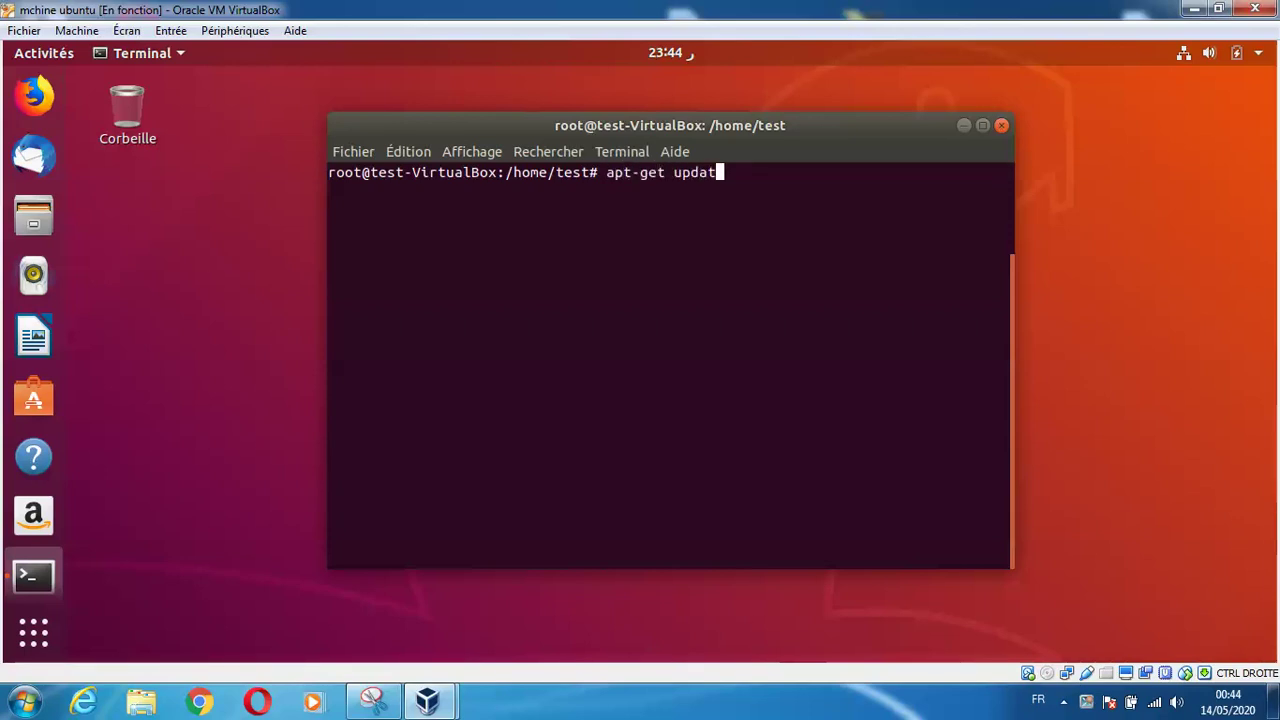
pyautogui.write('e')
pyautogui.press('BackSpace')
pyautogui.press('BackSpace')
pyautogui.press('BackSpace')
pyautogui.press('BackSpace')
pyautogui.write('grade')
pyautogui.press('BackSpace')
pyautogui.press('BackSpace')
pyautogui.press('BackSpace')
pyautogui.press('BackSpace')
pyautogui.press('BackSpace')
pyautogui.press('BackSpace')
pyautogui.press('BackSpace')
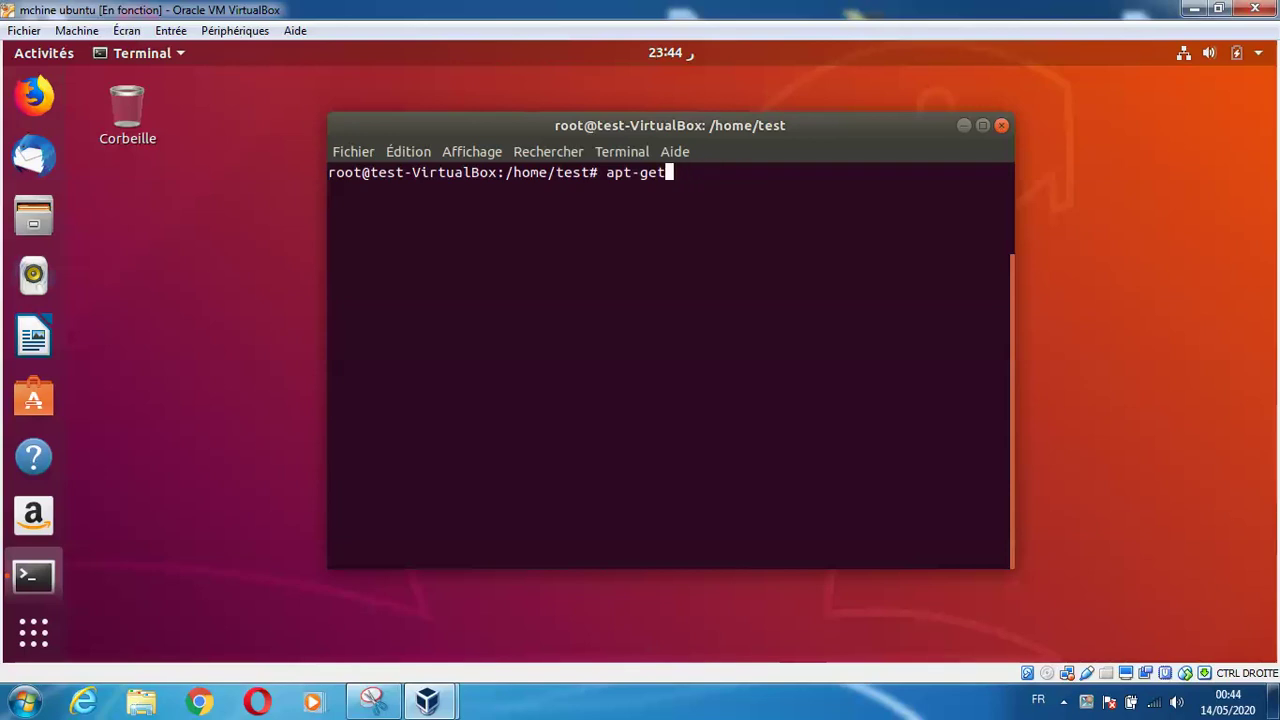
pyautogui.write('dist-upgrade')
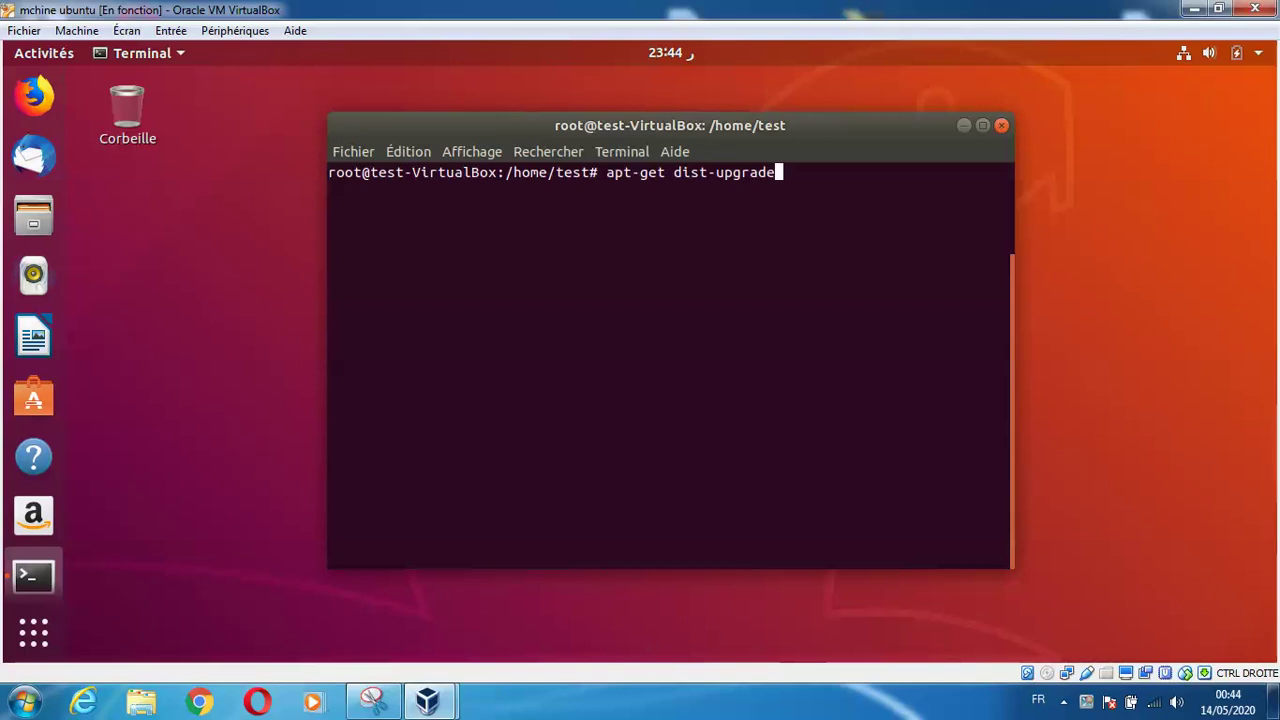
pyautogui.press('BackSpace')
pyautogui.press('BackSpace')
pyautogui.press('BackSpace')
pyautogui.press('BackSpace')
pyautogui.press('BackSpace')
pyautogui.press('BackSpace')
pyautogui.press('BackSpace')
pyautogui.press('BackSpace')
pyautogui.press('BackSpace')
pyautogui.press('BackSpace')
pyautogui.press('BackSpace')
pyautogui.press('BackSpace')
pyautogui.write('install')
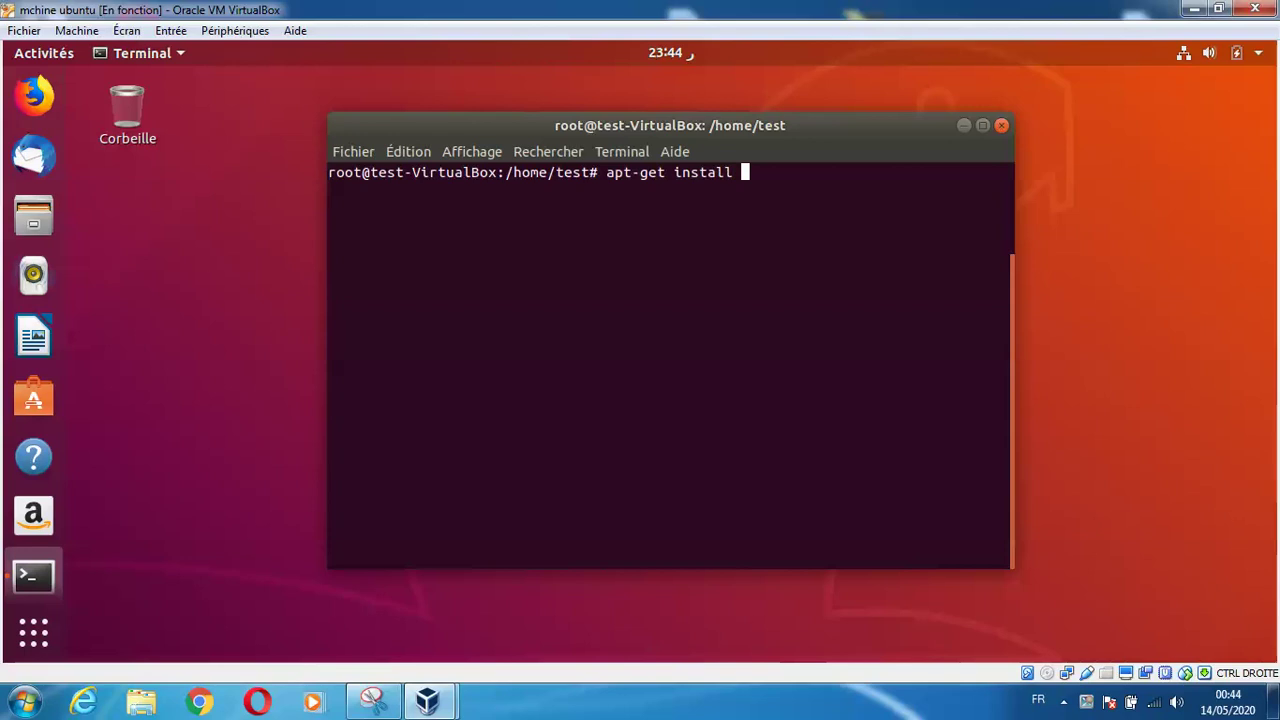
pyautogui.write(' asterisk')
pyautogui.press('Return')
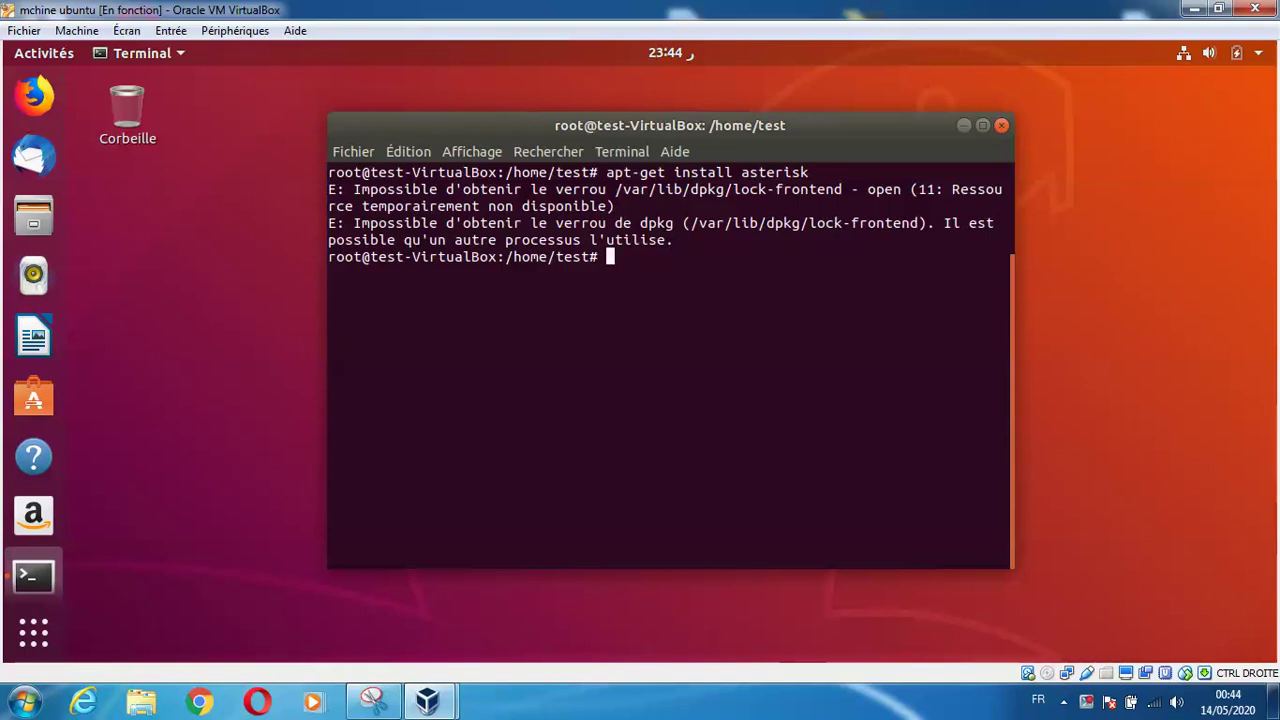
pyautogui.write('apt-get update')
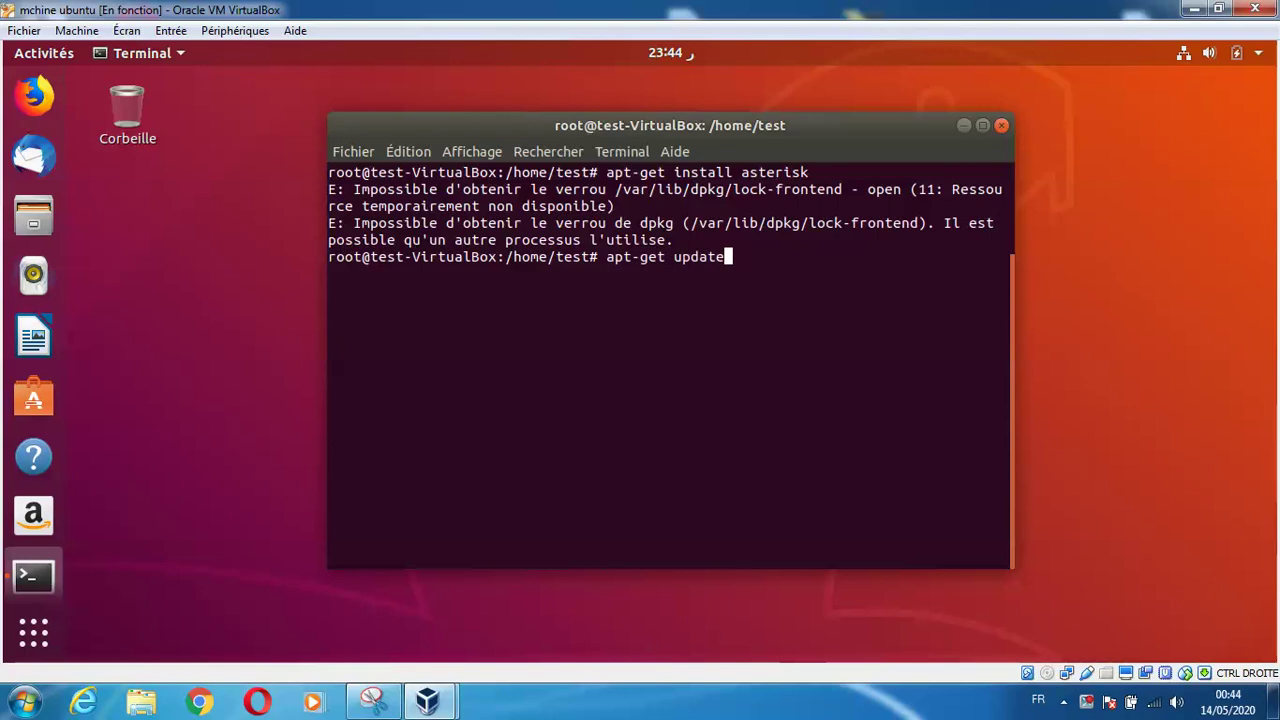
# Refresh the package lists, then rerun apt-get install asterisk, still blocked by the dpkg lock
pyautogui.press('Return')
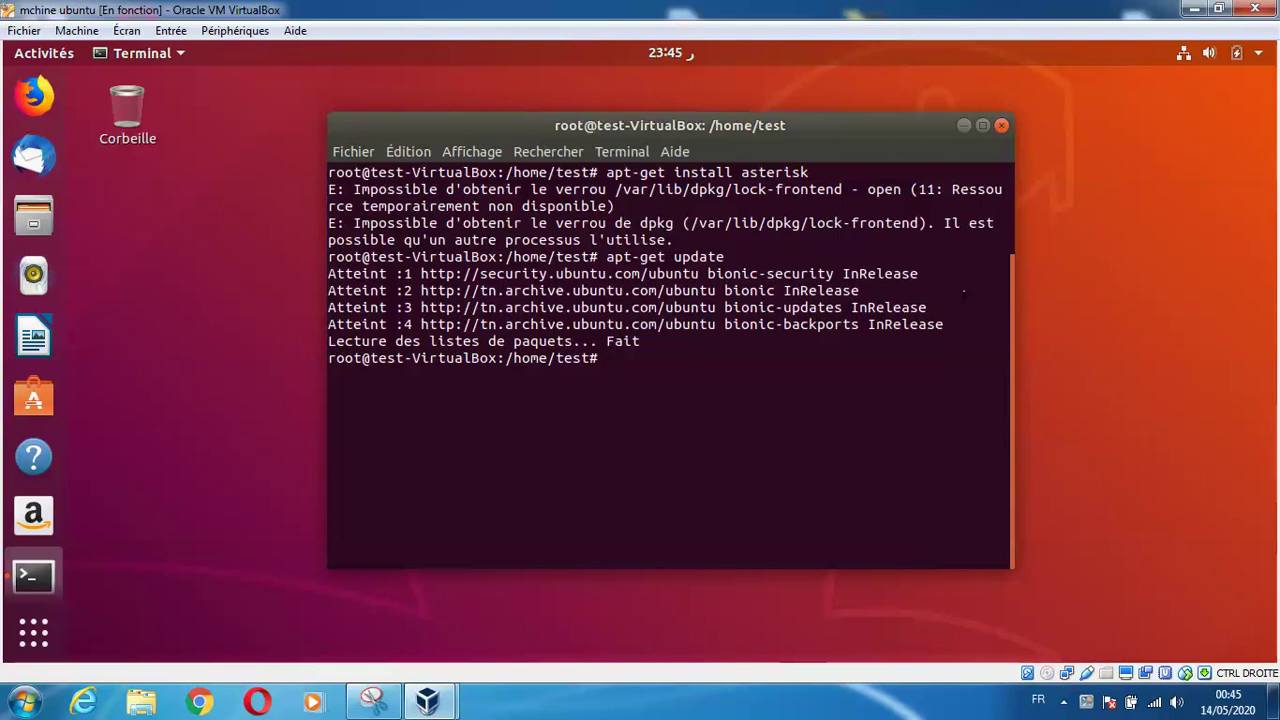
pyautogui.press('Up')
pyautogui.press('Up')
pyautogui.press('Return')
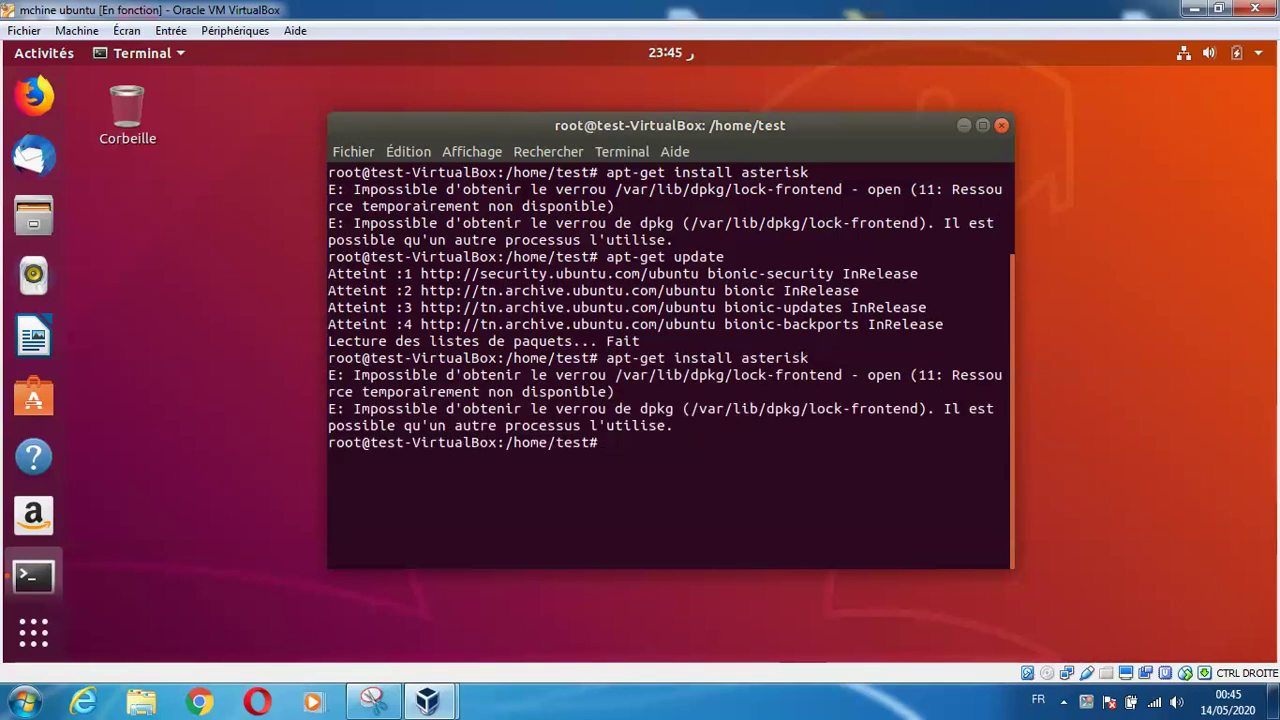
# Edit the recalled command into apt-get install upgrade and run it
pyautogui.press('Up')
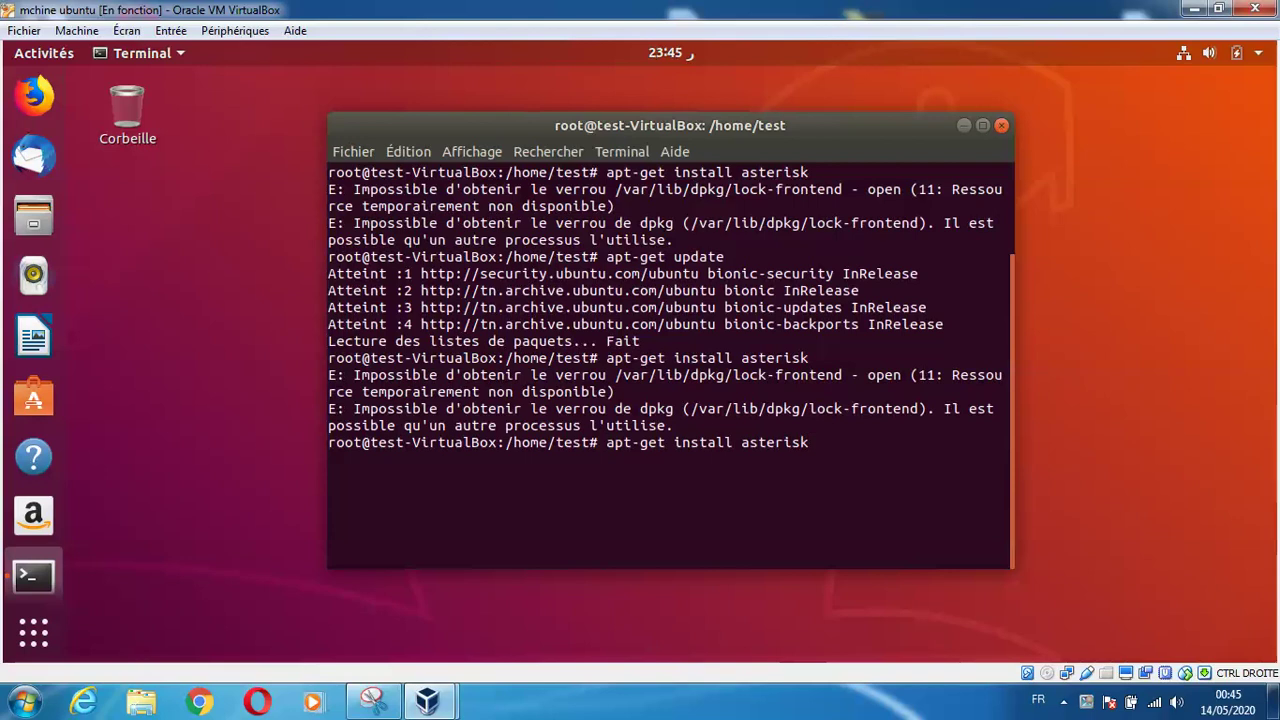
pyautogui.press('BackSpace')
pyautogui.press('BackSpace')
pyautogui.press('BackSpace')
pyautogui.press('BackSpace')
pyautogui.press('BackSpace')
pyautogui.write('upgrade')
pyautogui.press('Return')
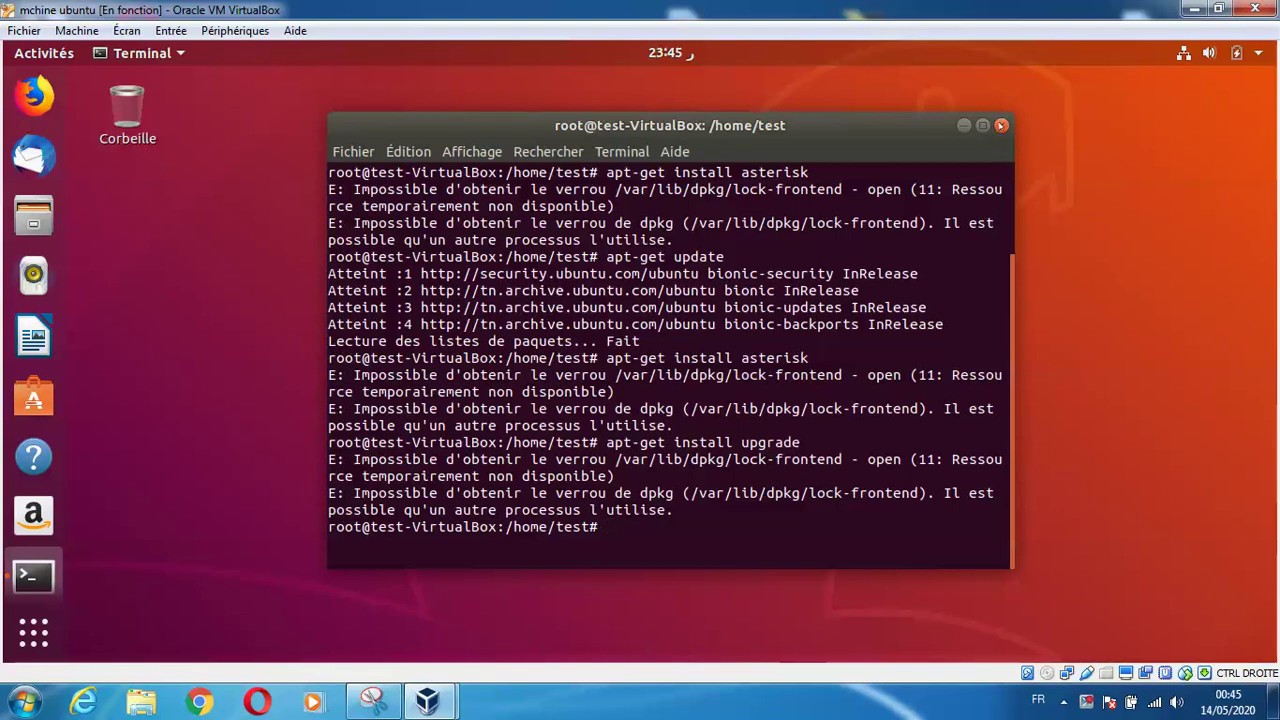
# Close the terminal despite its running process and power off the Ubuntu VM
pyautogui.click(1001, 125)
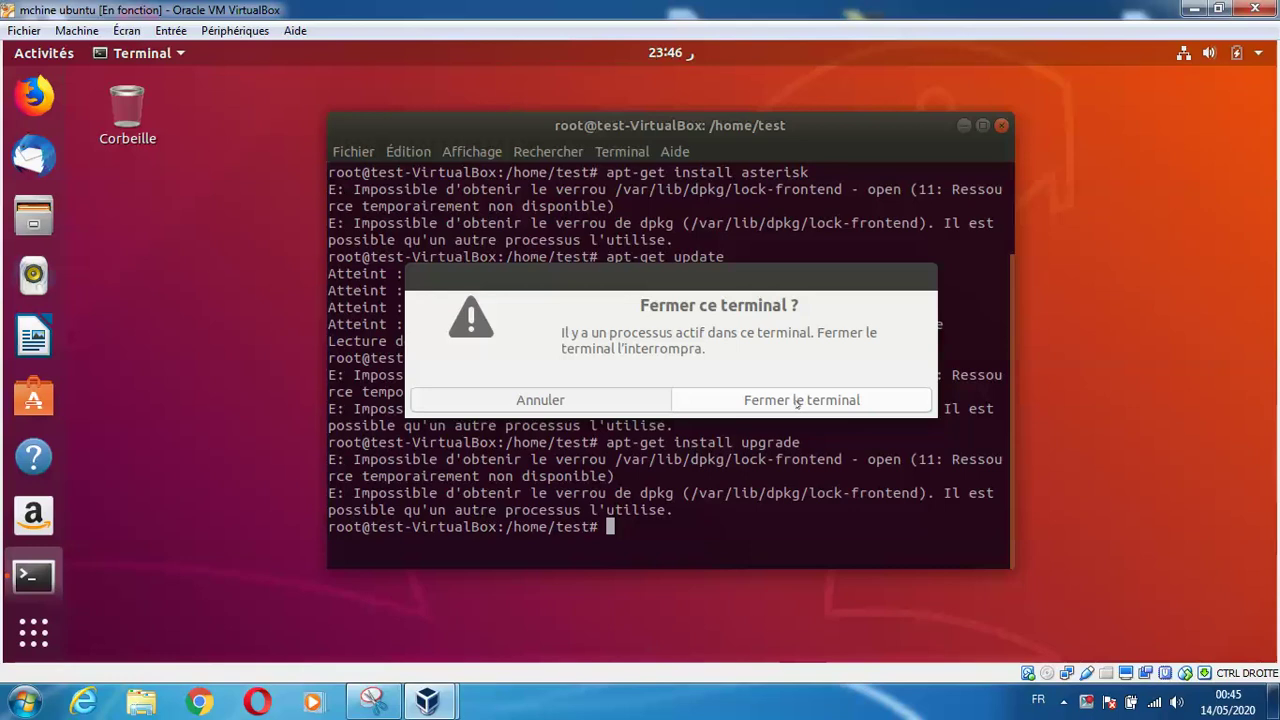
pyautogui.click(797, 401)
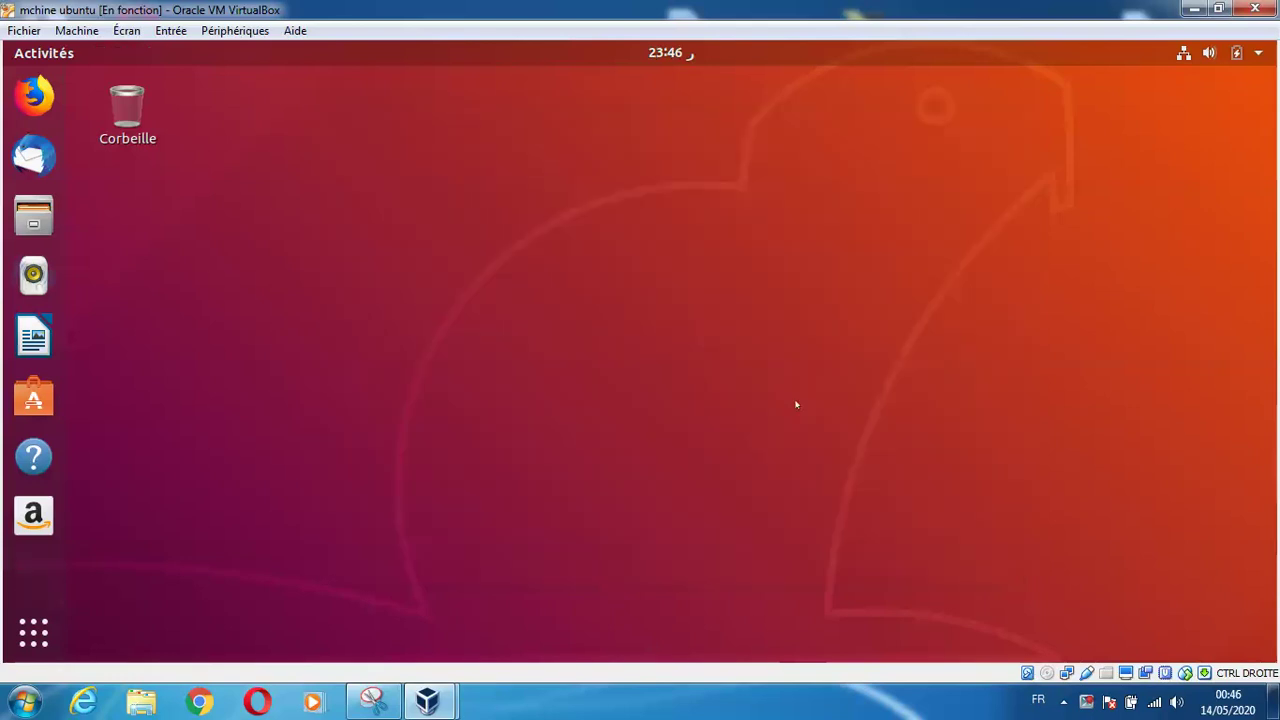
pyautogui.click(1258, 12)
pyautogui.click(568, 398)
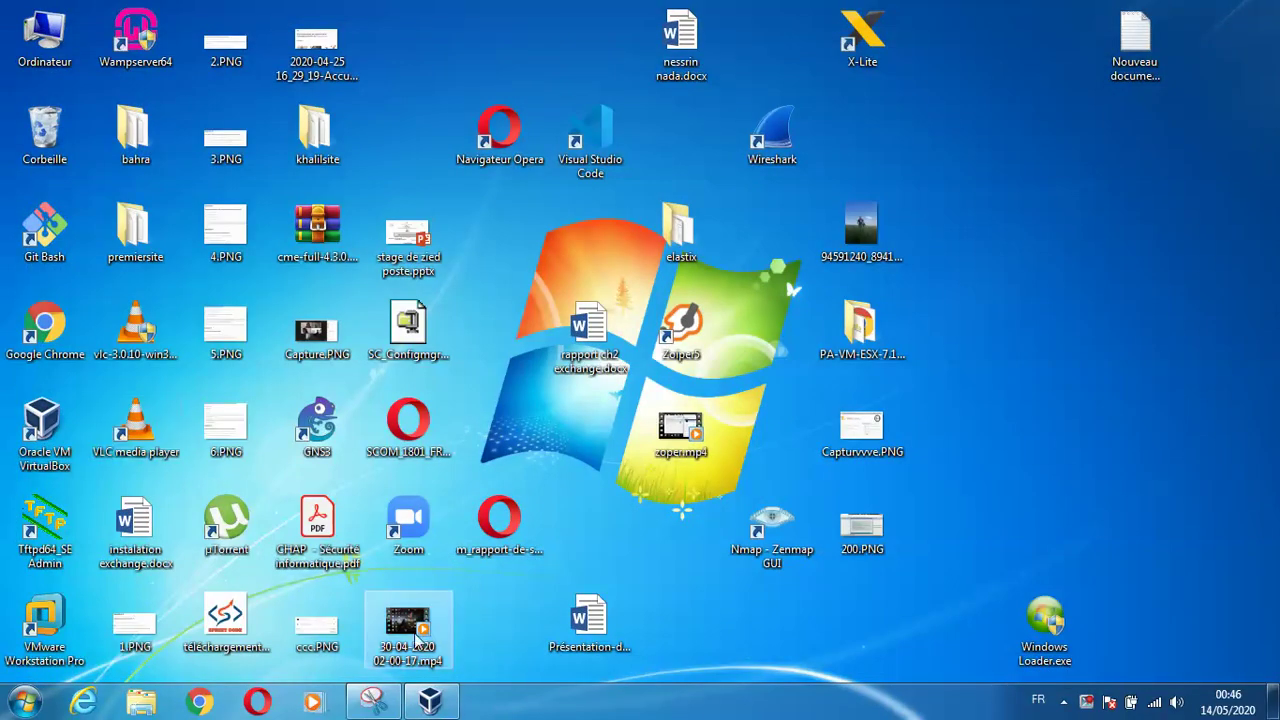
# Set the mchine ubuntu network adapter to Accès par pont with promiscuous mode Tout autoriser
pyautogui.click(433, 703)
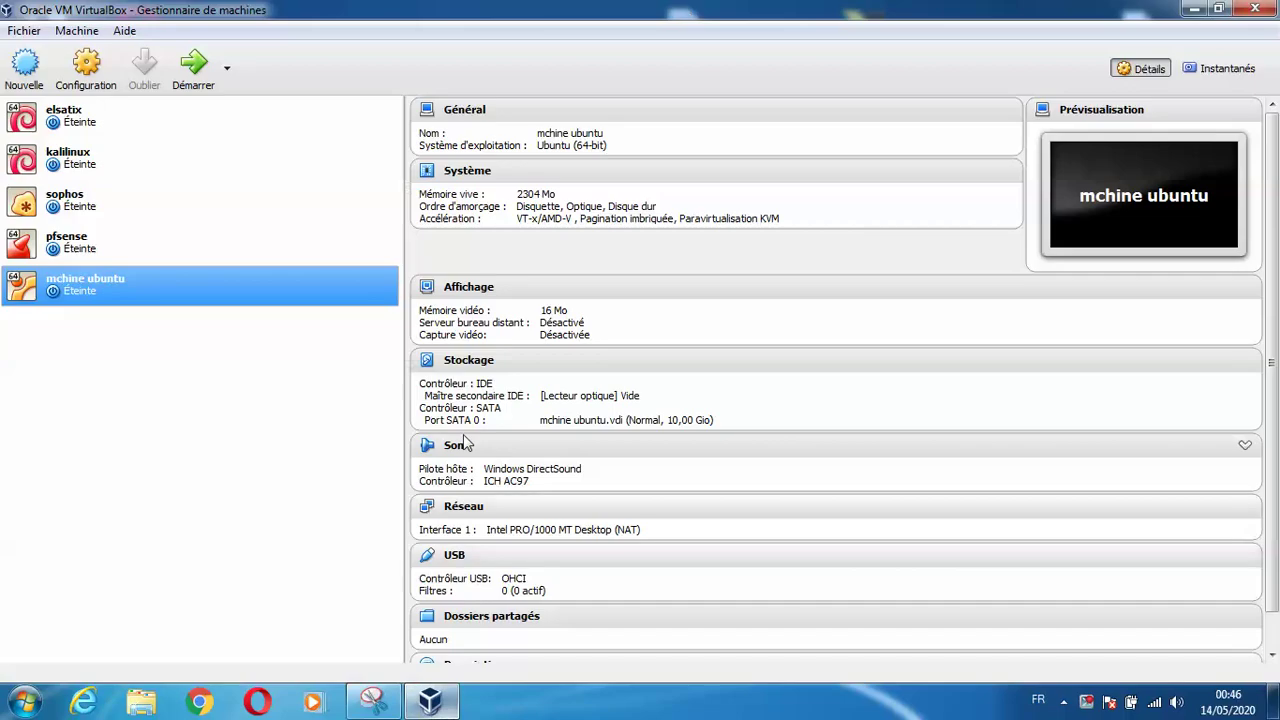
pyautogui.click(110, 90)
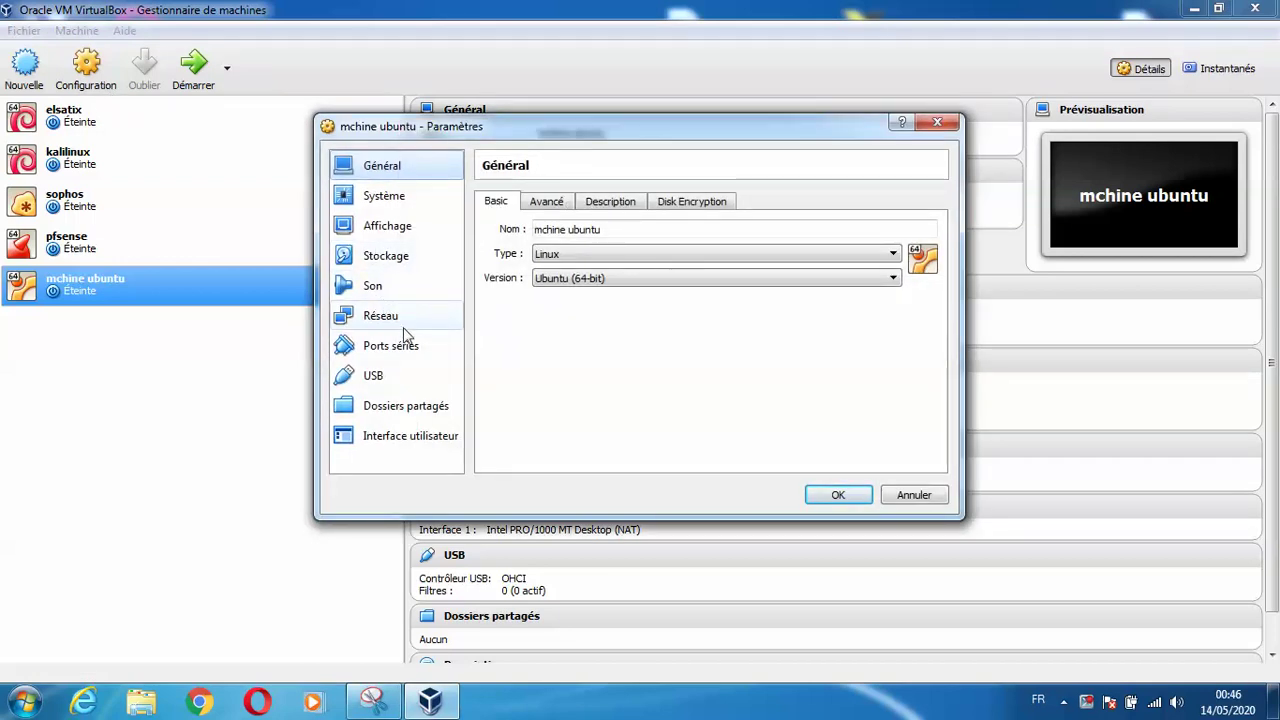
pyautogui.click(404, 327)
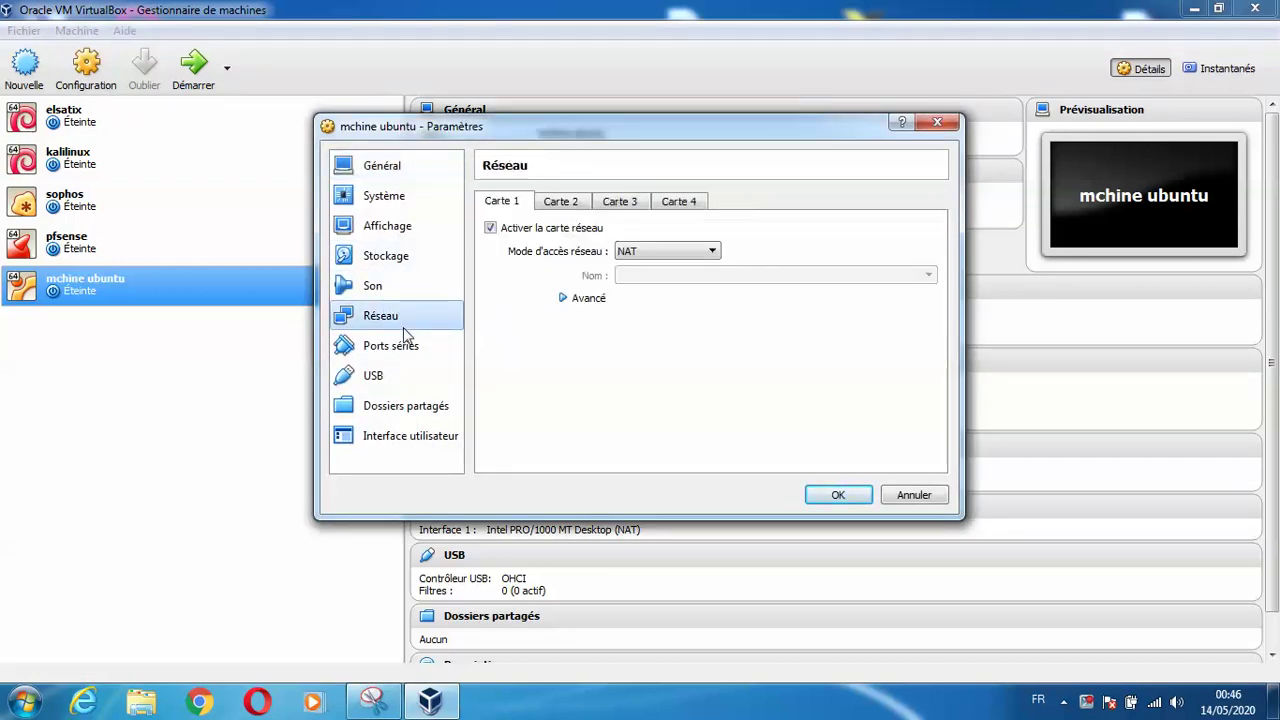
pyautogui.click(662, 250)
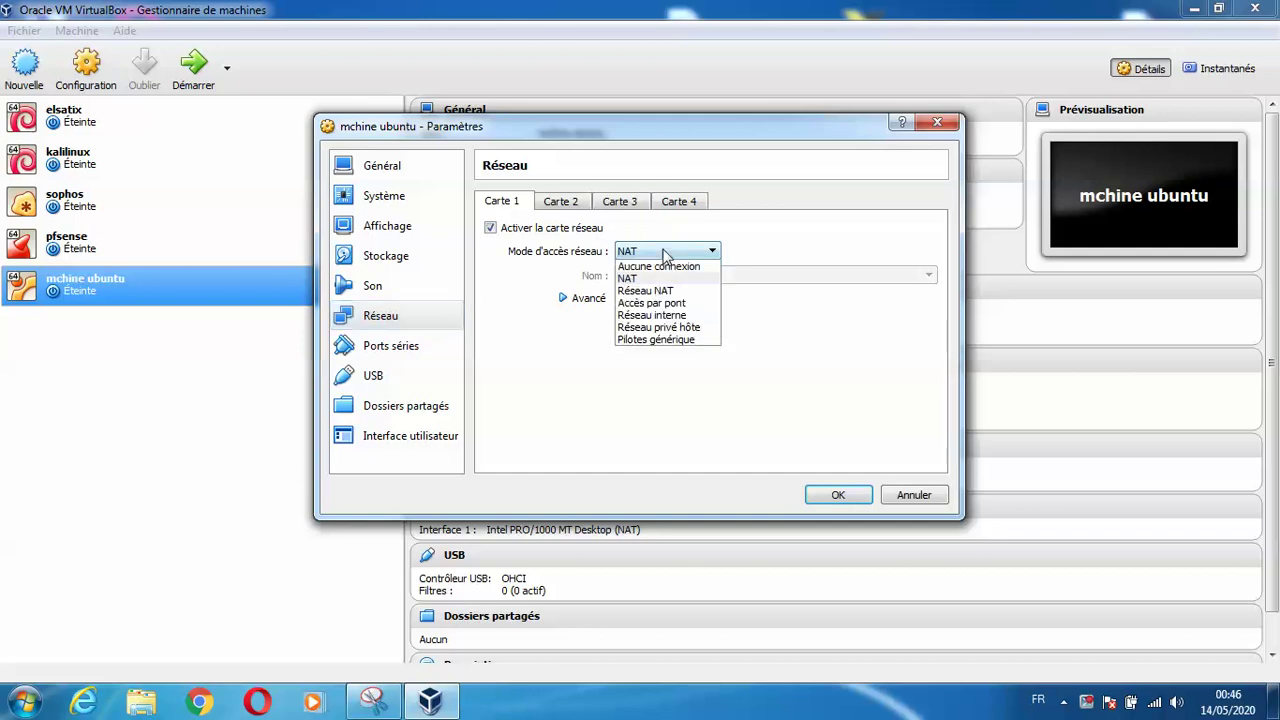
pyautogui.click(652, 304)
pyautogui.click(585, 299)
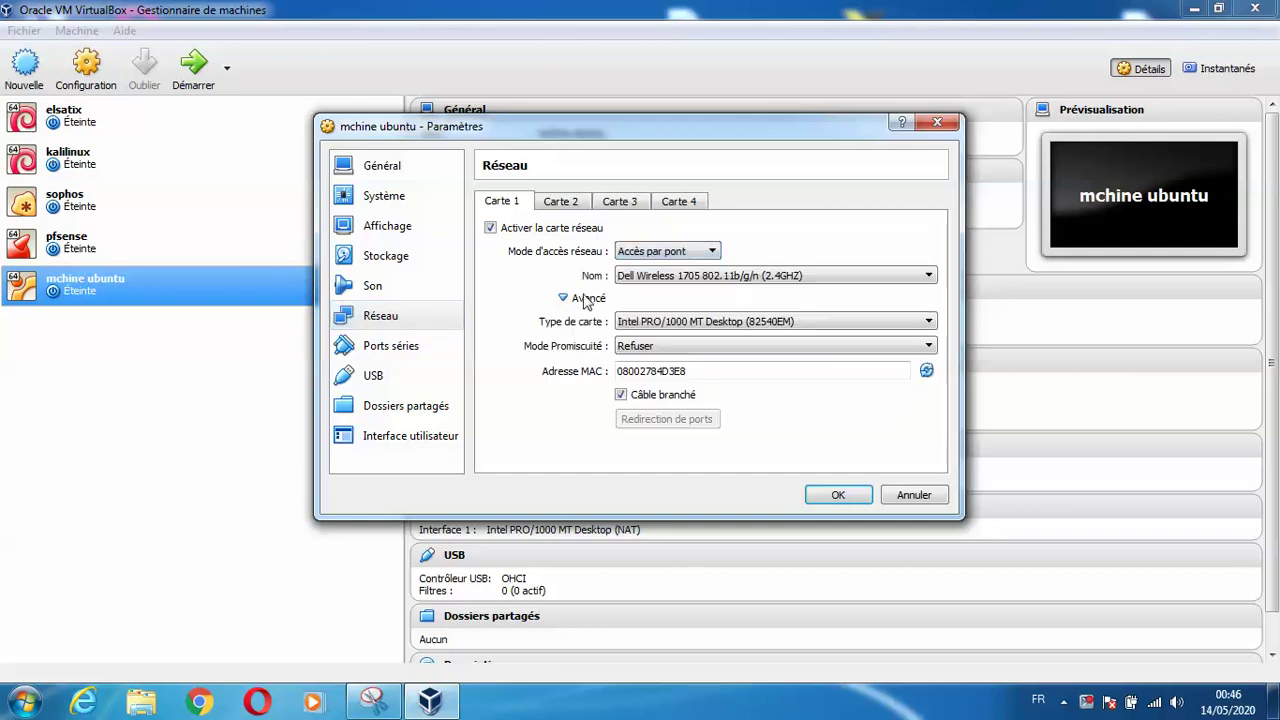
pyautogui.click(684, 346)
pyautogui.click(671, 387)
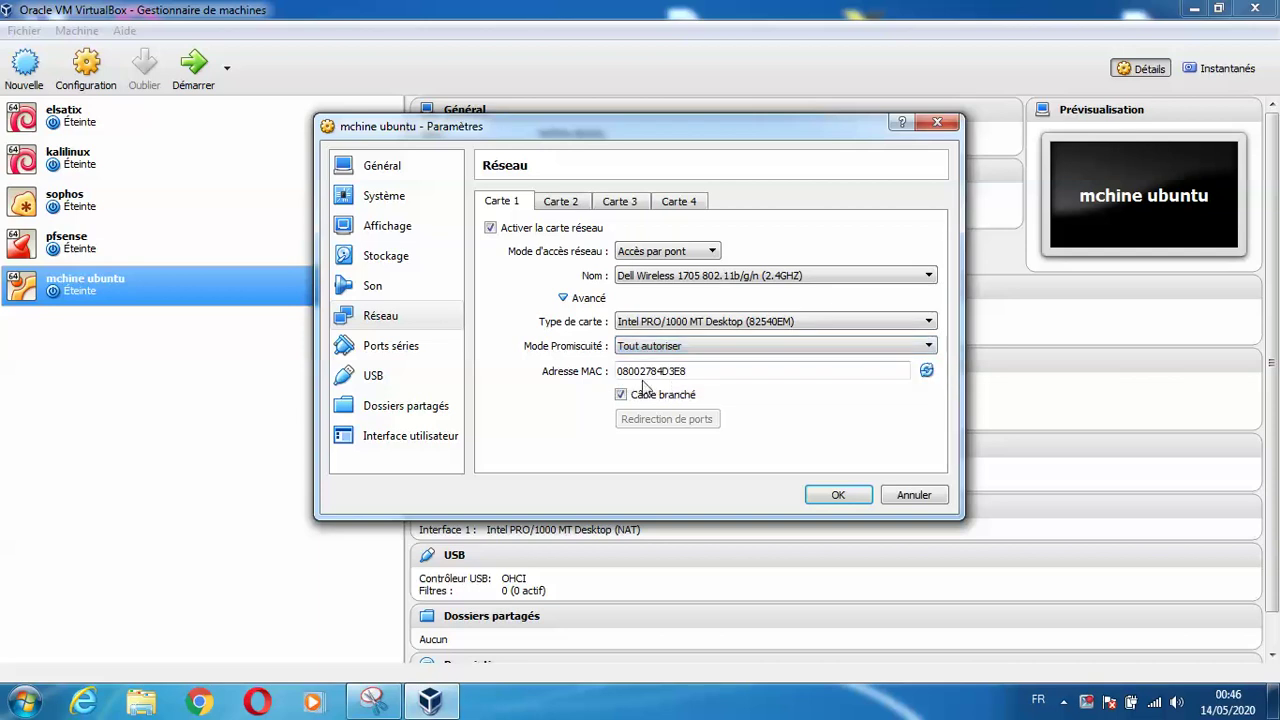
# Raise the VM's memory to 3328 MB, save the settings and start the VM
pyautogui.click(408, 197)
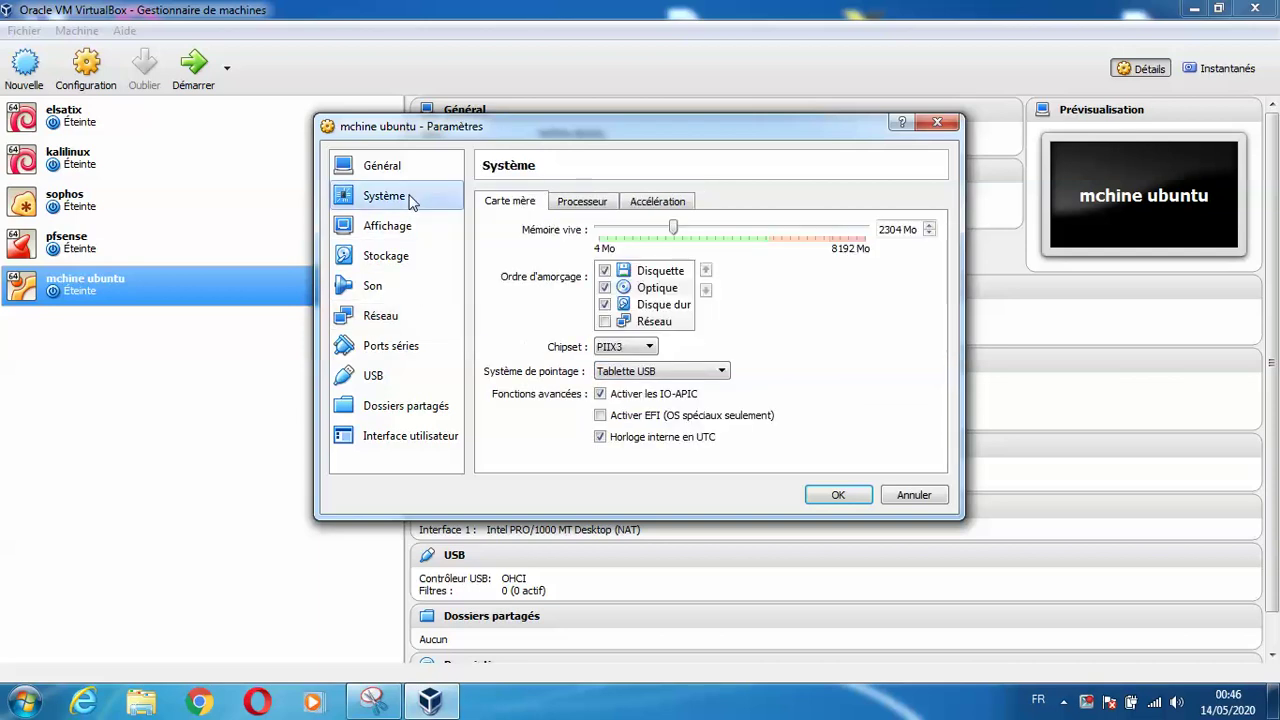
pyautogui.click(713, 236)
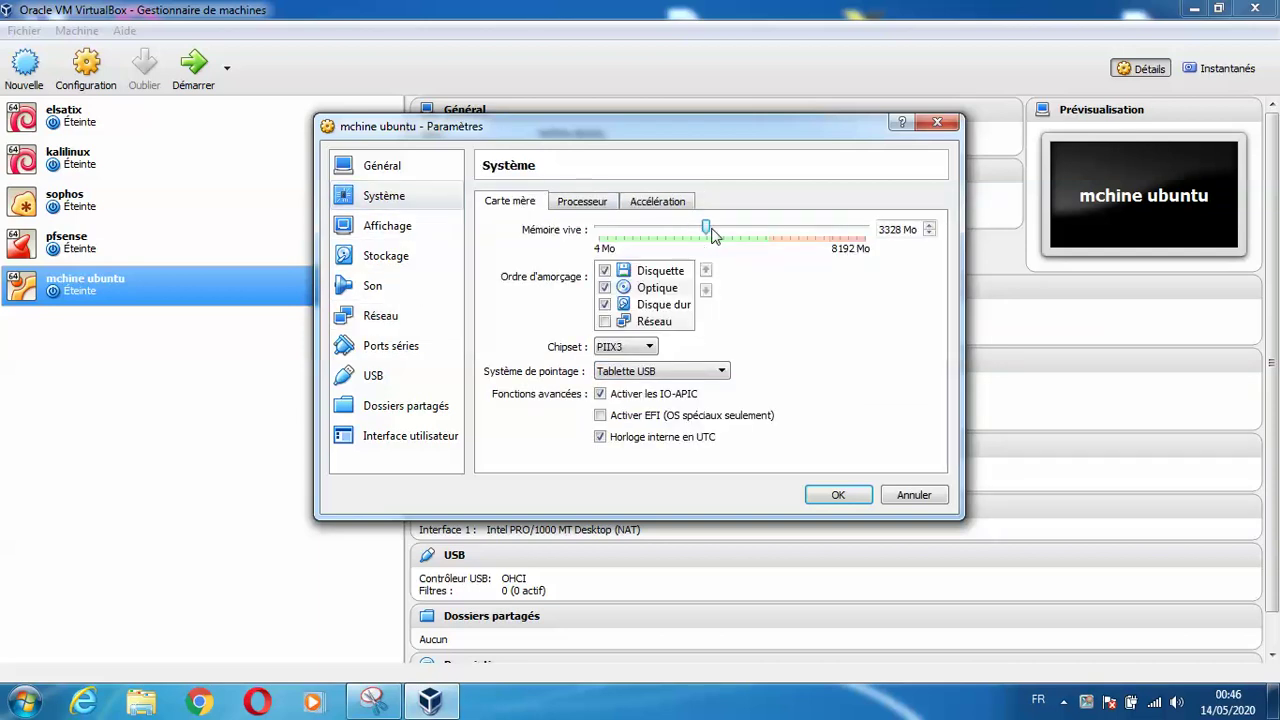
pyautogui.click(842, 495)
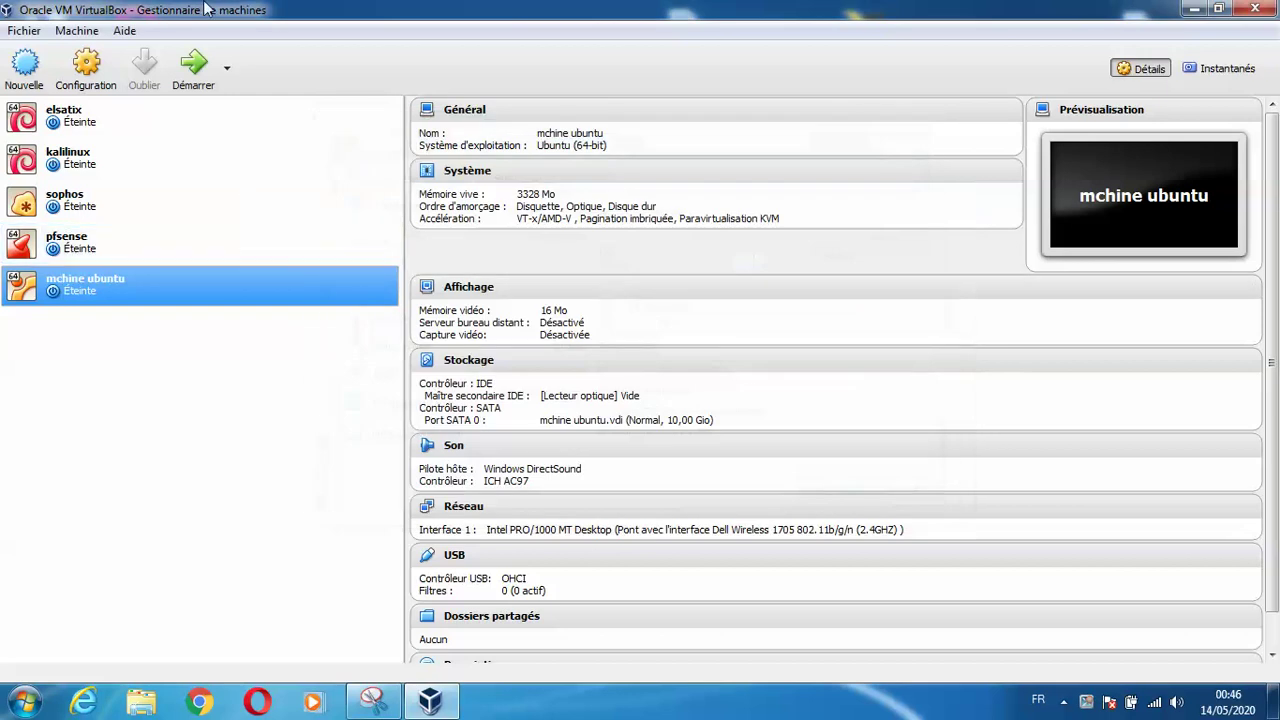
pyautogui.click(190, 63)
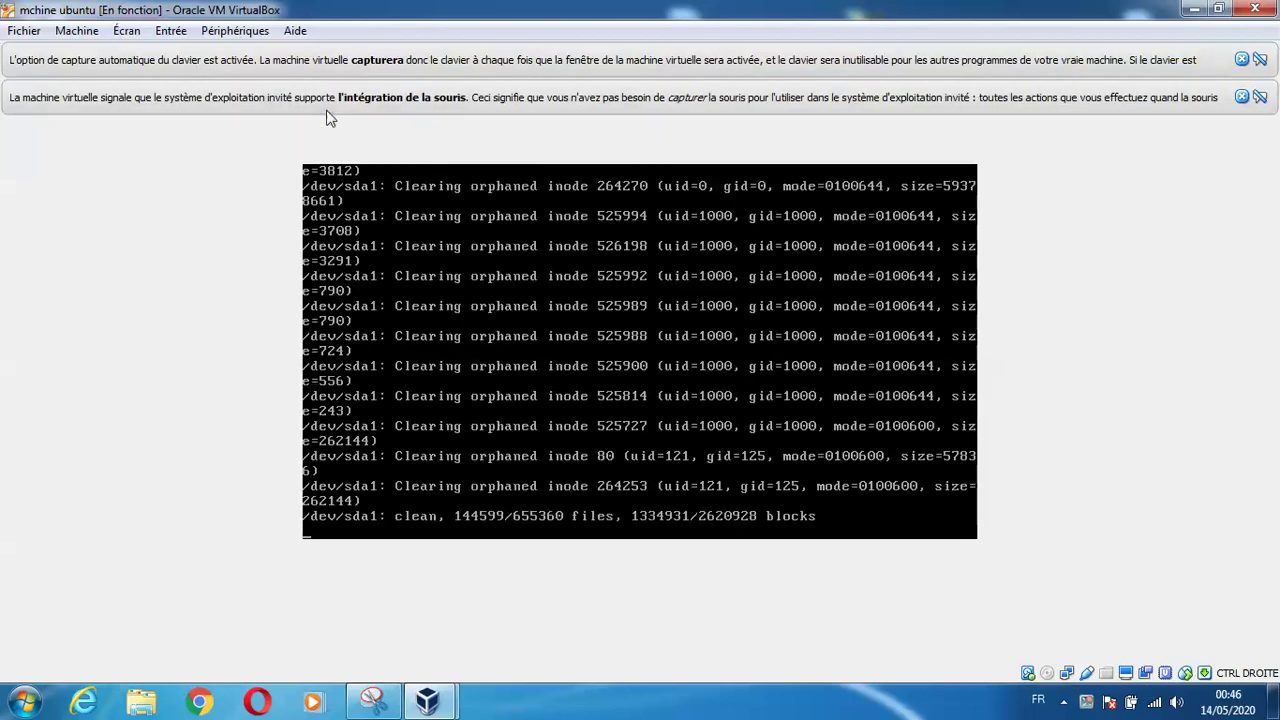
# Dismiss the keyboard and mouse notices, then minimize the Manager while the VM boots to login
pyautogui.click(1243, 62)
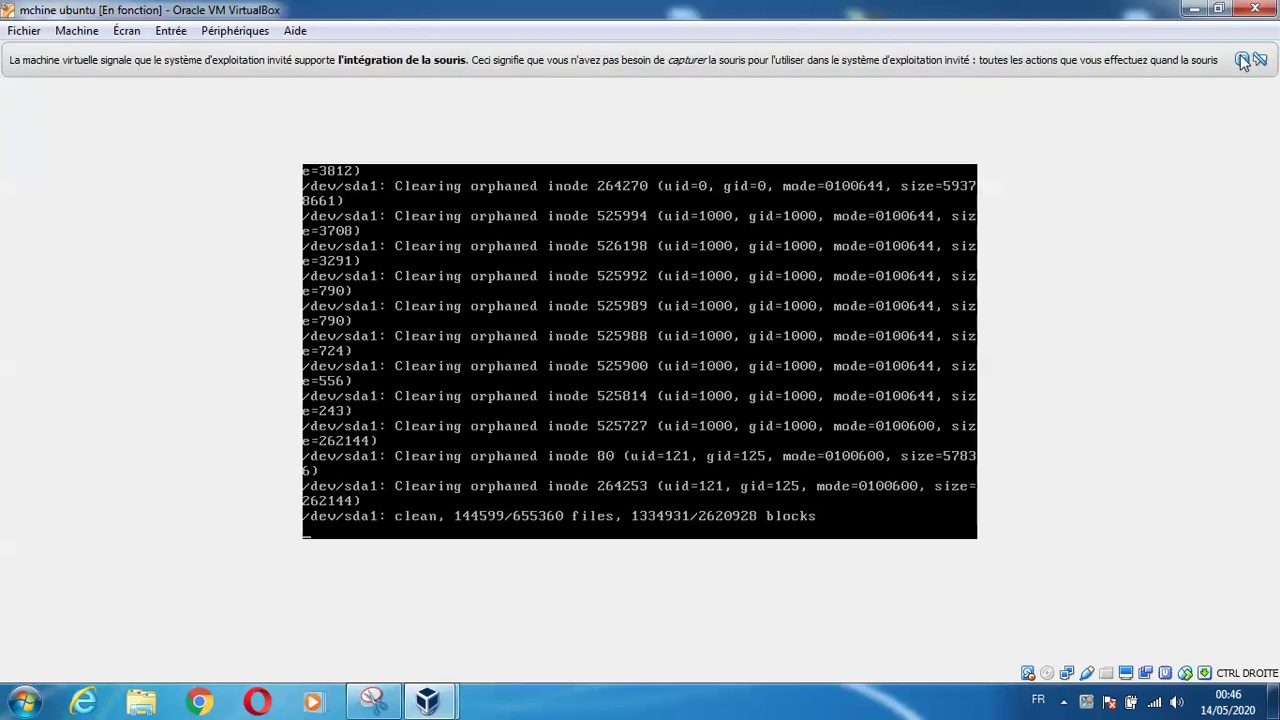
pyautogui.click(1244, 62)
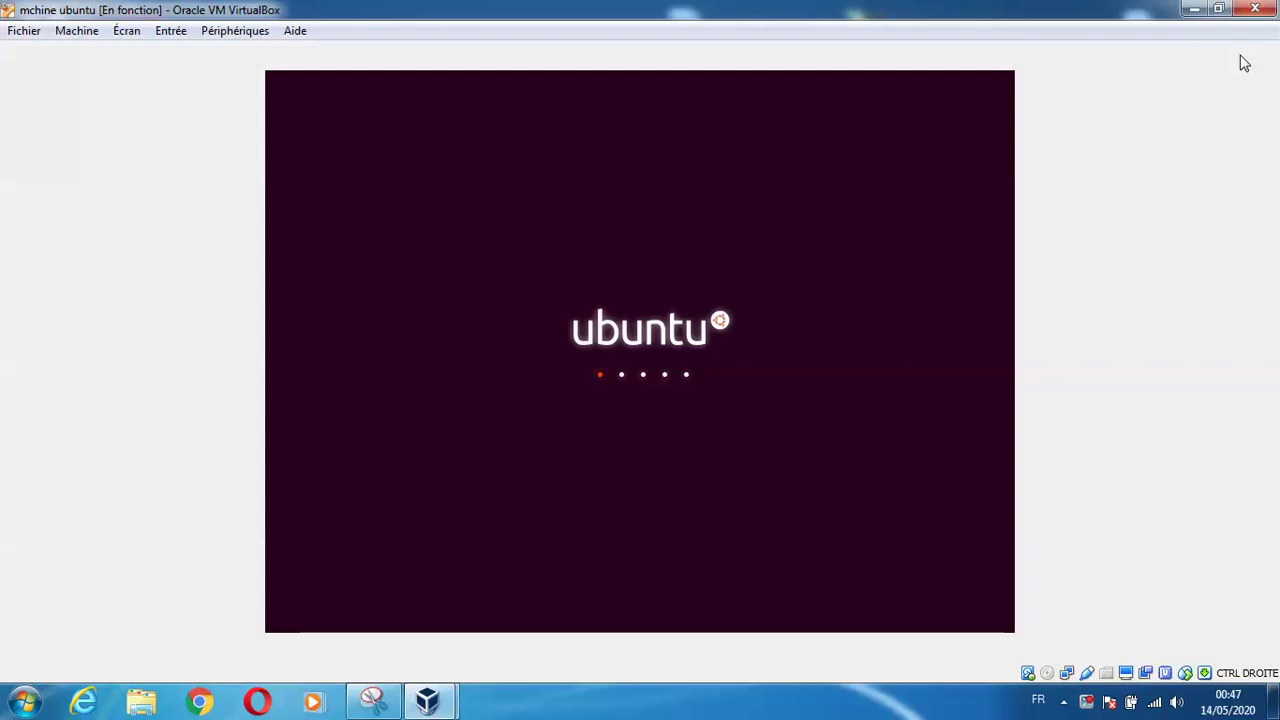
pyautogui.click(428, 701)
pyautogui.click(343, 636)
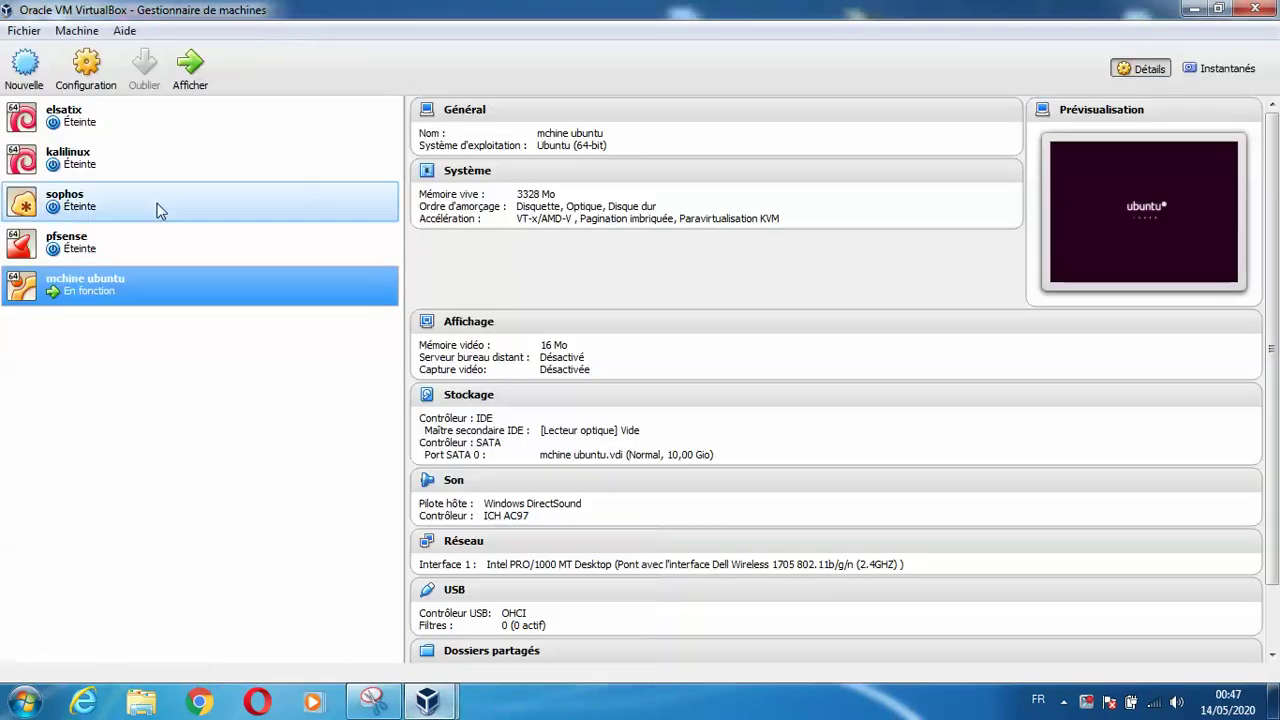
pyautogui.click(428, 701)
pyautogui.click(366, 566)
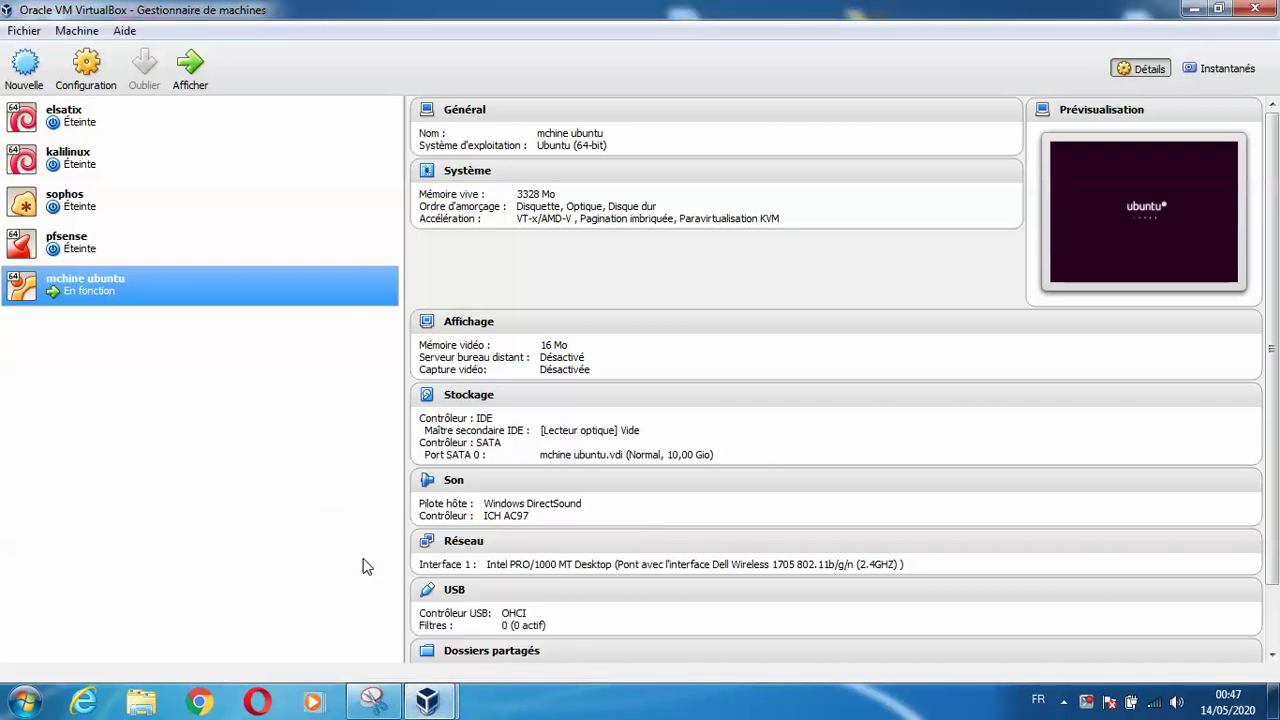
pyautogui.click(1191, 9)
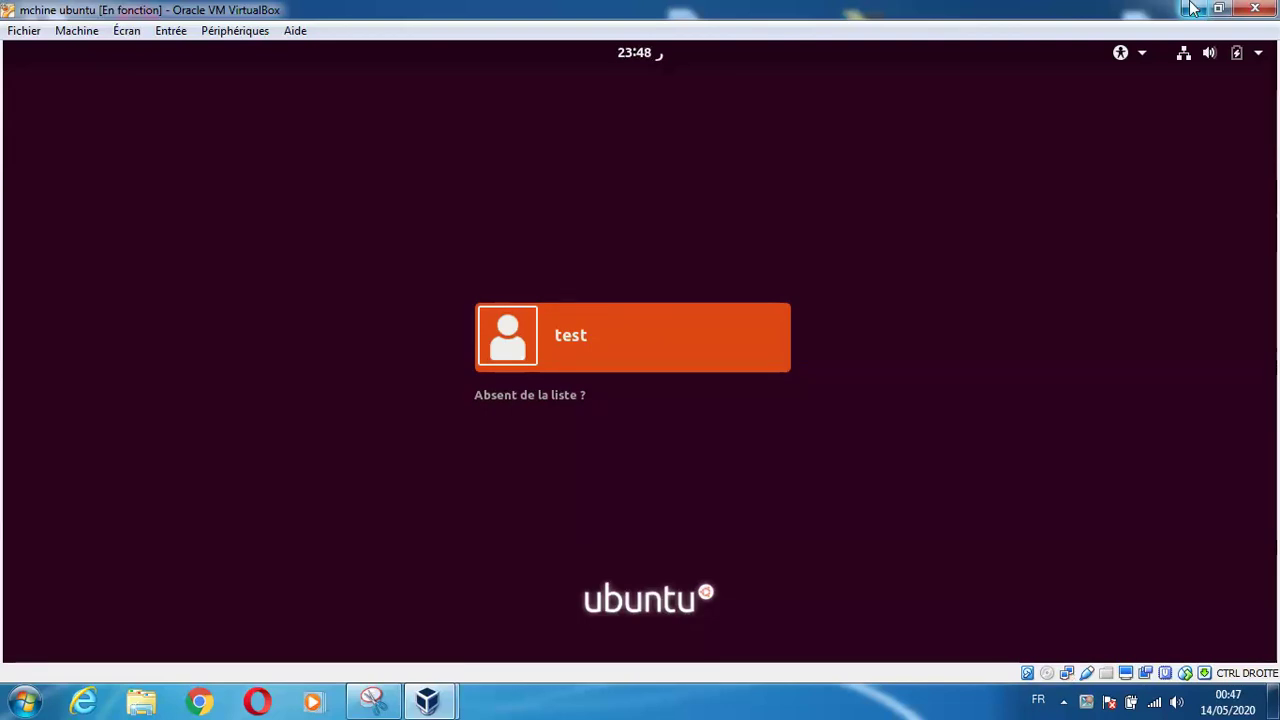
# Log in as the 'test' user by entering the account password
pyautogui.press('Return')
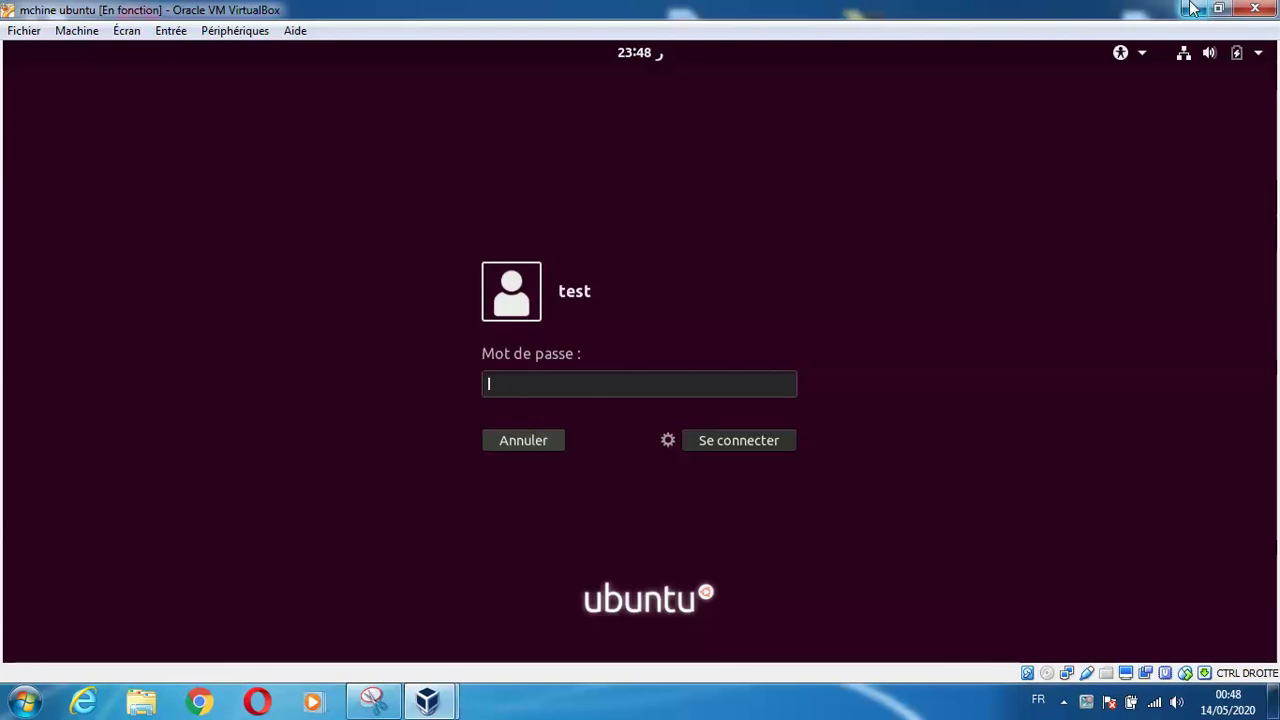
pyautogui.write('12')
pyautogui.press('Return')
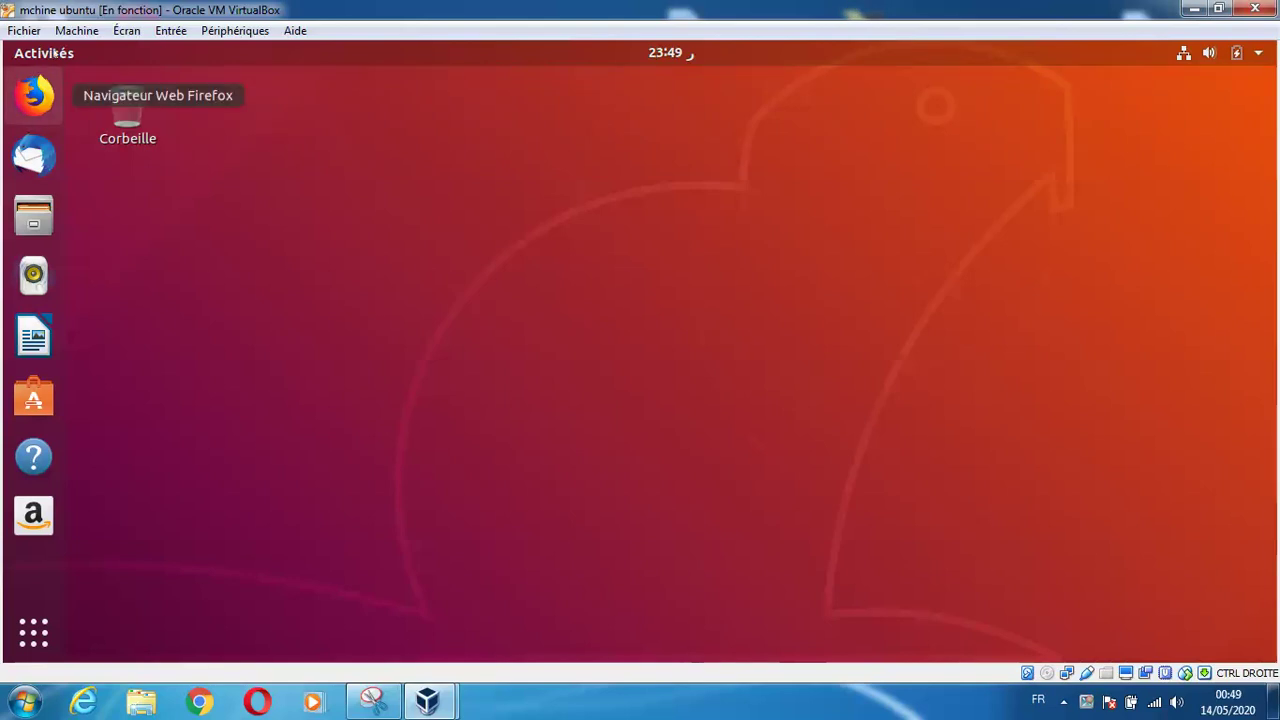
# Launch Terminal from the activities search for 'terminal', then minimize the VM window
pyautogui.press('super')
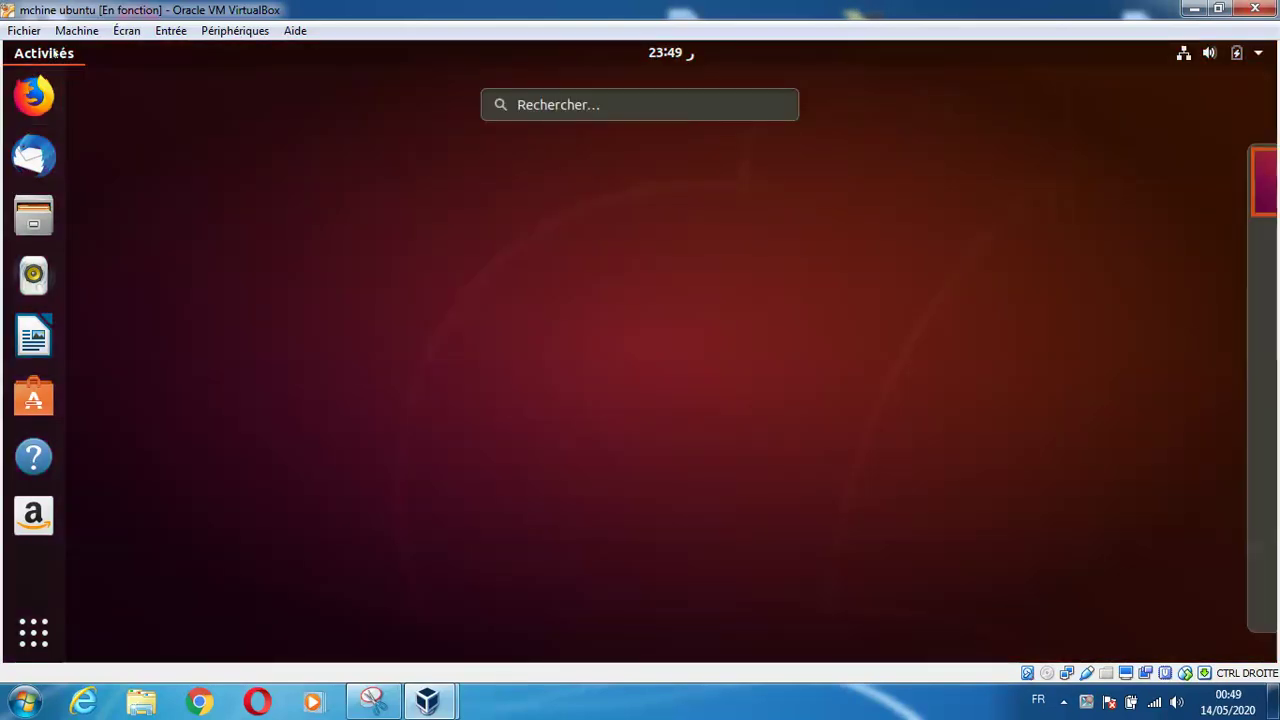
pyautogui.click(575, 105)
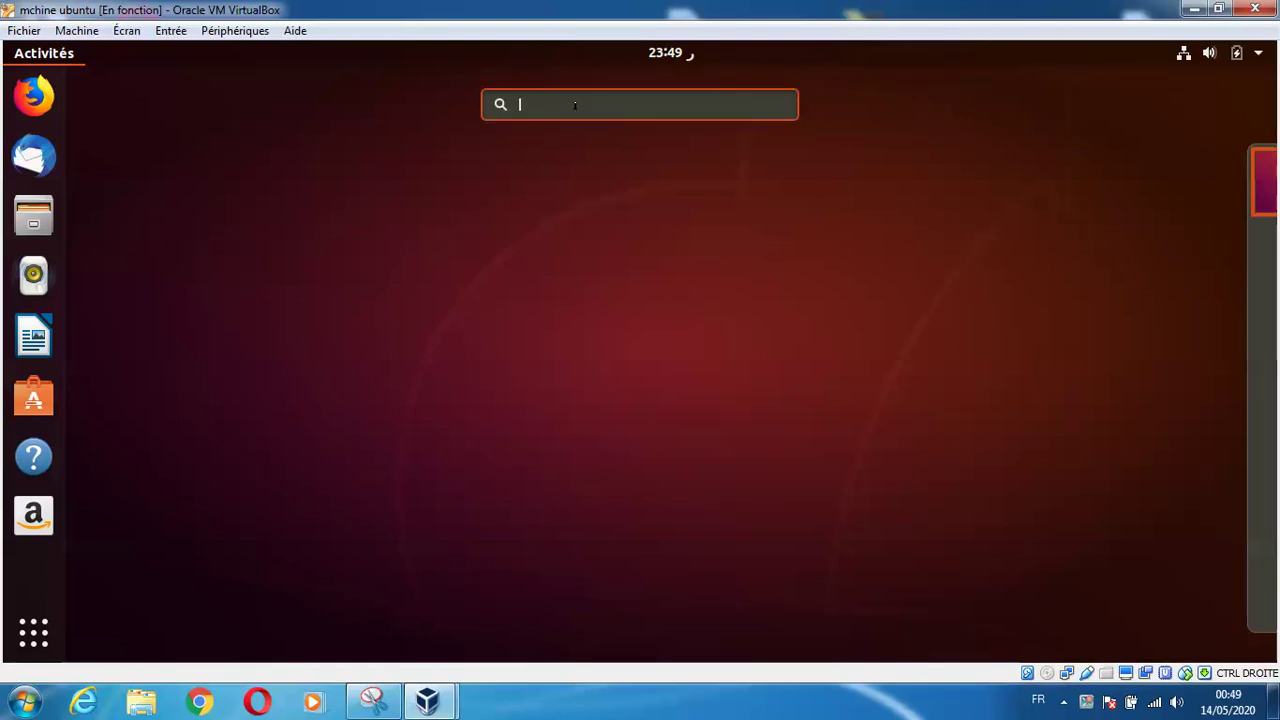
pyautogui.write('t')
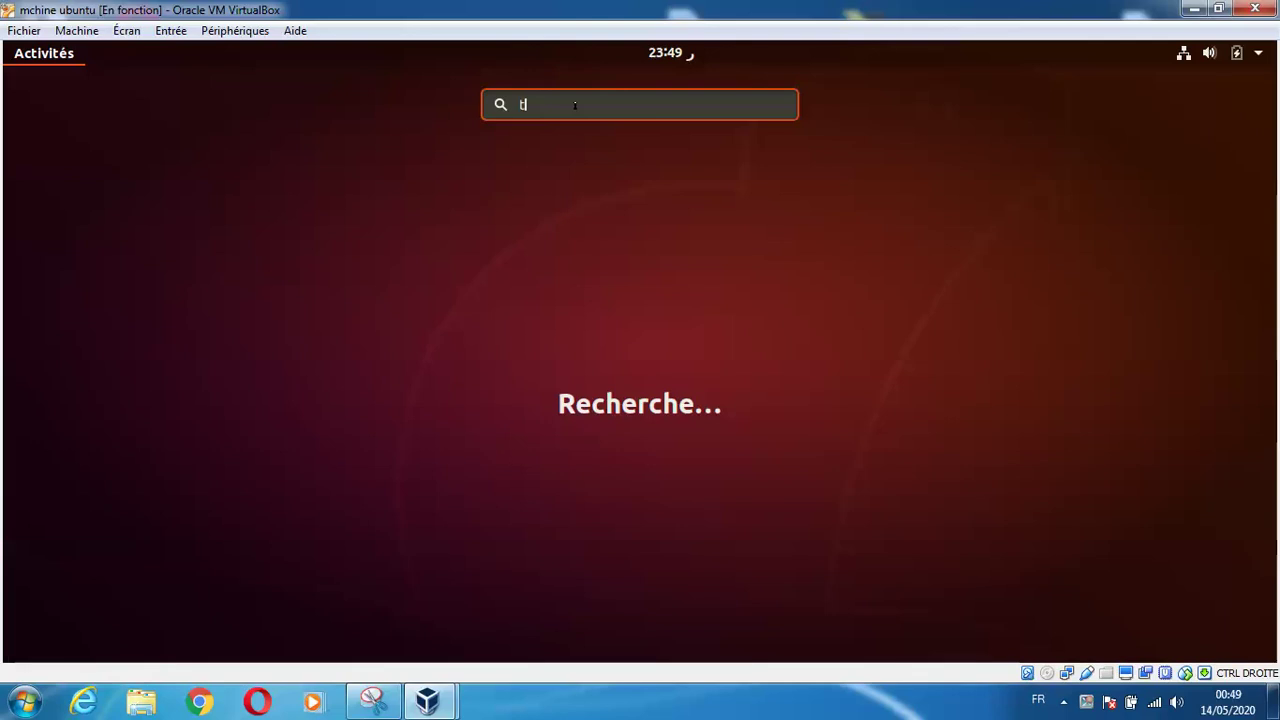
pyautogui.write('erminal')
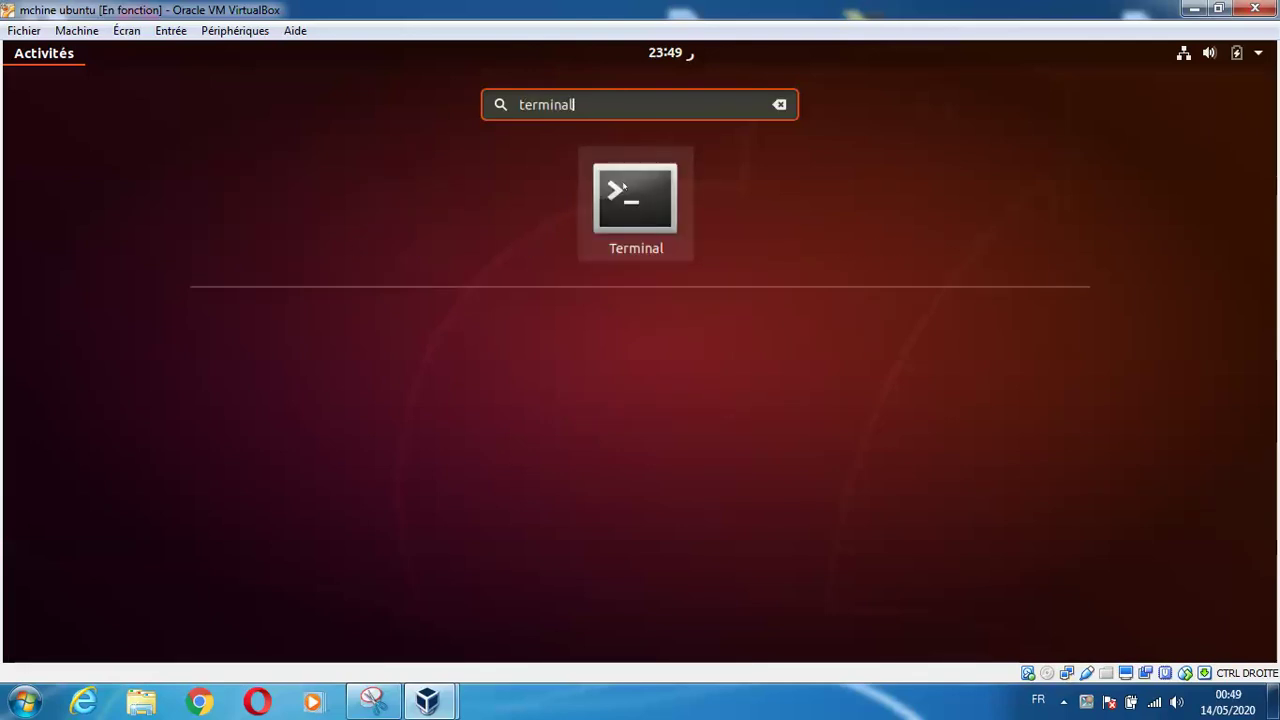
pyautogui.click(623, 186)
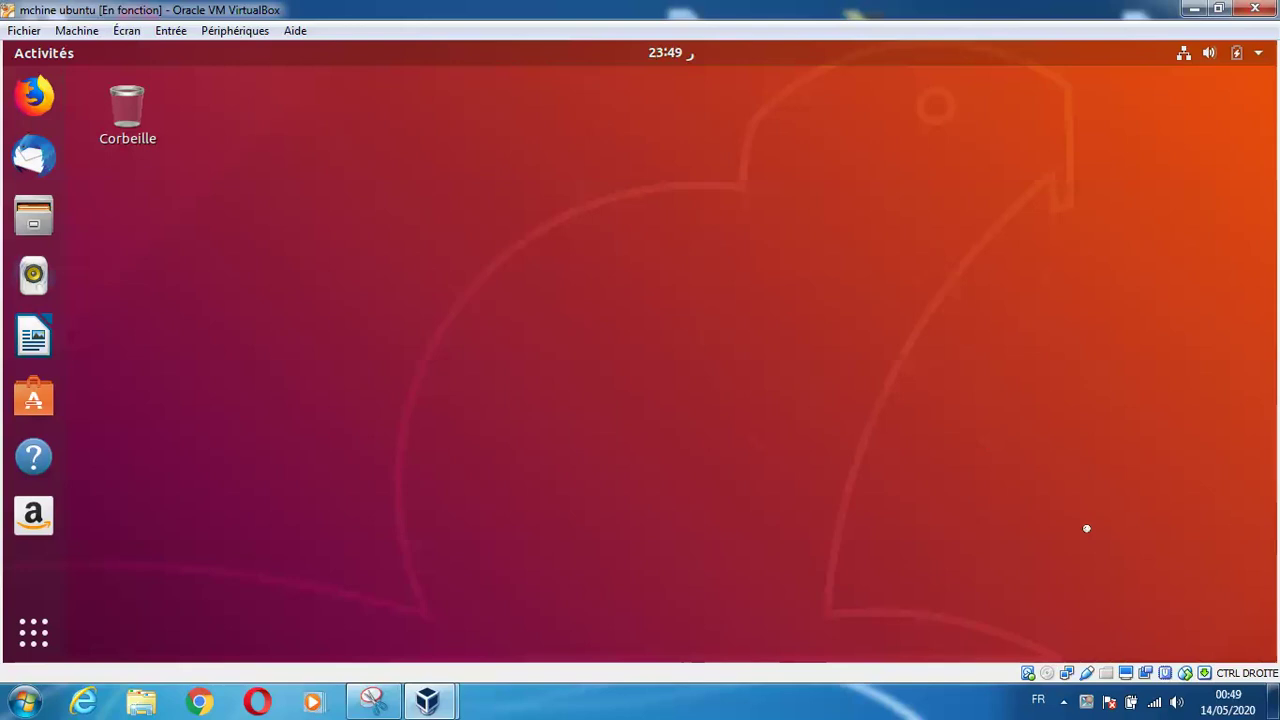
pyautogui.click(1193, 9)
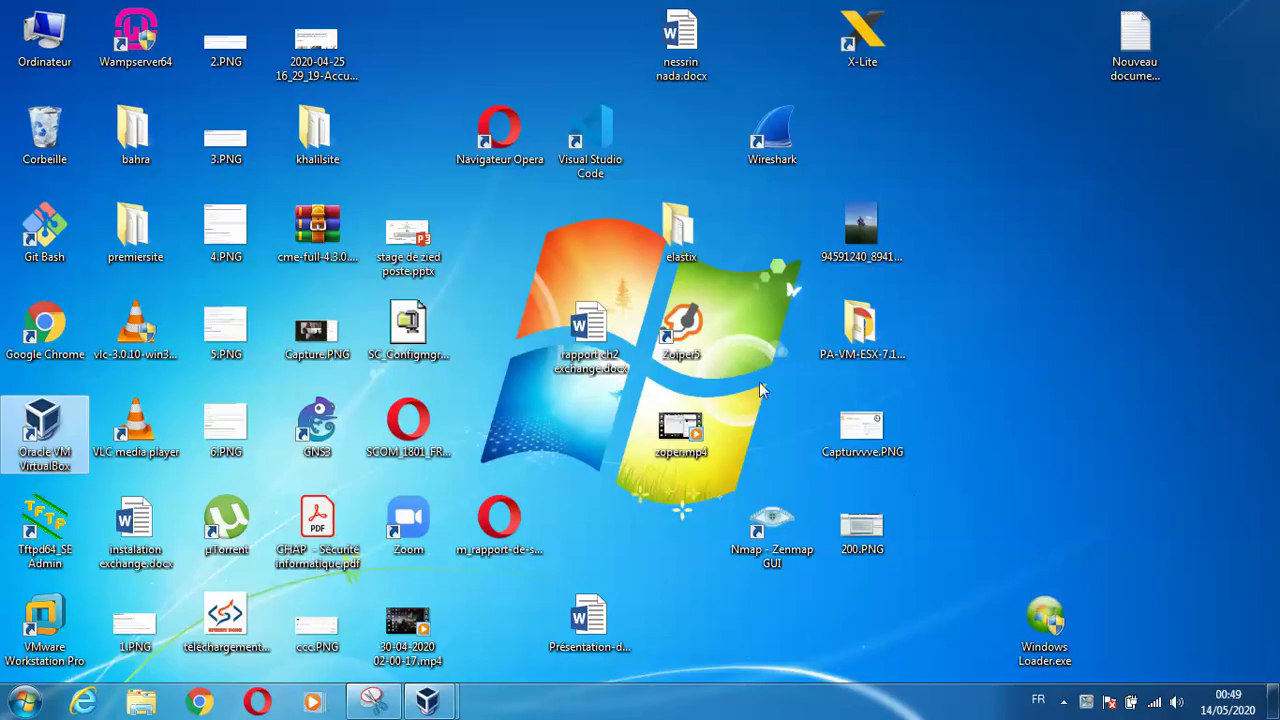
# Restore the Ubuntu VM window from its VirtualBox taskbar preview
pyautogui.moveTo(447, 700)
pyautogui.click(534, 591)
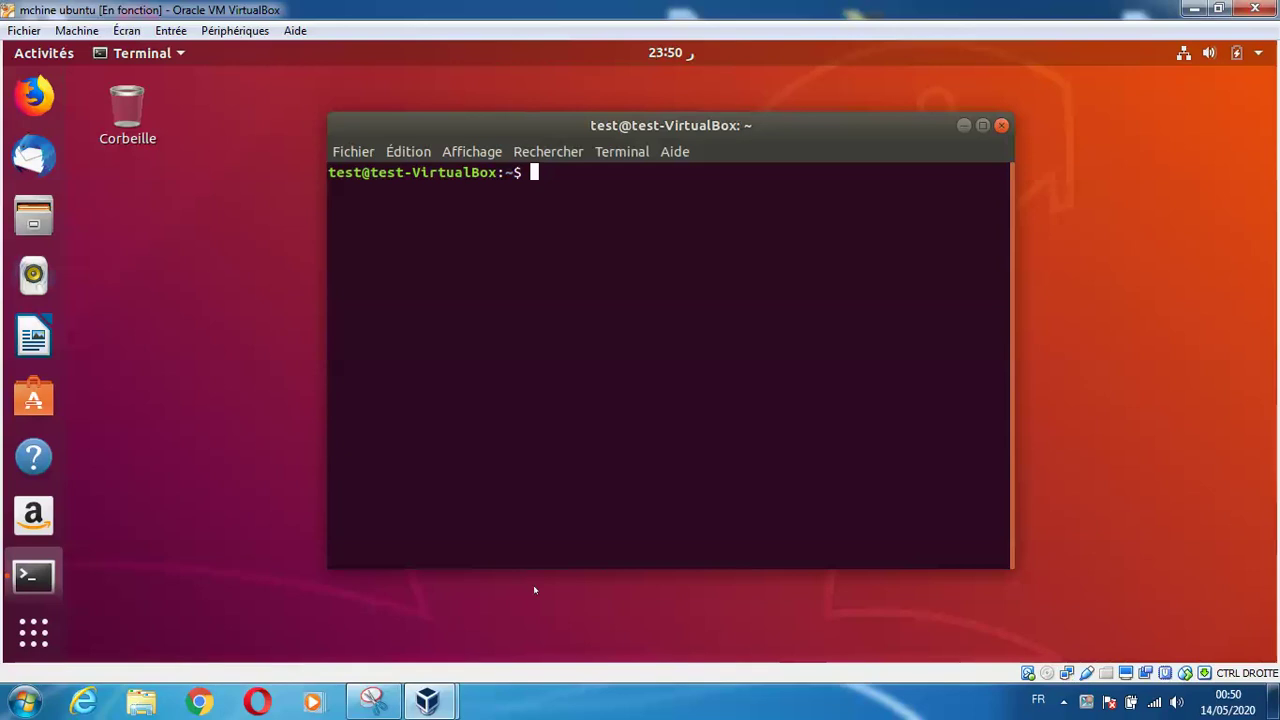
# Switch to root with sudo su and install asterisk, accepting the 68 new packages
pyautogui.write('sudo su')
pyautogui.press('Return')
pyautogui.press('Return')
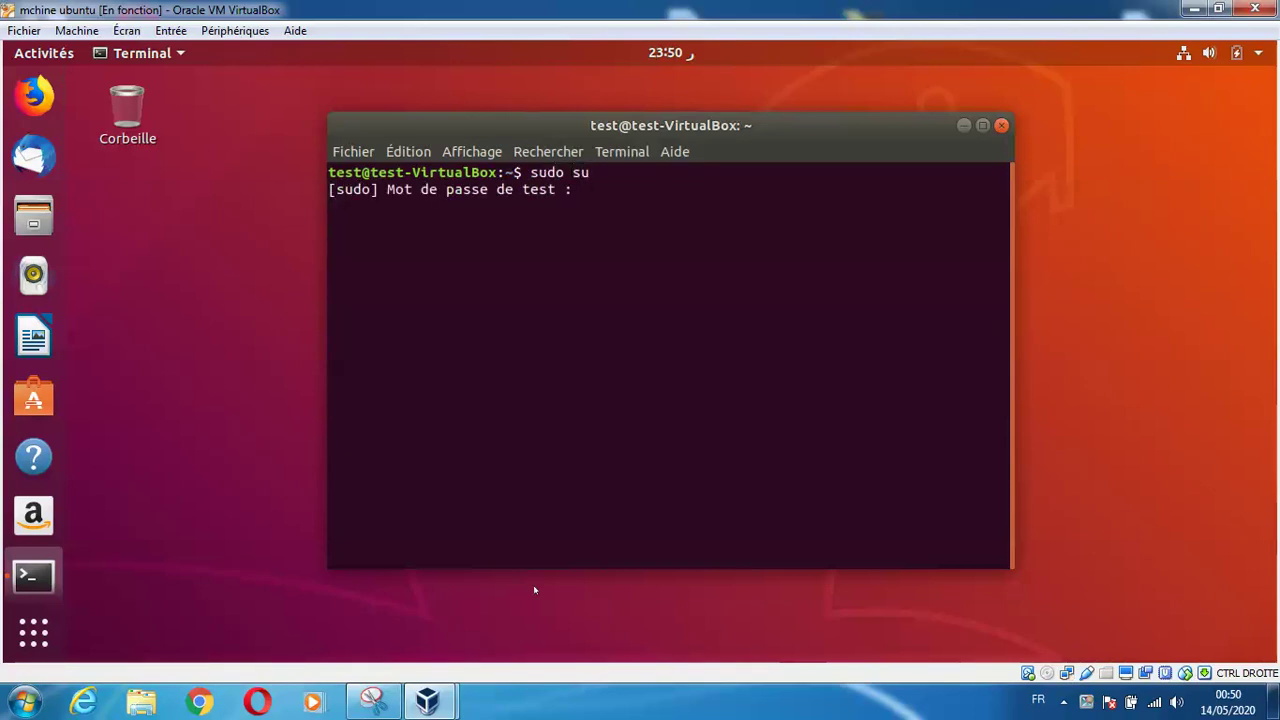
pyautogui.write('apt-')
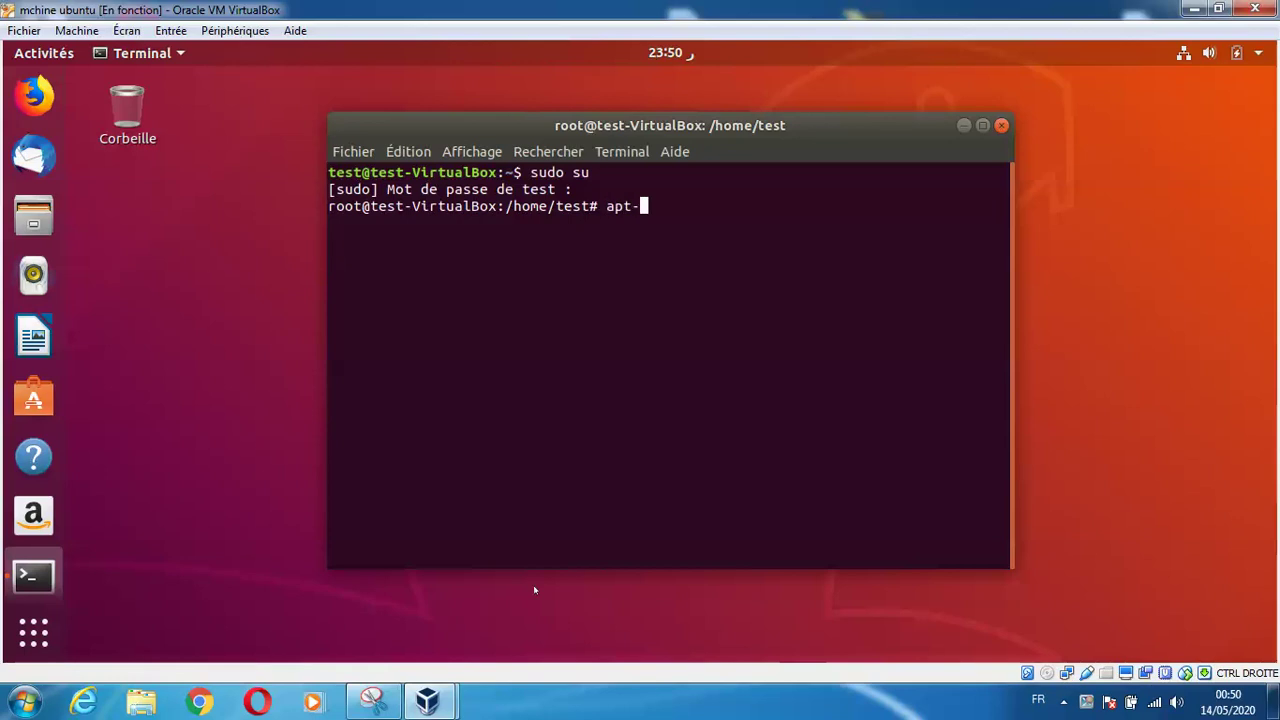
pyautogui.write('get install asterisk')
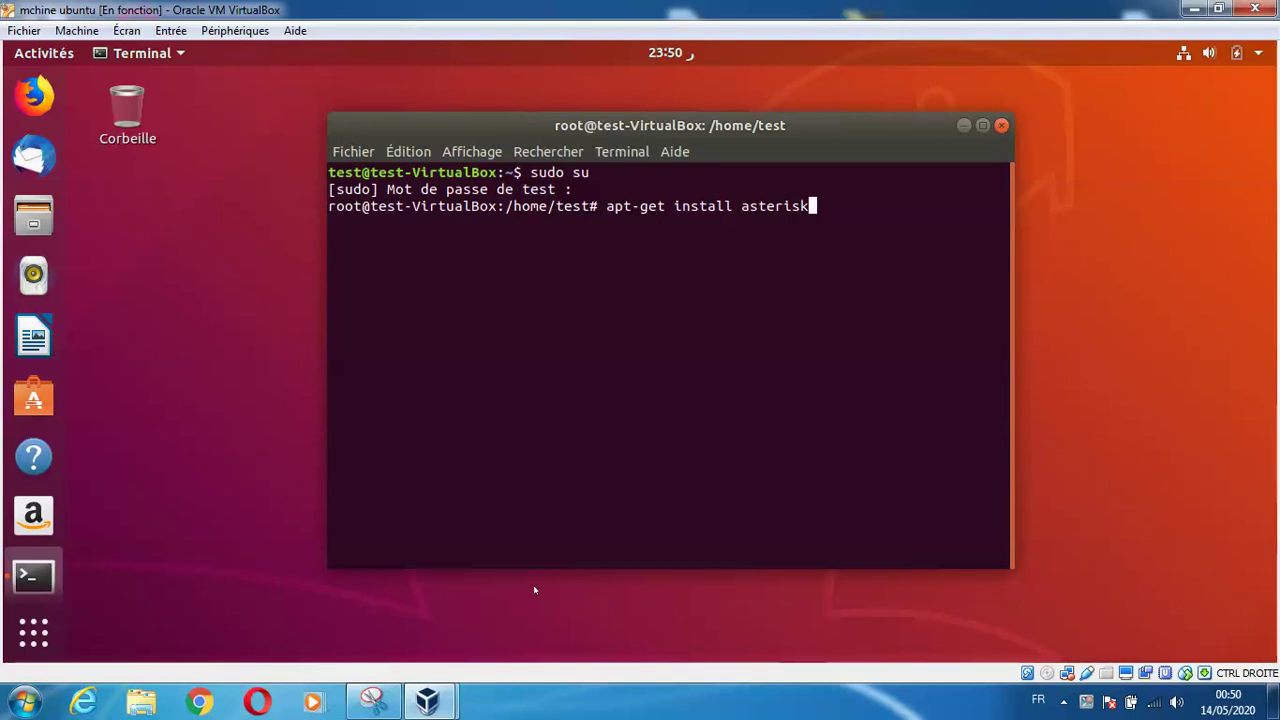
pyautogui.press('Return')
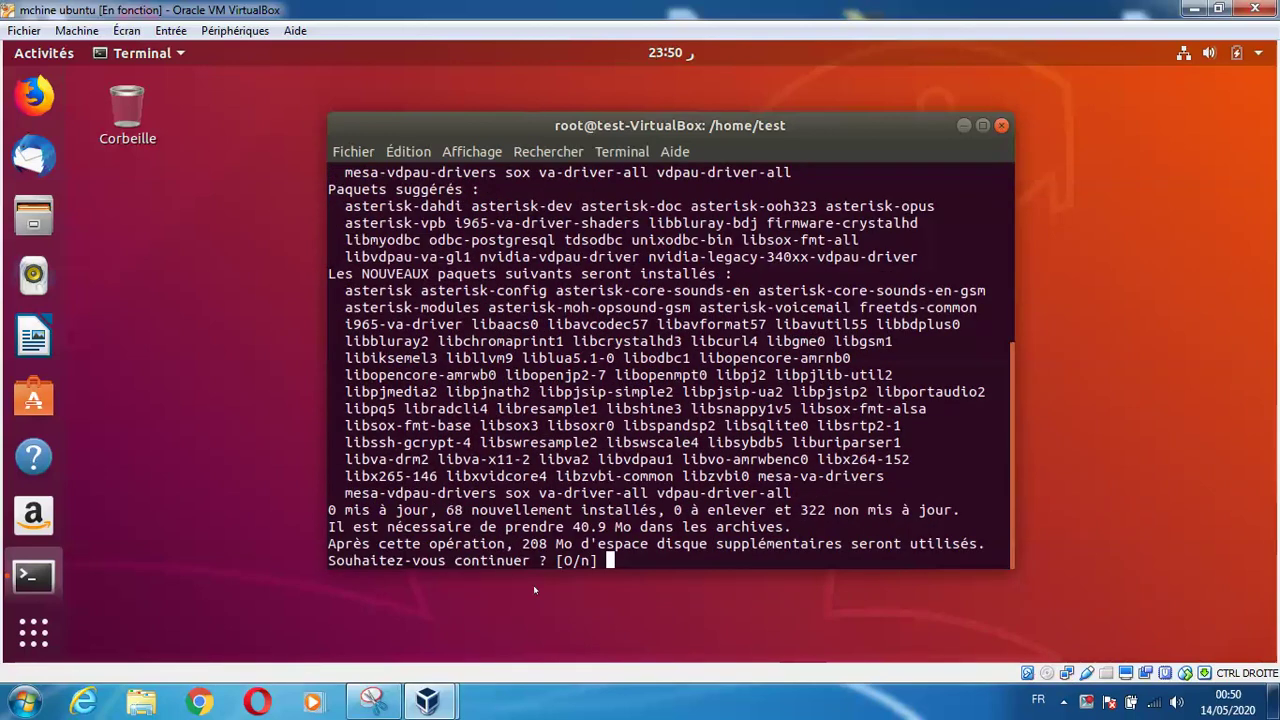
pyautogui.write('o')
pyautogui.press('Return')
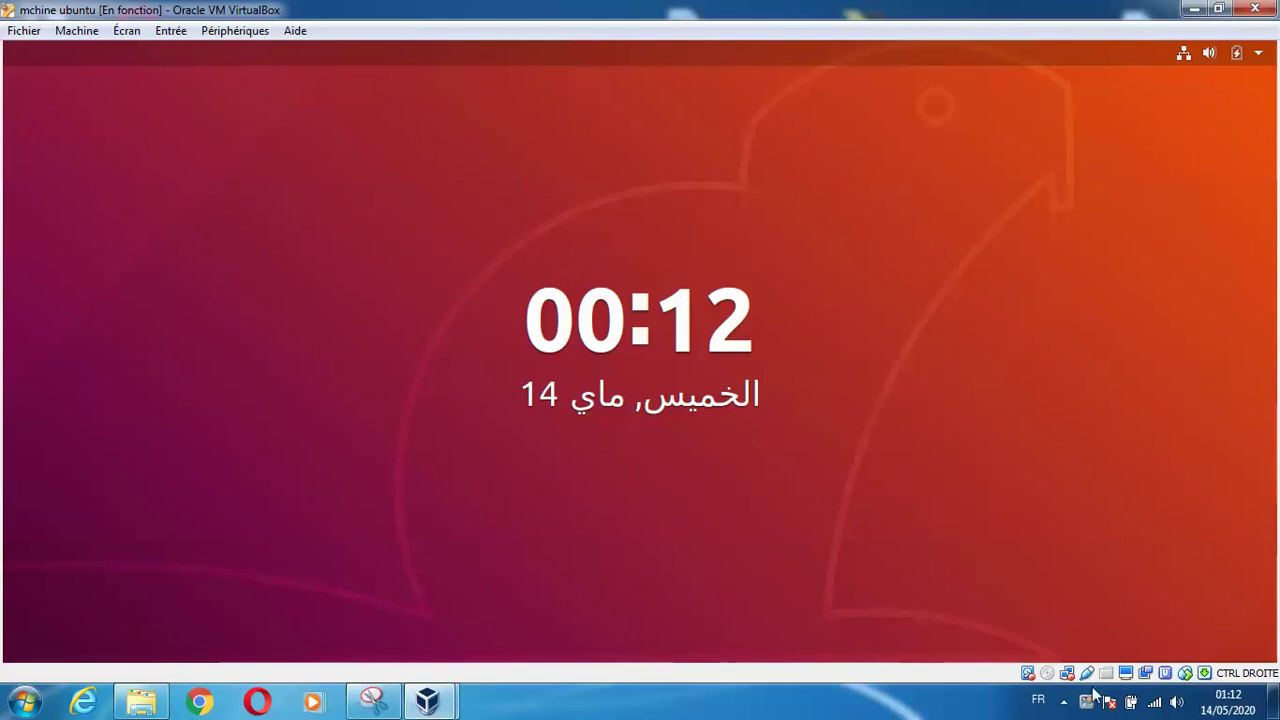
# Unlock the guest's lock screen and follow the apt output until the asterisk install completes
pyautogui.write('t')
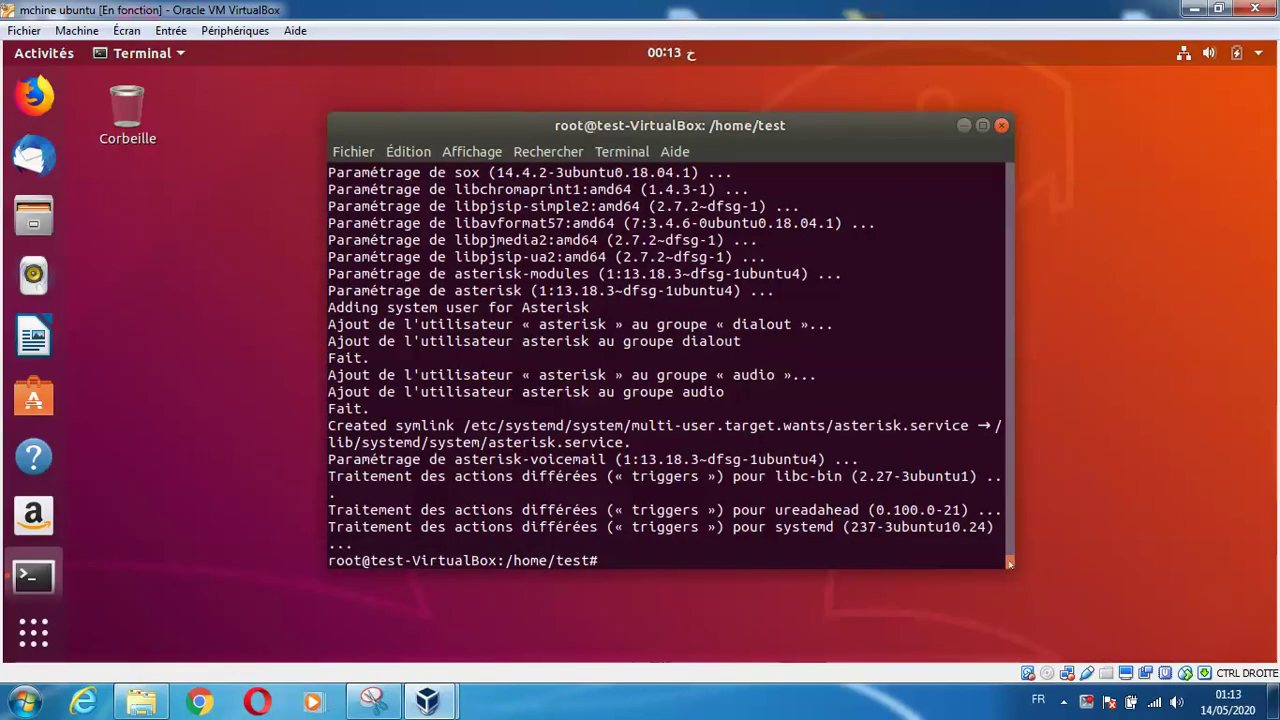
pyautogui.moveTo(1000, 550); pyautogui.dragTo(1028, 541)
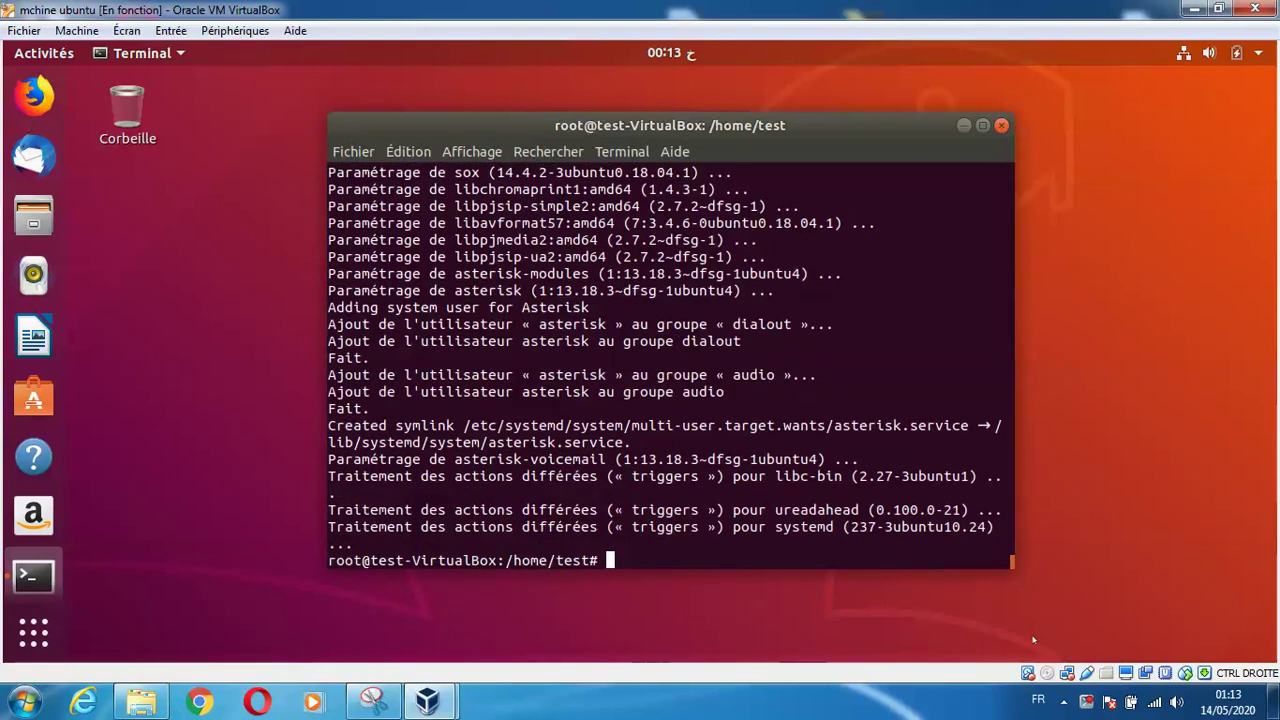
# Clear the terminal and rerun apt-get install asterisk, confirming 1:13.18.3 is already newest, then start cd /etc/asterisk
pyautogui.write('clear')
pyautogui.press('Return')
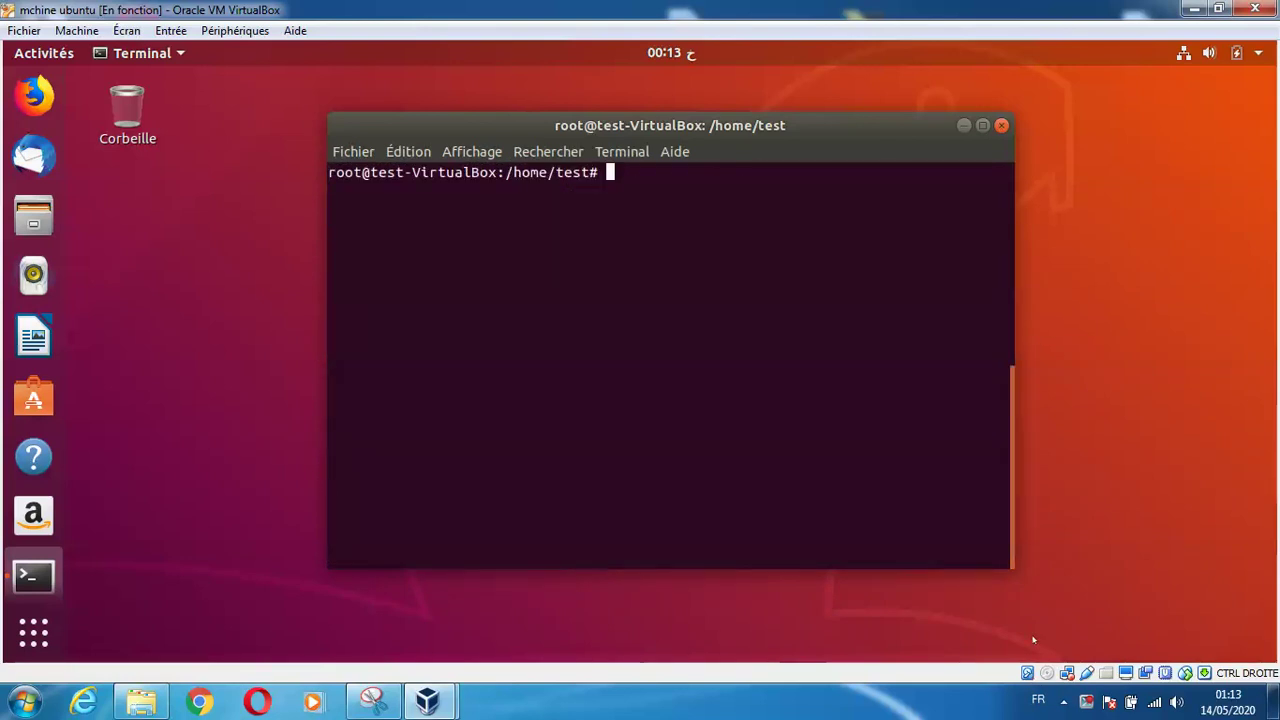
pyautogui.press('Up')
pyautogui.press('Up')
pyautogui.press('Return')
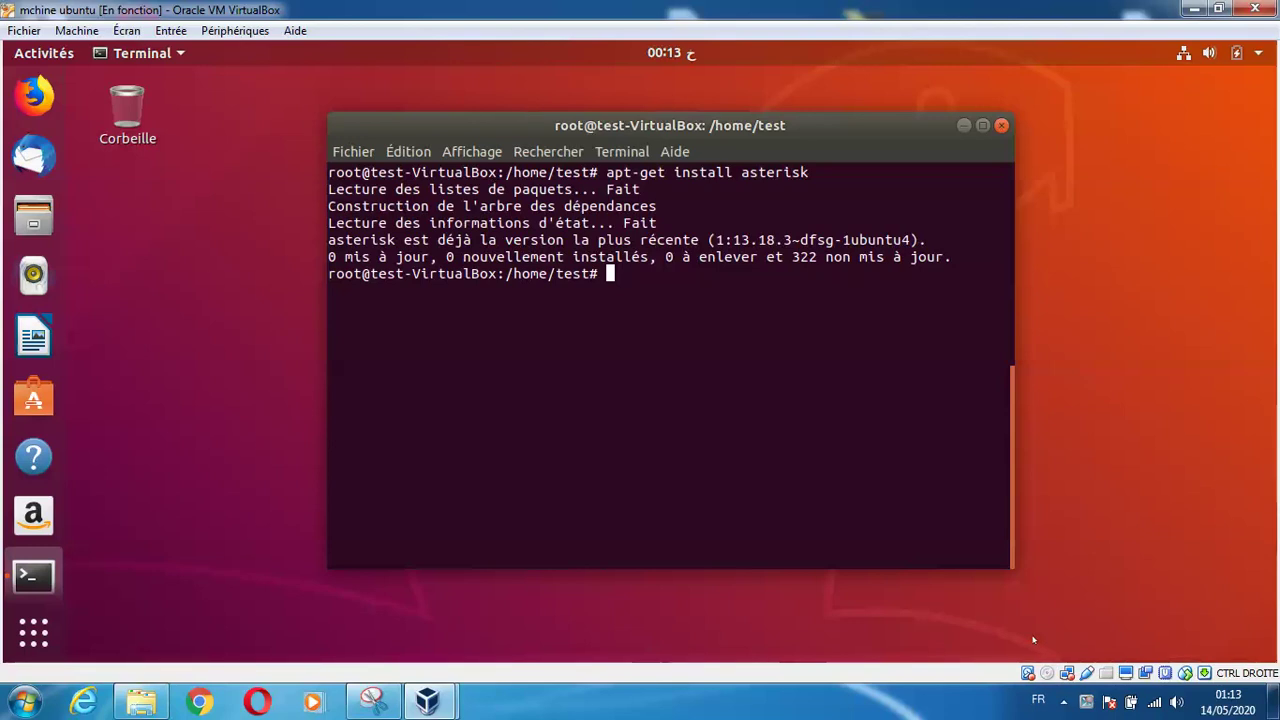
pyautogui.write('cd /etc/as')
# Change into /etc/asterisk and list its configuration files, scrolling through the listing
pyautogui.press('Tab')
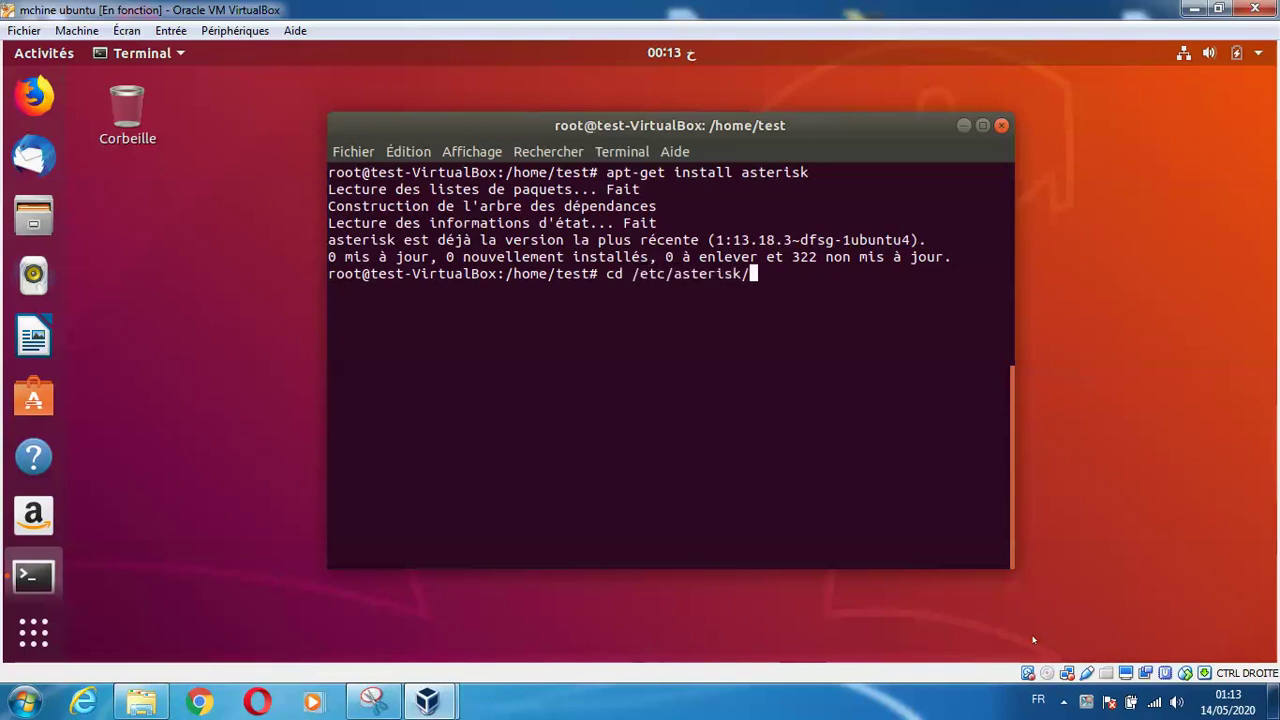
pyautogui.press('Return')
pyautogui.write('ls')
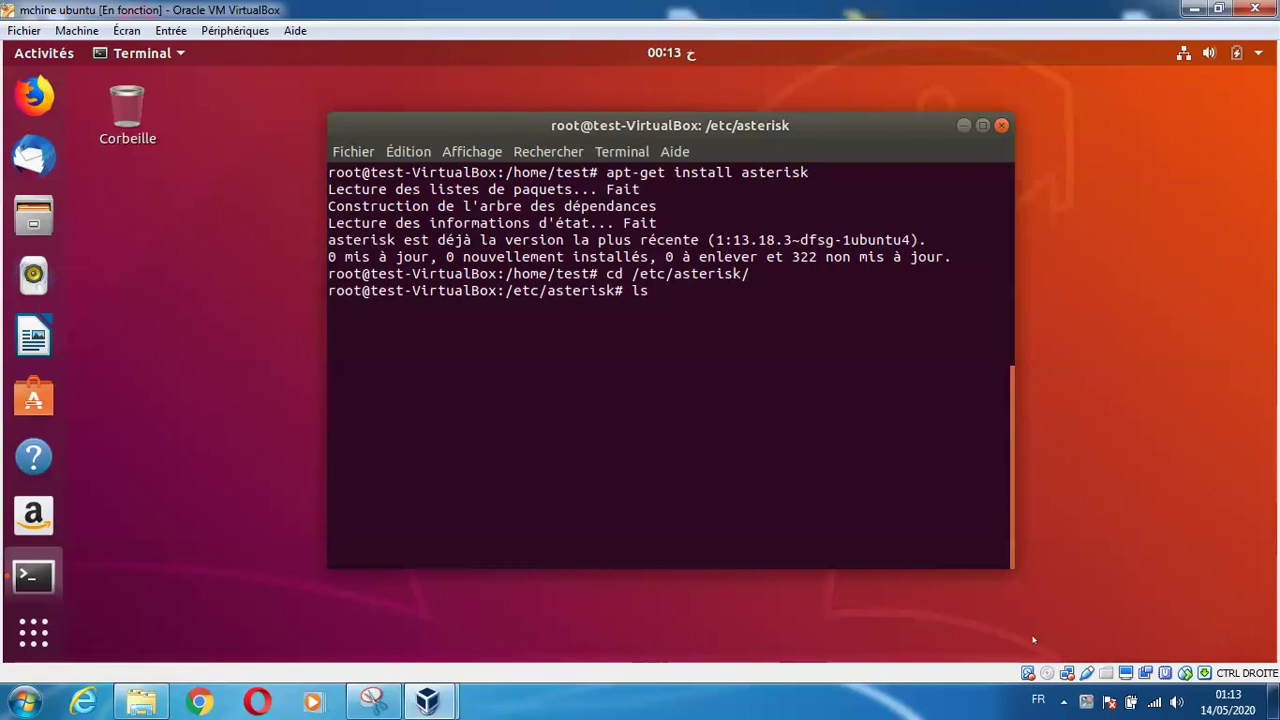
pyautogui.press('Return')
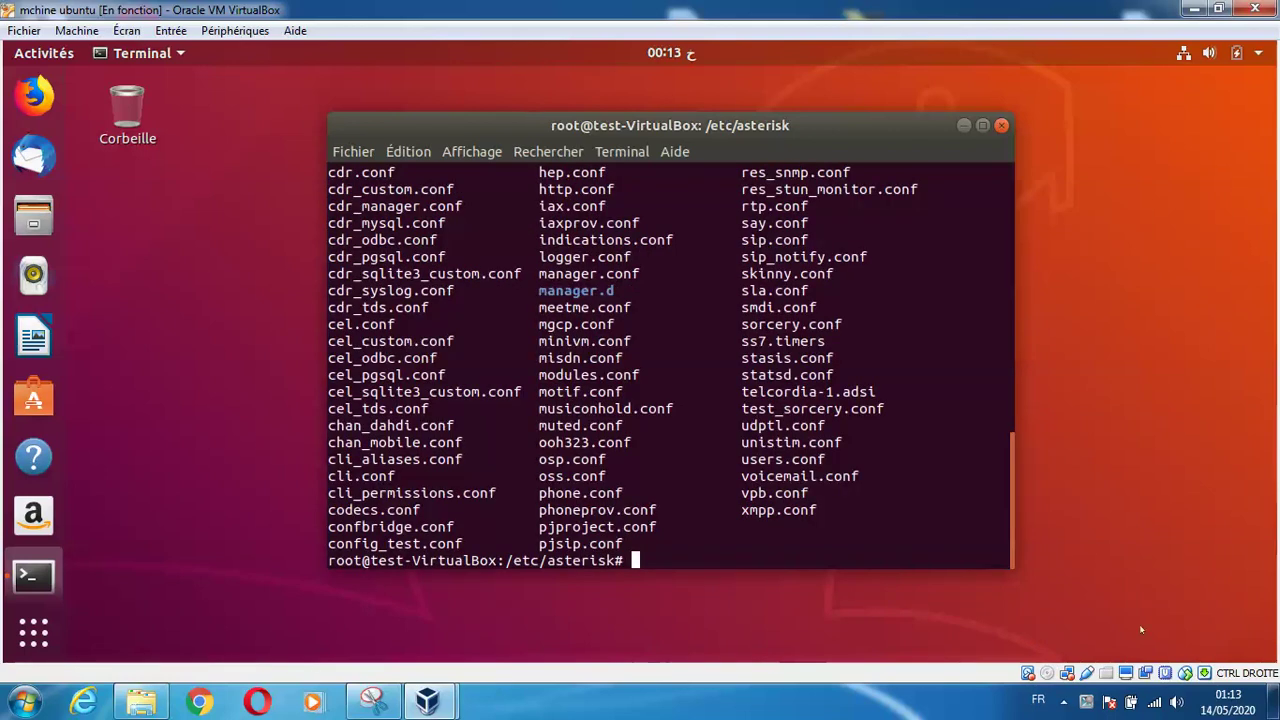
pyautogui.scroll(3, 992, 429)
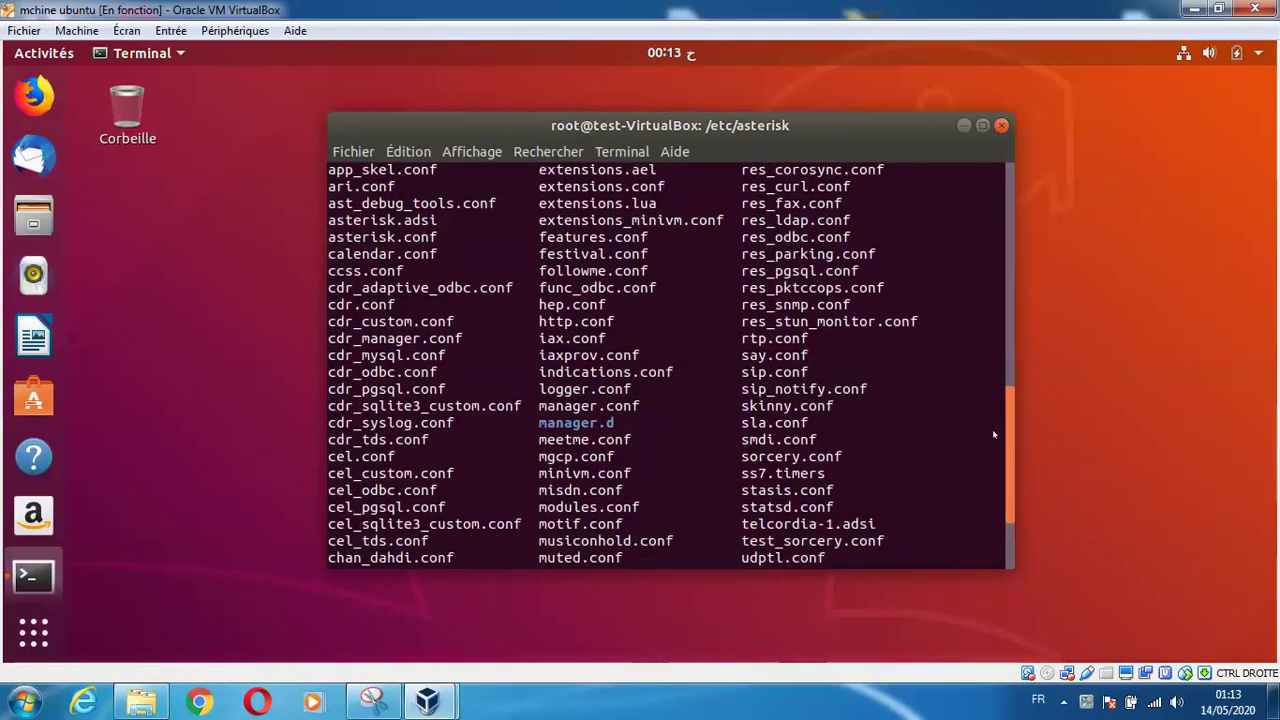
pyautogui.scroll(6, 994, 434)
pyautogui.scroll(-3, 994, 437)
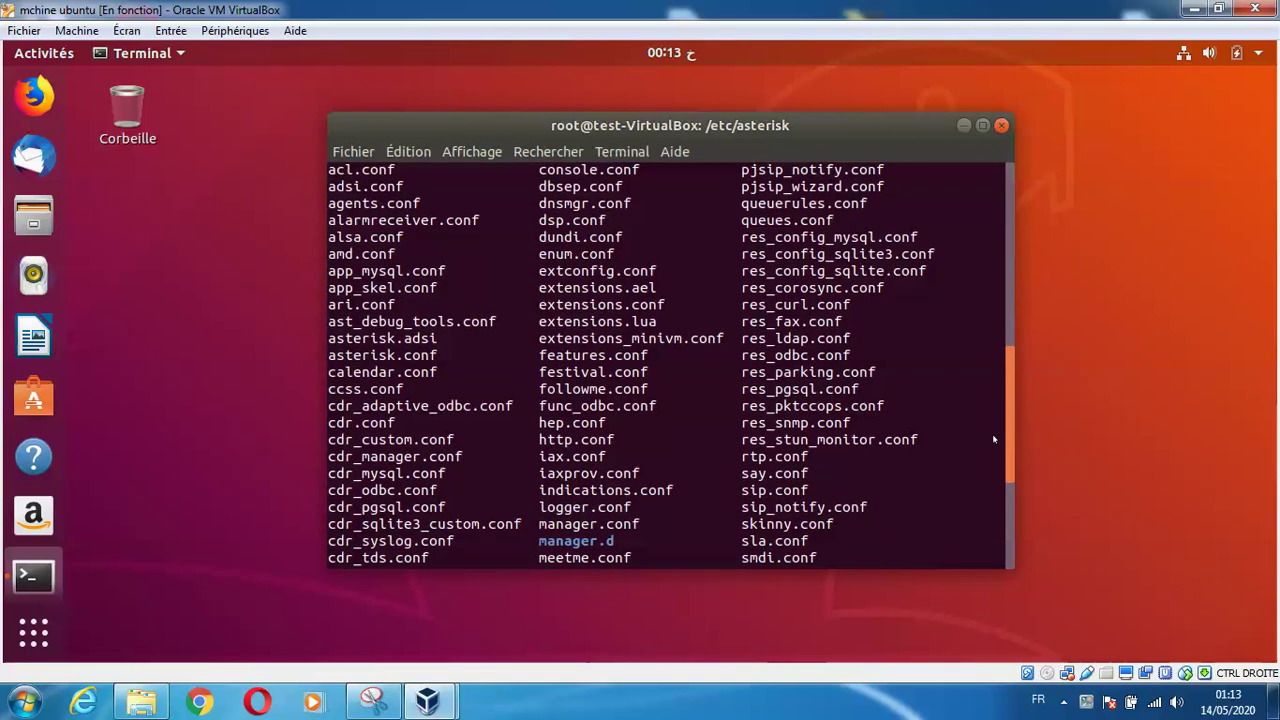
pyautogui.scroll(-1, 994, 439)
pyautogui.scroll(-5, 1002, 528)
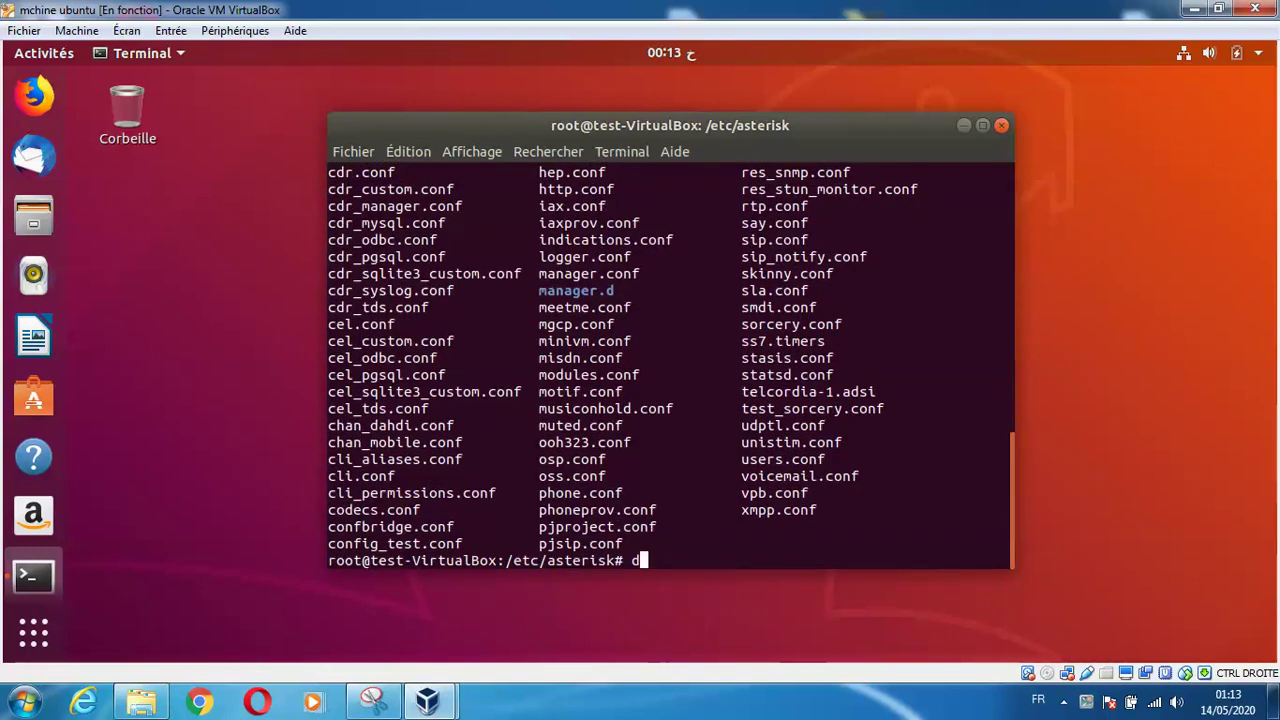
# Return to /home/test and clear the terminal
pyautogui.write('cd /home/test/')
pyautogui.press('Return')
pyautogui.press('Return')
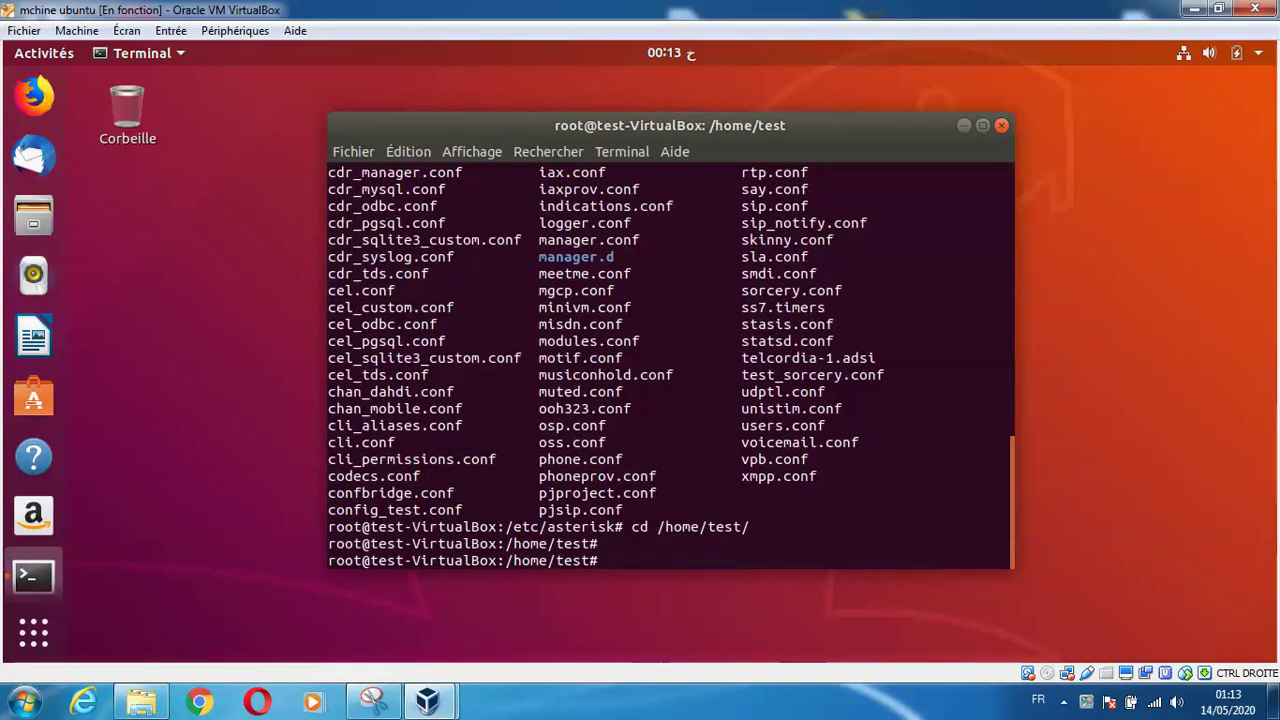
pyautogui.write('clear')
pyautogui.press('Return')
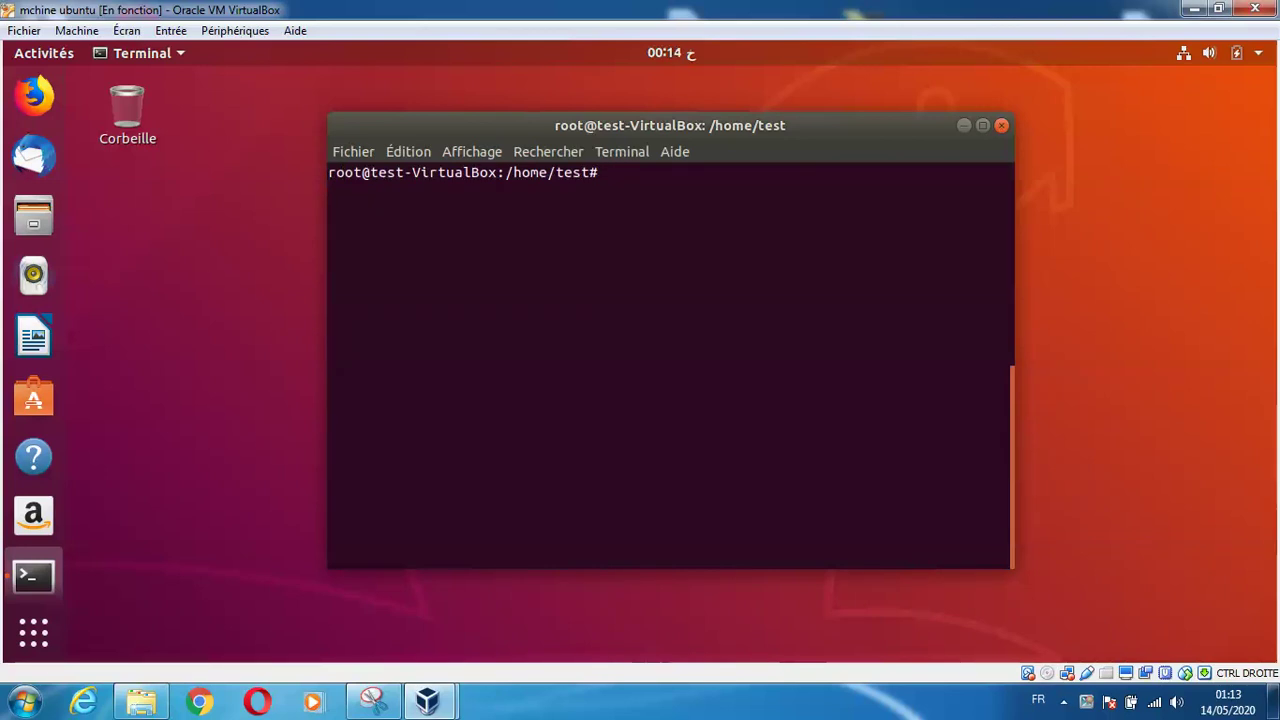
# Rename /etc/asterisk/sip.conf to sip.conf.origl with mv
pyautogui.write('mv /etc/as')
pyautogui.press('Tab')
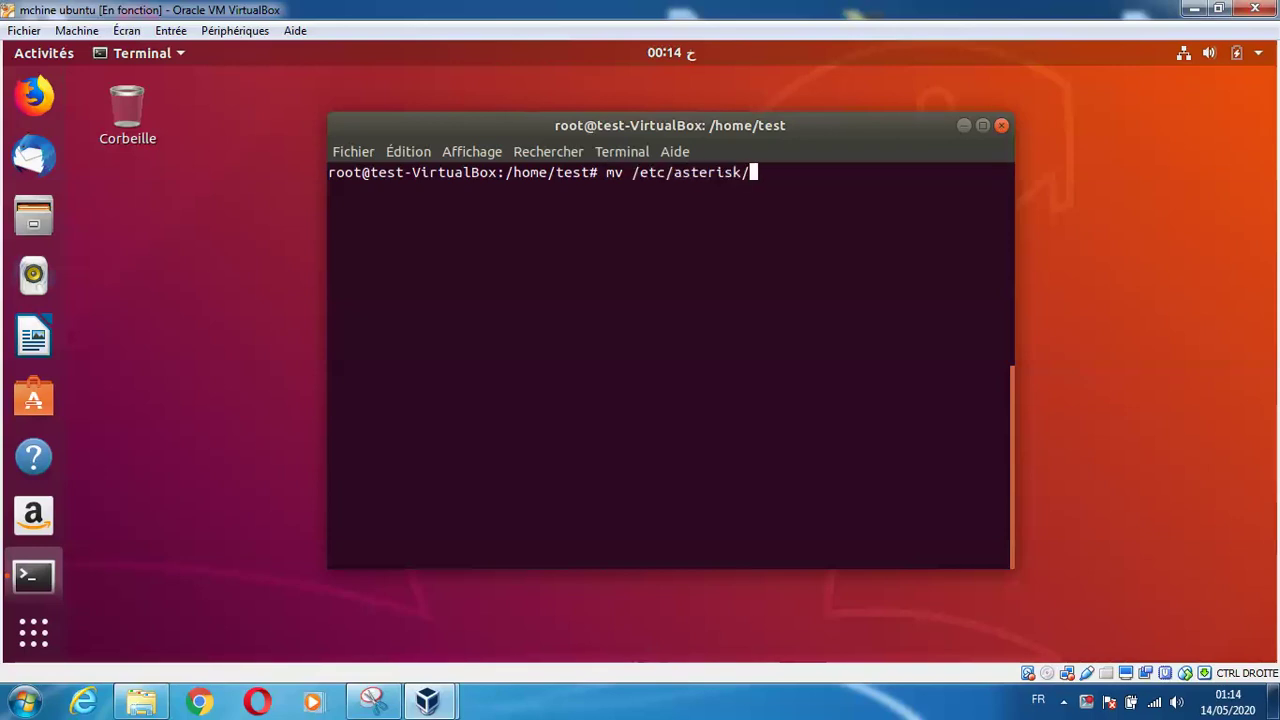
pyautogui.write('sip.conf /etc/a')
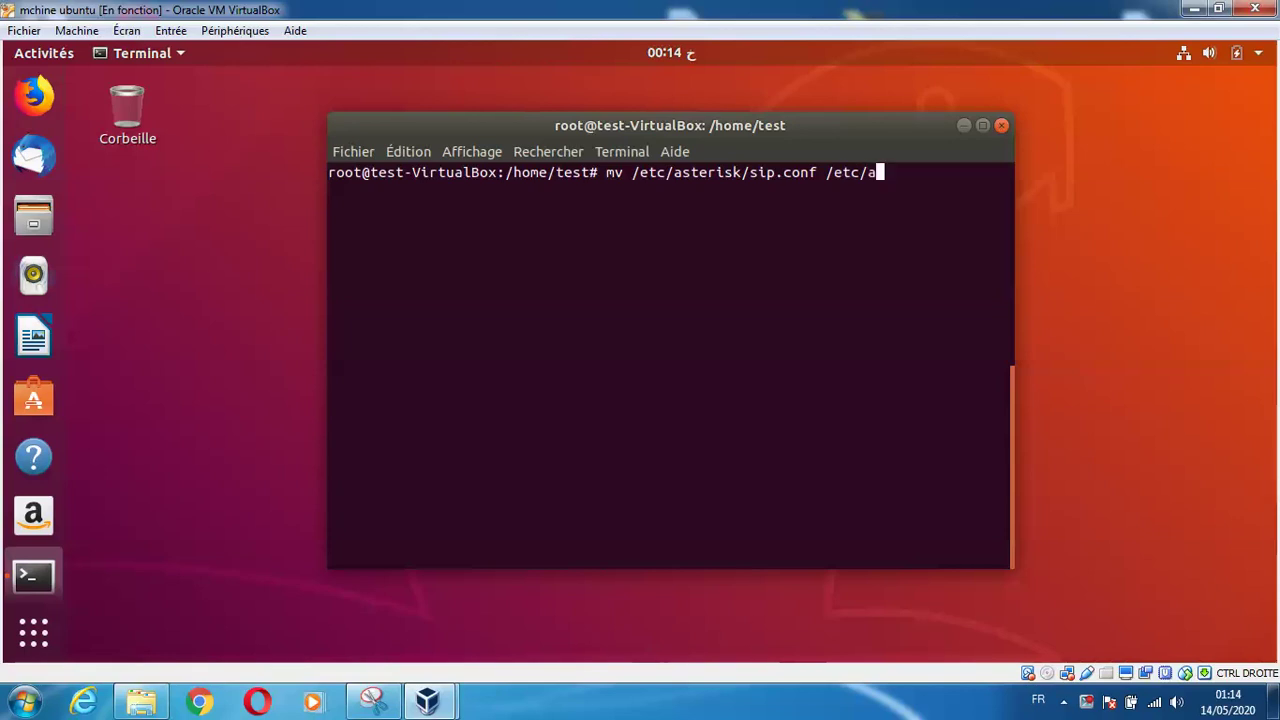
pyautogui.press('Tab')
pyautogui.write('sip.c')
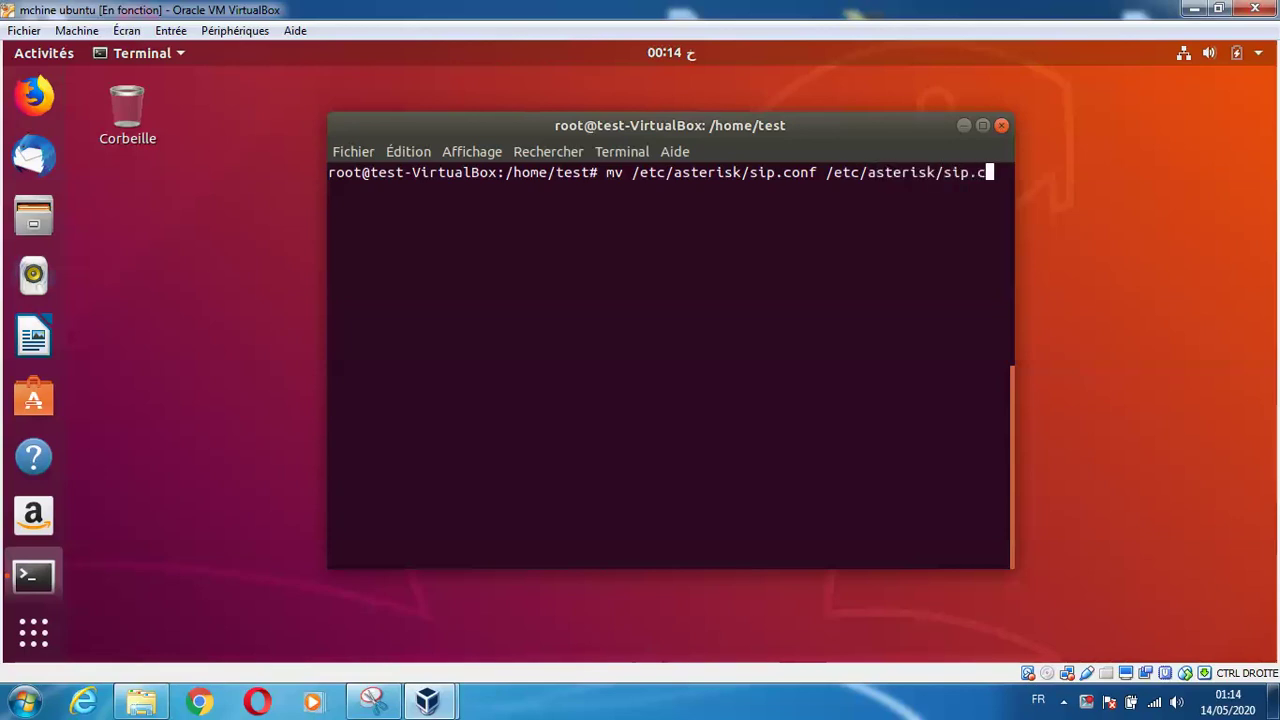
pyautogui.write('onf.origl')
pyautogui.press('Return')
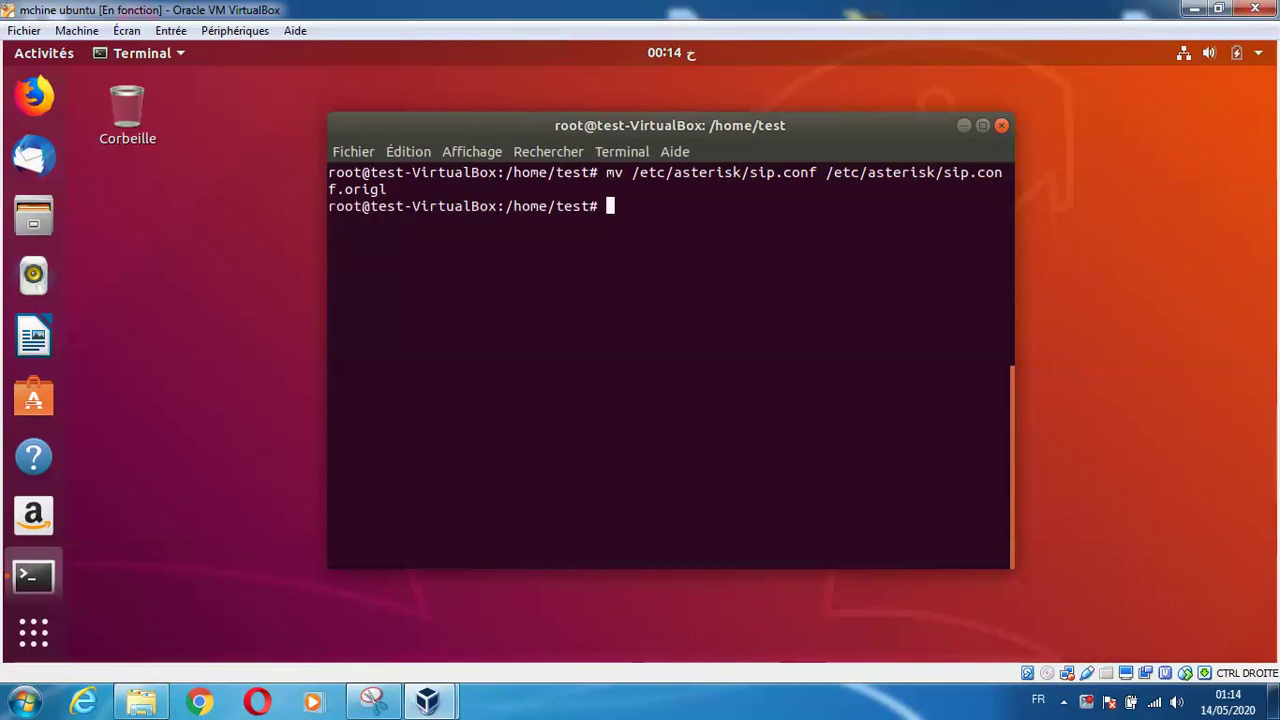
# Rename extensions.conf to extensions.conf.orig by editing the recalled mv command
pyautogui.press('Up')
pyautogui.press('BackSpace')
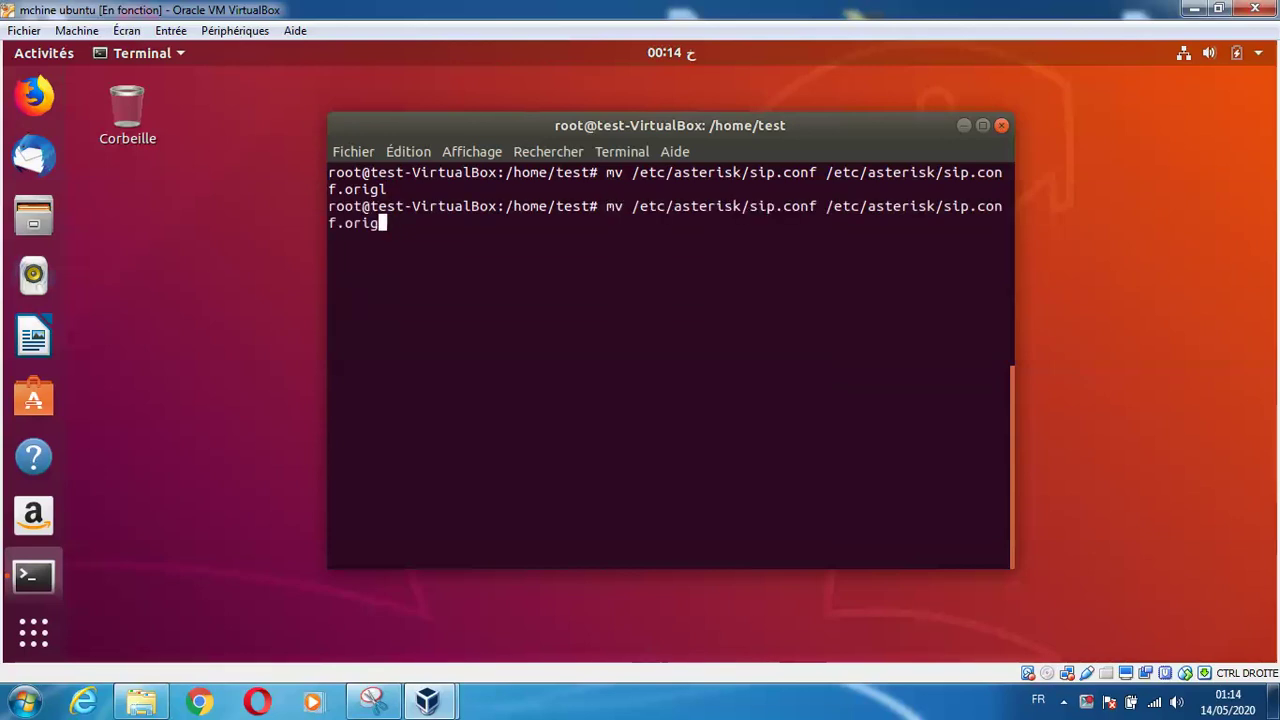
pyautogui.press('BackSpace')
pyautogui.press('BackSpace')
pyautogui.press('BackSpace')
pyautogui.press('BackSpace')
pyautogui.press('BackSpace')
pyautogui.press('BackSpace')
pyautogui.press('BackSpace')
pyautogui.press('BackSpace')
pyautogui.press('BackSpace')
pyautogui.press('BackSpace')
pyautogui.press('BackSpace')
pyautogui.press('BackSpace')
pyautogui.press('BackSpace')
pyautogui.press('BackSpace')
pyautogui.press('BackSpace')
pyautogui.press('BackSpace')
pyautogui.press('BackSpace')
pyautogui.press('BackSpace')
pyautogui.press('BackSpace')
pyautogui.press('BackSpace')
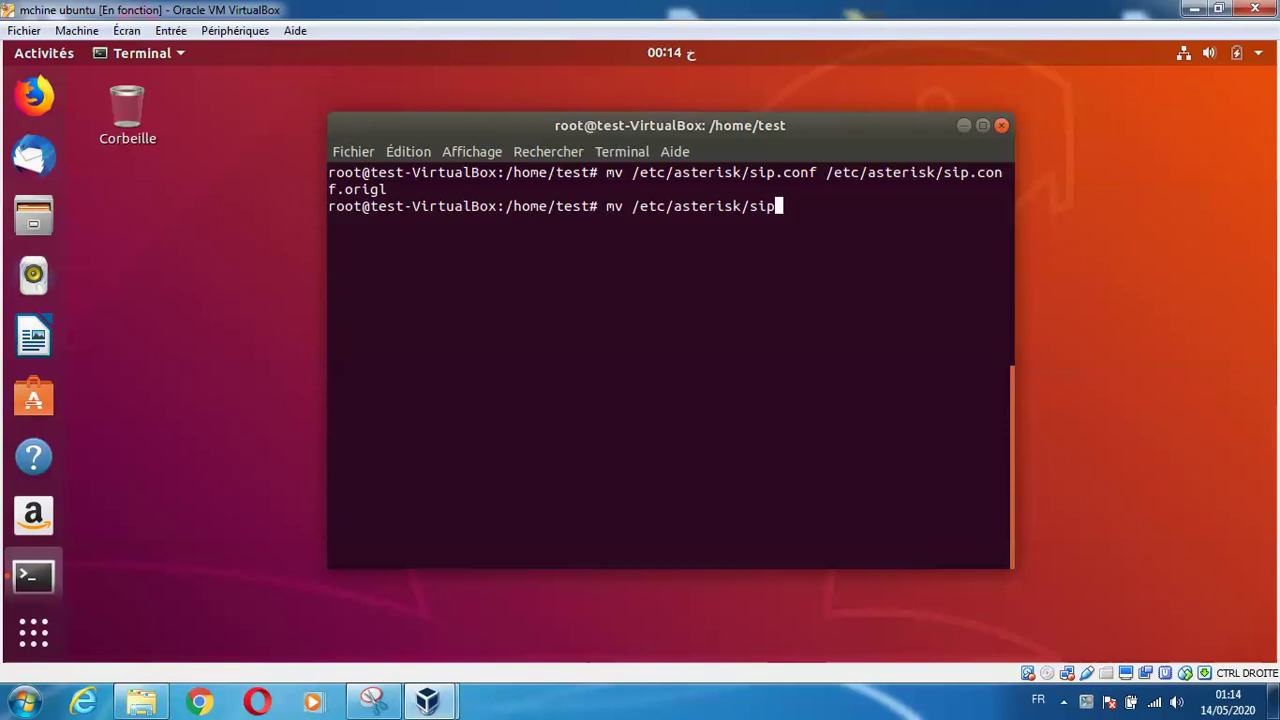
pyautogui.press('BackSpace')
pyautogui.press('BackSpace')
pyautogui.press('BackSpace')
pyautogui.write('exte')
pyautogui.press('Tab')
pyautogui.write('.c')
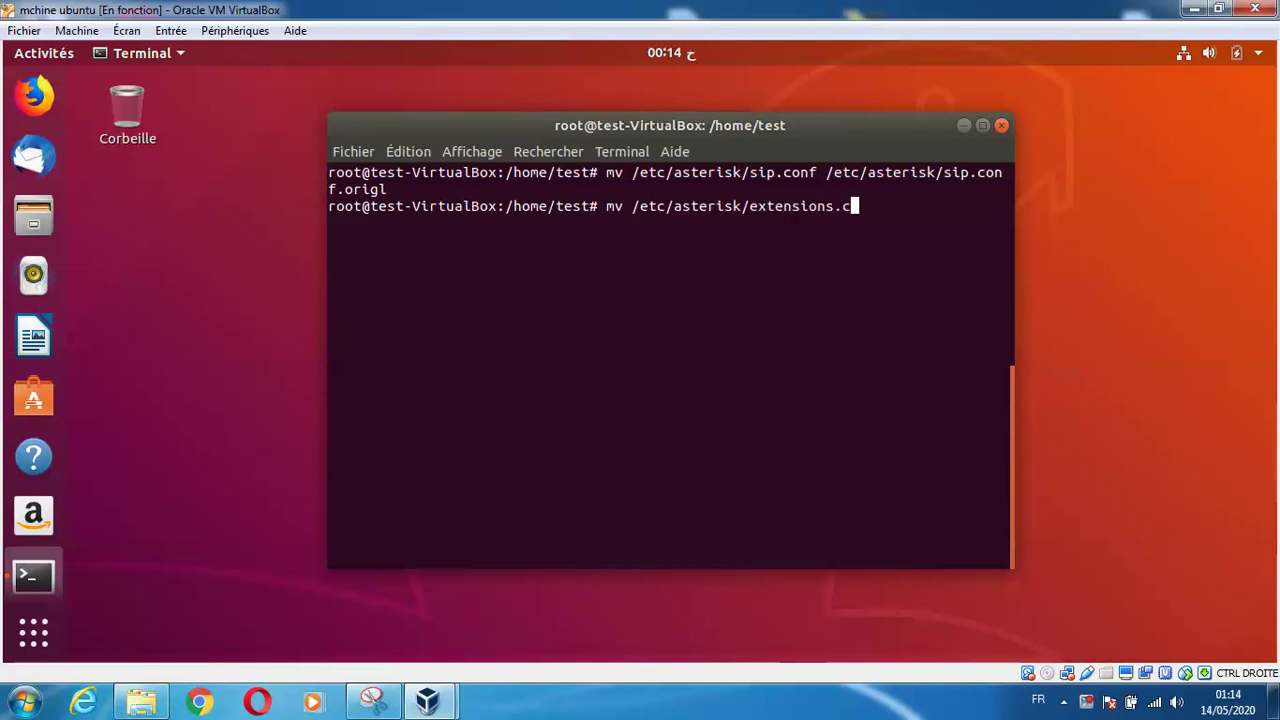
pyautogui.press('Tab')
pyautogui.write('/etc/asterisk/')
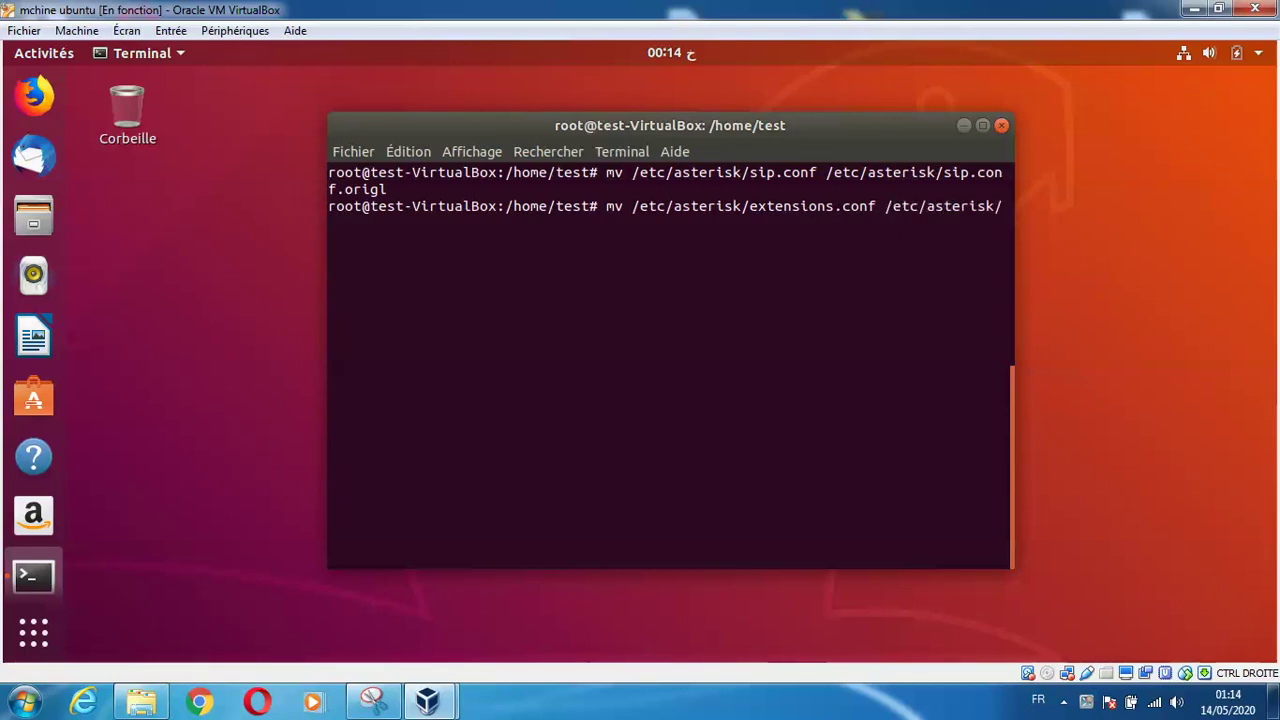
pyautogui.write('extensions.con')
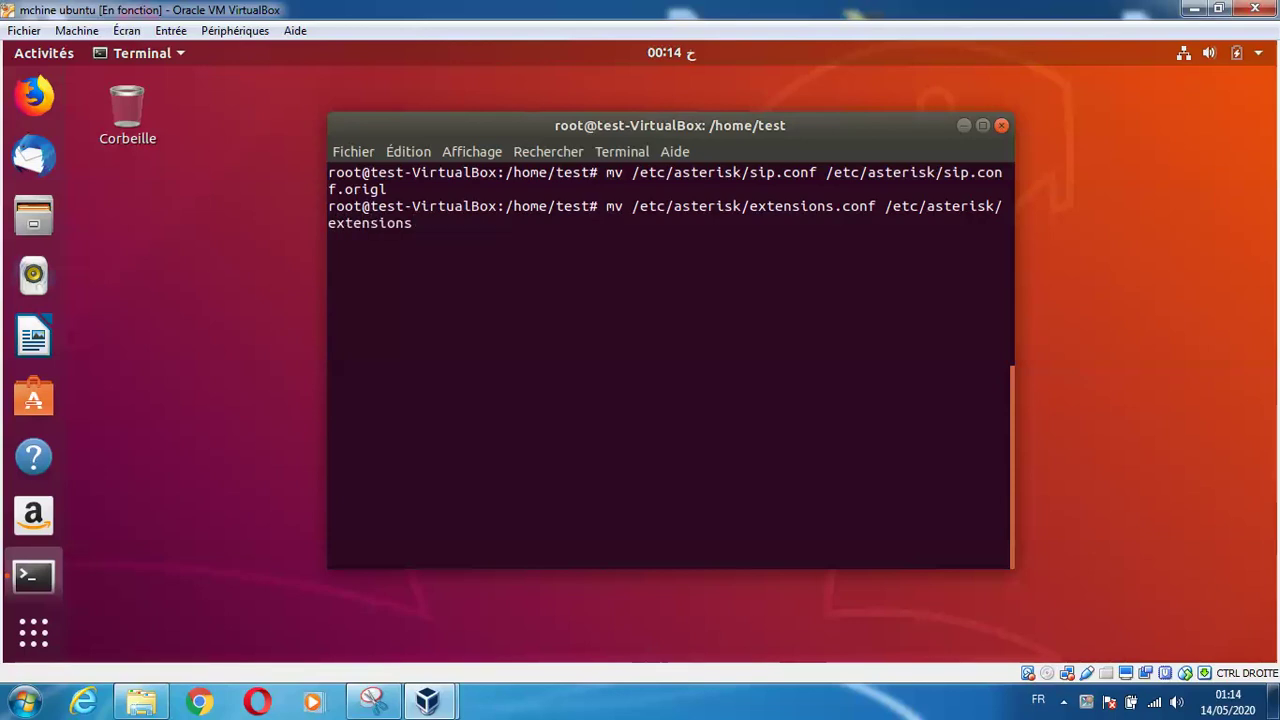
pyautogui.write('f.c')
pyautogui.press('BackSpace')
pyautogui.write('orig')
pyautogui.press('Return')
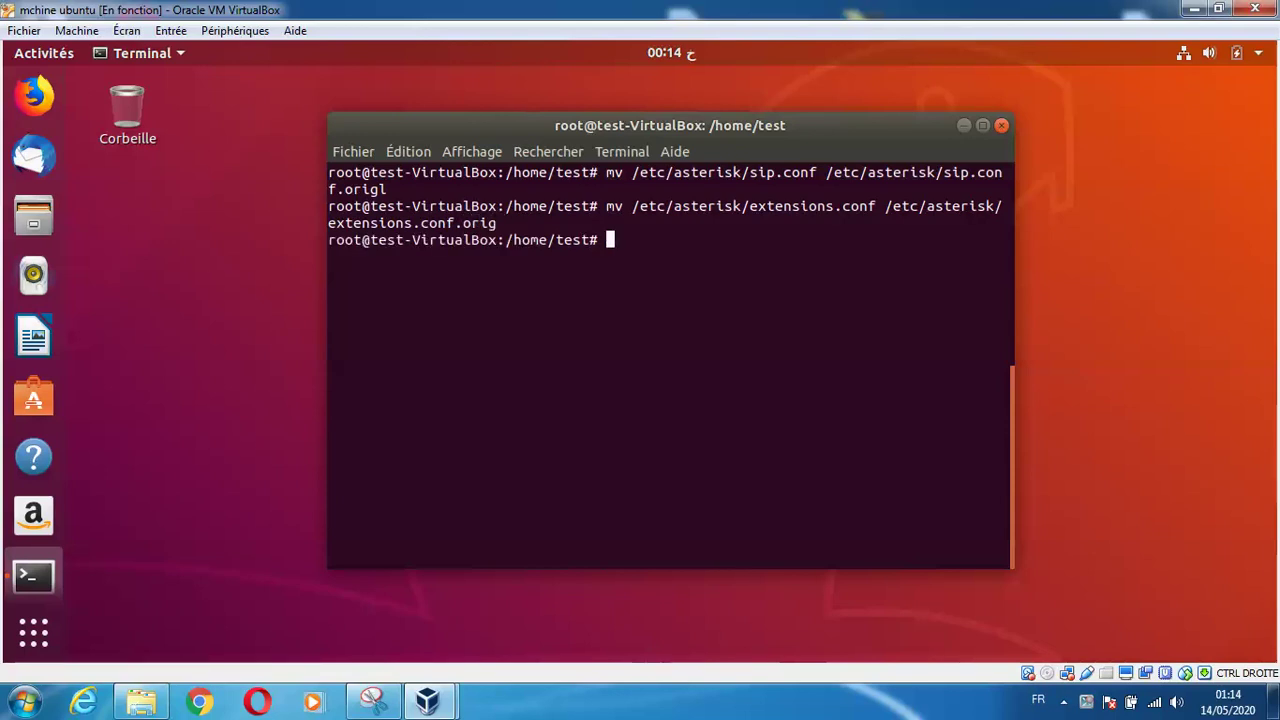
# Rename voicemail.conf to voicemail.conf.origl in /etc/asterisk
pyautogui.press('Up')
pyautogui.press('BackSpace')
pyautogui.press('BackSpace')
pyautogui.press('BackSpace')
pyautogui.press('BackSpace')
pyautogui.press('BackSpace')
pyautogui.press('BackSpace')
pyautogui.press('BackSpace')
pyautogui.press('BackSpace')
pyautogui.press('BackSpace')
pyautogui.press('BackSpace')
pyautogui.press('BackSpace')
pyautogui.press('BackSpace')
pyautogui.press('BackSpace')
pyautogui.press('BackSpace')
pyautogui.press('BackSpace')
pyautogui.press('BackSpace')
pyautogui.press('BackSpace')
pyautogui.press('BackSpace')
pyautogui.press('BackSpace')
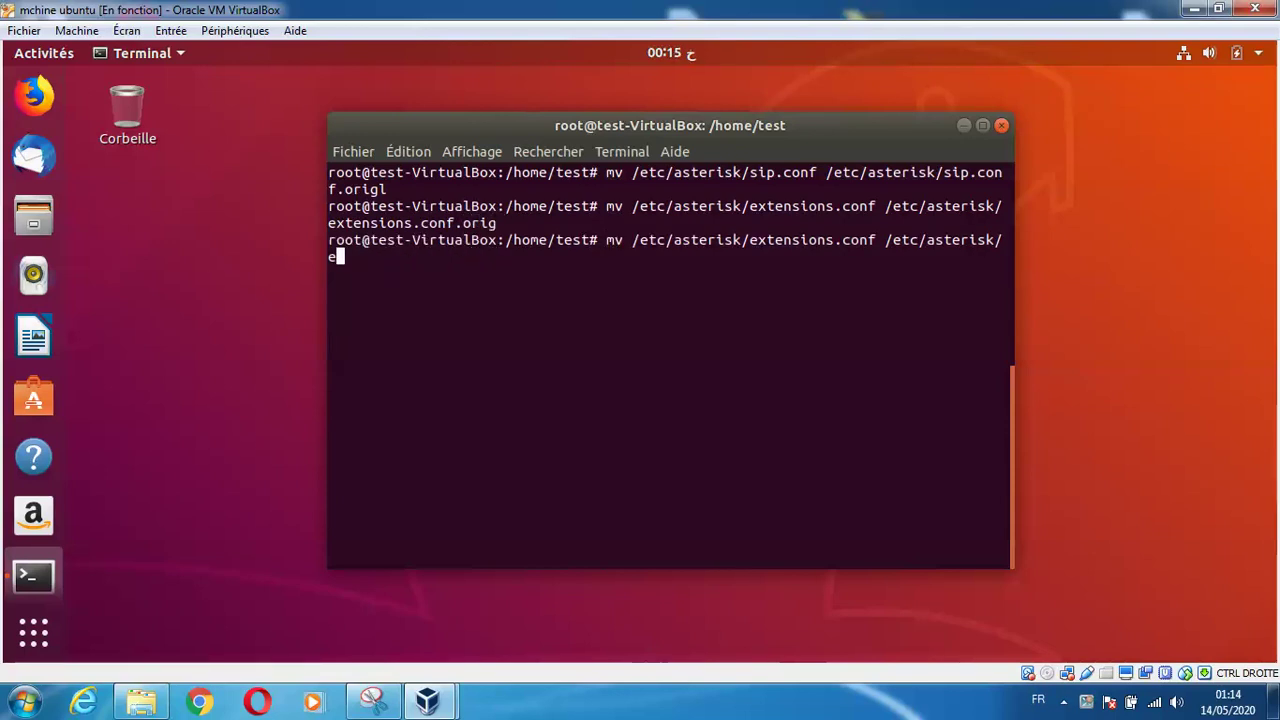
pyautogui.press('BackSpace')
pyautogui.press('BackSpace')
pyautogui.press('BackSpace')
pyautogui.press('BackSpace')
pyautogui.press('BackSpace')
pyautogui.press('BackSpace')
pyautogui.press('BackSpace')
pyautogui.press('BackSpace')
pyautogui.press('BackSpace')
pyautogui.press('BackSpace')
pyautogui.press('BackSpace')
pyautogui.press('BackSpace')
pyautogui.press('BackSpace')
pyautogui.press('BackSpace')
pyautogui.press('BackSpace')
pyautogui.press('BackSpace')
pyautogui.press('BackSpace')
pyautogui.press('BackSpace')
pyautogui.press('BackSpace')
pyautogui.press('BackSpace')
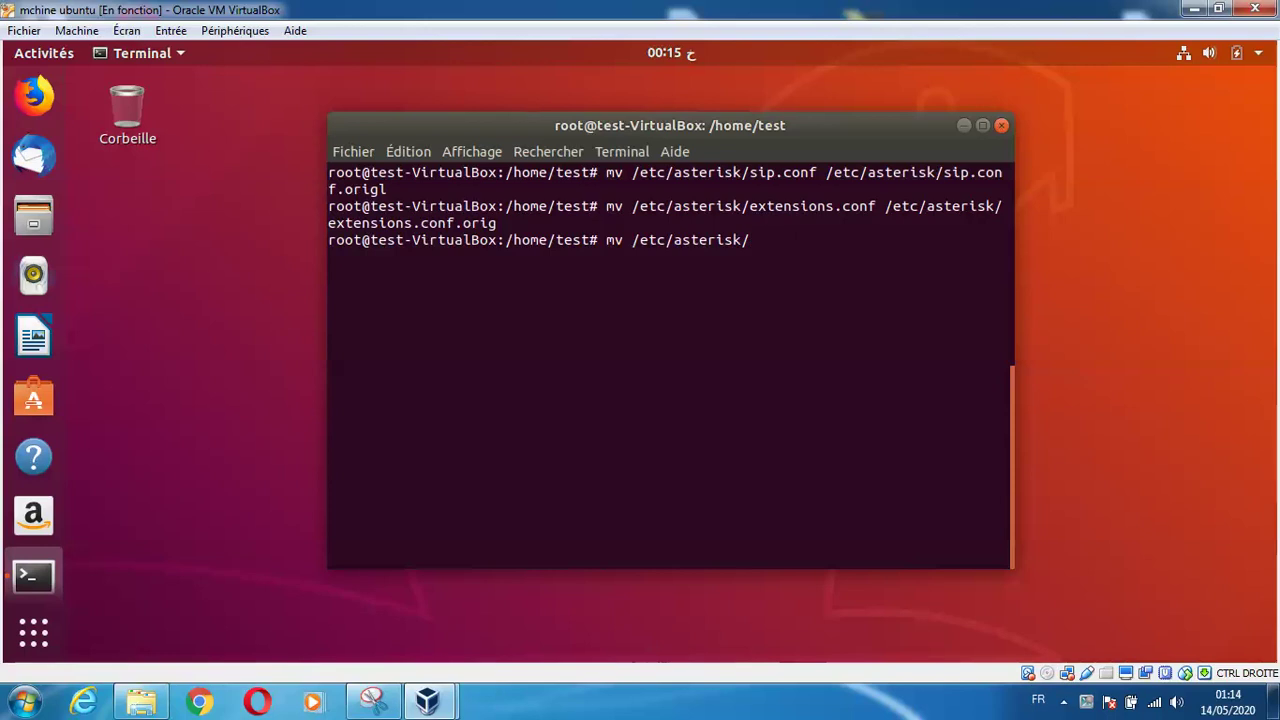
pyautogui.write('voi')
pyautogui.press('Tab')
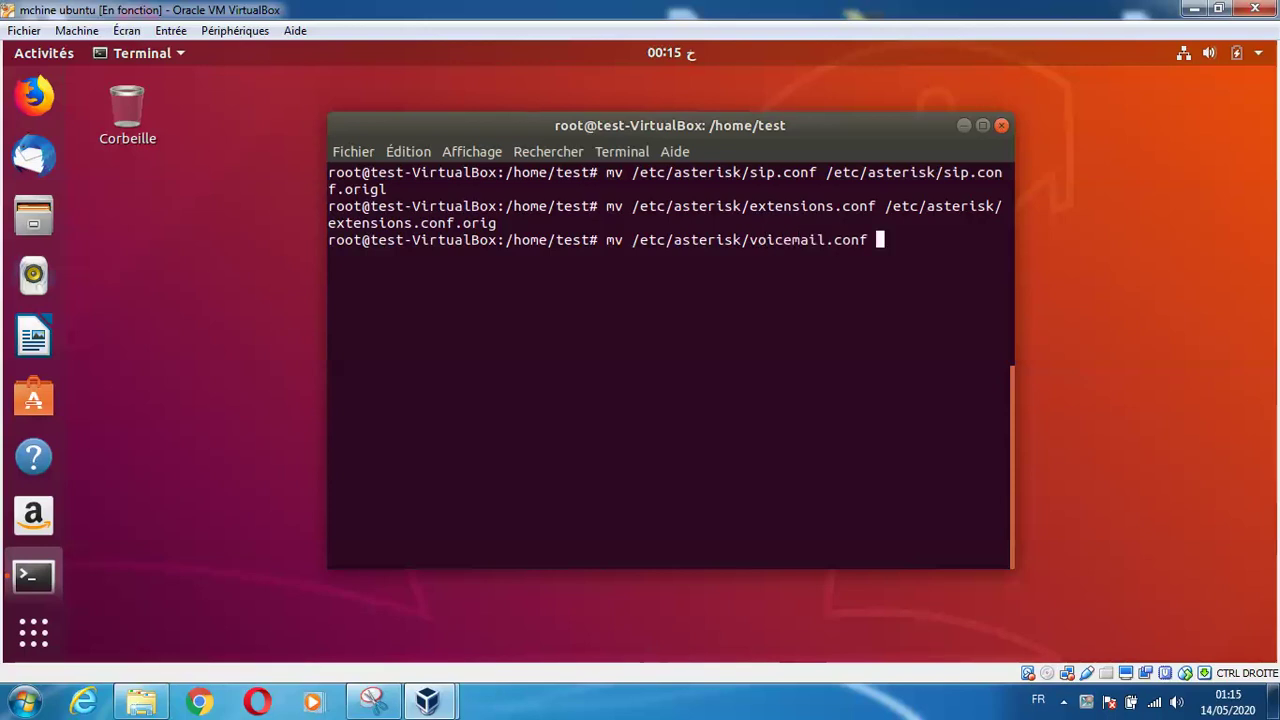
pyautogui.write('/e')
pyautogui.press('Tab')
pyautogui.write('as')
pyautogui.press('Tab')
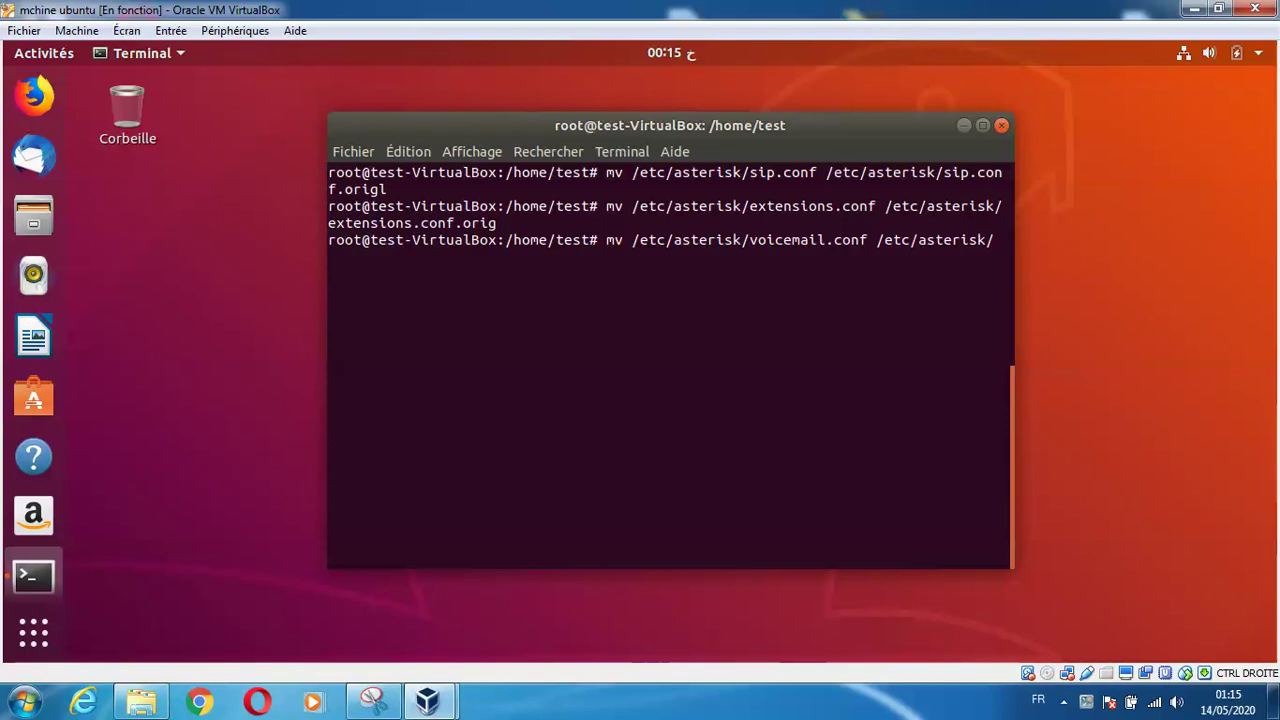
pyautogui.write('vo')
pyautogui.press('Tab')
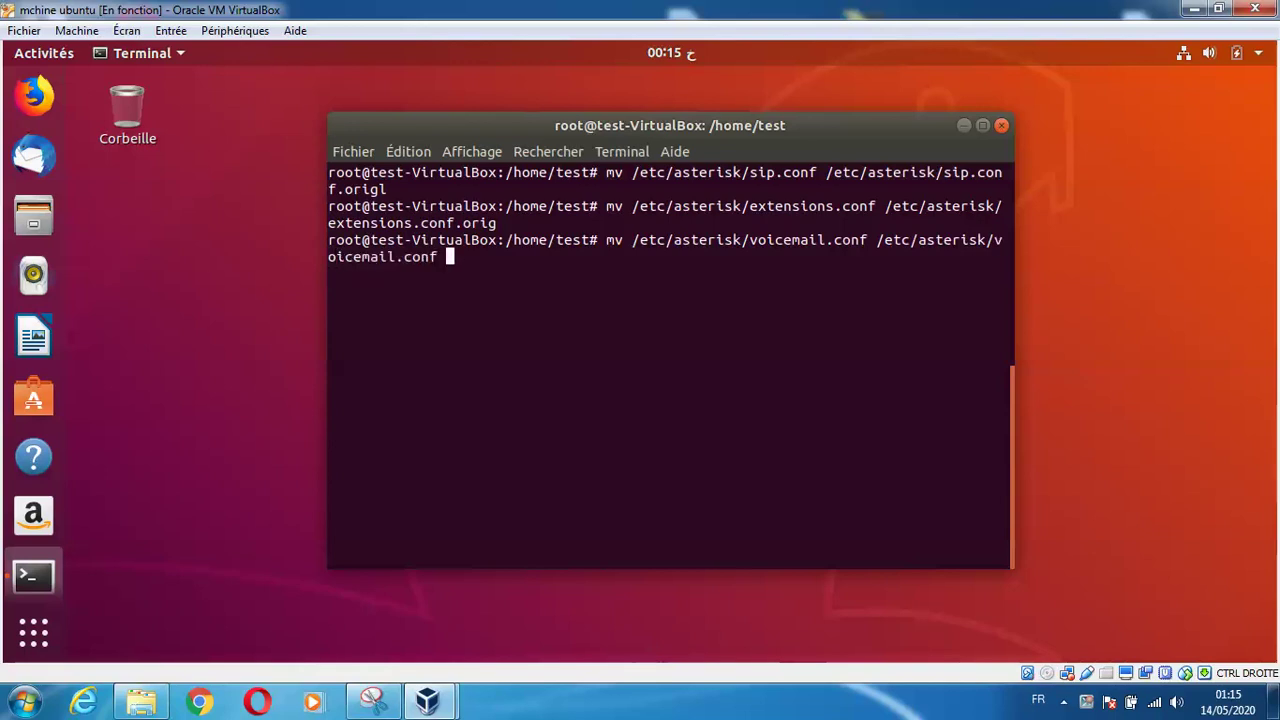
pyautogui.write('.origl')
pyautogui.press('Return')
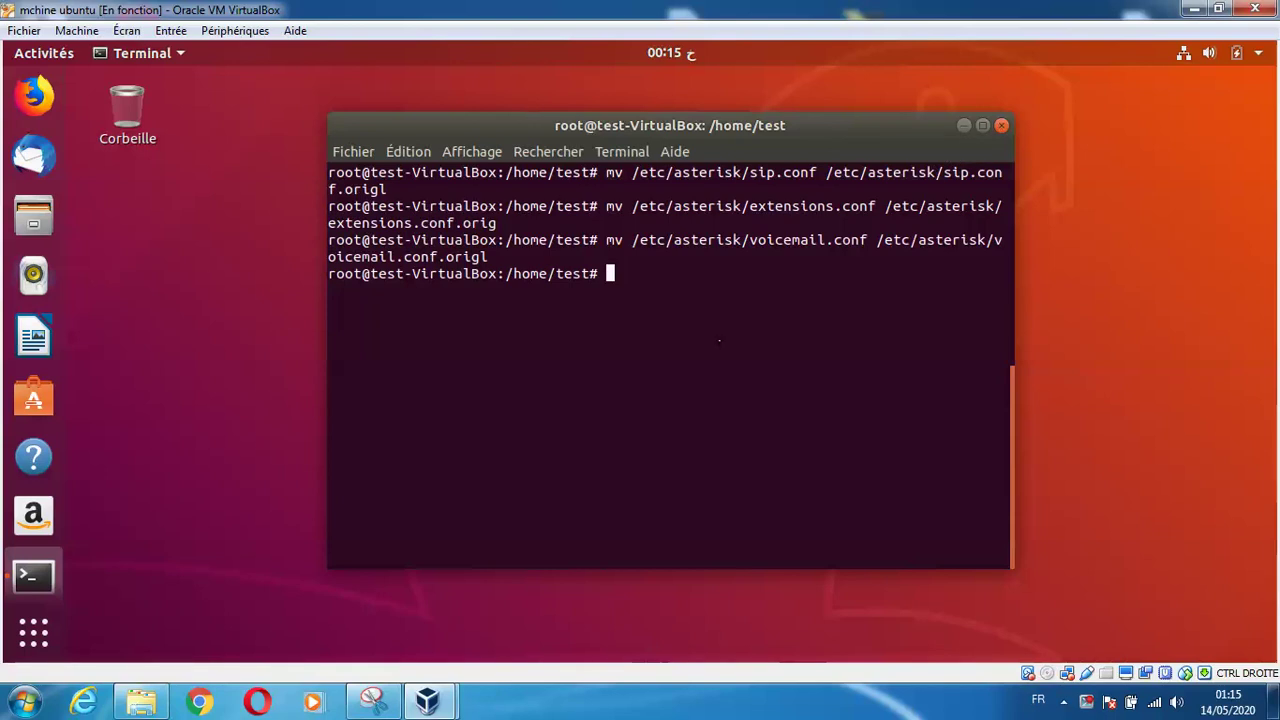
# Clear the terminal and begin a nano command for the new config file
pyautogui.write('clear')
pyautogui.press('Return')
pyautogui.write('nan')
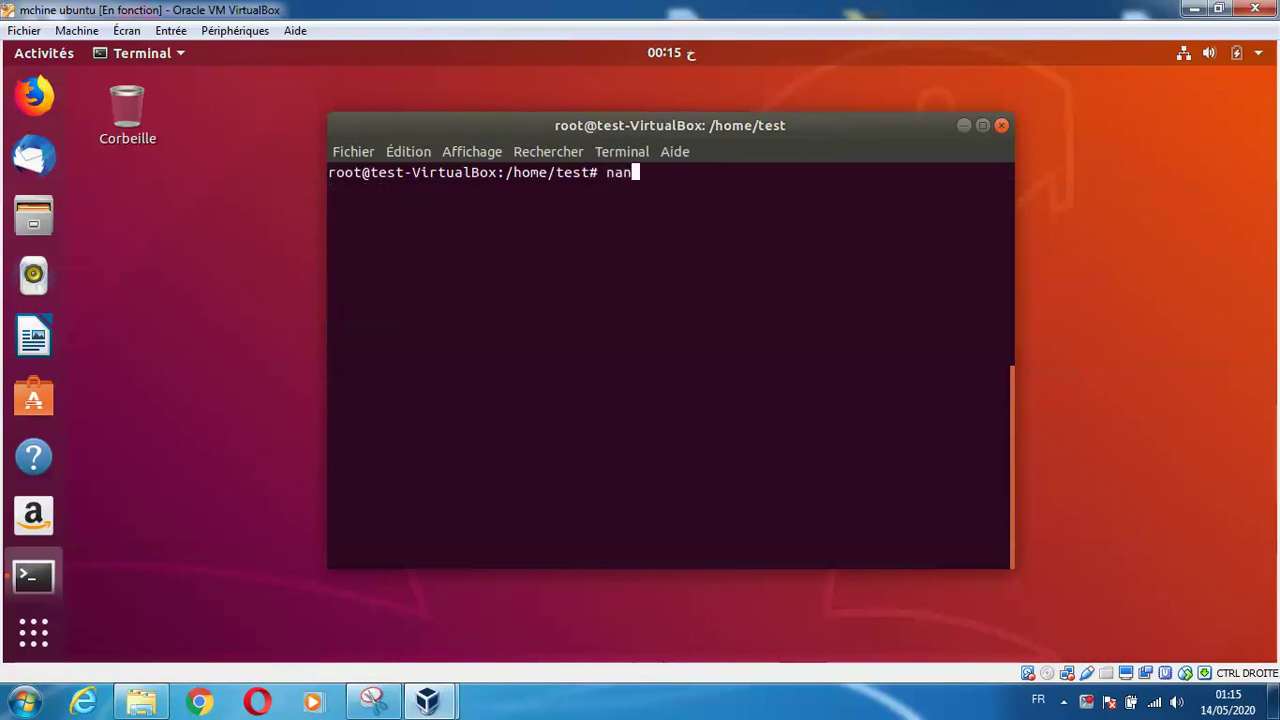
pyautogui.write('o /')
# Open a fresh /etc/asterisk/sip.conf in nano, dropping the Tab-completed .origl suffix
pyautogui.write('etc/asterisk/')
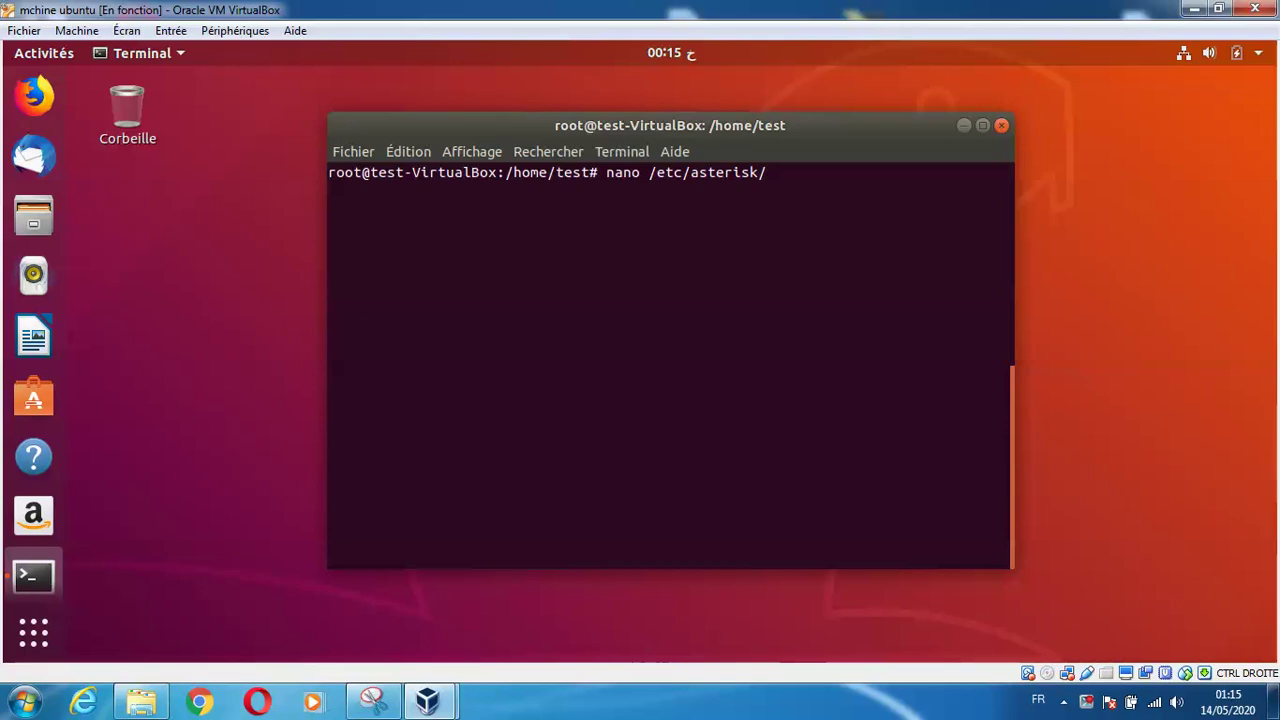
pyautogui.write('sip.con')
pyautogui.press('Tab')
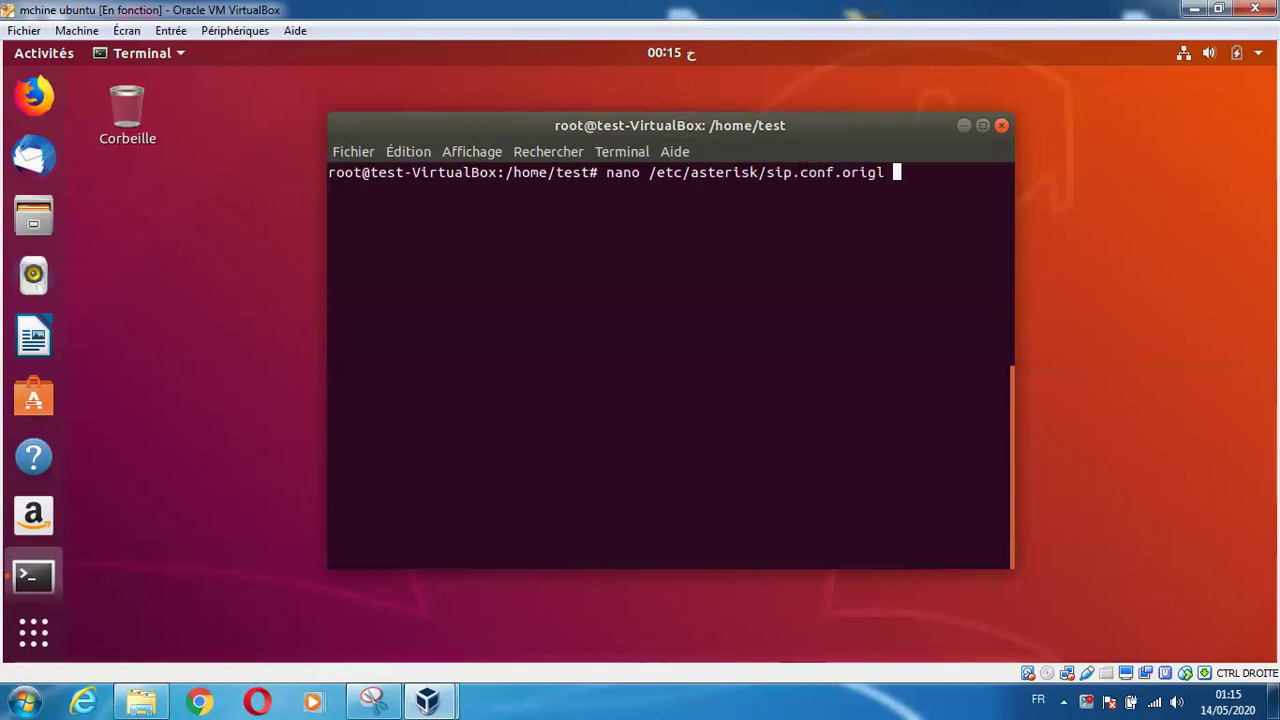
pyautogui.press('BackSpace')
pyautogui.press('BackSpace')
pyautogui.press('BackSpace')
pyautogui.press('BackSpace')
pyautogui.press('BackSpace')
pyautogui.press('BackSpace')
pyautogui.press('BackSpace')
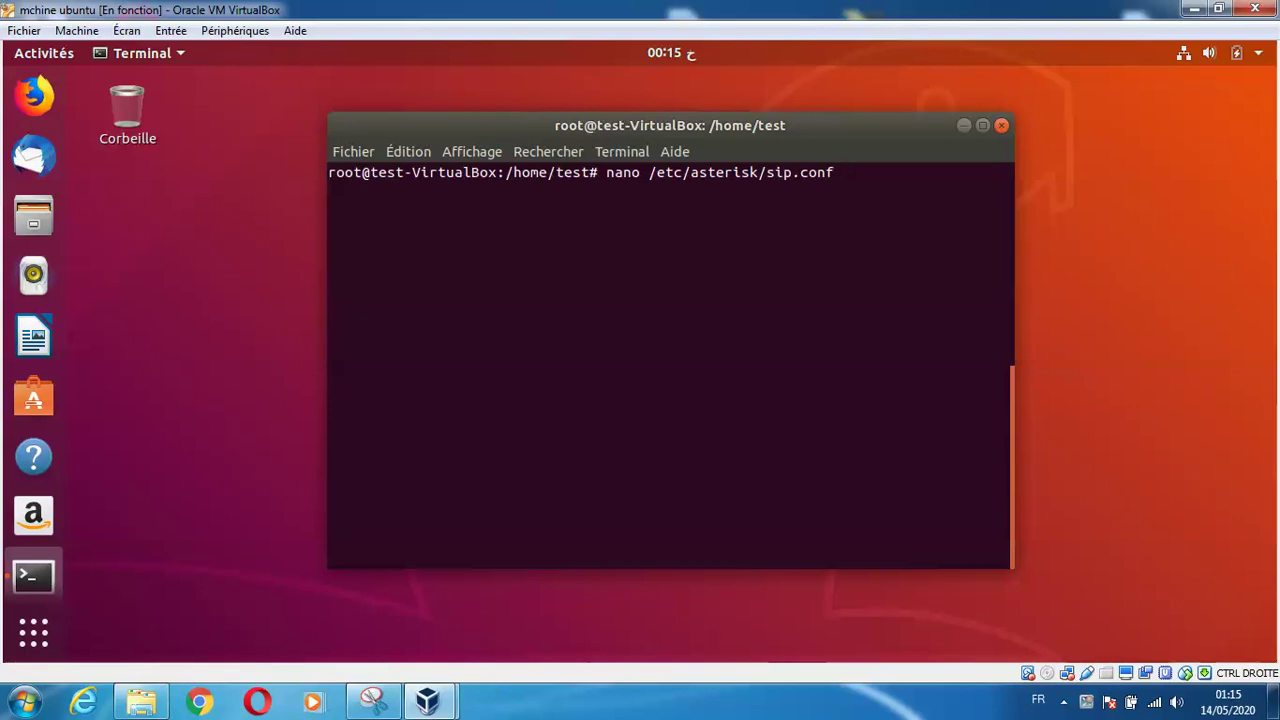
pyautogui.press('Return')
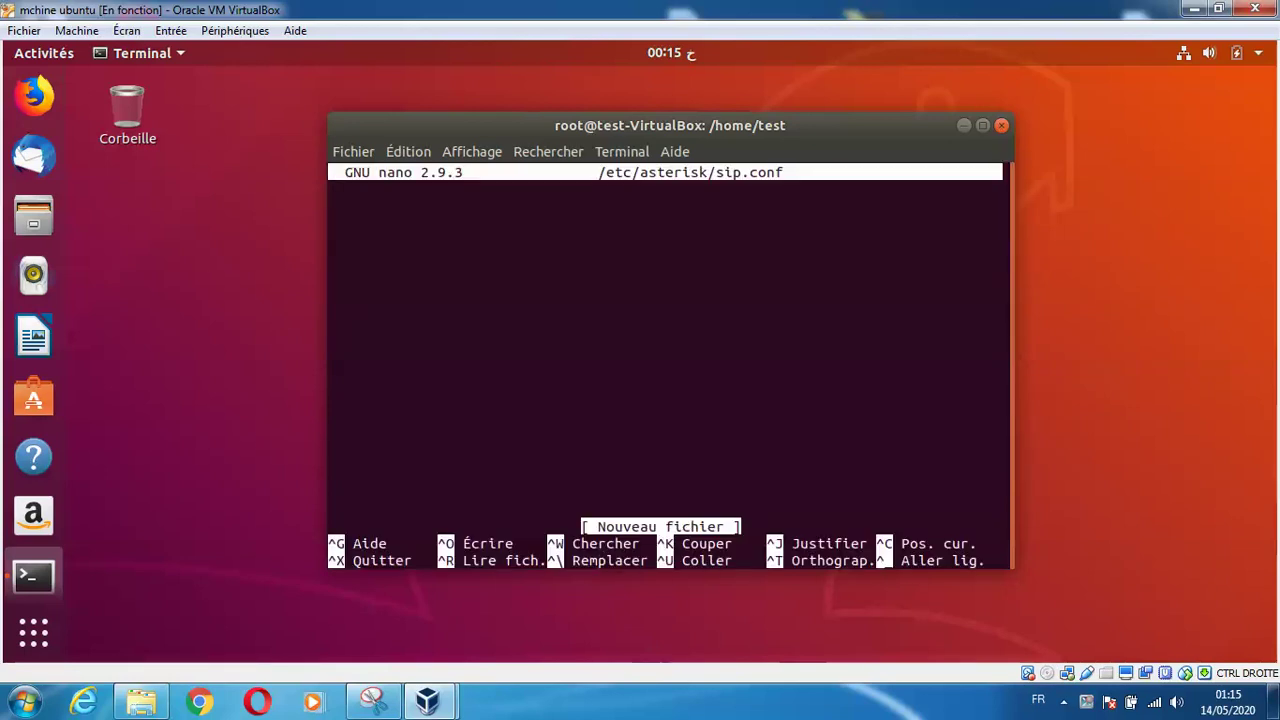
# Write a [general] header followed by context=internal in the new sip.conf
pyautogui.write('[]')
pyautogui.press('Left')
pyautogui.write('gener')
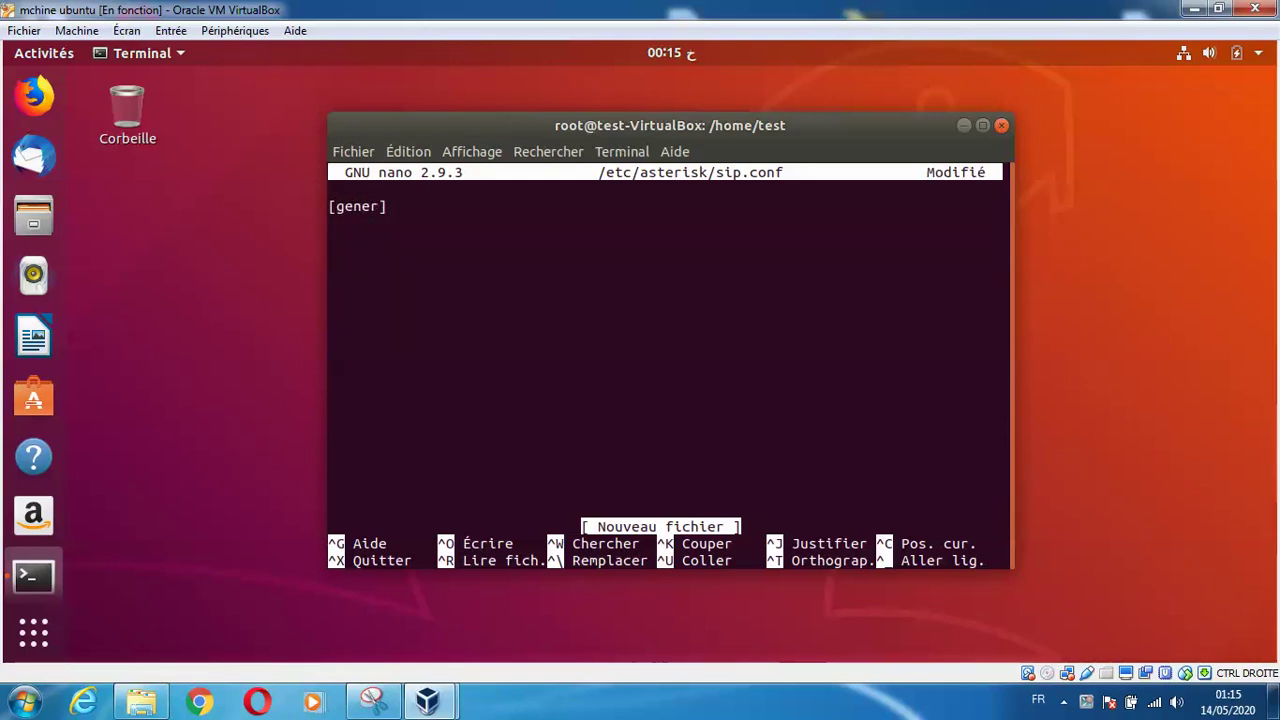
pyautogui.write('al')
pyautogui.press('Right')
pyautogui.press('Return')
pyautogui.write('context=internal')
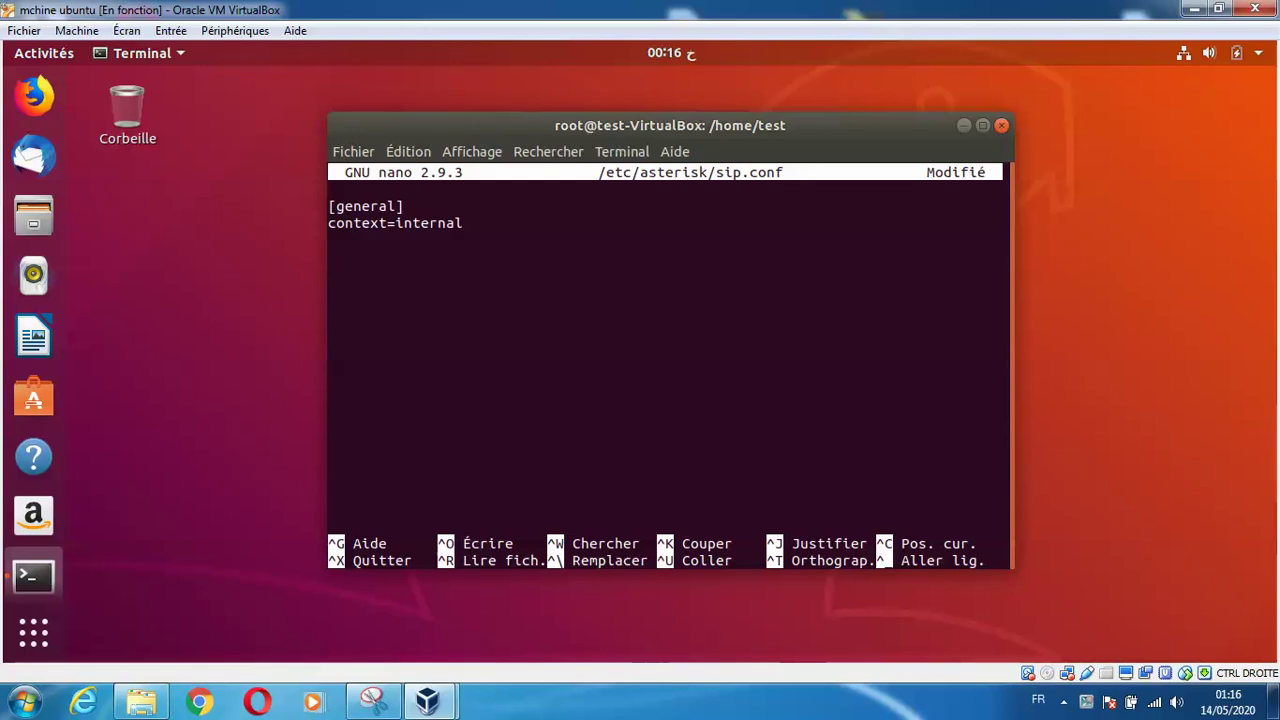
# Add allowoverlap, allowguest, bindport=5060, bindaddr, codec, NAT and localnet lines plus a [1000] friend peer
pyautogui.click(1098, 705)
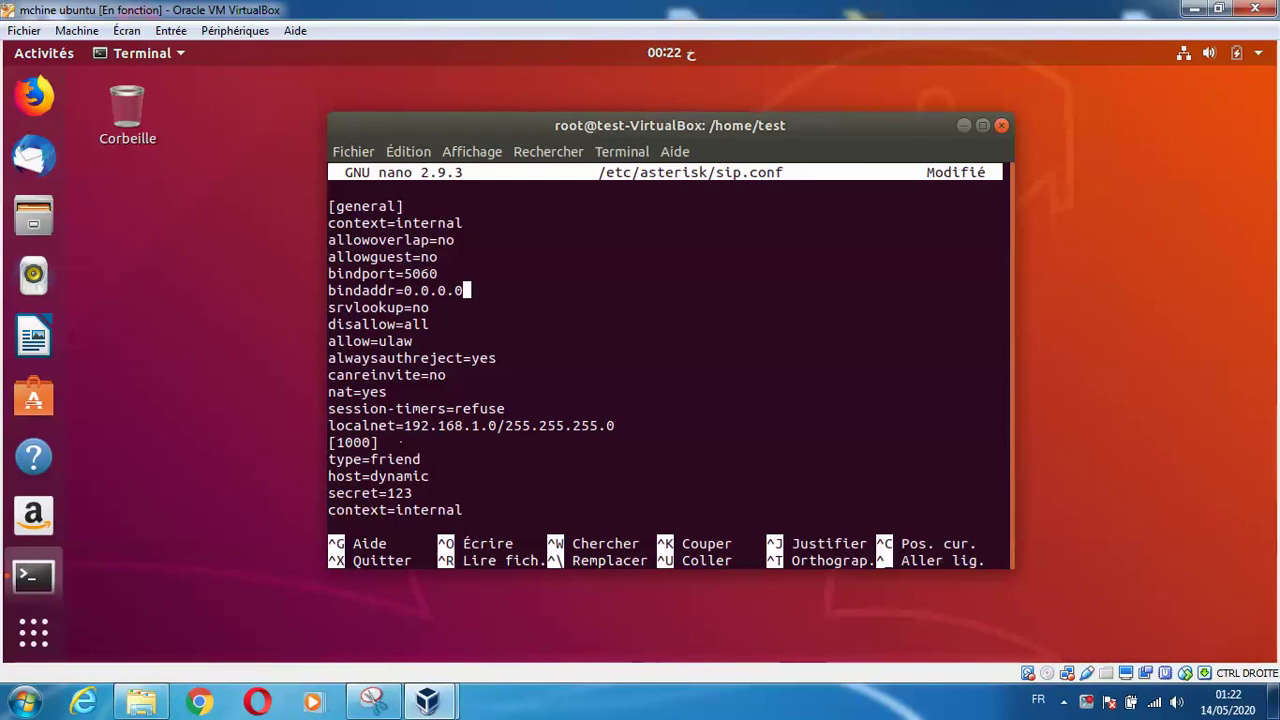
# Review the [1000] and [2000] peer entries in sip.conf, keeping the [1000] header intact
pyautogui.tripleClick(401, 442)
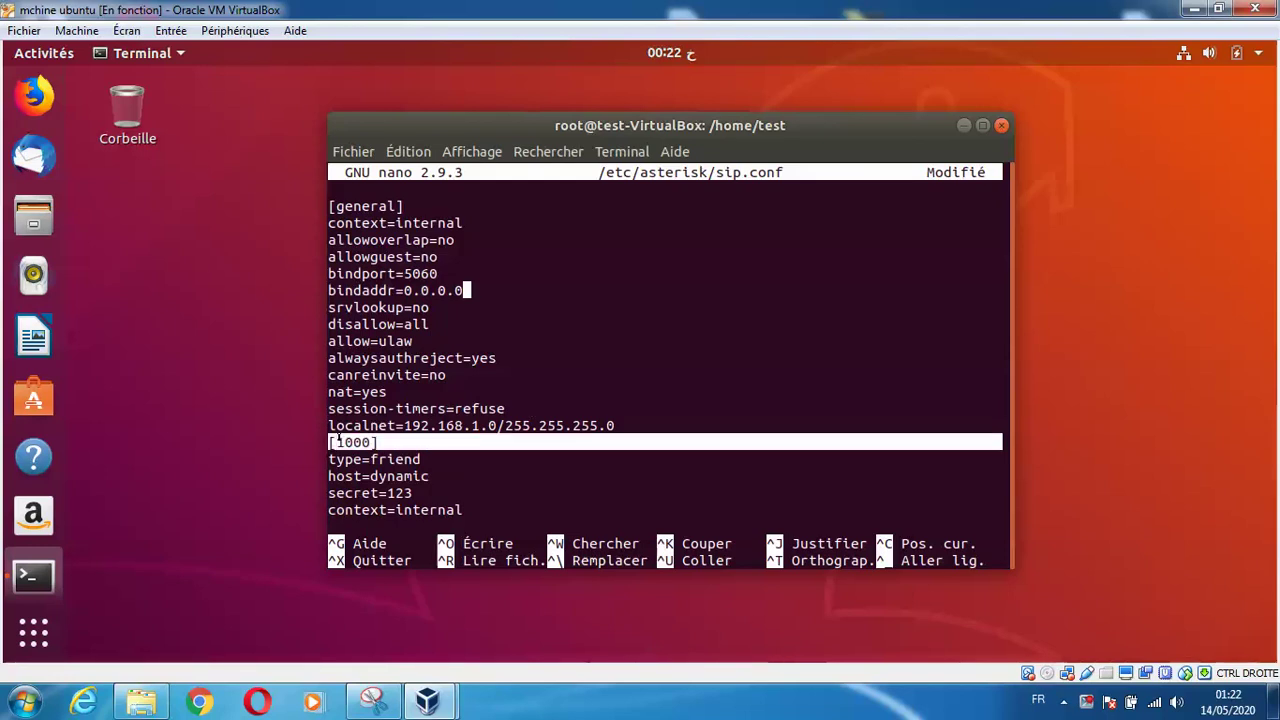
pyautogui.click(401, 442)
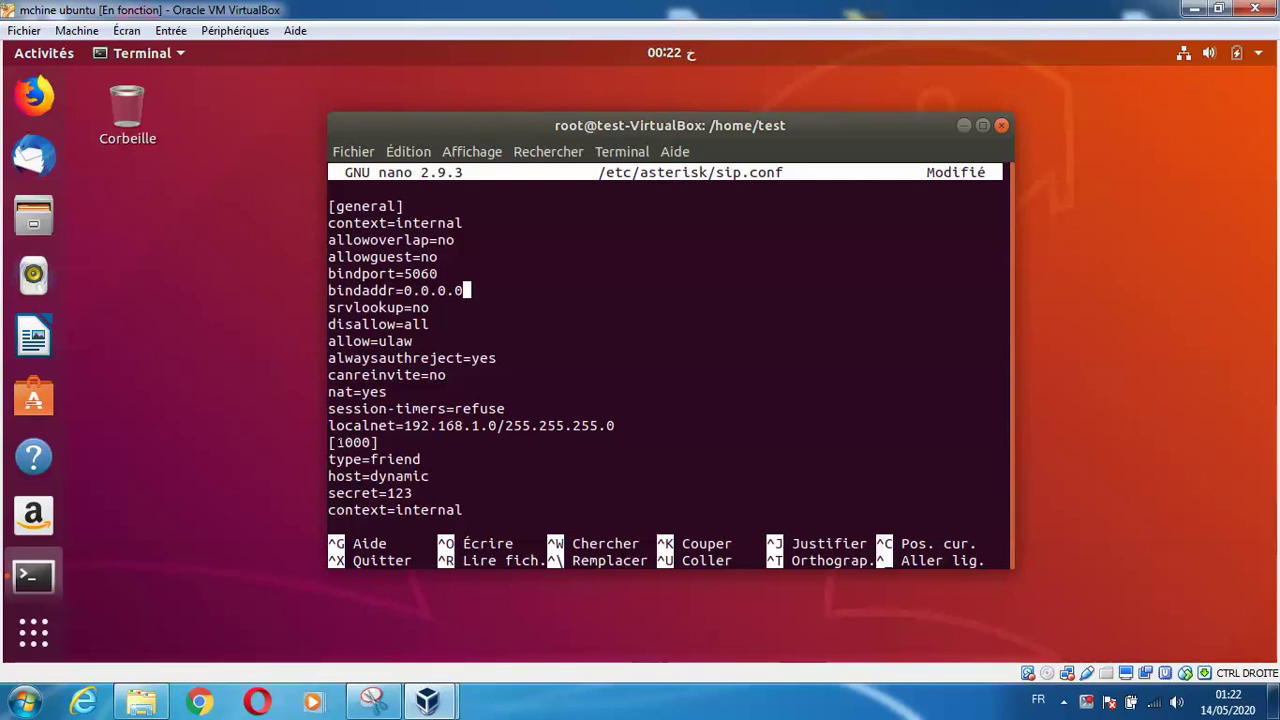
pyautogui.press('Down')
pyautogui.press('Down')
pyautogui.press('Down')
pyautogui.press('Down')
pyautogui.press('Down')
pyautogui.press('Down')
pyautogui.press('Down')
pyautogui.press('Down')
pyautogui.press('Down')
pyautogui.press('Down')
pyautogui.press('Down')
pyautogui.press('Down')
pyautogui.press('Down')
pyautogui.press('Down')
pyautogui.press('Down')
pyautogui.press('Down')
pyautogui.press('Down')
pyautogui.press('Down')
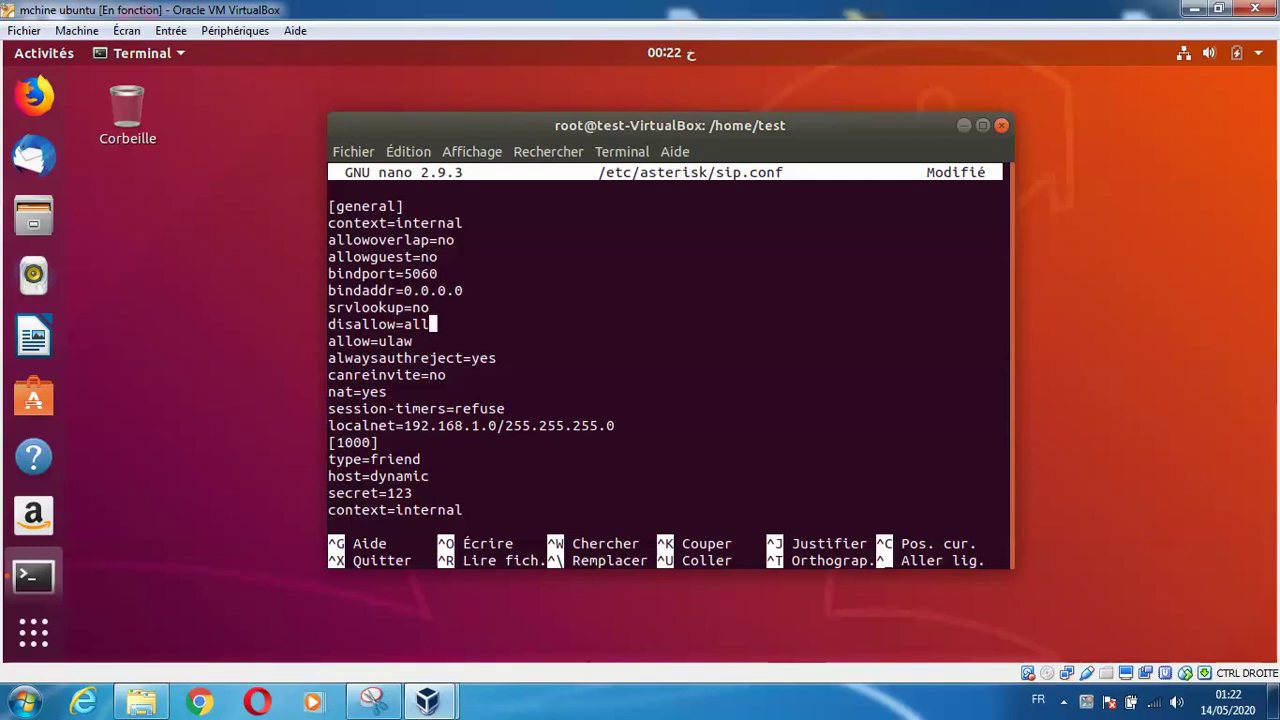
pyautogui.press('Up')
pyautogui.press('Up')
pyautogui.press('Up')
pyautogui.press('Up')
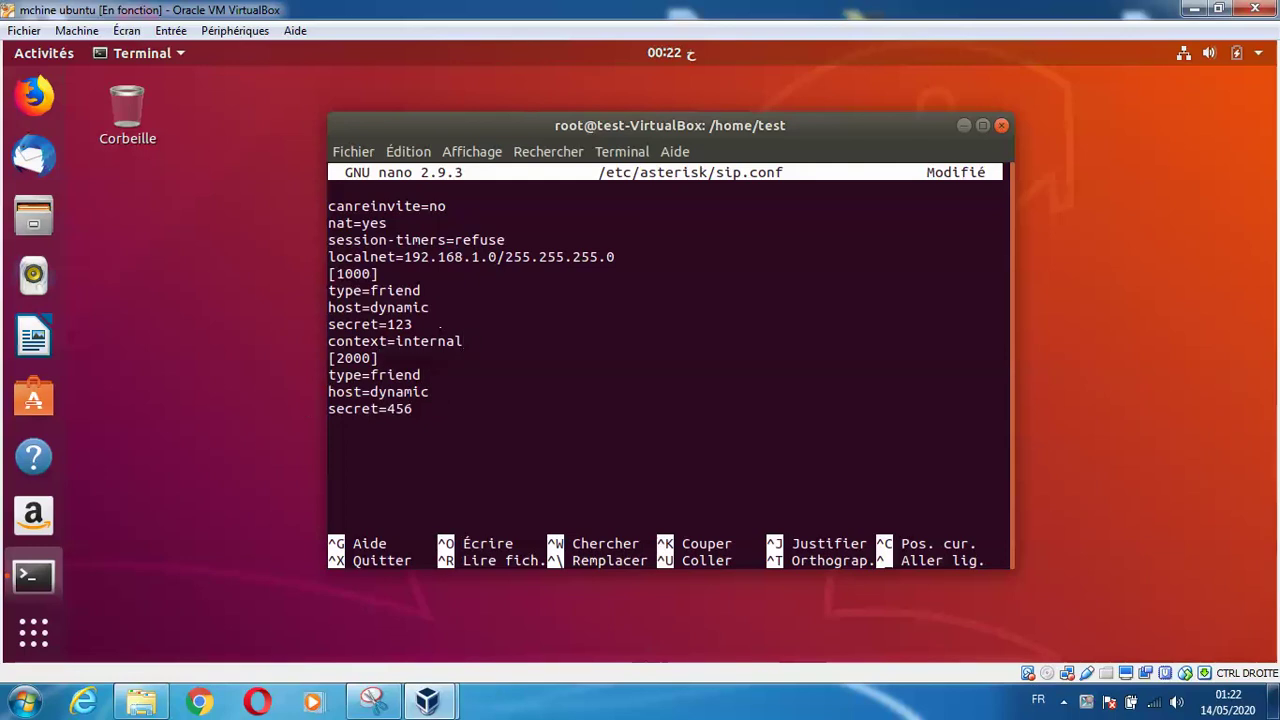
pyautogui.press('Down')
pyautogui.press('Up')
pyautogui.press('Up')
pyautogui.press('Down')
pyautogui.press('Down')
pyautogui.press('Down')
pyautogui.press('Down')
pyautogui.press('Down')
pyautogui.press('Up')
pyautogui.press('Up')
pyautogui.press('Up')
pyautogui.press('Up')
pyautogui.press('Up')
pyautogui.press('Up')
pyautogui.press('Up')
pyautogui.press('Up')
pyautogui.press('Up')
pyautogui.press('Down')
pyautogui.press('Left')
pyautogui.press('Left')
pyautogui.press('Left')
pyautogui.press('BackSpace')
pyautogui.write('7')
pyautogui.press('BackSpace')
pyautogui.write('1')
pyautogui.press('Up')
pyautogui.press('Up')
pyautogui.press('Up')
pyautogui.press('Up')
pyautogui.press('Up')
pyautogui.press('Up')
pyautogui.press('Up')
pyautogui.press('Up')
pyautogui.press('Up')
pyautogui.press('Up')
pyautogui.press('Up')
pyautogui.press('Up')
pyautogui.press('Up')
pyautogui.press('Up')
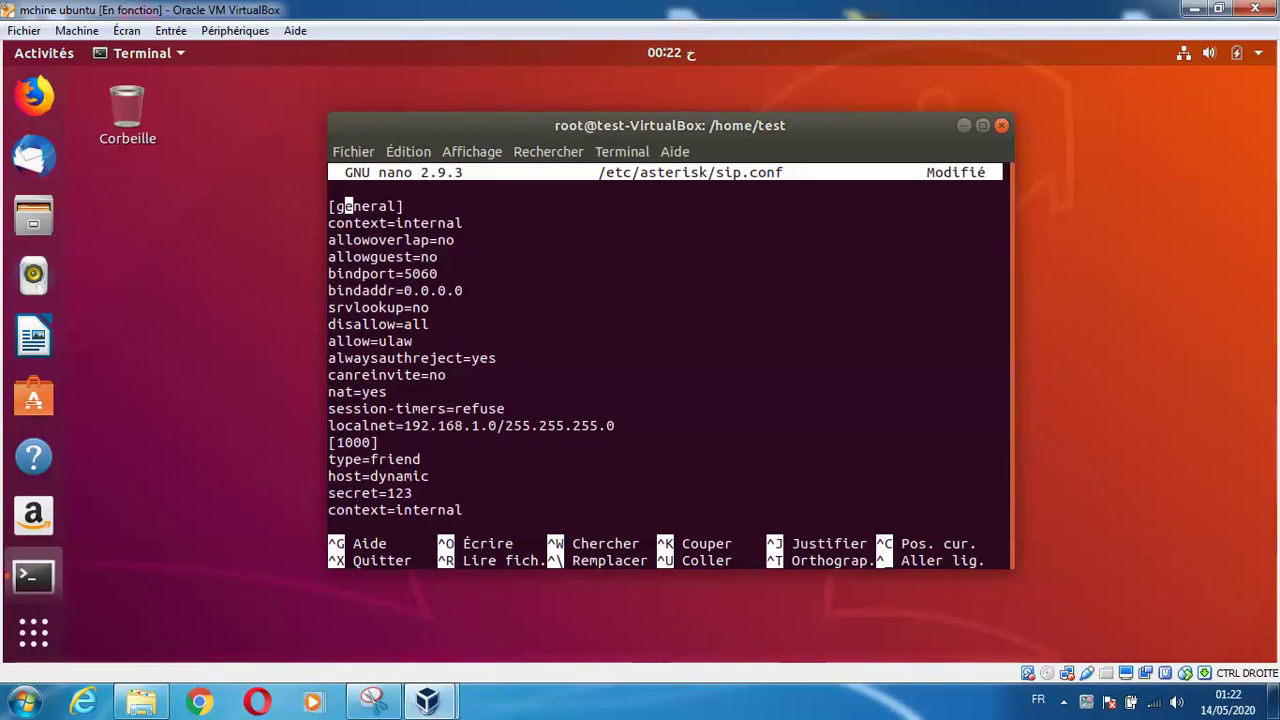
pyautogui.press('Right')
pyautogui.press('Right')
pyautogui.press('Down')
pyautogui.press('Down')
pyautogui.press('Down')
pyautogui.press('Down')
pyautogui.press('Down')
pyautogui.press('Down')
pyautogui.press('Down')
pyautogui.press('Down')
pyautogui.press('Down')
pyautogui.press('Down')
pyautogui.press('Down')
pyautogui.press('Down')
pyautogui.press('Down')
pyautogui.press('Down')
pyautogui.press('Down')
pyautogui.press('Down')
pyautogui.press('Down')
pyautogui.press('Down')
pyautogui.press('Down')
pyautogui.press('Down')
pyautogui.press('Down')
pyautogui.press('Down')
pyautogui.press('Down')
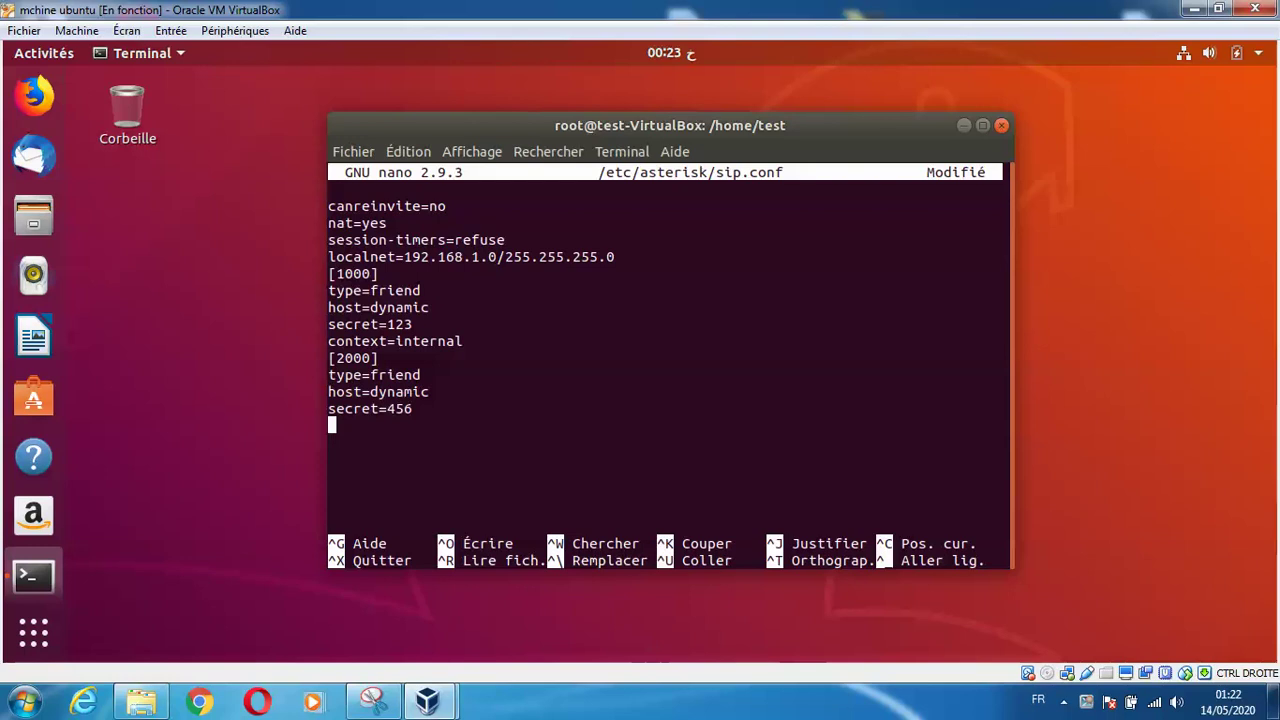
# Save sip.conf under its existing name and exit nano
pyautogui.hotkey('ctrl', 'x')
pyautogui.press('o')
pyautogui.press('Return')
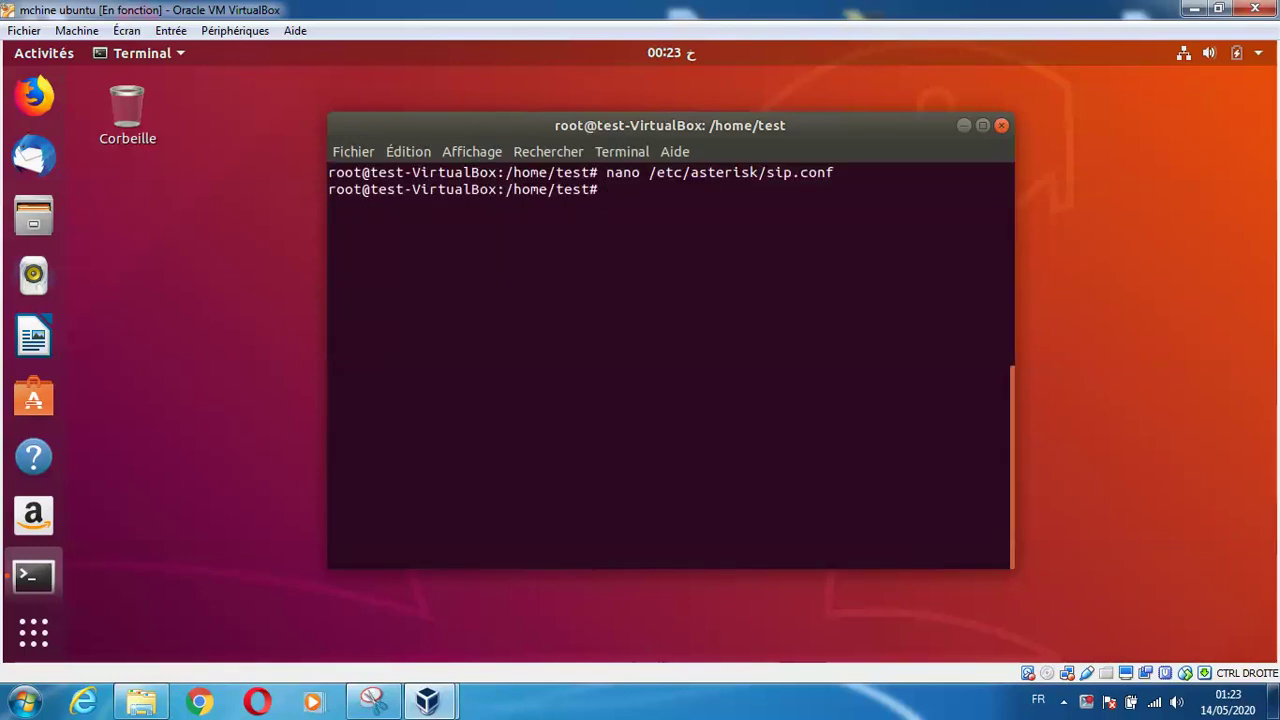
# Open a fresh /etc/asterisk/extensions.conf in nano, trimming the completed .orig suffix
pyautogui.write('nano /etc/as')
pyautogui.press('Tab')
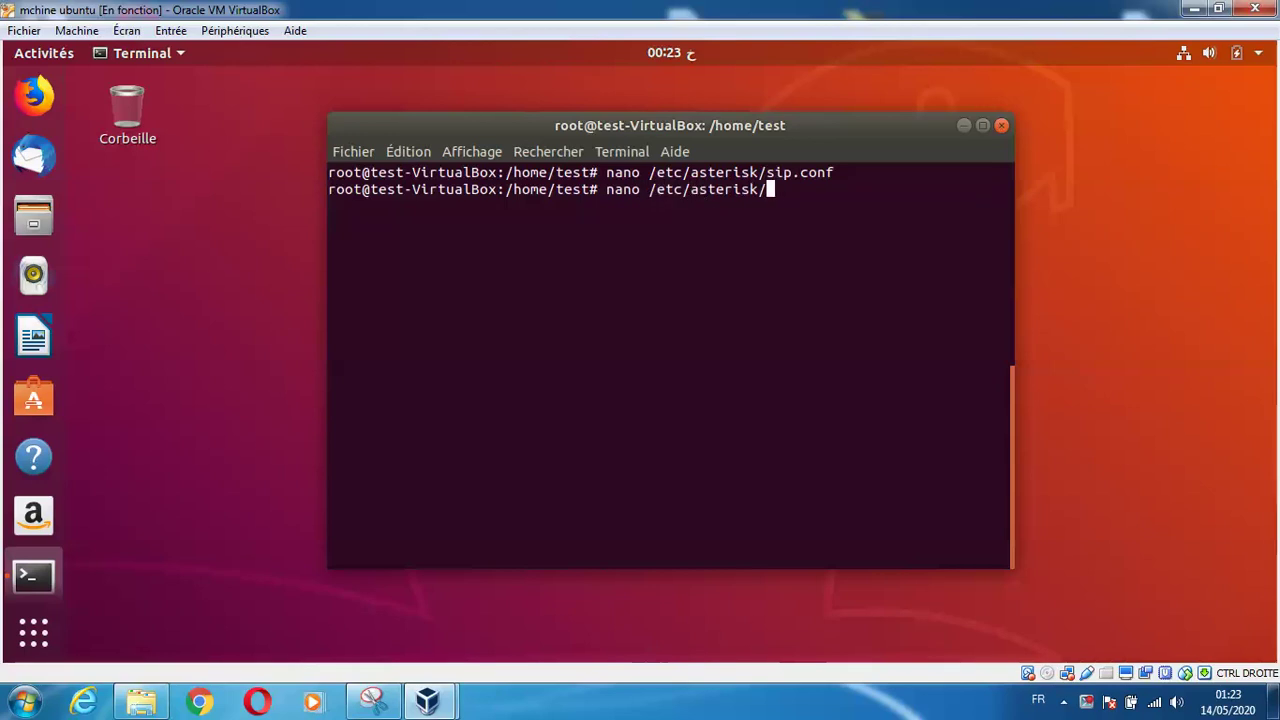
pyautogui.write('exten')
pyautogui.press('Tab')
pyautogui.write('.c')
pyautogui.press('Tab')
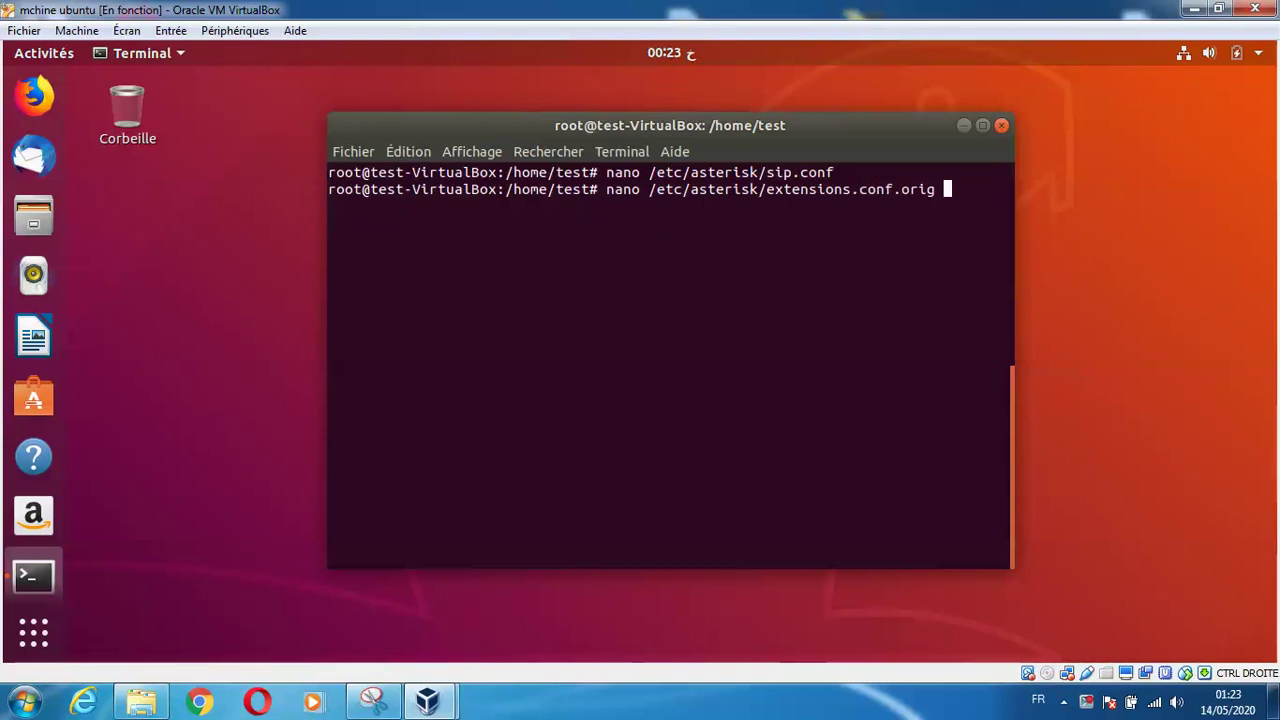
pyautogui.press('BackSpace')
pyautogui.press('BackSpace')
pyautogui.press('BackSpace')
pyautogui.press('BackSpace')
pyautogui.press('BackSpace')
pyautogui.press('Return')
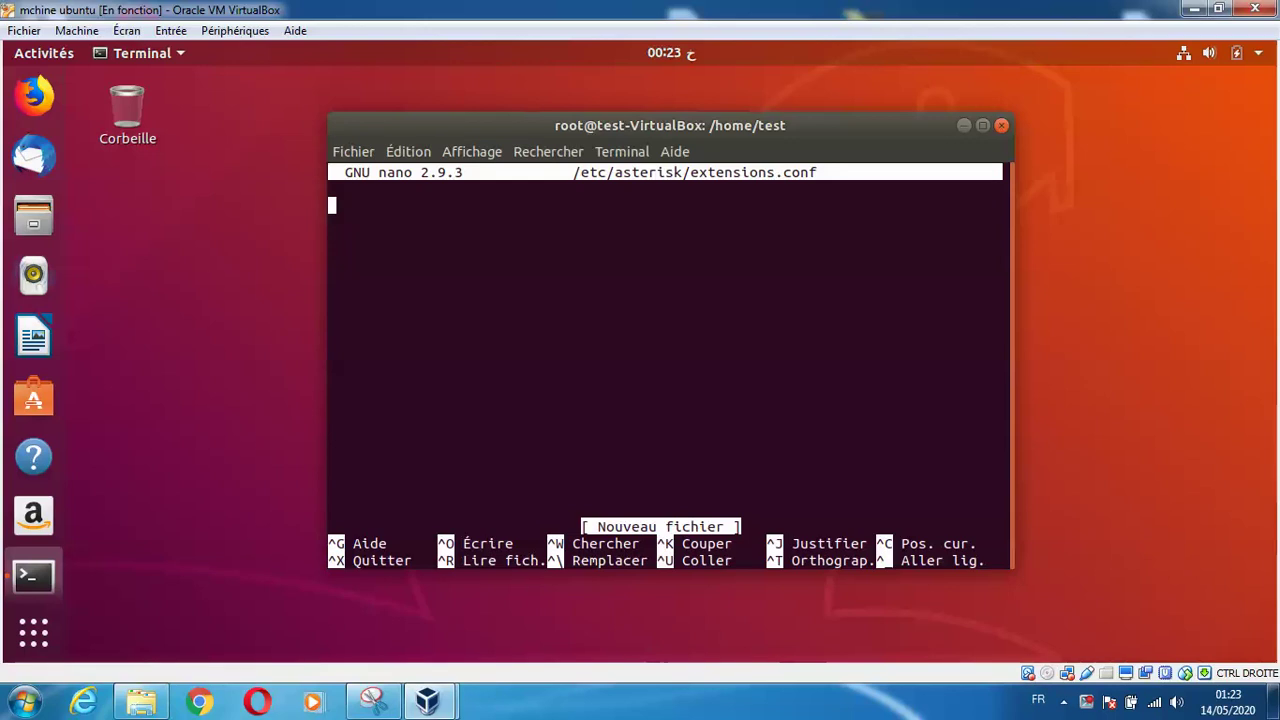
# Start the [internal] context with the line 'exten => 1000,1,Answer()'
pyautogui.write('[')
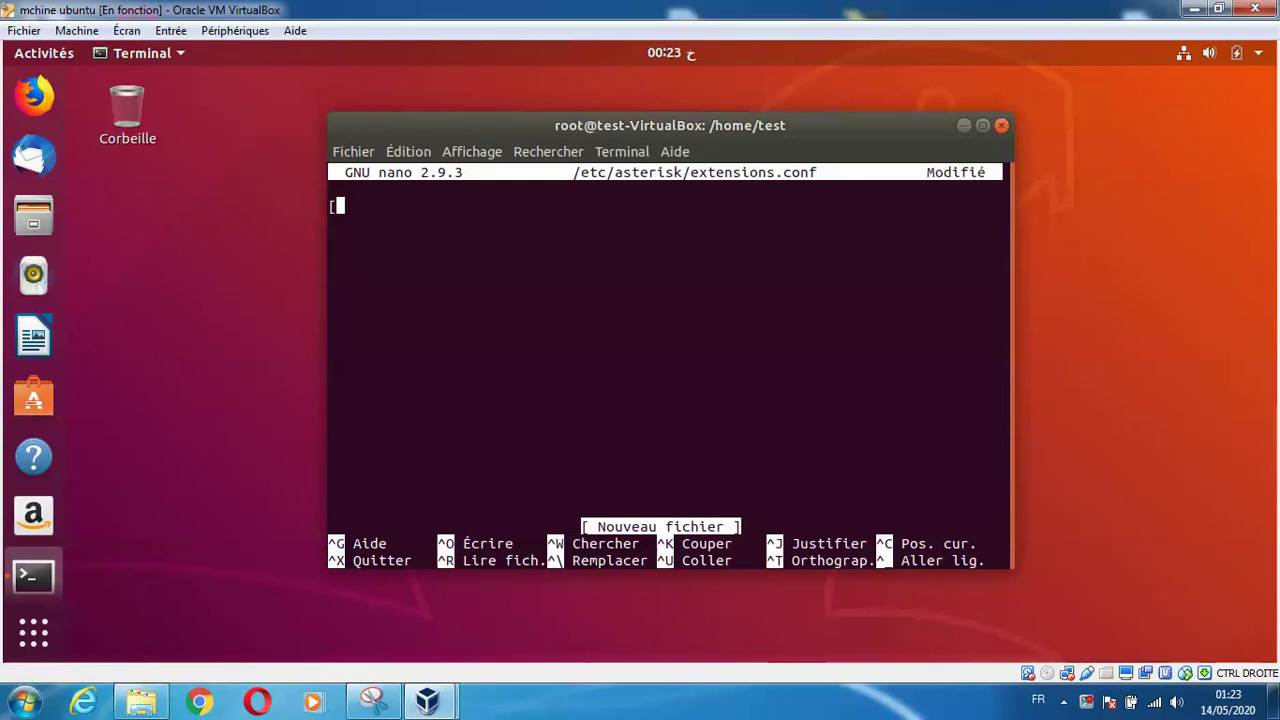
pyautogui.write('internal')
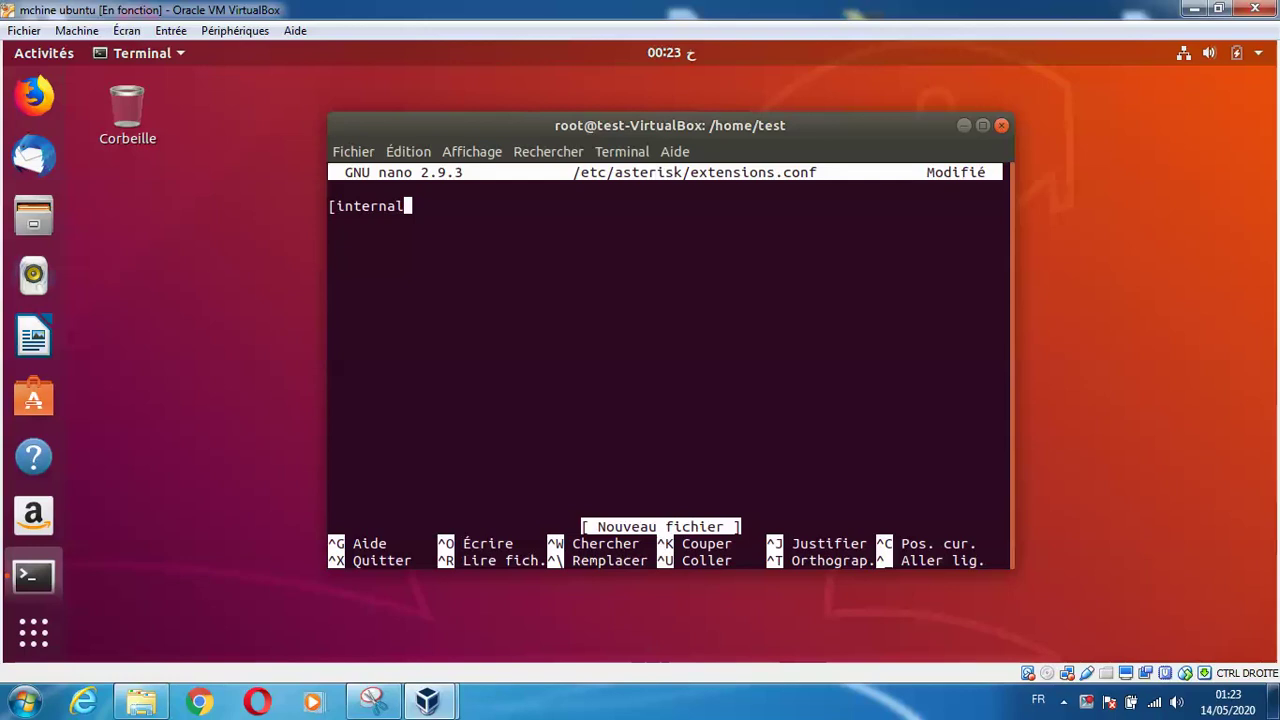
pyautogui.write(']')
pyautogui.press('Return')
pyautogui.write('exteb')
pyautogui.press('BackSpace')
pyautogui.write('n => 1000')
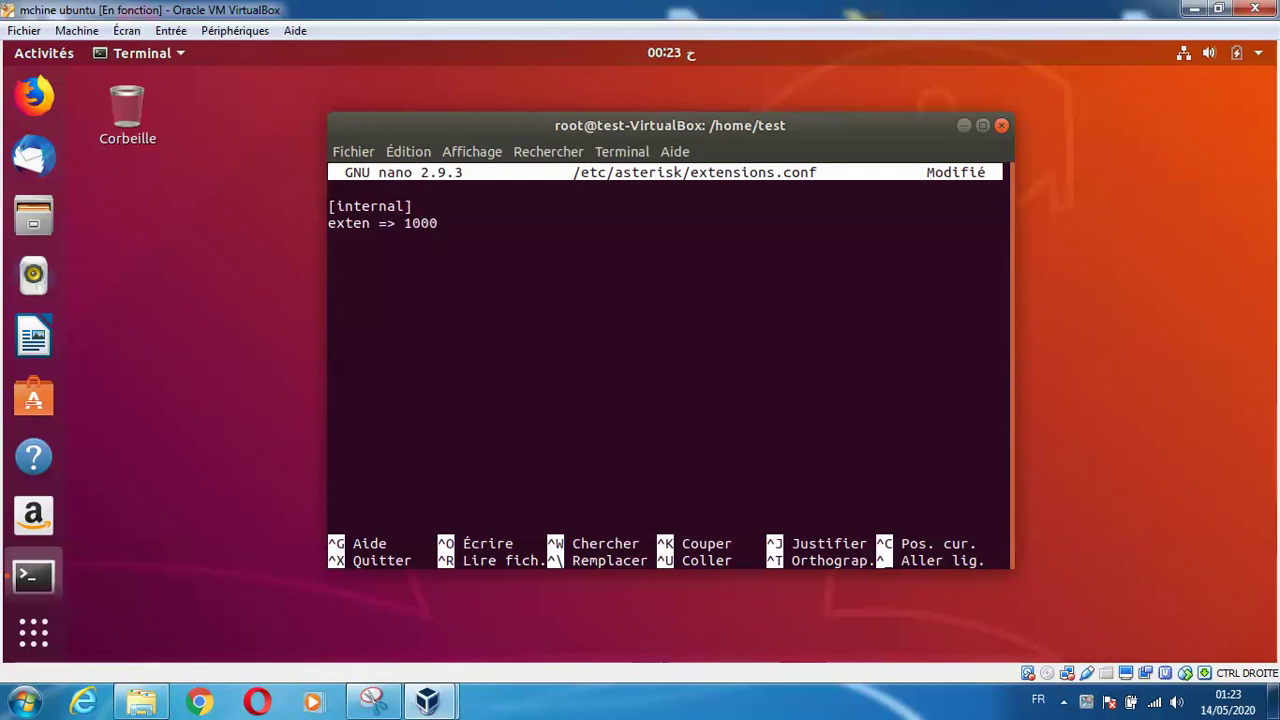
pyautogui.write(',1,Answer()')
pyautogui.press('Return')
# Add 'exten => 1000,2,Dial(SIP/1000,60)' and begin 'exten => 1000,3,Playback(vm-nobodyavail)'
pyautogui.write('exen')
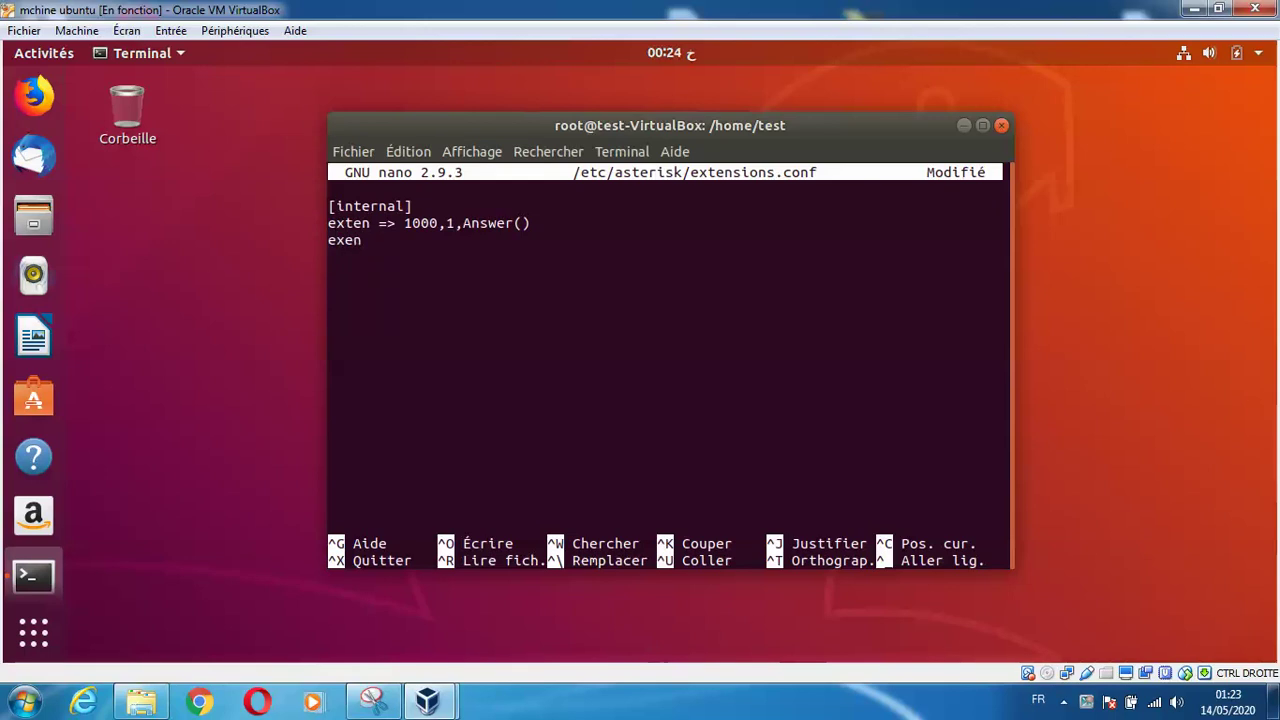
pyautogui.press('BackSpace')
pyautogui.press('BackSpace')
pyautogui.write('ten => 1000')
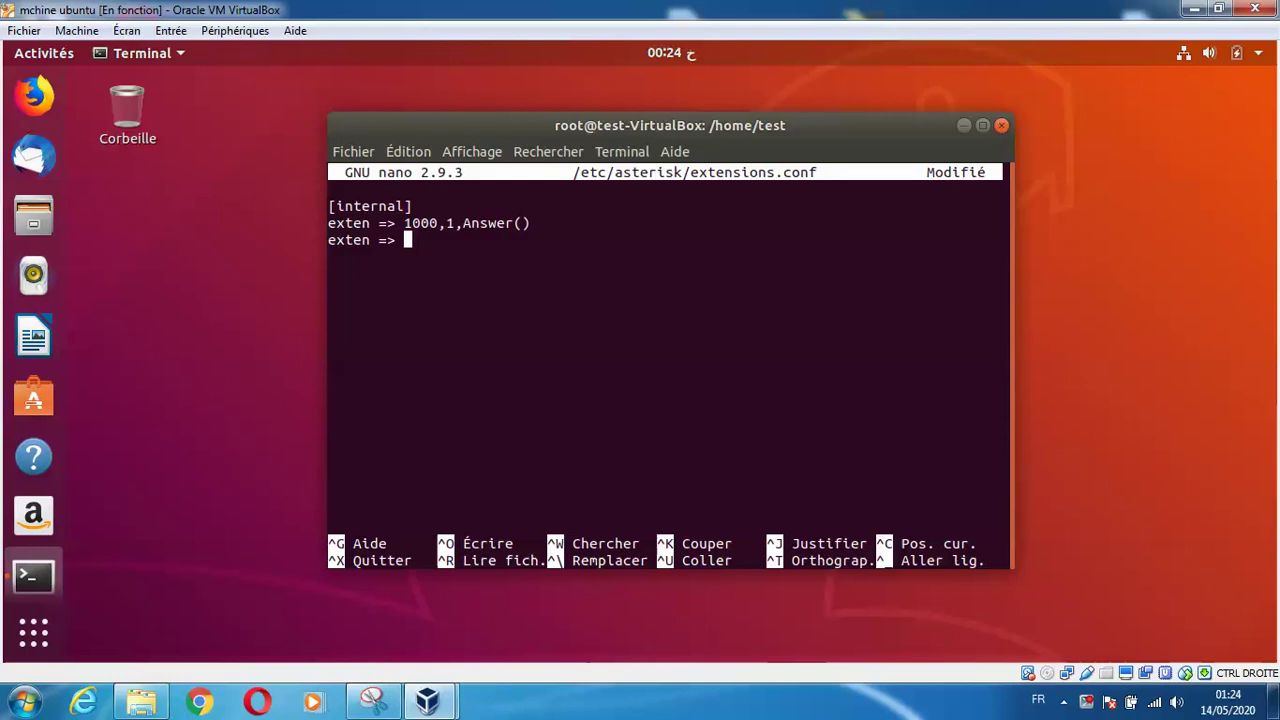
pyautogui.write(',')
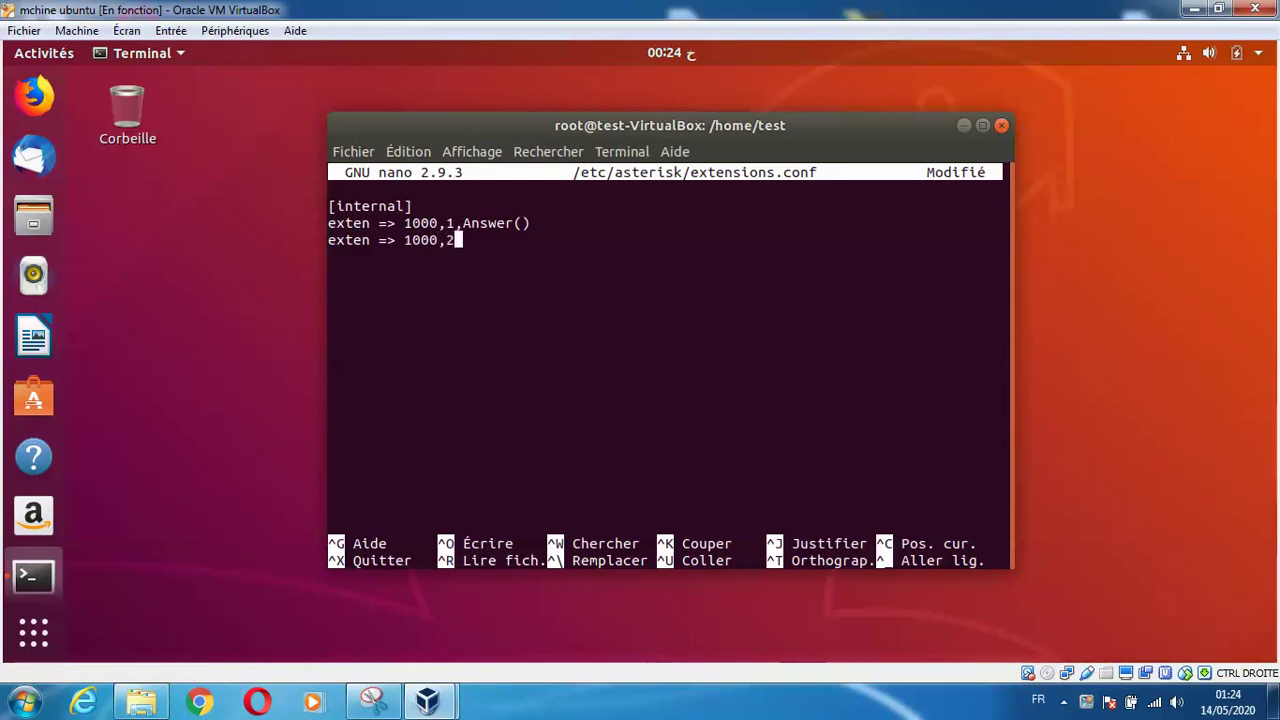
pyautogui.write('2,Dial(SIP')
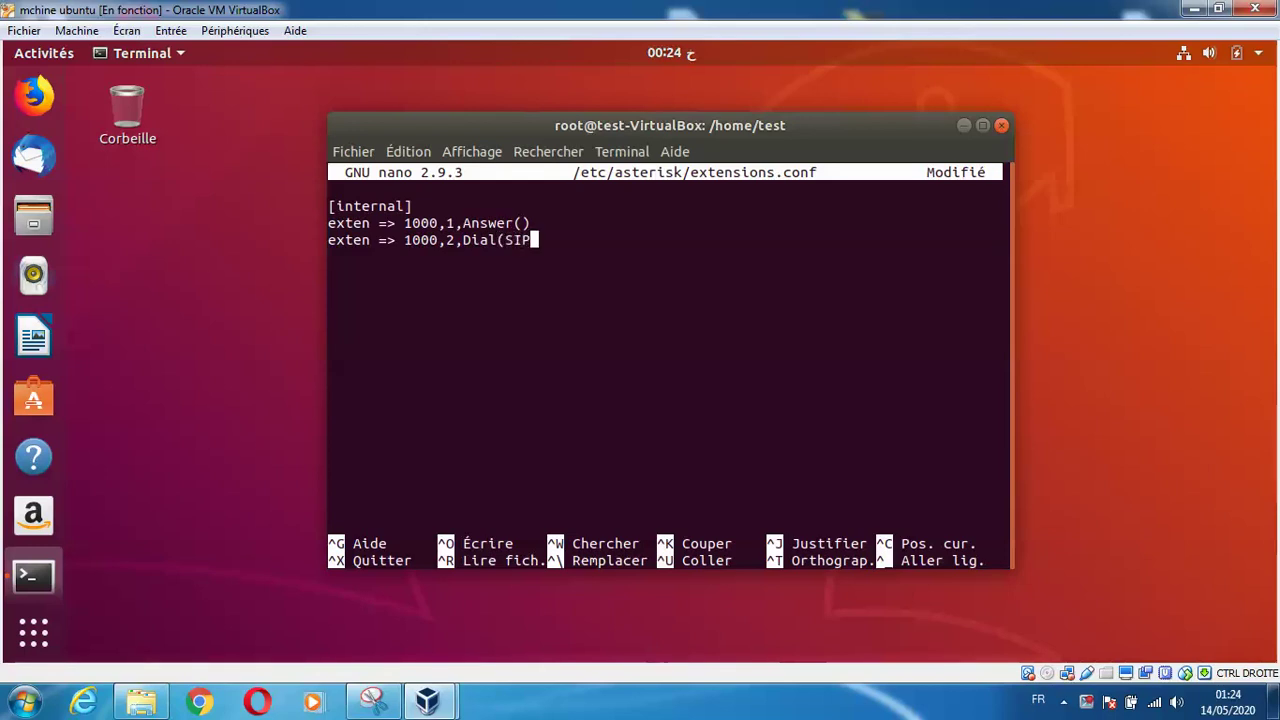
pyautogui.write('/1000,60)')
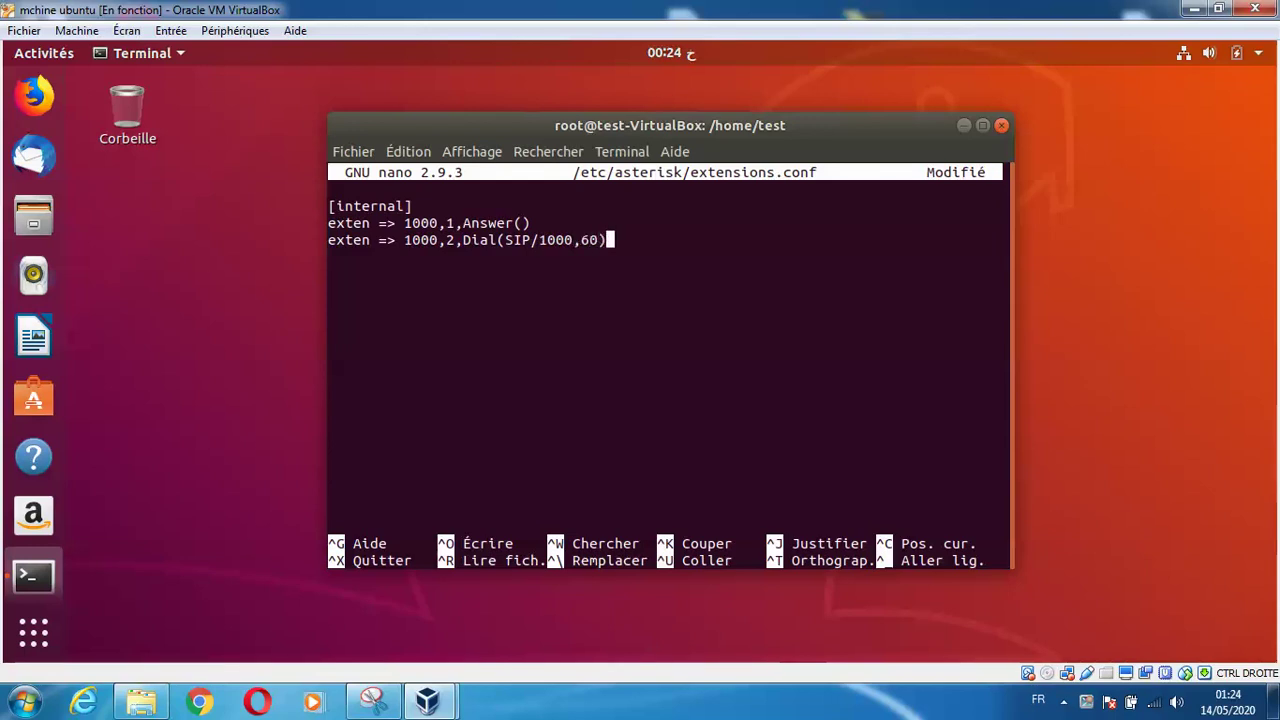
pyautogui.press('Return')
pyautogui.write('exten =>')
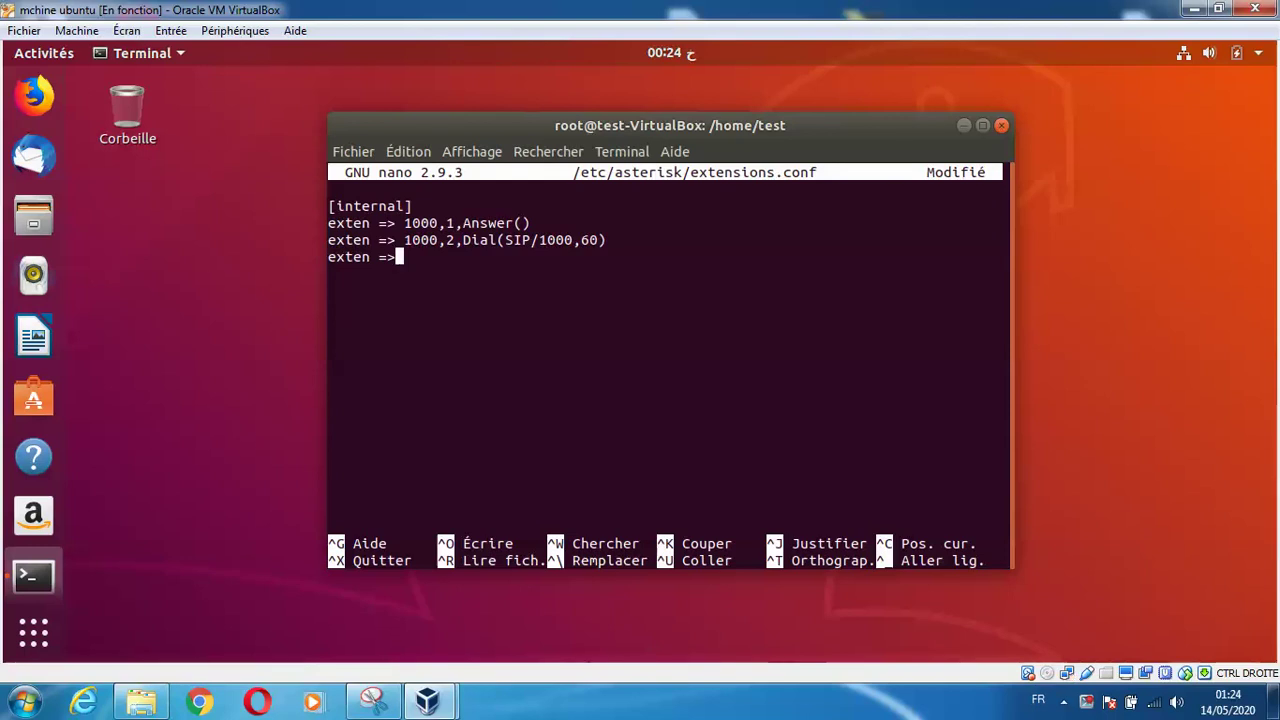
pyautogui.write(' 1000,3,')
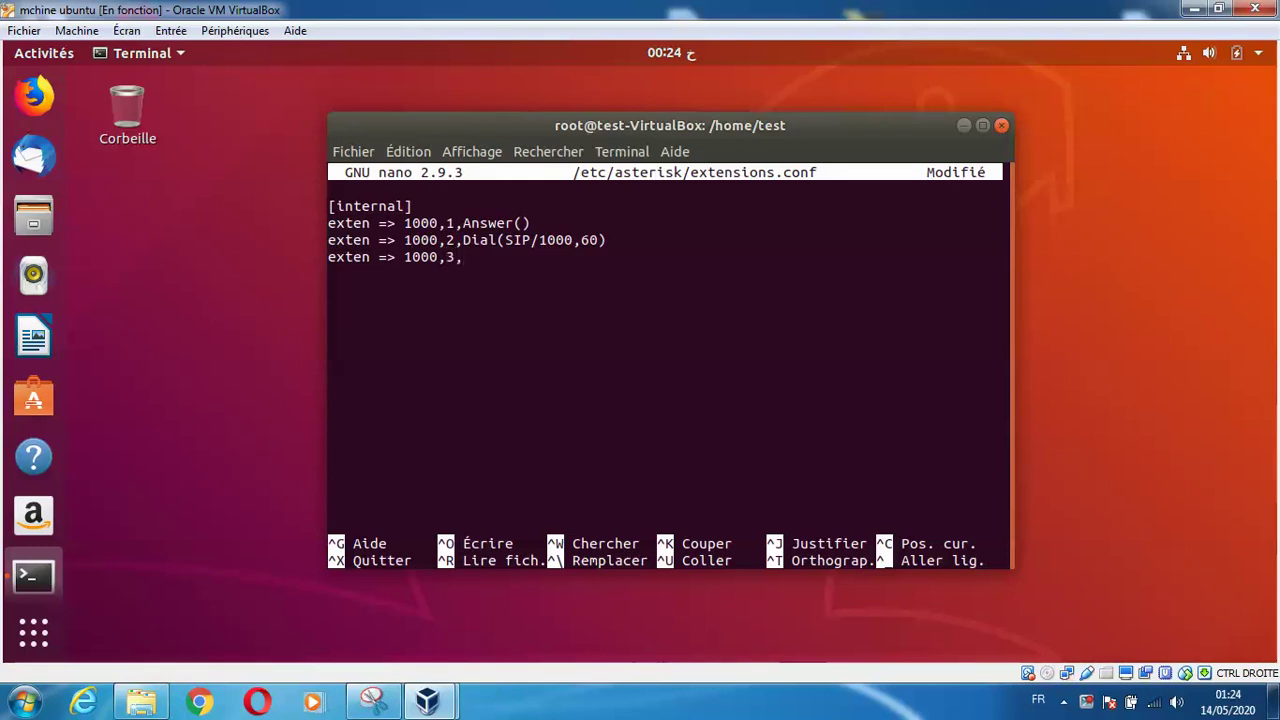
pyautogui.write('Playback(vm-')
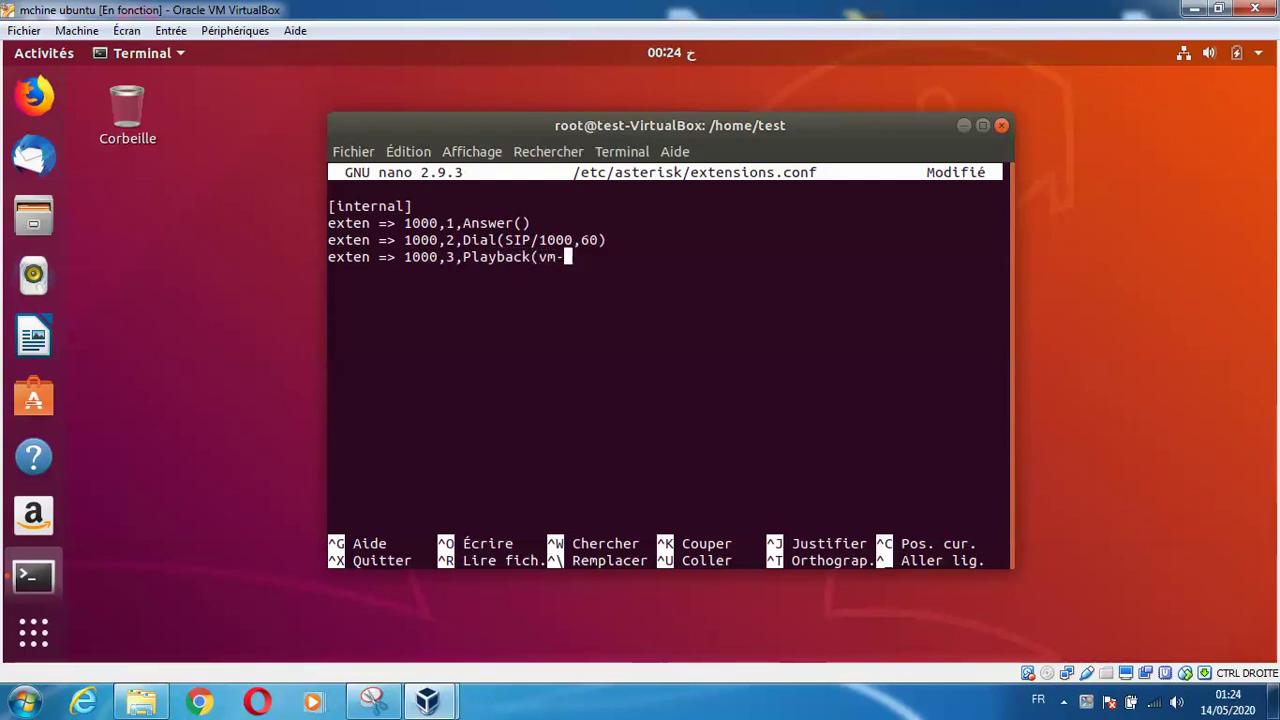
pyautogui.write('no')
pyautogui.write('body')
pyautogui.write('avail')
pyautogui.write(')')
# Add 'exten => 1000,4,VoiceMail(1000@main)' and 'exten => 1000,5,Hungup()' after the Playback line
pyautogui.press('BackSpace')
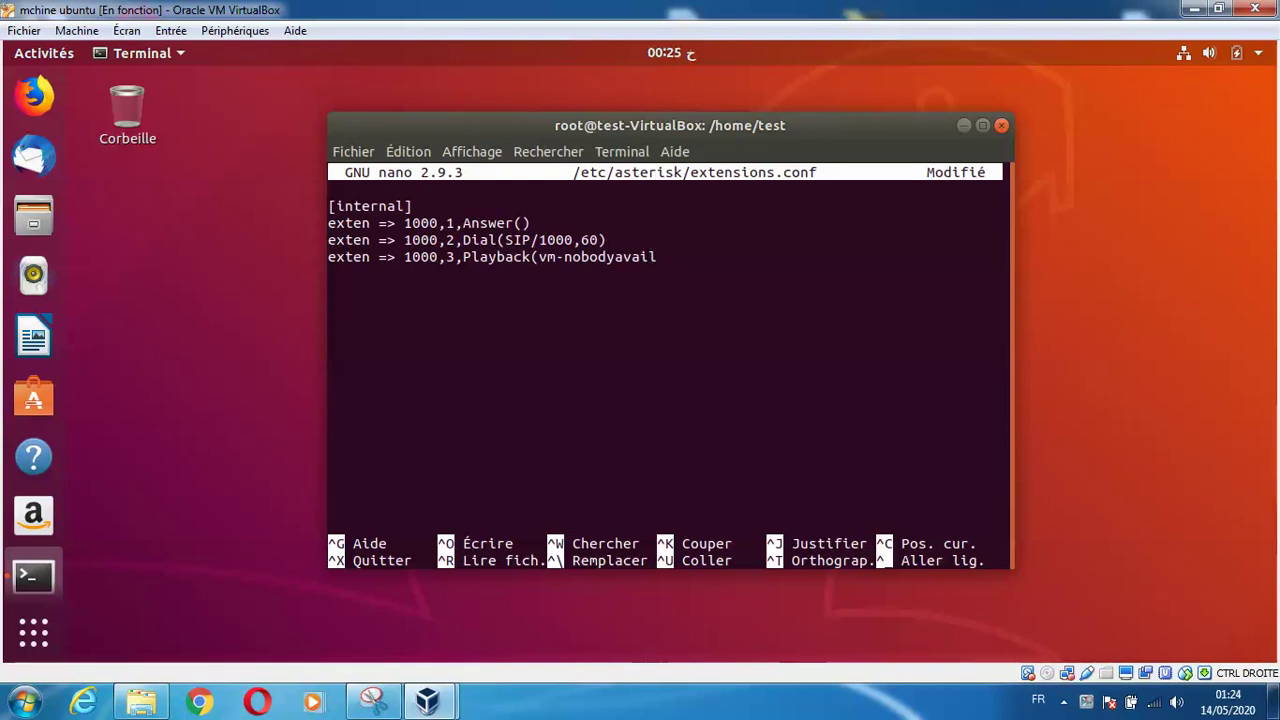
pyautogui.write(')')
pyautogui.press('Return')
pyautogui.write('ext')
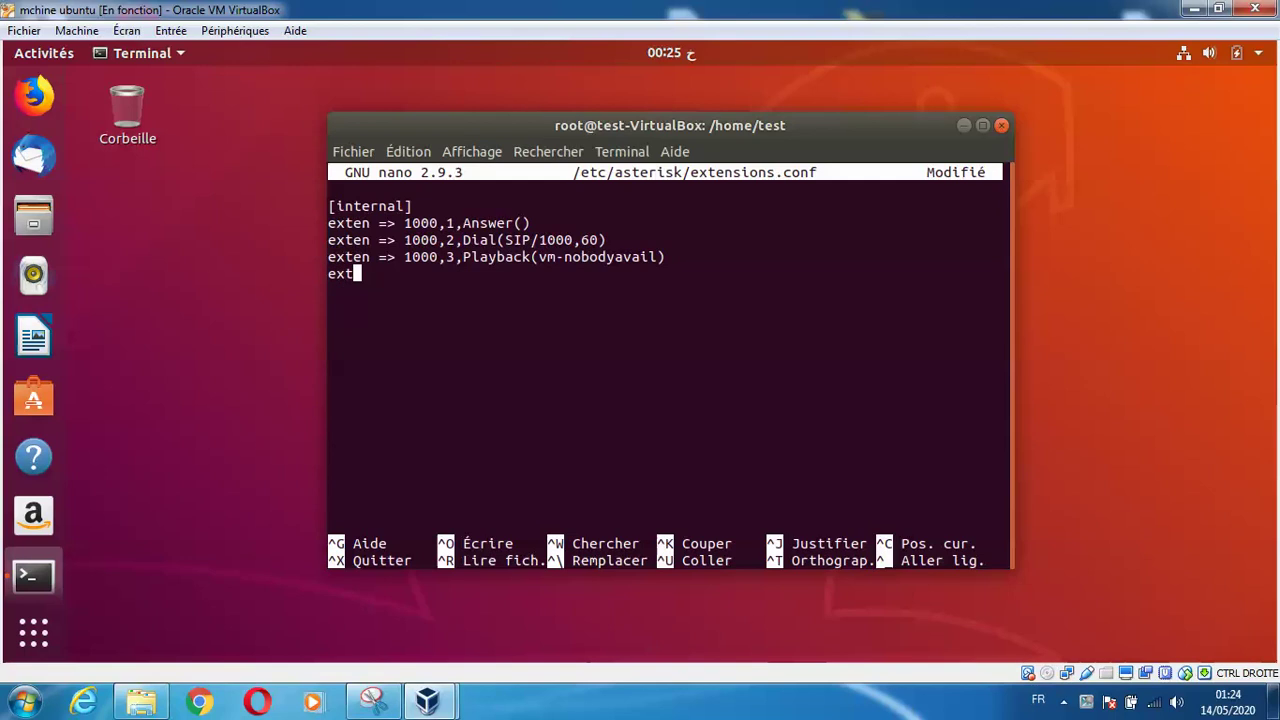
pyautogui.write('en =')
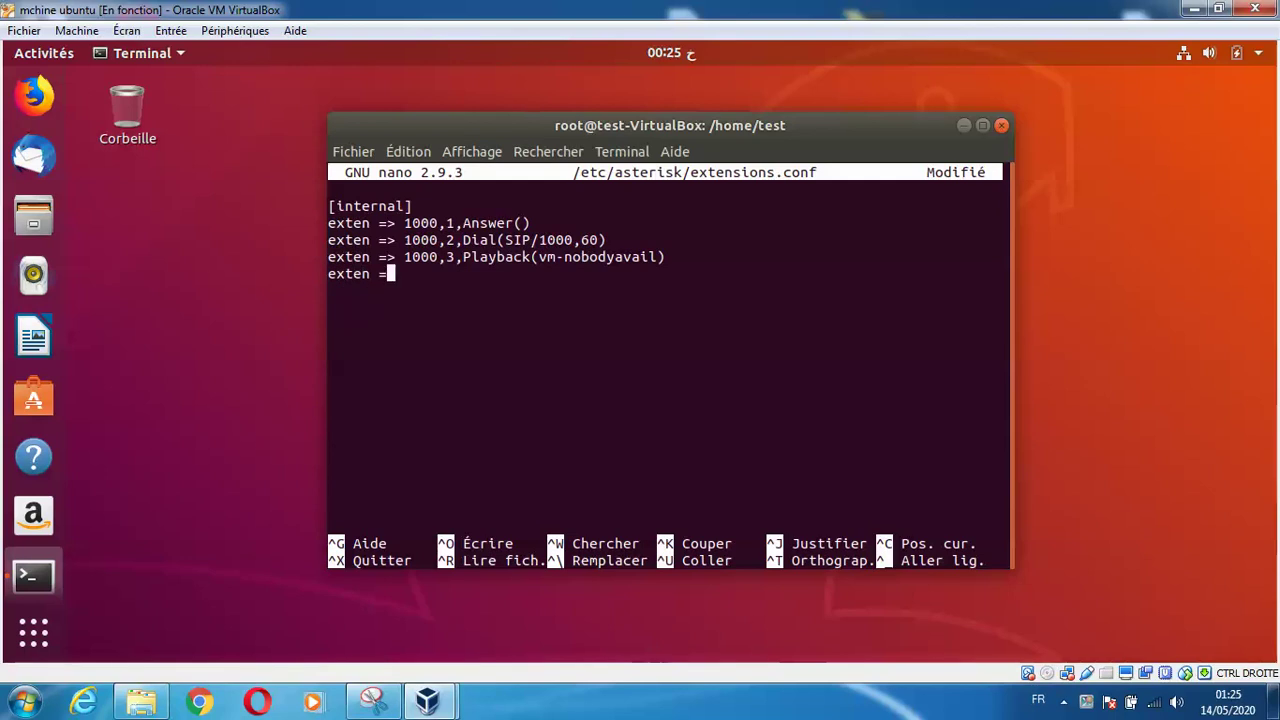
pyautogui.write('> 1')
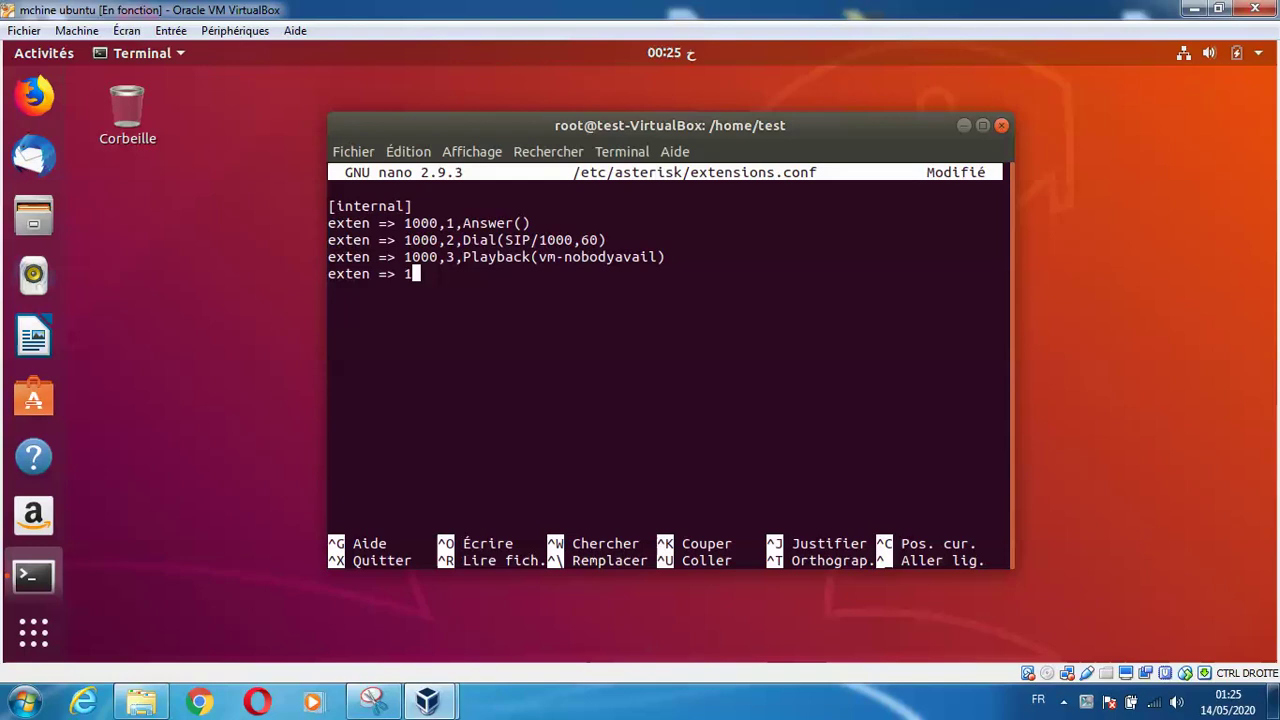
pyautogui.write('000,')
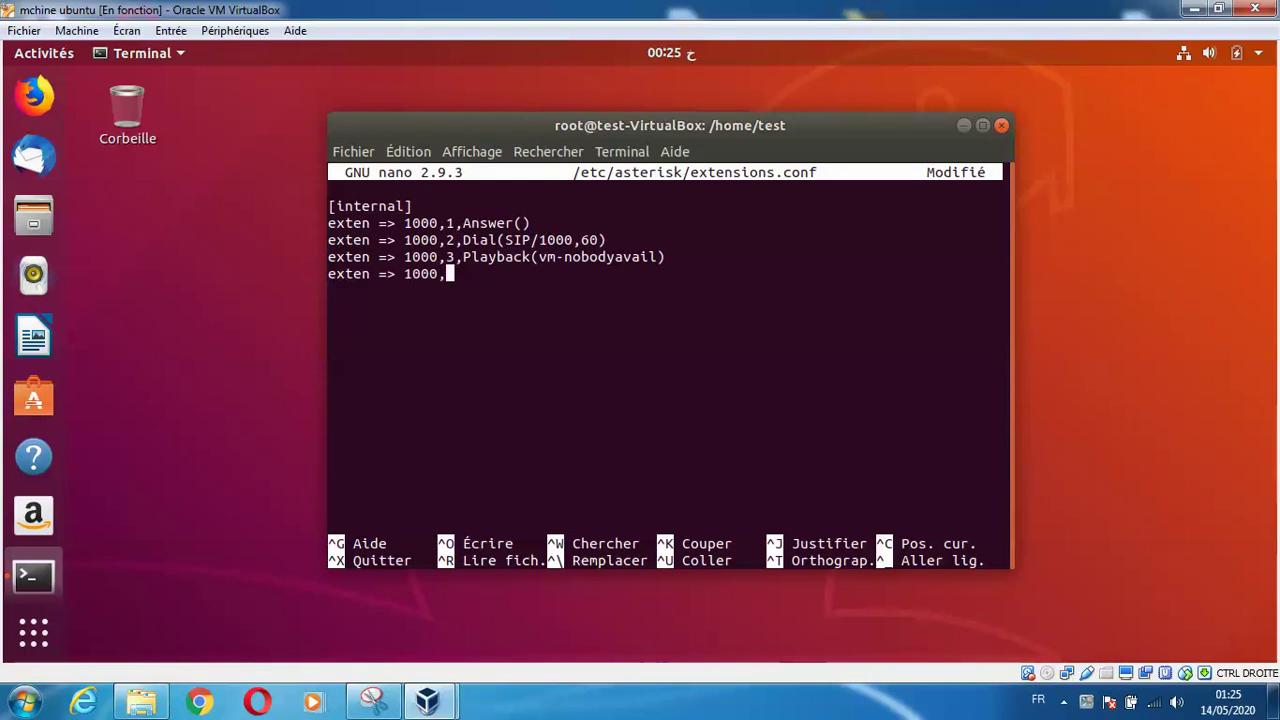
pyautogui.write('4,VoiceMail')
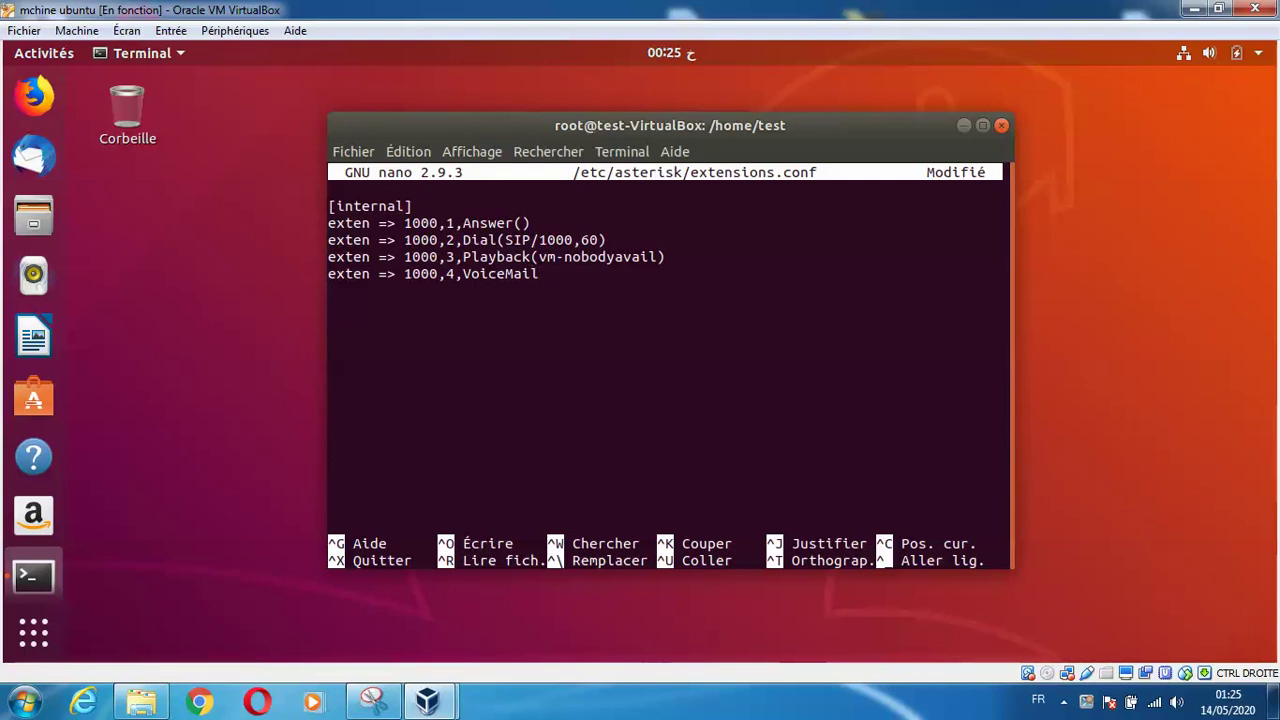
pyautogui.write('(1000')
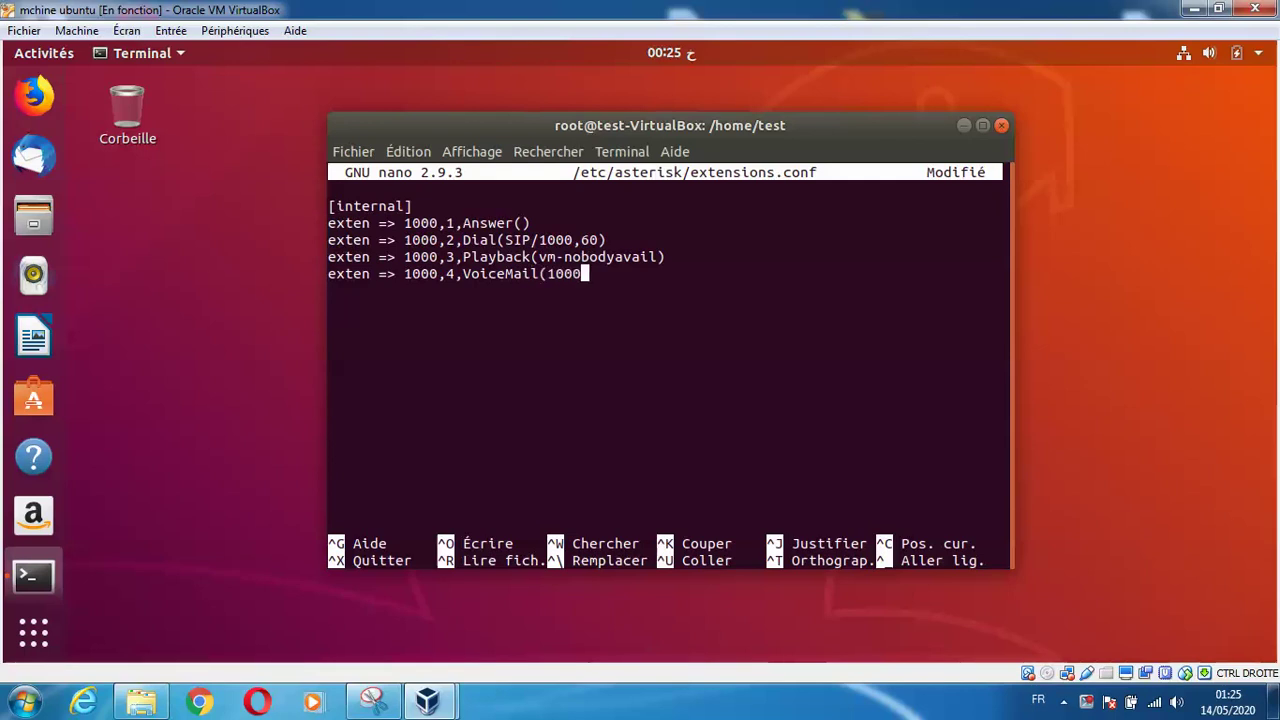
pyautogui.write('@main)')
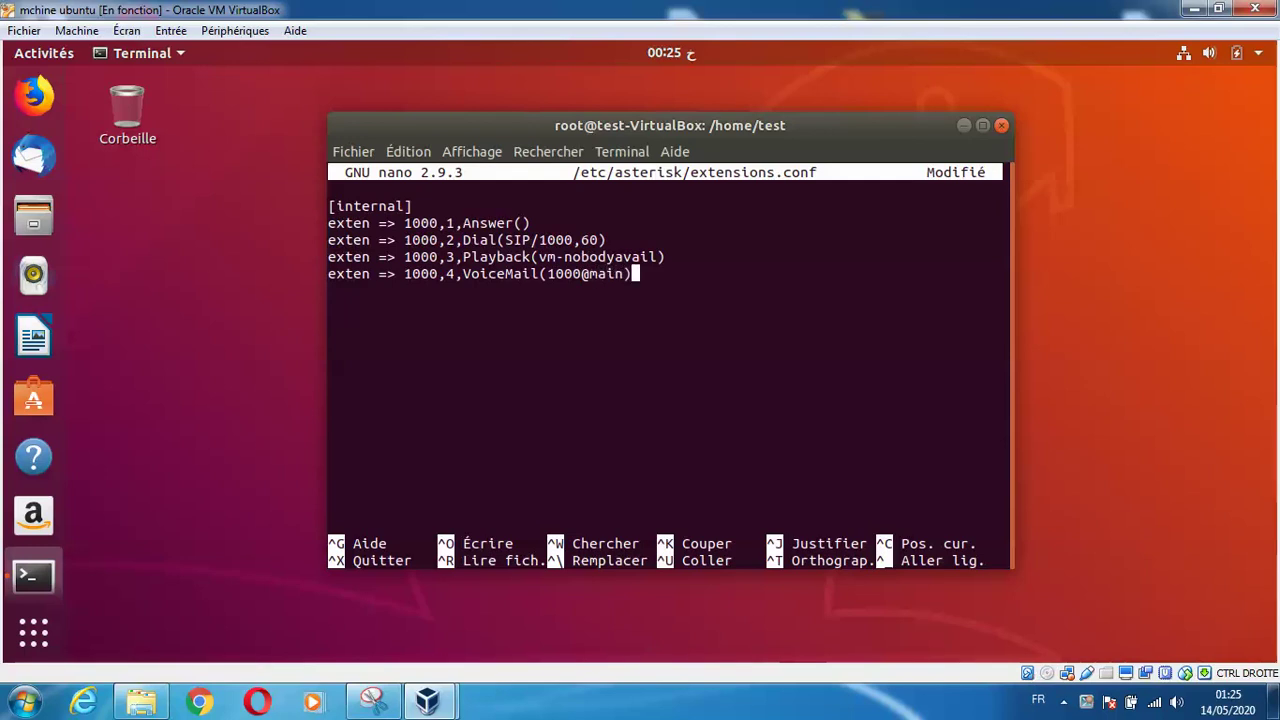
pyautogui.press('Return')
pyautogui.write('exten =')
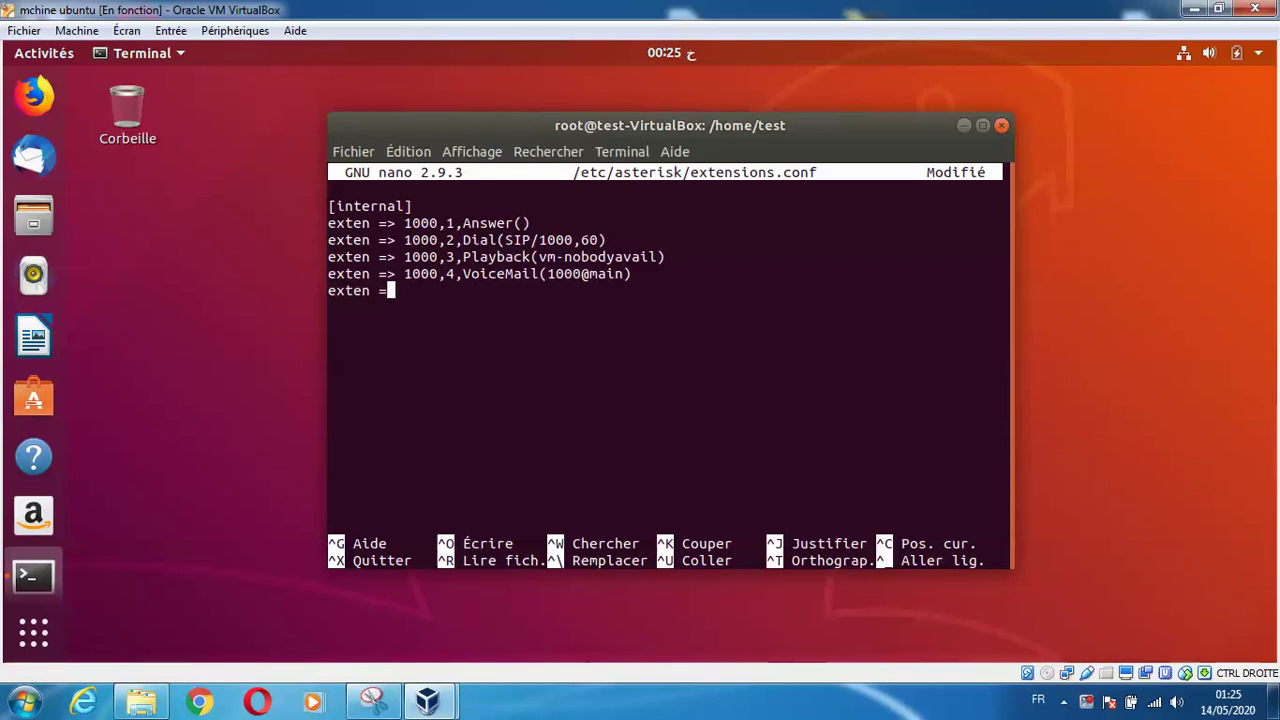
pyautogui.write('> 1000,')
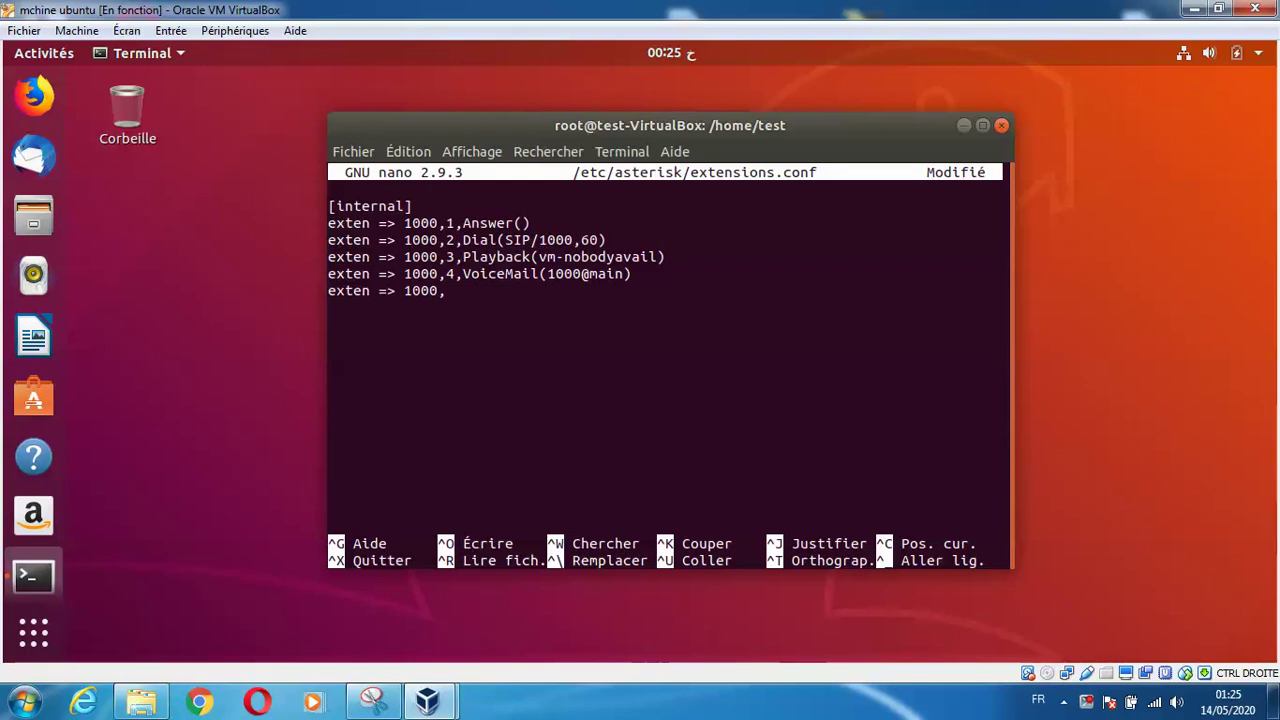
pyautogui.write('5')
pyautogui.write('Hun')
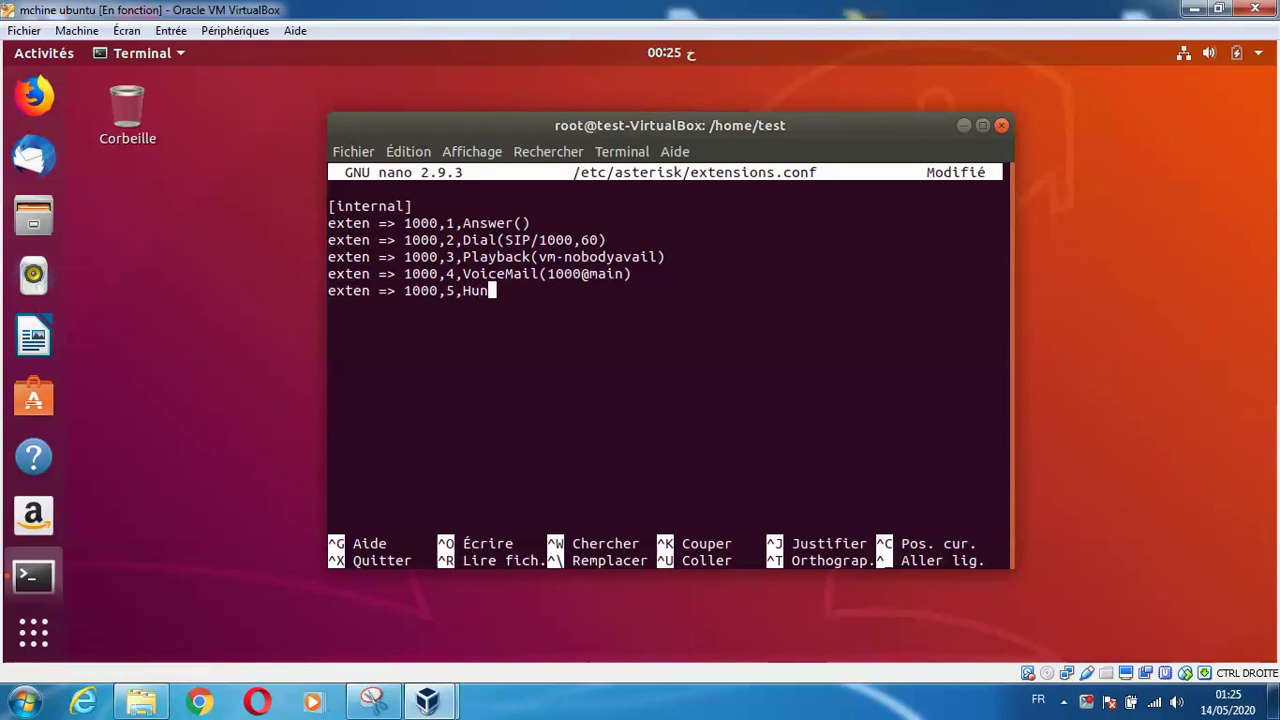
pyautogui.write('gup')
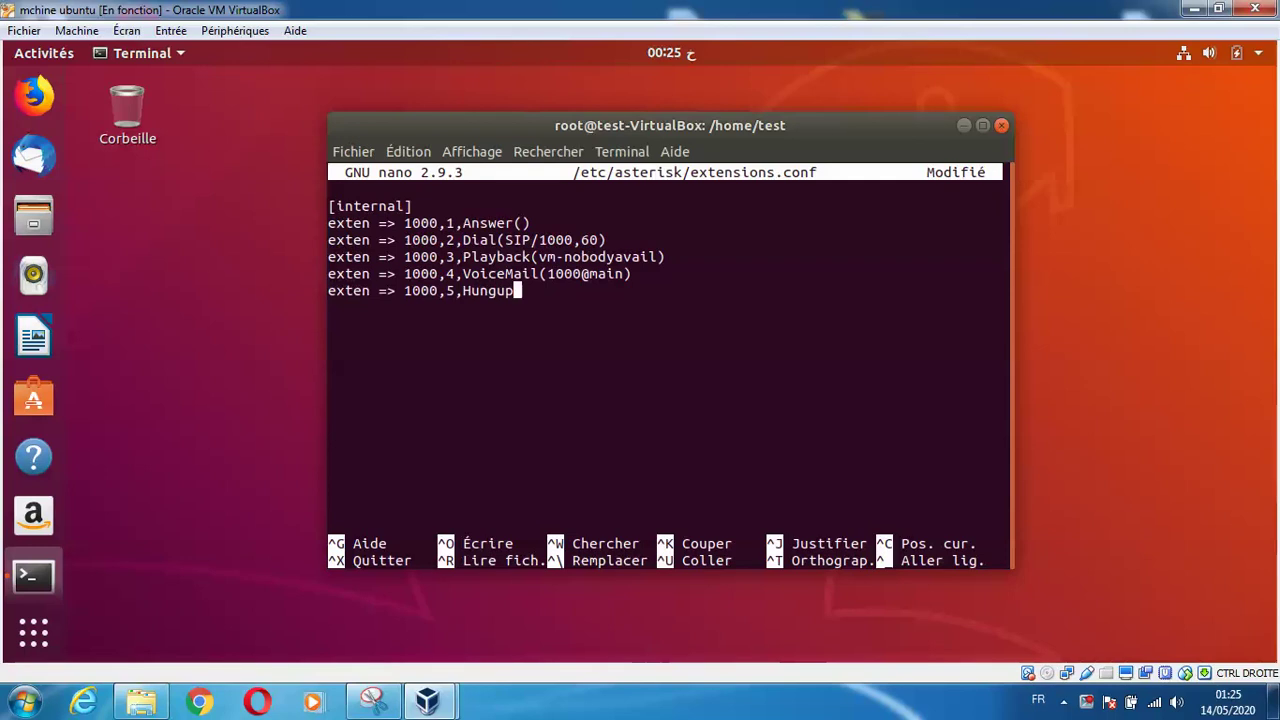
pyautogui.write('()')
pyautogui.press('Return')
pyautogui.press('Return')
# Add extension 1001 with VoicemailMain(1000@main) and Hungup(), begin the 2000 entry, then exit nano
pyautogui.write('exten')
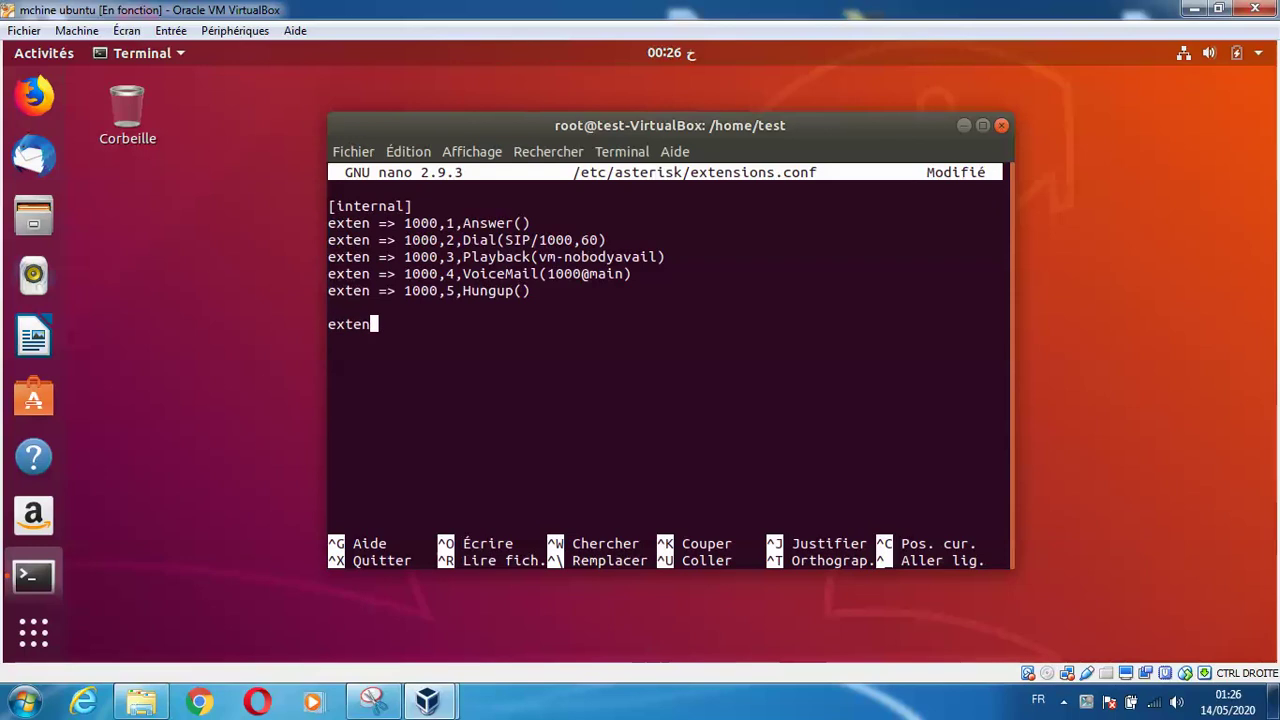
pyautogui.write(' => 1001')
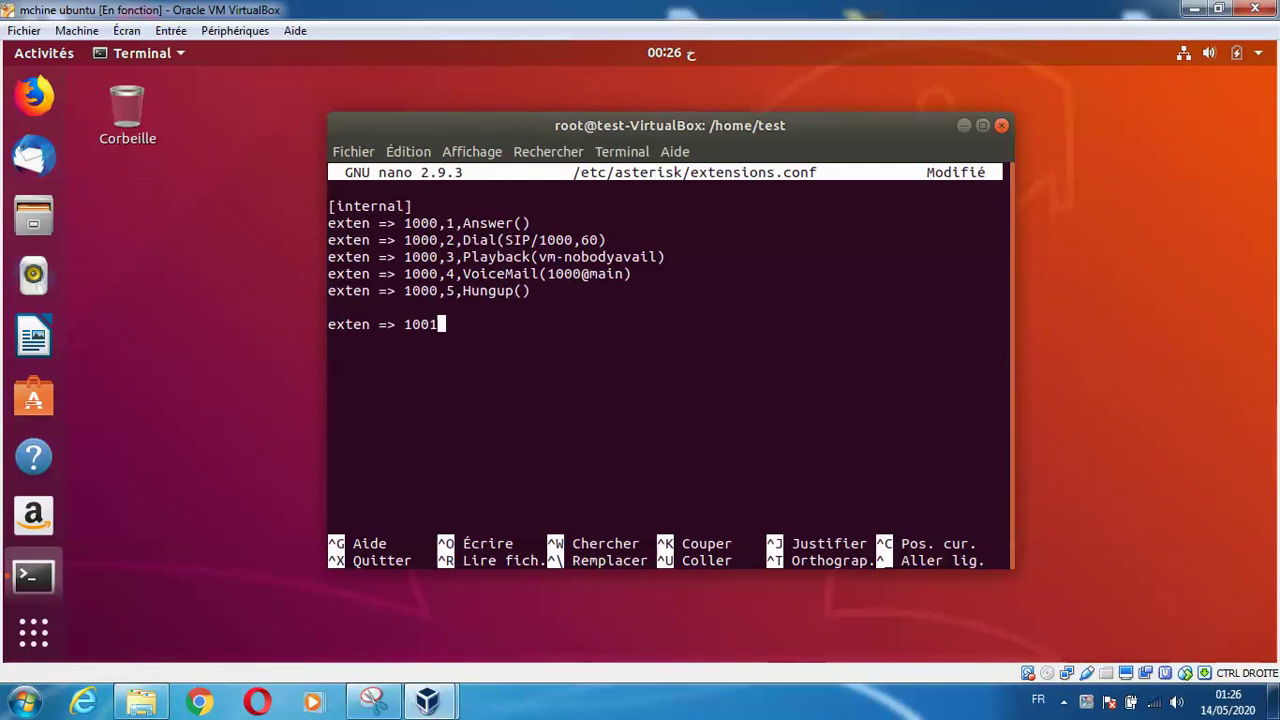
pyautogui.write(',1,Voicem')
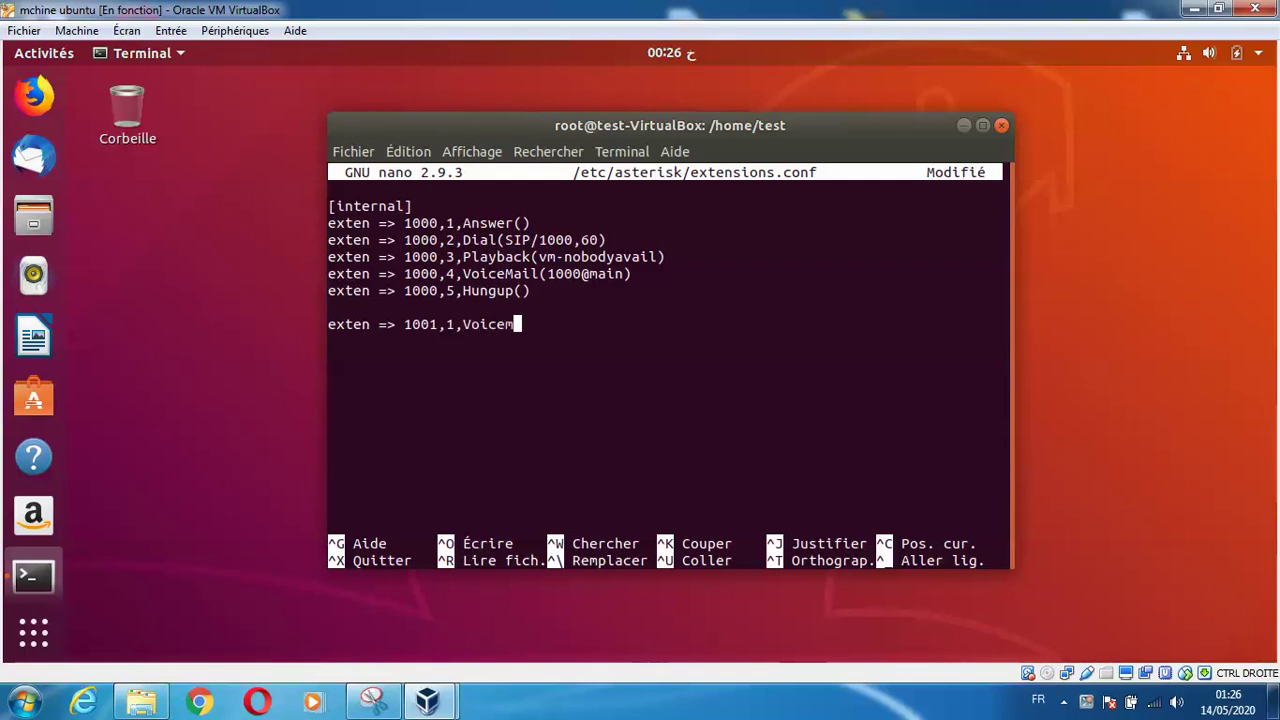
pyautogui.write('ailMain(')
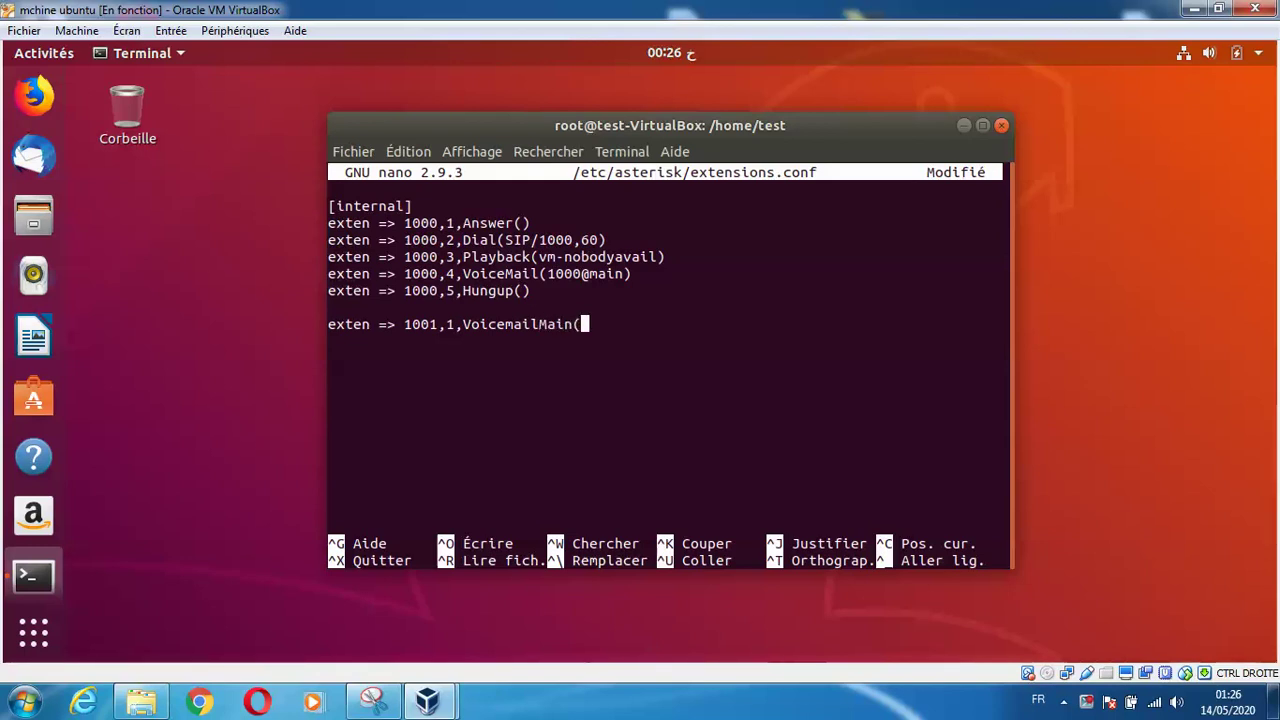
pyautogui.write('1000@main')
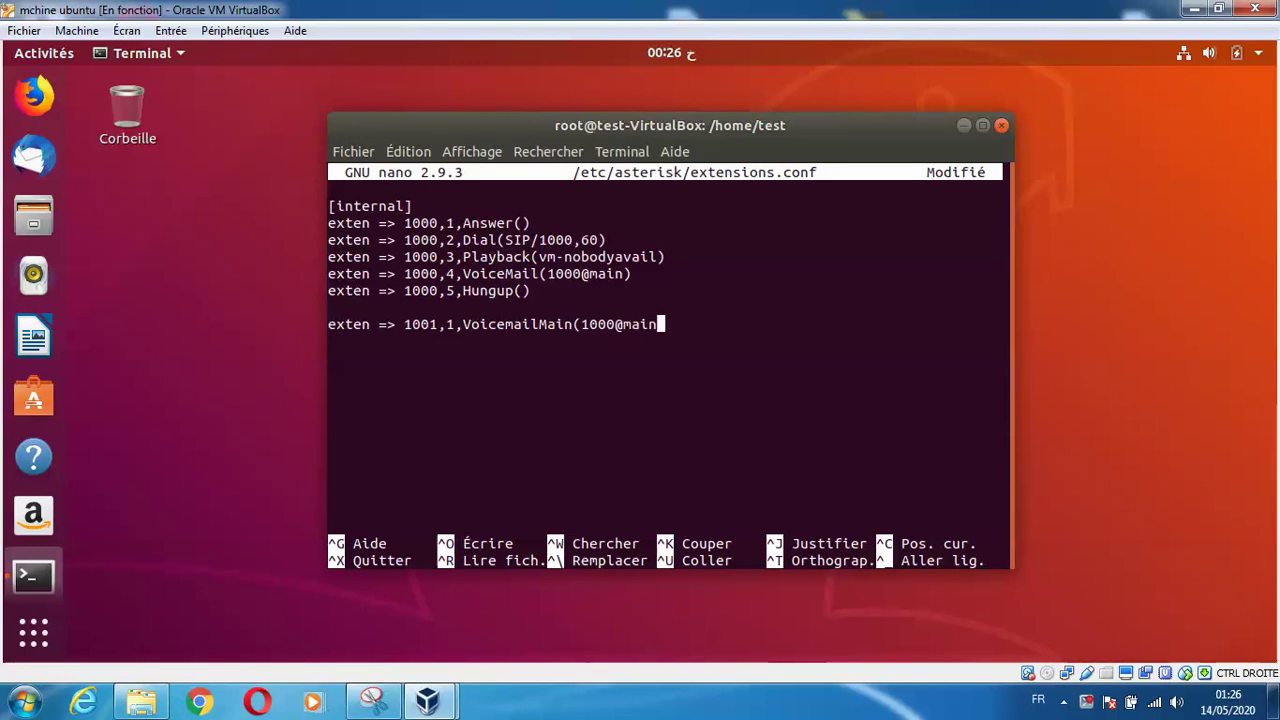
pyautogui.write(')')
pyautogui.press('Return')
pyautogui.write('exten ')
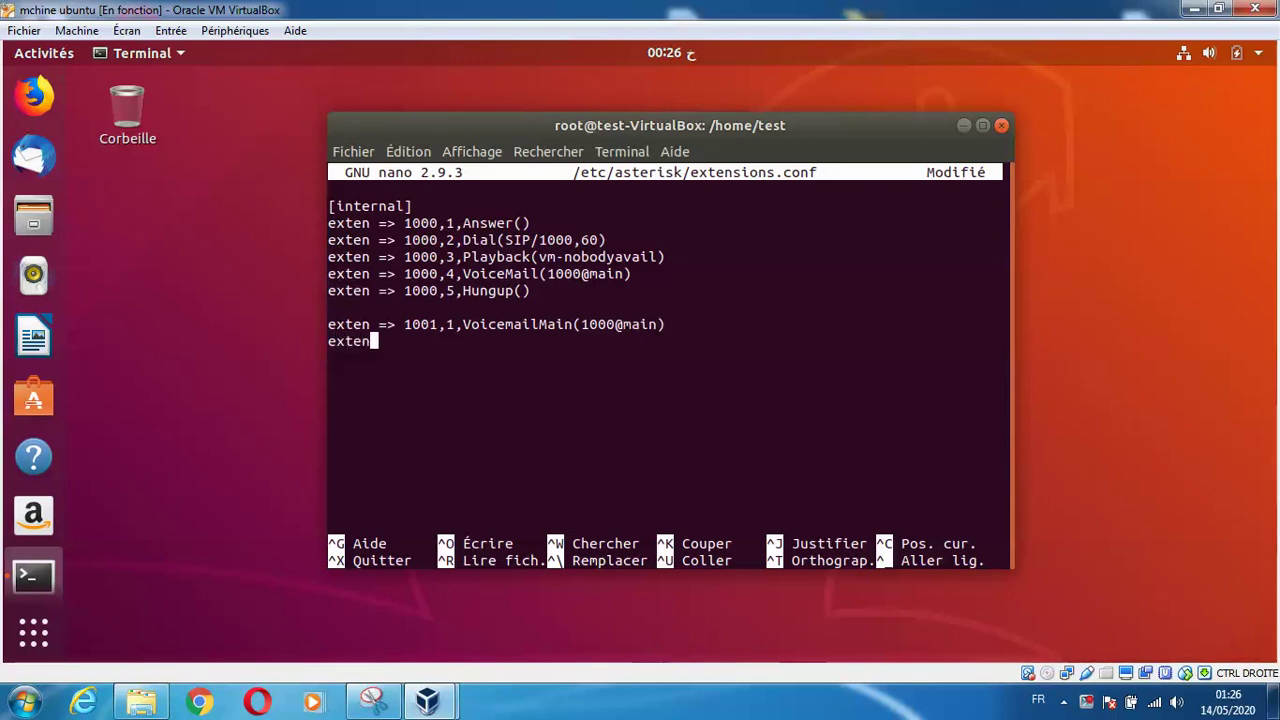
pyautogui.write('=>100')
pyautogui.press('BackSpace')
pyautogui.press('BackSpace')
pyautogui.press('BackSpace')
pyautogui.write('1001,2,')
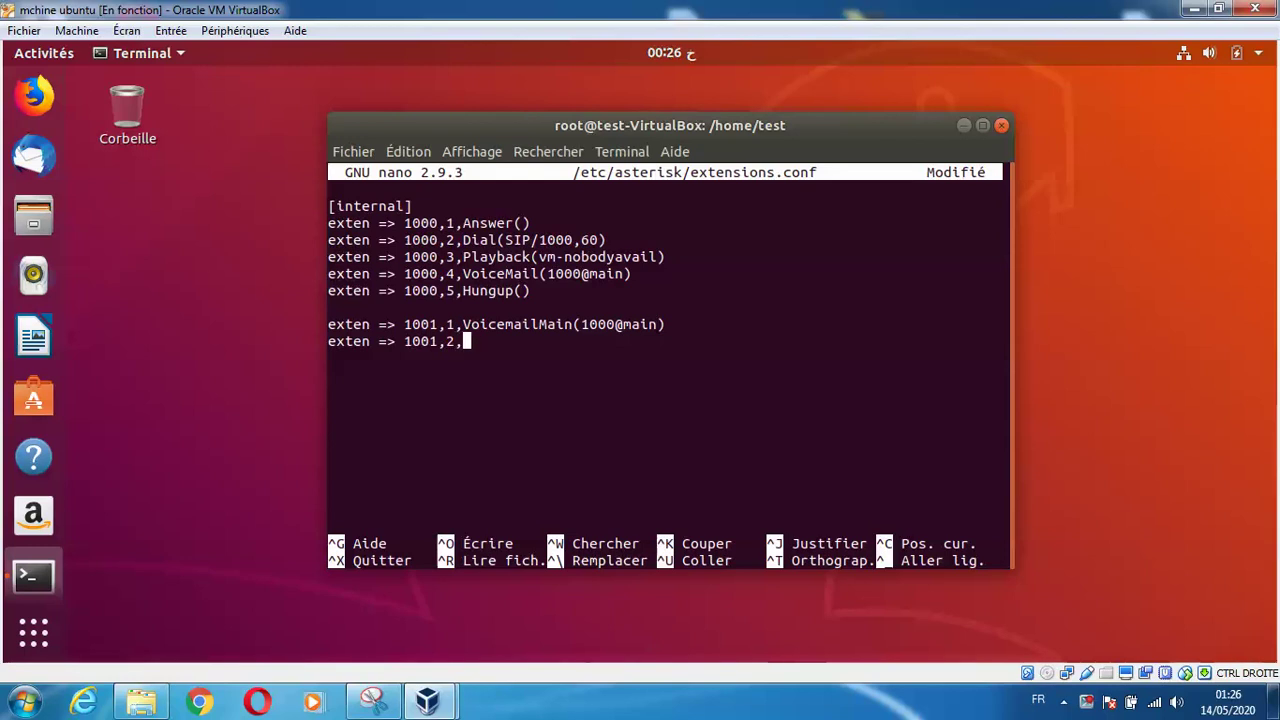
pyautogui.write('Hungu')
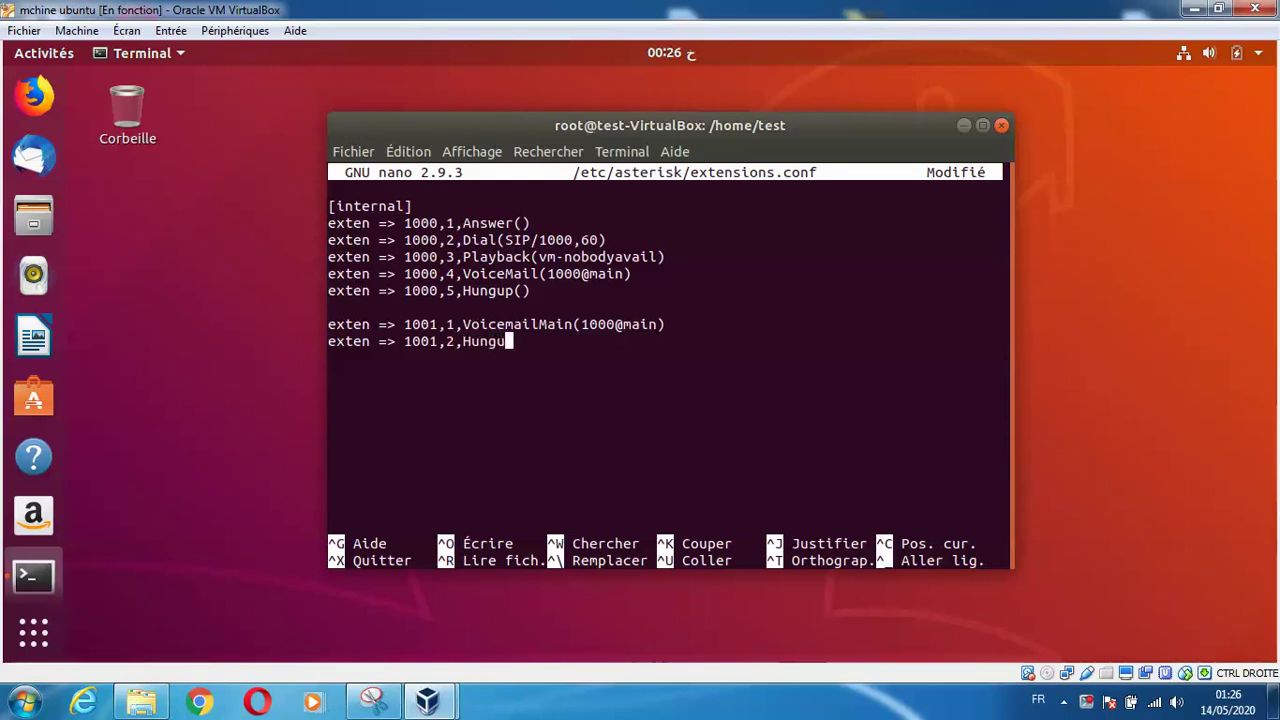
pyautogui.write('p()')
pyautogui.press('Return')
pyautogui.press('Return')
pyautogui.press('Return')
pyautogui.write('exten ')
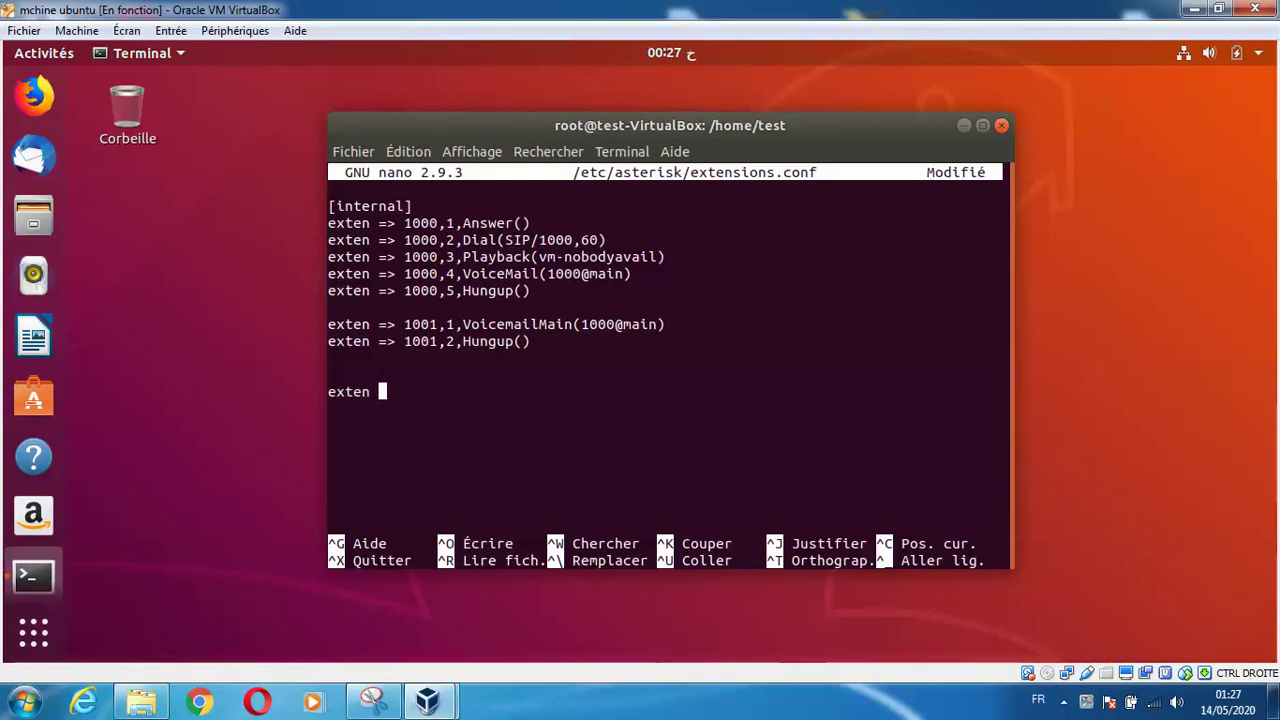
pyautogui.write('=> 2000,1,Answer(')
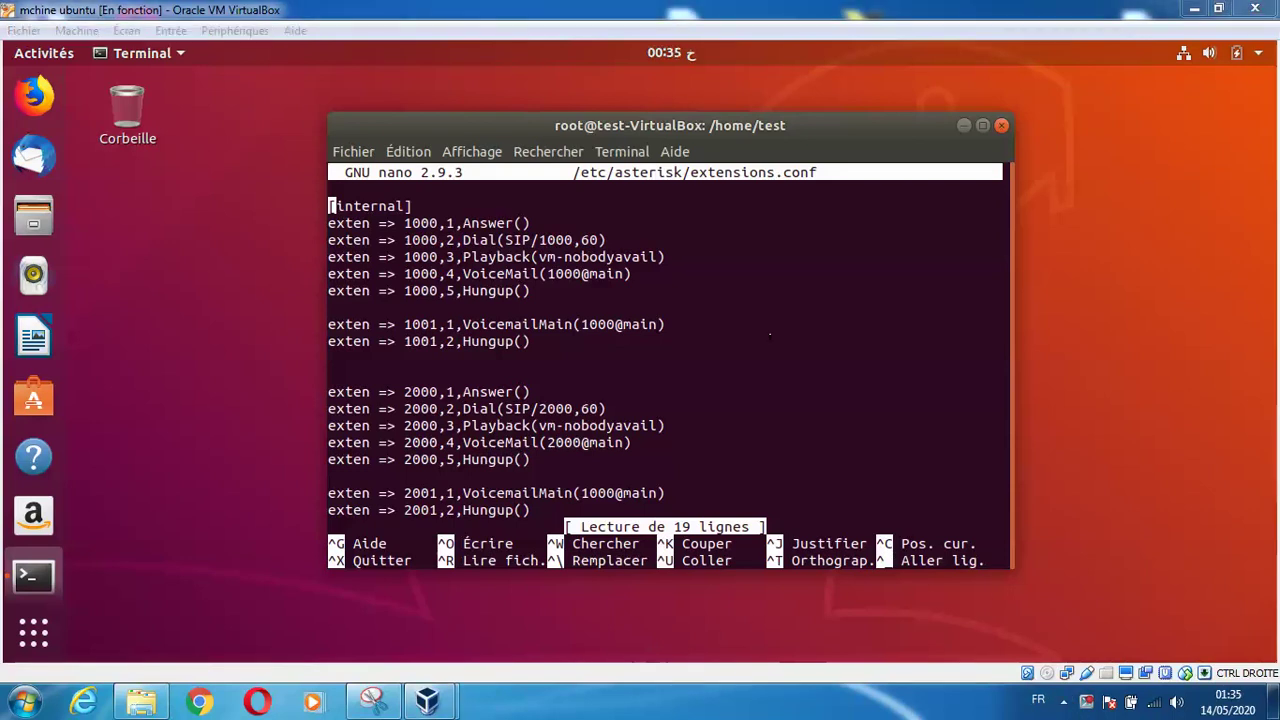
pyautogui.hotkey('ctrl', 'x')
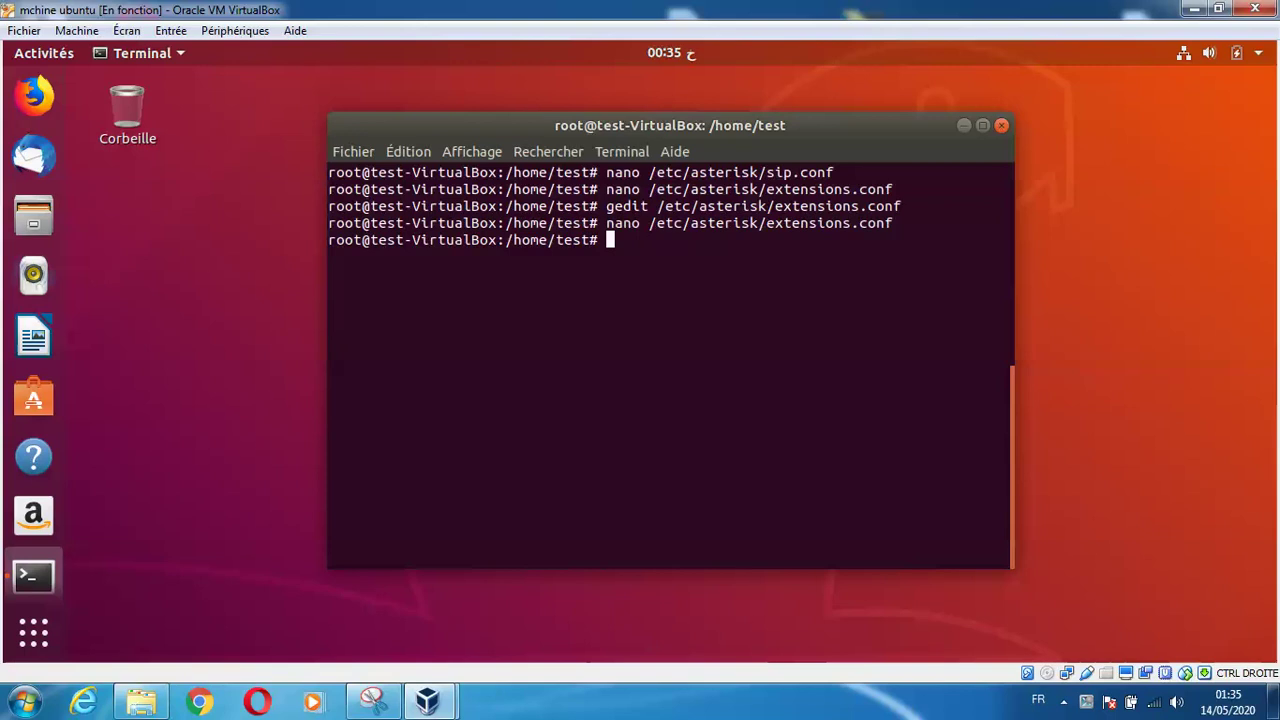
# Open /etc/asterisk/voicemail.conf in nano
pyautogui.write('nano ')
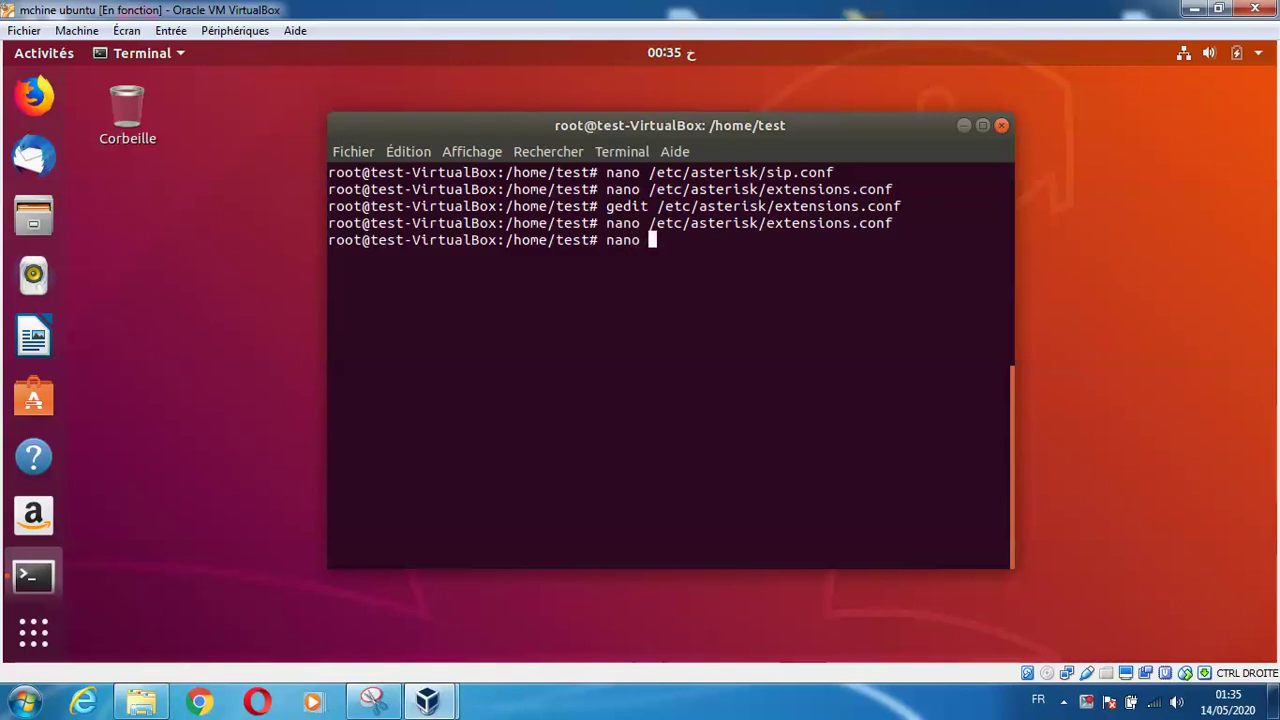
pyautogui.write('/etc/asterisk/voi')
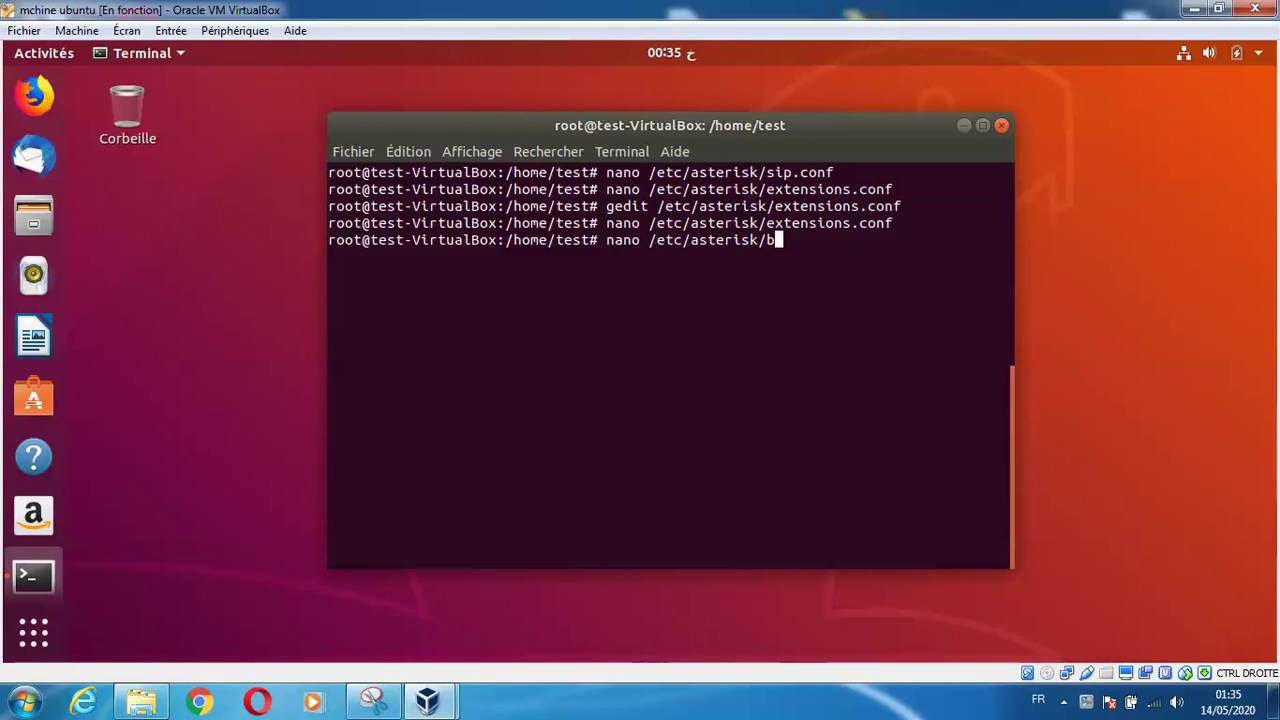
pyautogui.write('cemail.conf.ori')
pyautogui.press('Tab')
pyautogui.press('BackSpace')
pyautogui.press('BackSpace')
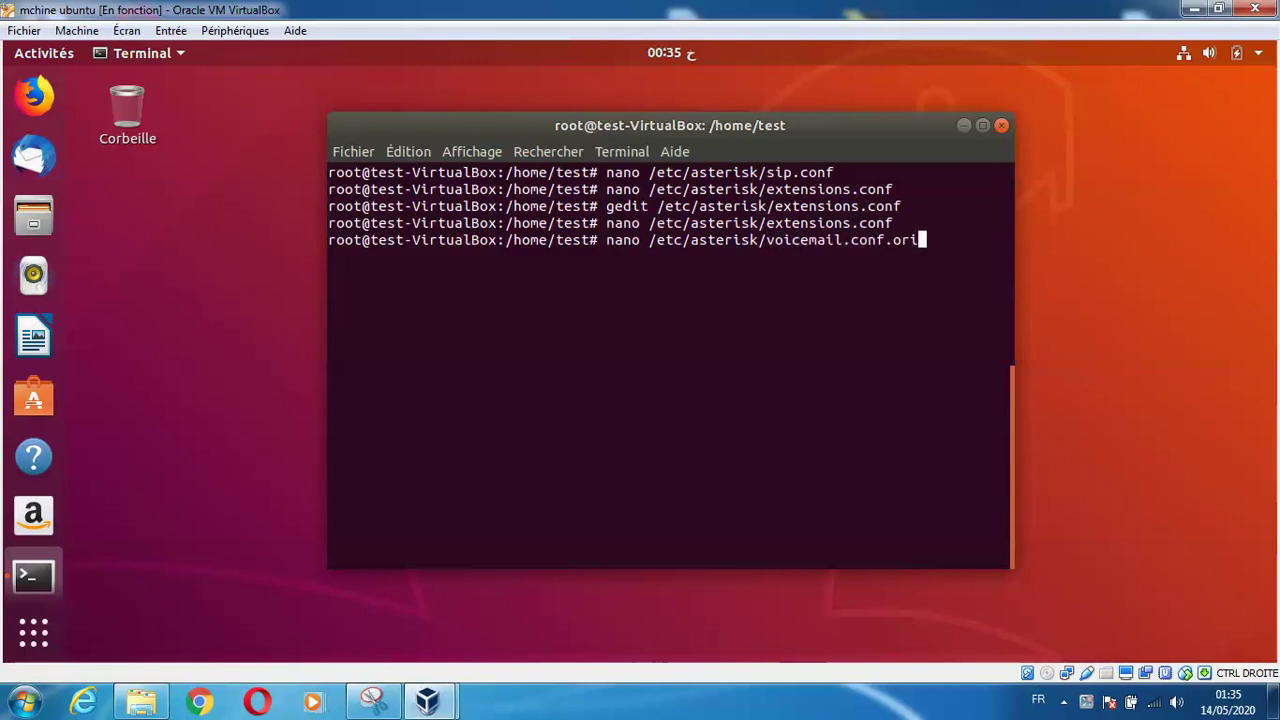
pyautogui.press('BackSpace')
pyautogui.press('BackSpace')
pyautogui.press('BackSpace')
pyautogui.press('BackSpace')
pyautogui.press('Return')
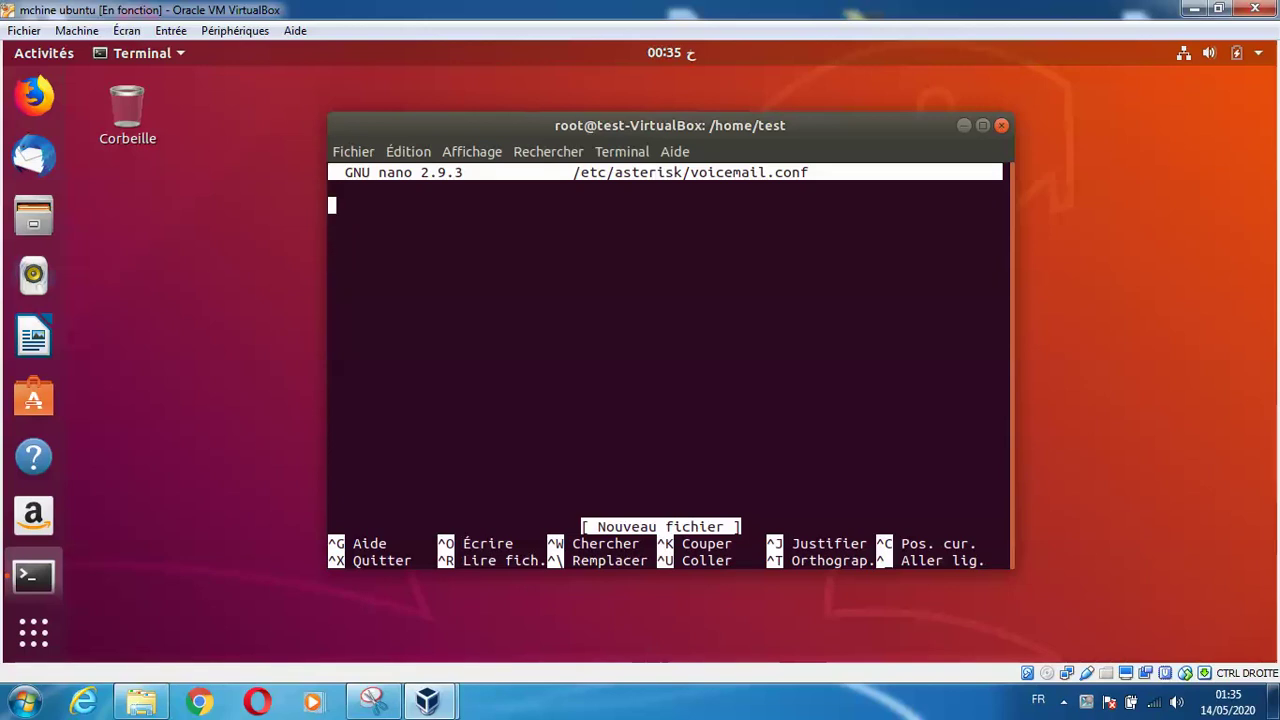
# Write a [main] section with mailboxes '1000 => 123' and '2000 => 456', then save
pyautogui.write('[')
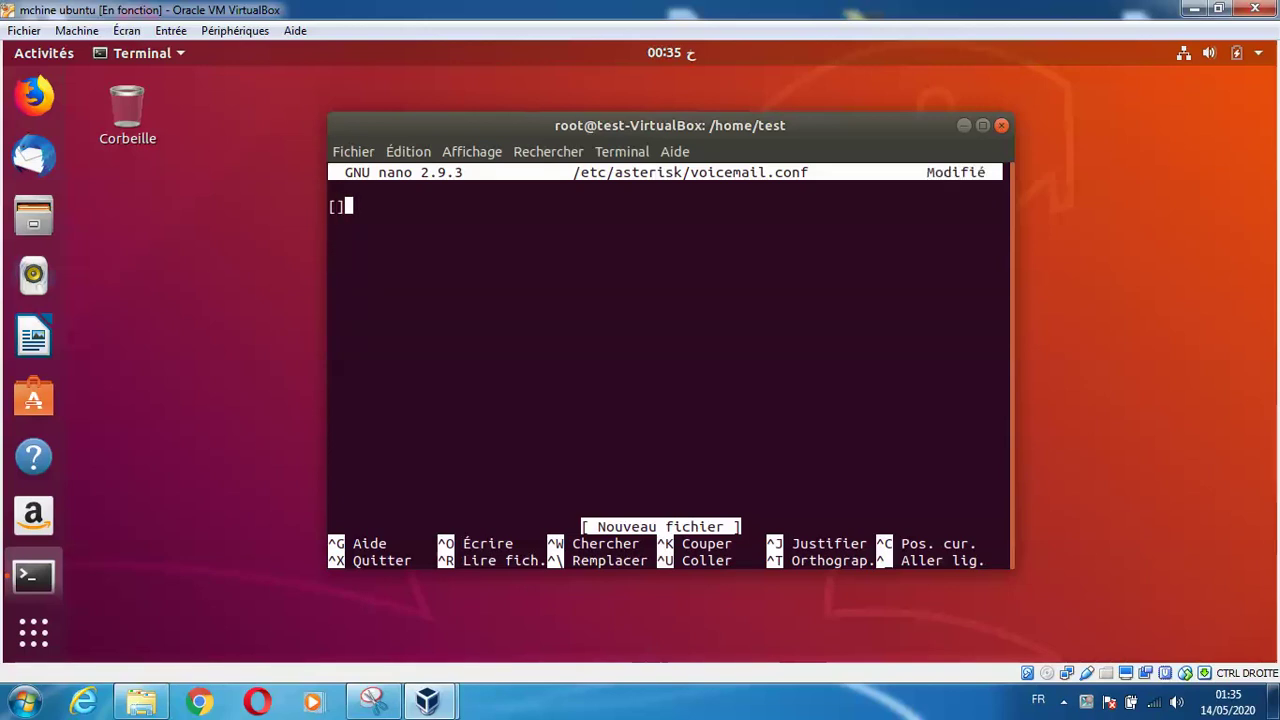
pyautogui.write('main]')
pyautogui.press('Return')
pyautogui.write('1000 =')
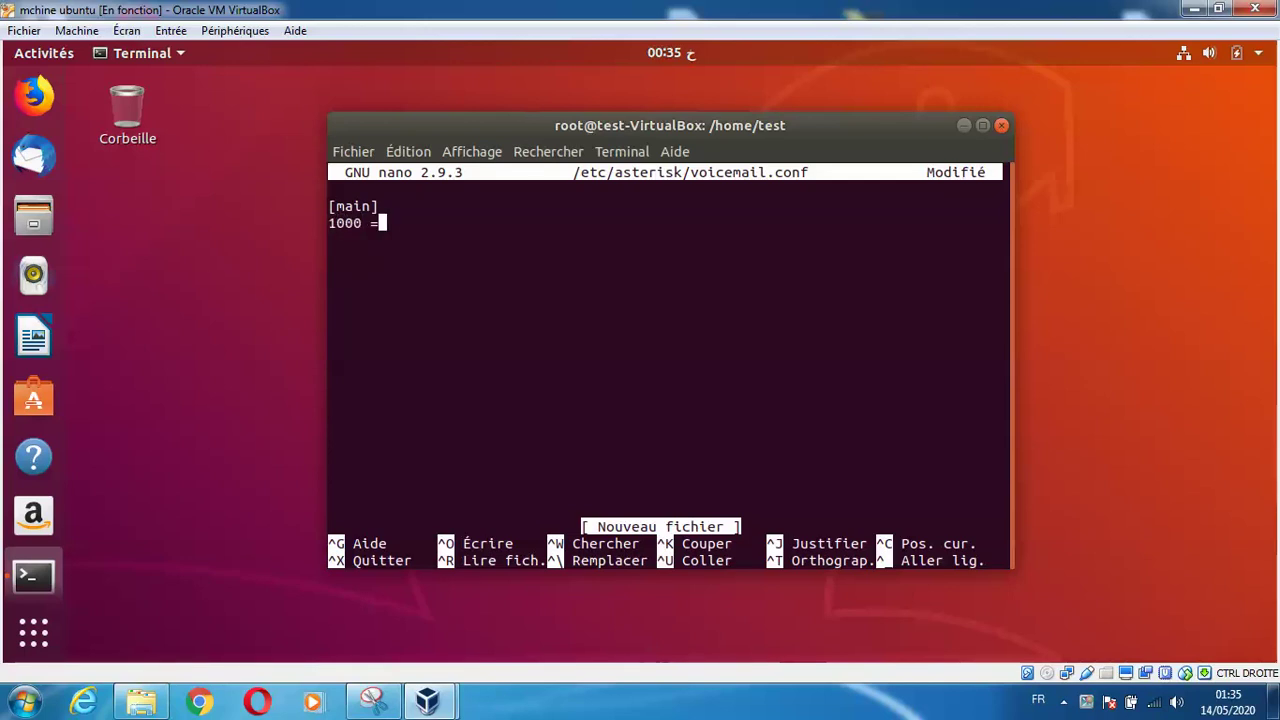
pyautogui.write('> 123')
pyautogui.press('Return')
pyautogui.write('2000 =>')
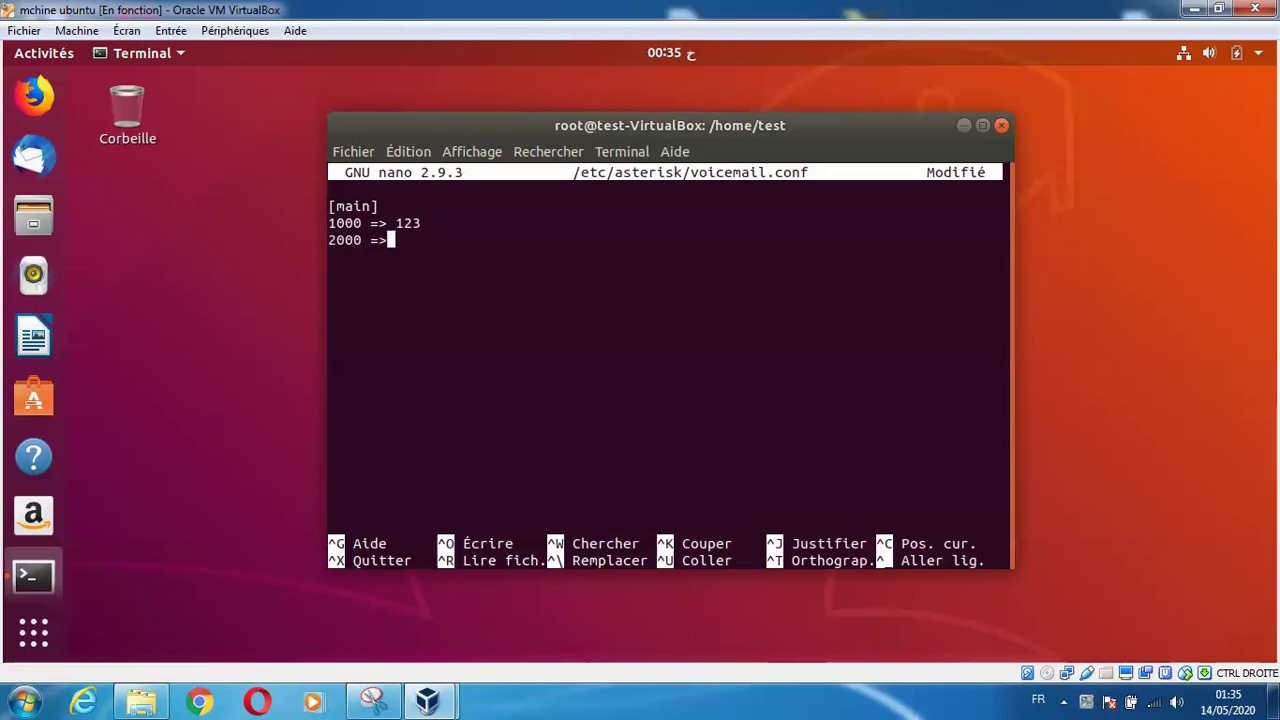
pyautogui.write(' 456')
pyautogui.hotkey('ctrl', 'x')
pyautogui.press('o')
pyautogui.press('Return')
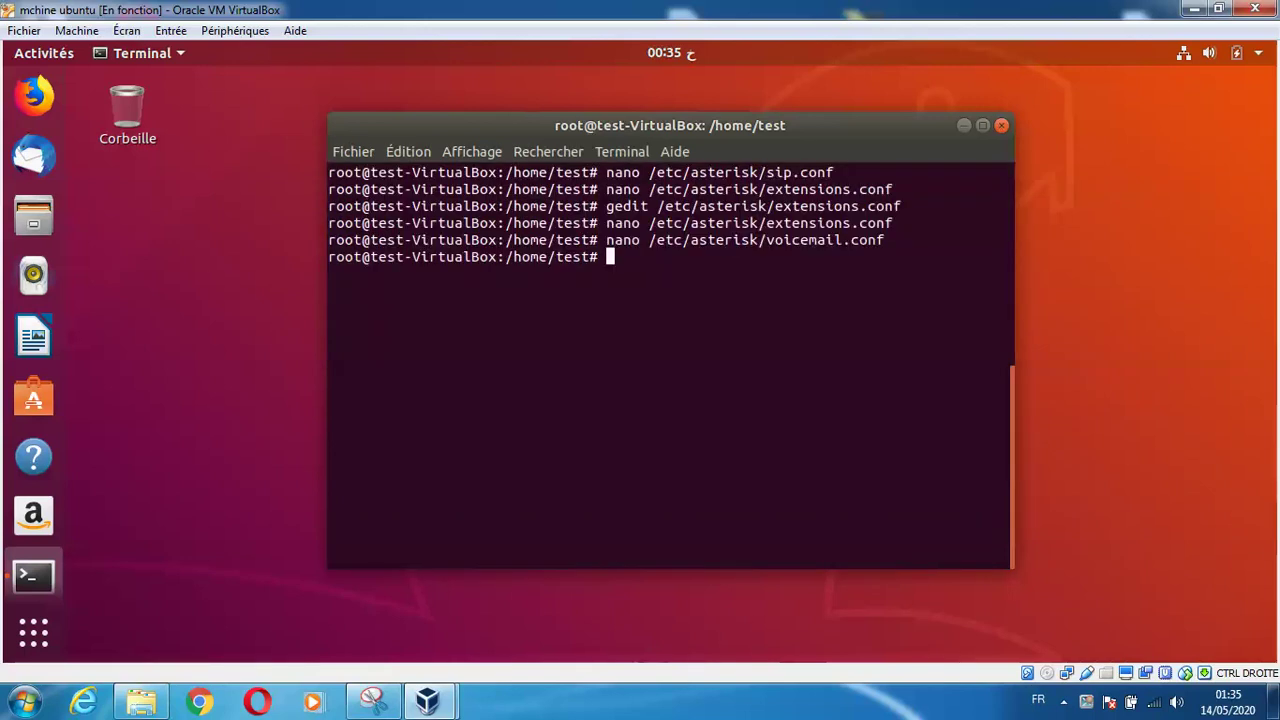
pyautogui.press('Up')
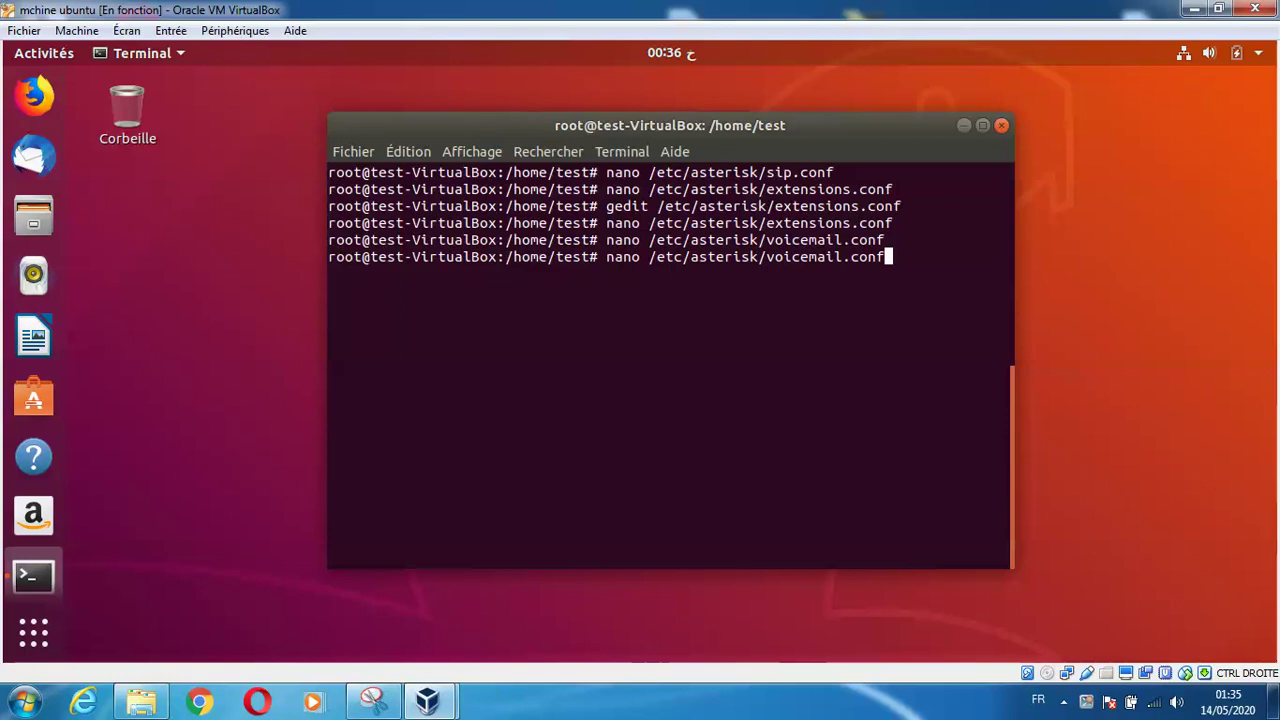
pyautogui.press('Up')
pyautogui.press('Up')
pyautogui.press('Up')
pyautogui.press('Up')
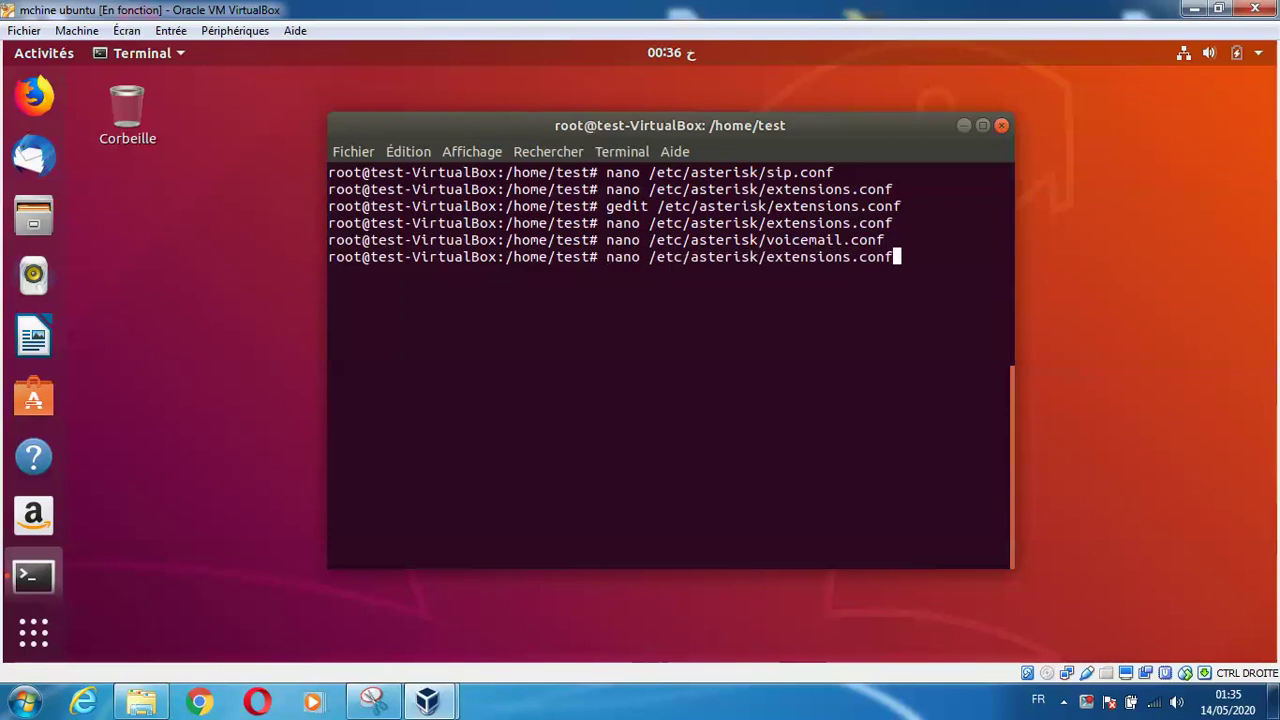
pyautogui.press('Return')
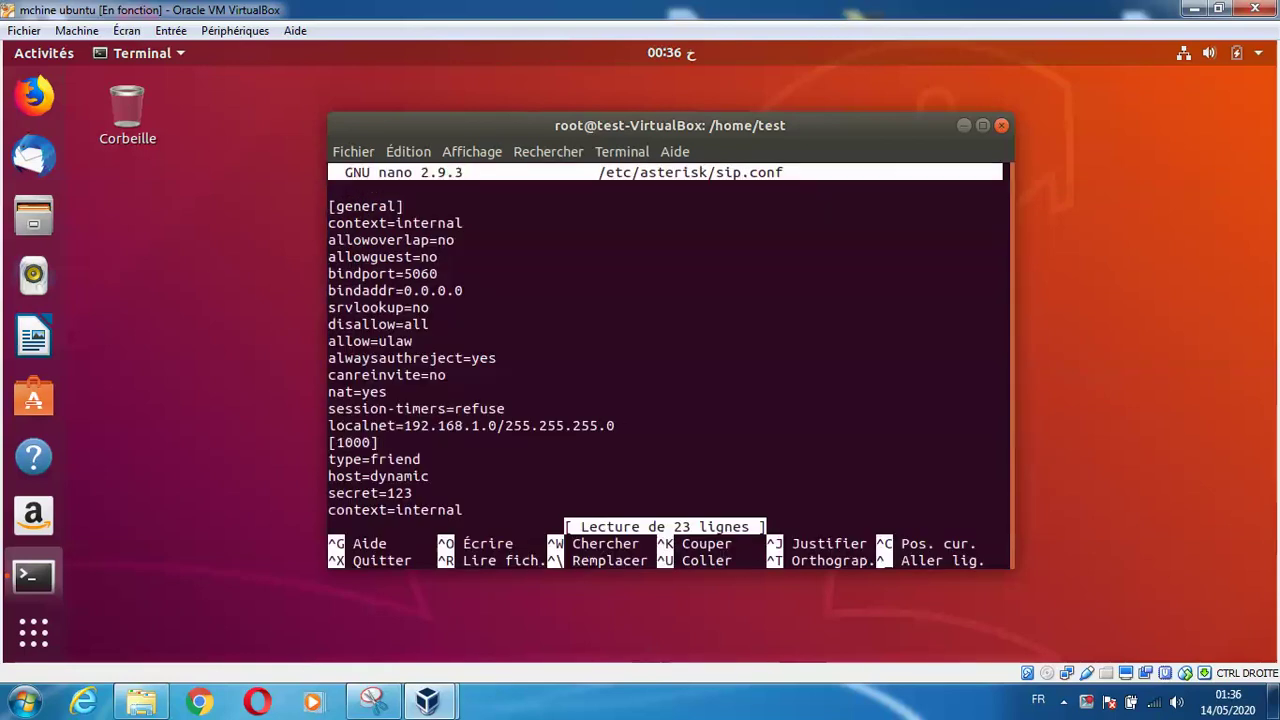
pyautogui.press('Down')
pyautogui.press('Down')
pyautogui.press('Down')
pyautogui.press('Down')
pyautogui.press('Down')
pyautogui.press('Down')
pyautogui.press('Down')
pyautogui.press('Down')
pyautogui.press('Down')
pyautogui.press('Down')
pyautogui.press('Down')
pyautogui.press('Down')
pyautogui.press('Down')
pyautogui.press('Down')
pyautogui.press('Down')
pyautogui.press('Down')
pyautogui.press('Down')
pyautogui.press('Down')
pyautogui.press('Down')
pyautogui.press('Down')
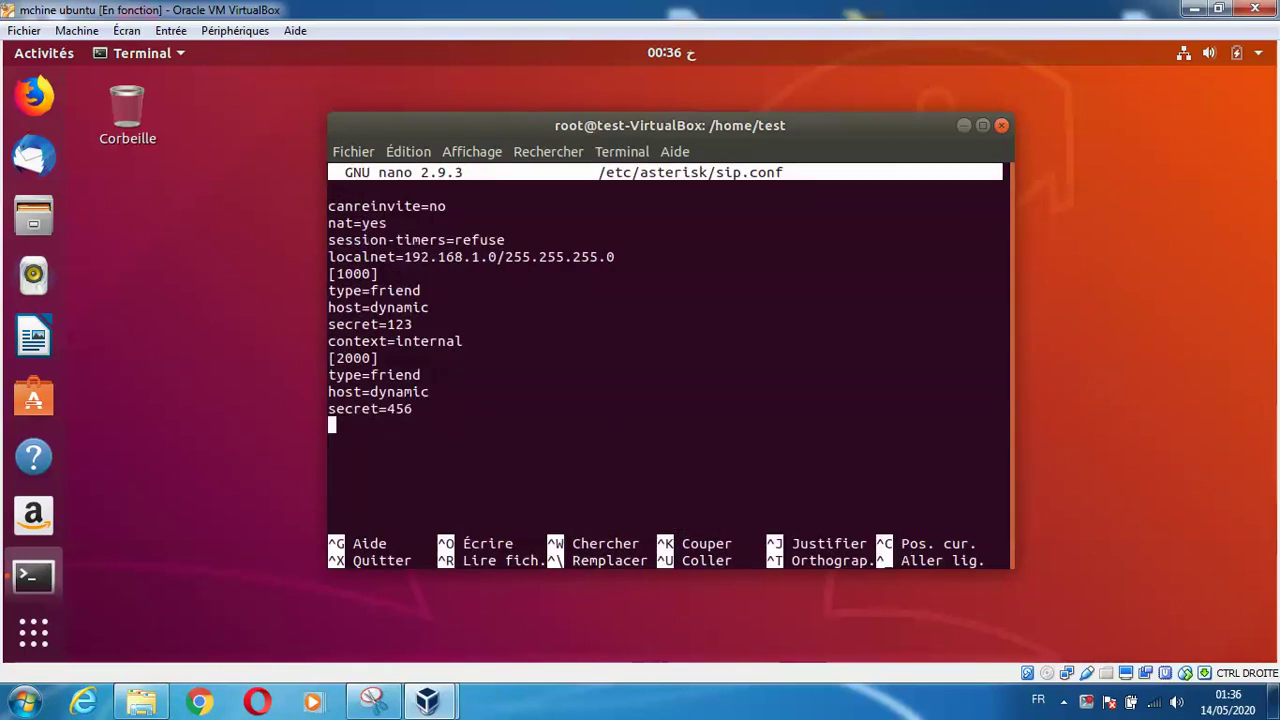
pyautogui.hotkey('ctrl', 'x')
pyautogui.press('Up')
pyautogui.press('Up')
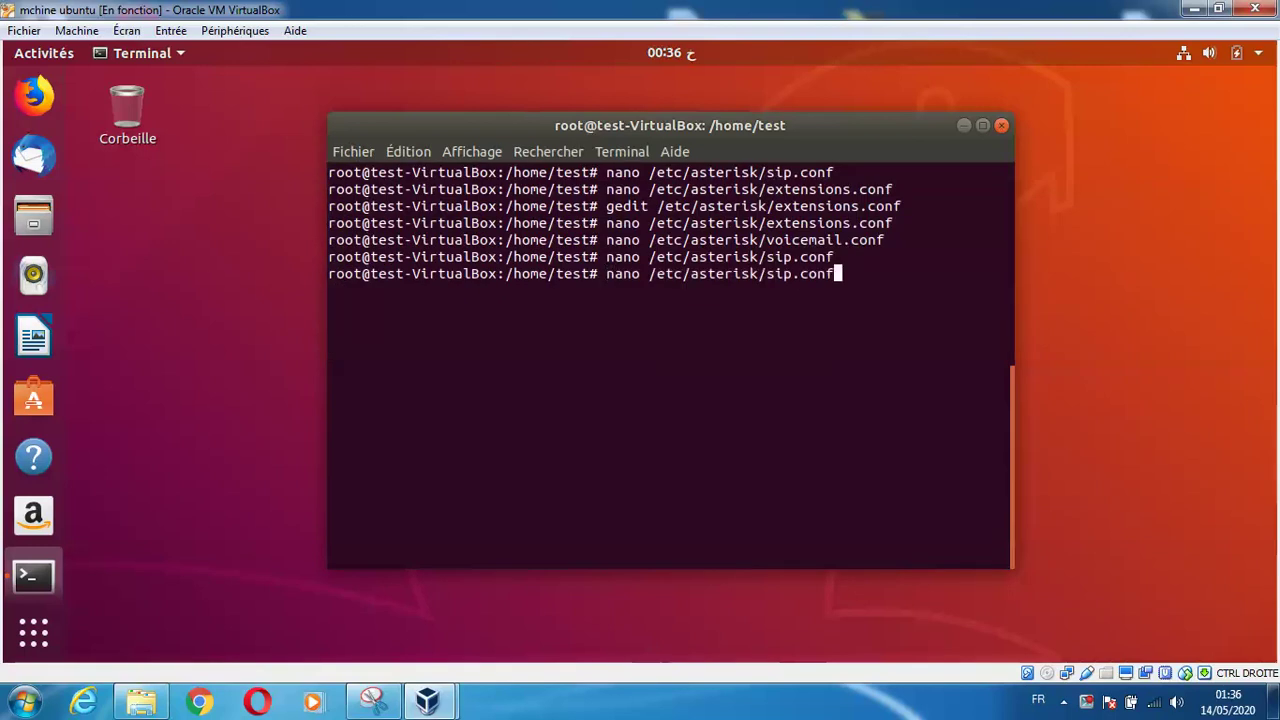
pyautogui.press('Return')
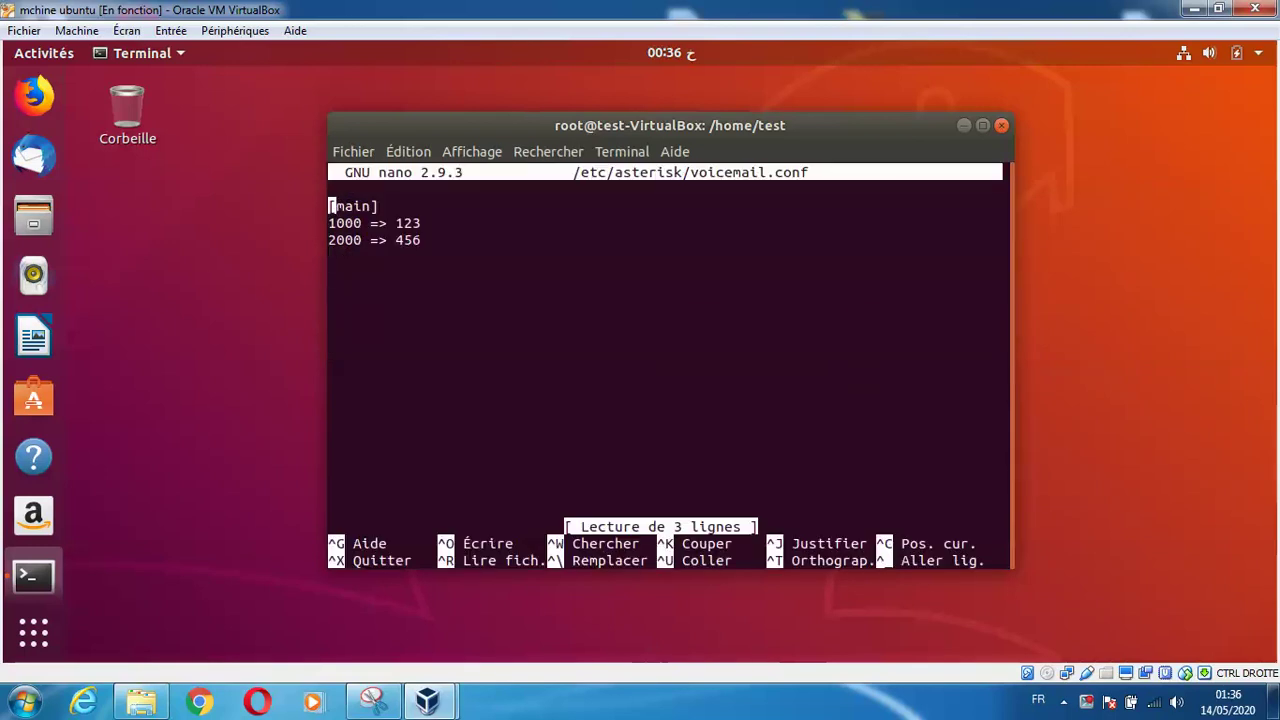
pyautogui.hotkey('ctrl', 'x')
pyautogui.press('Up')
pyautogui.press('Up')
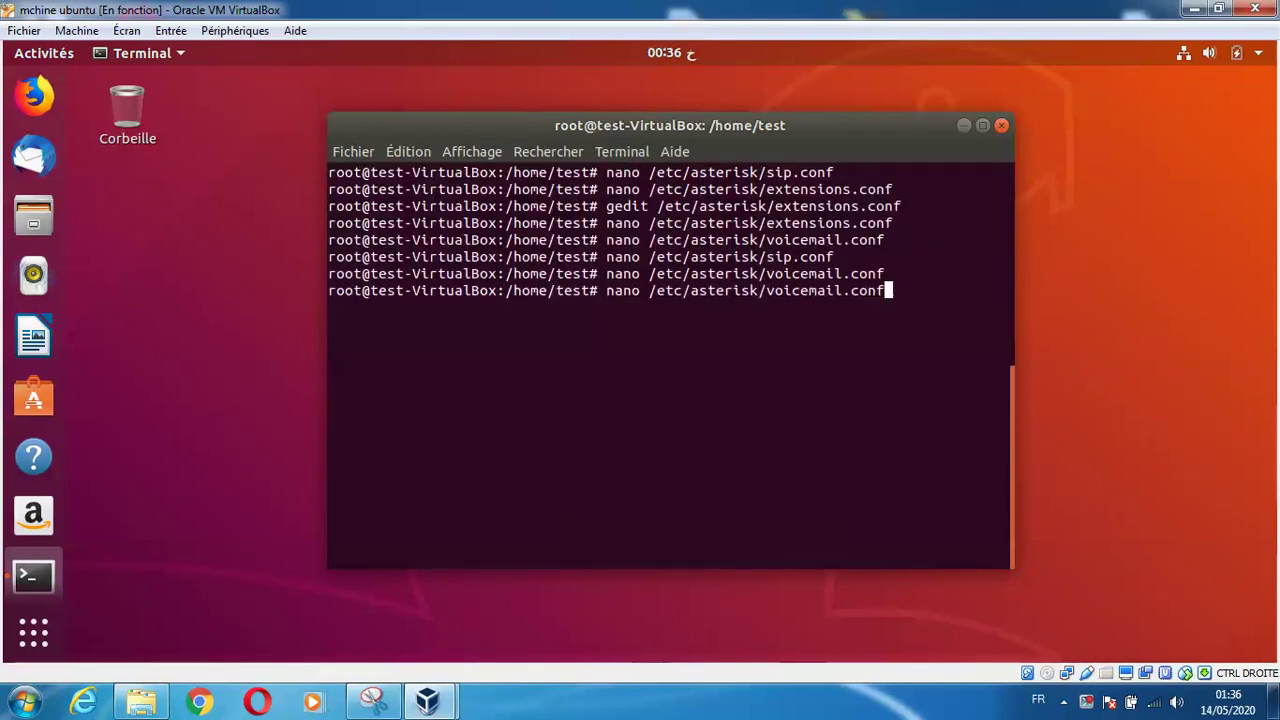
pyautogui.press('Down')
pyautogui.press('Up')
pyautogui.press('Up')
pyautogui.press('Up')
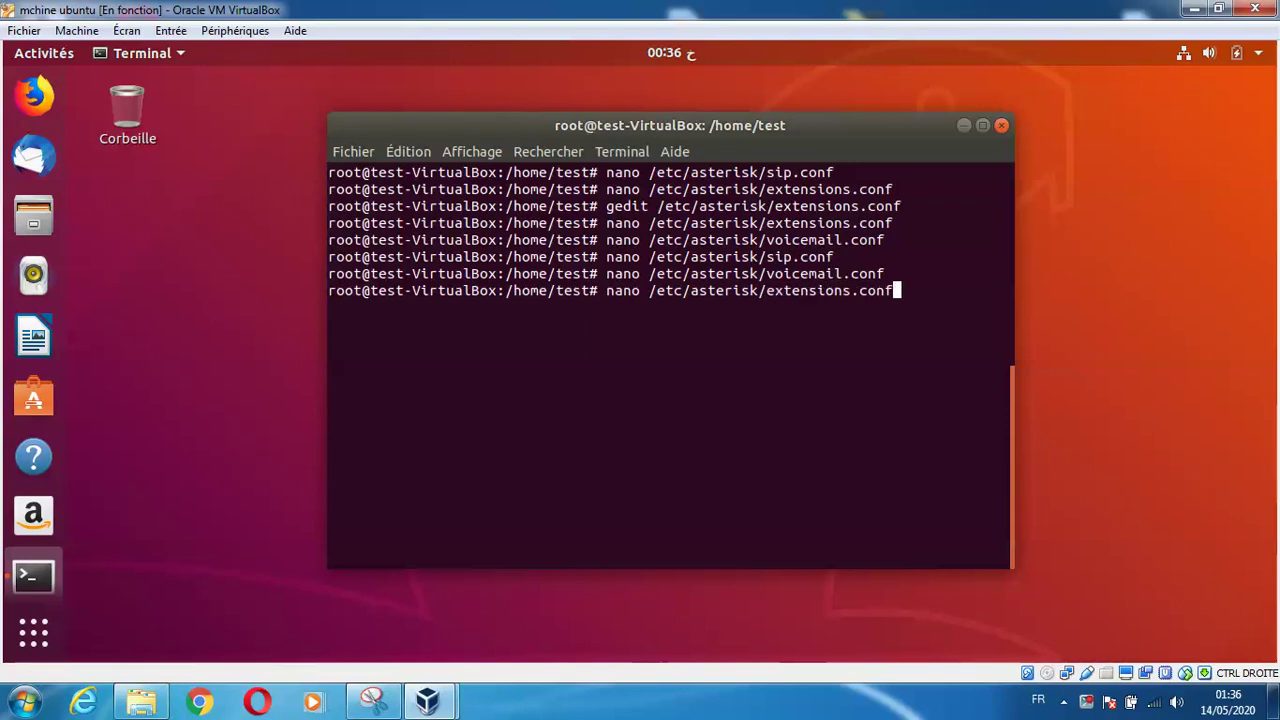
pyautogui.press('Return')
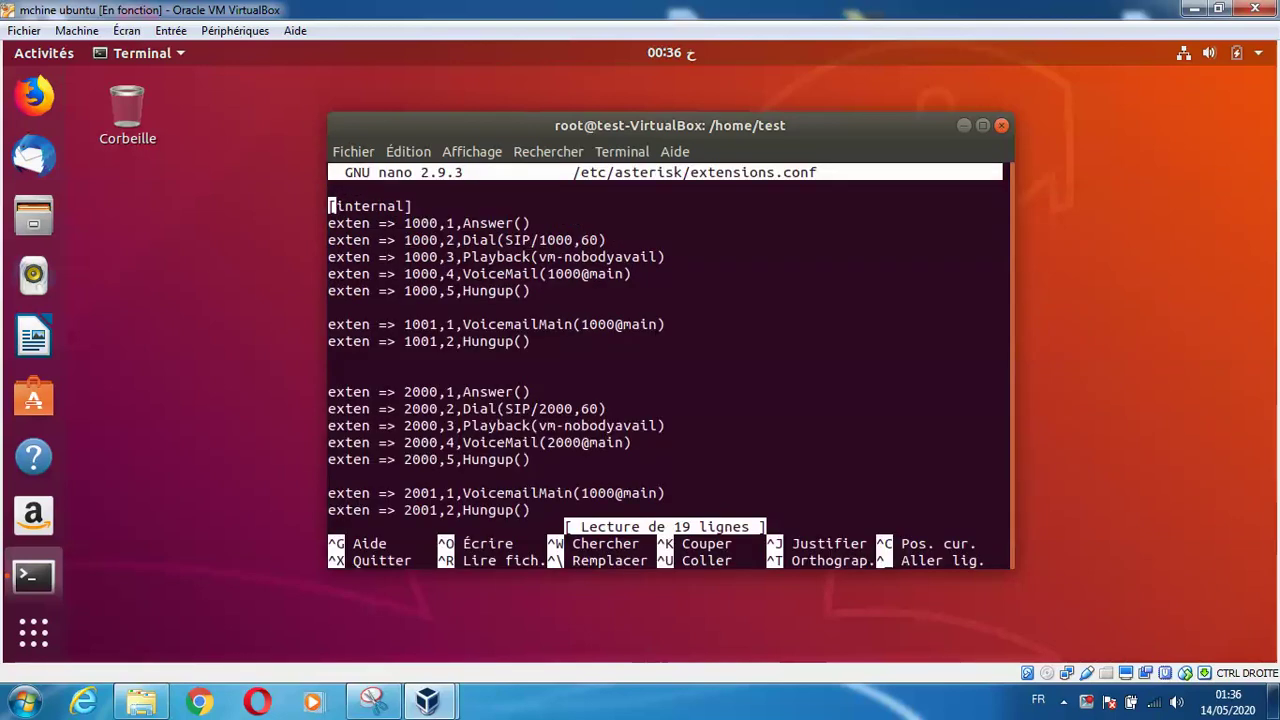
pyautogui.hotkey('ctrl', 'x')
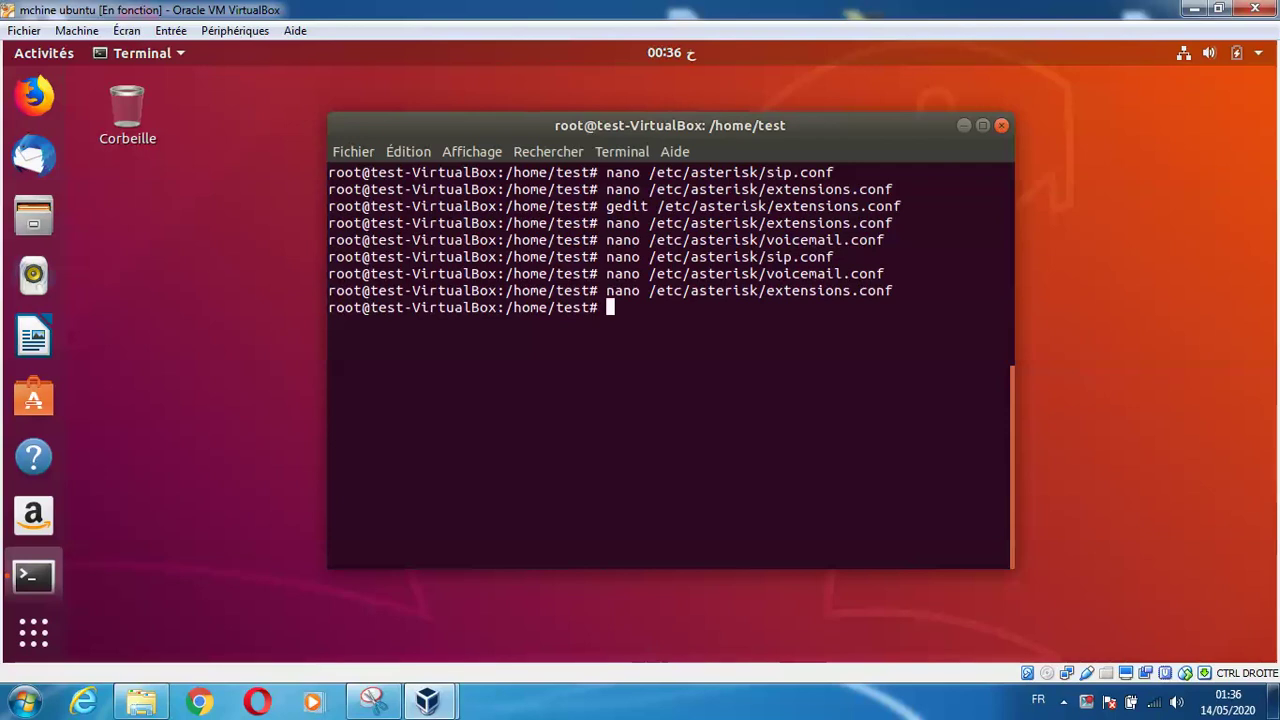
# Connect to the Asterisk console with asterisk -R and list SIP peers
pyautogui.write('asterisk -R')
pyautogui.press('Return')
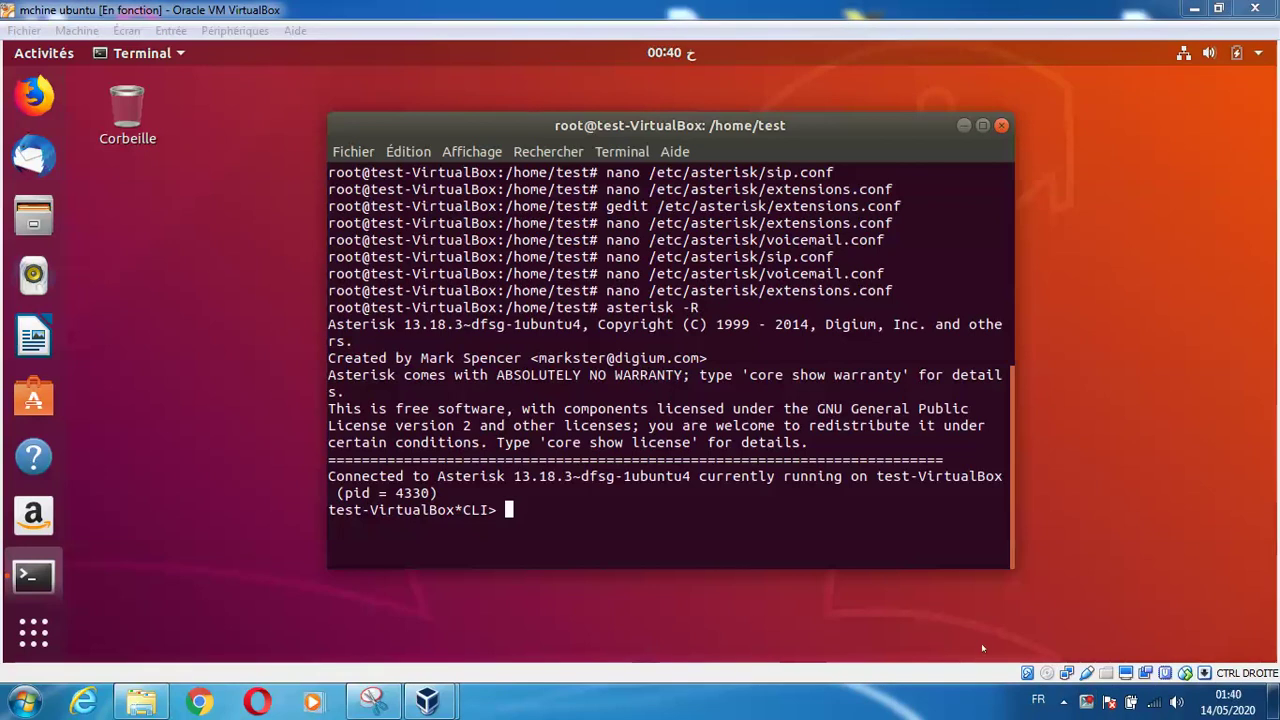
pyautogui.click(981, 643)
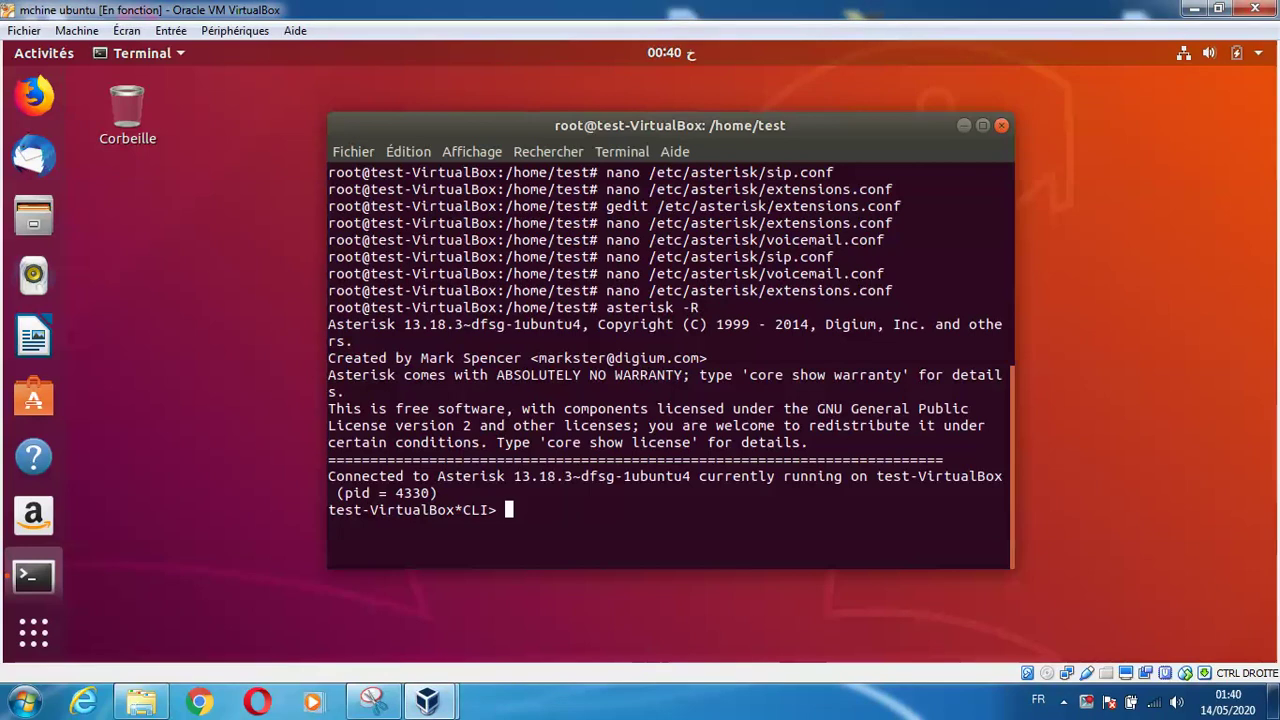
pyautogui.write('sip show pe')
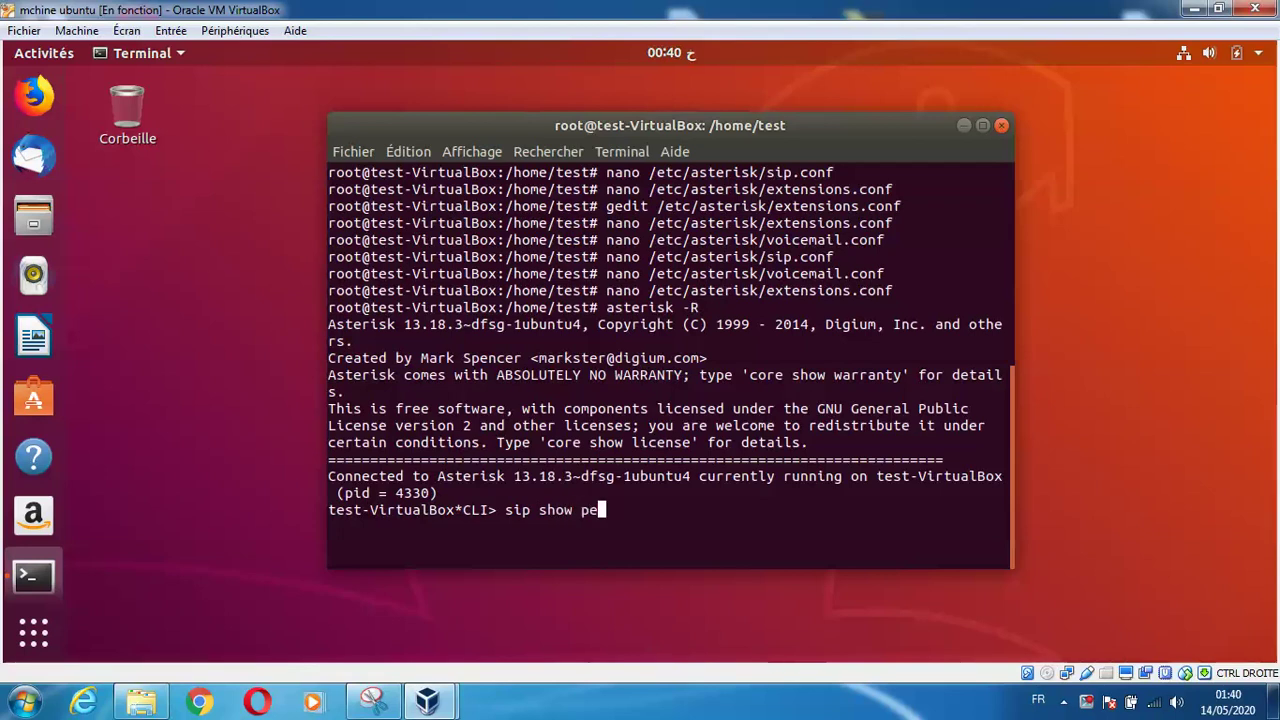
pyautogui.write('ers')
pyautogui.press('Return')
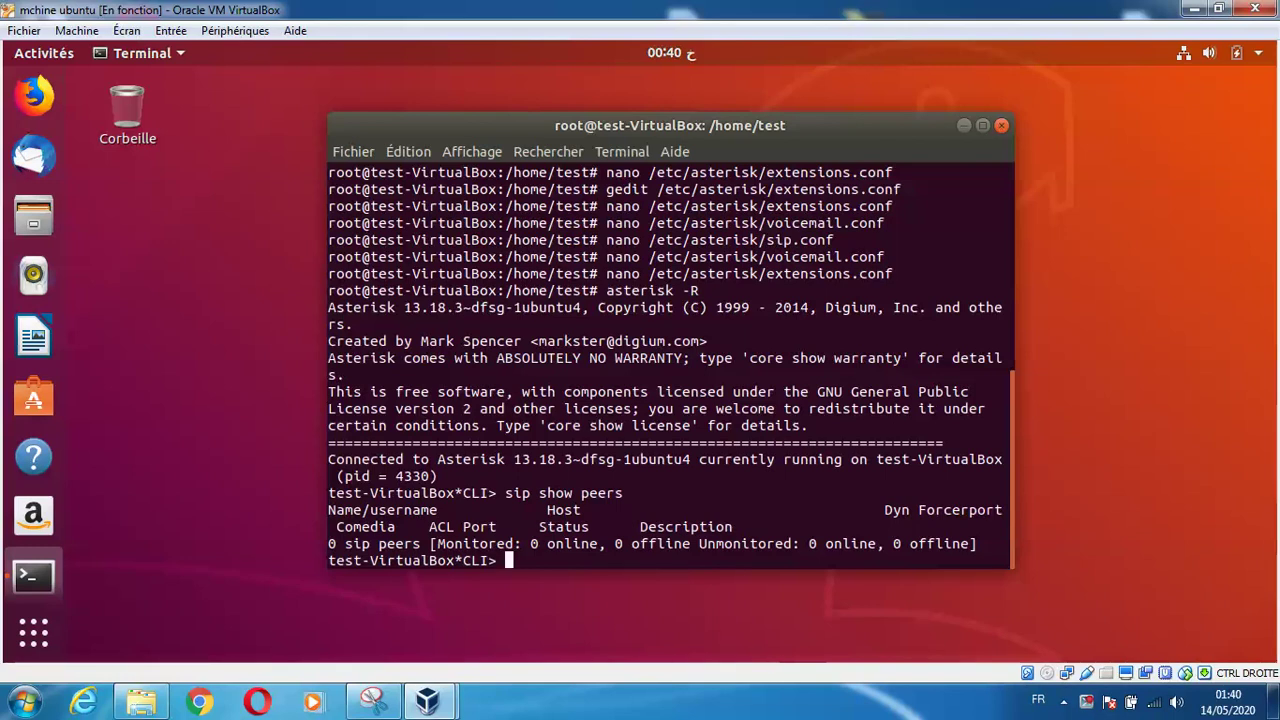
# Reload Asterisk, list the SIP peers 1000 and 2000 again, and exit the console
pyautogui.write('reload')
pyautogui.press('Return')
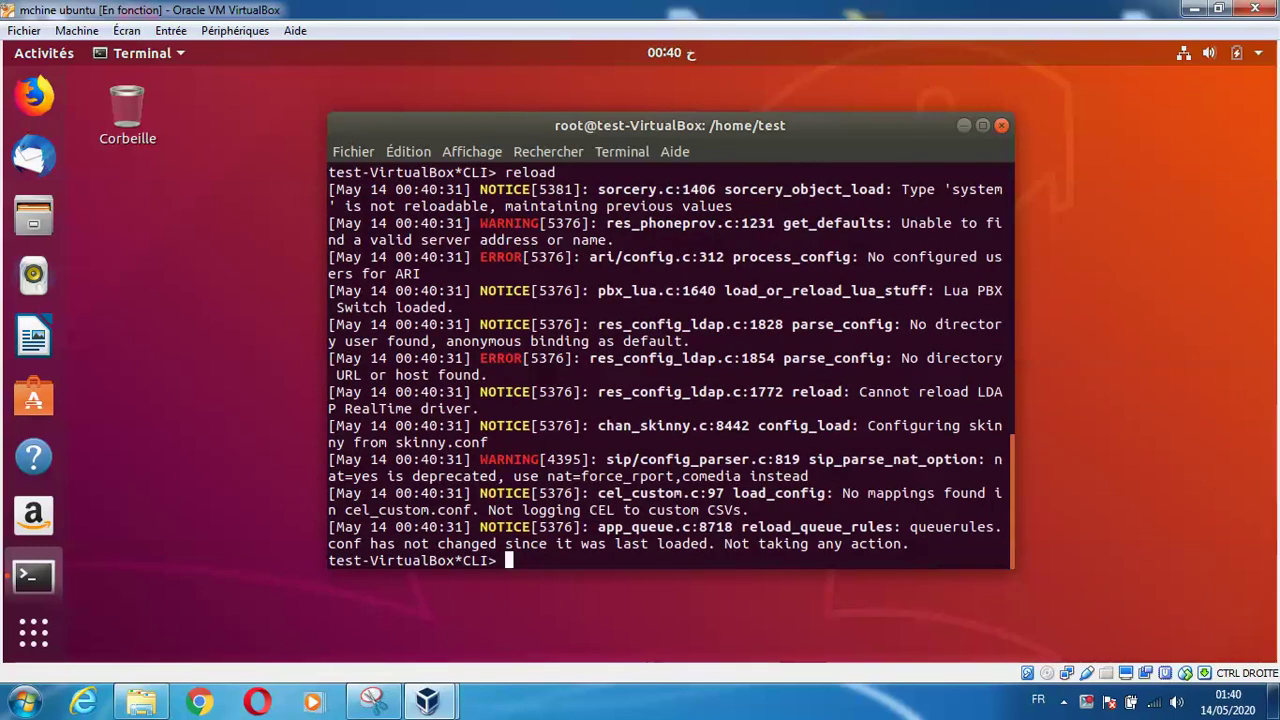
pyautogui.press('Up')
pyautogui.press('Up')
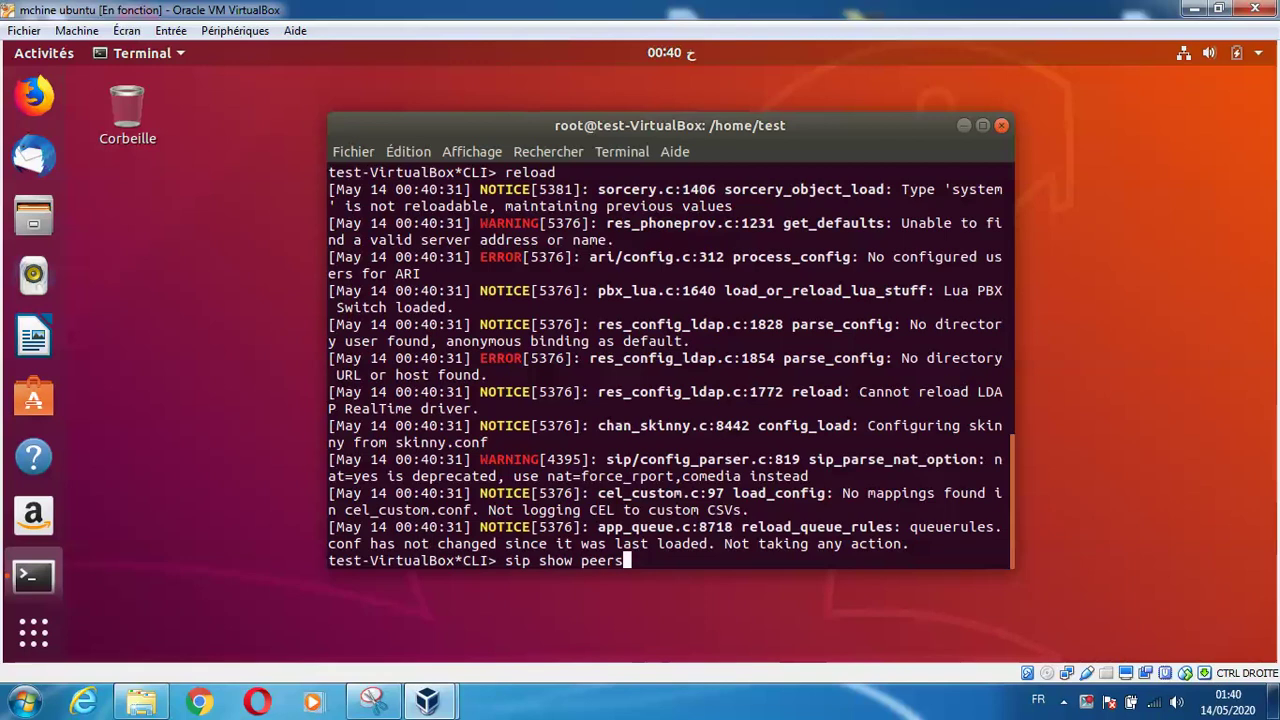
pyautogui.press('Return')
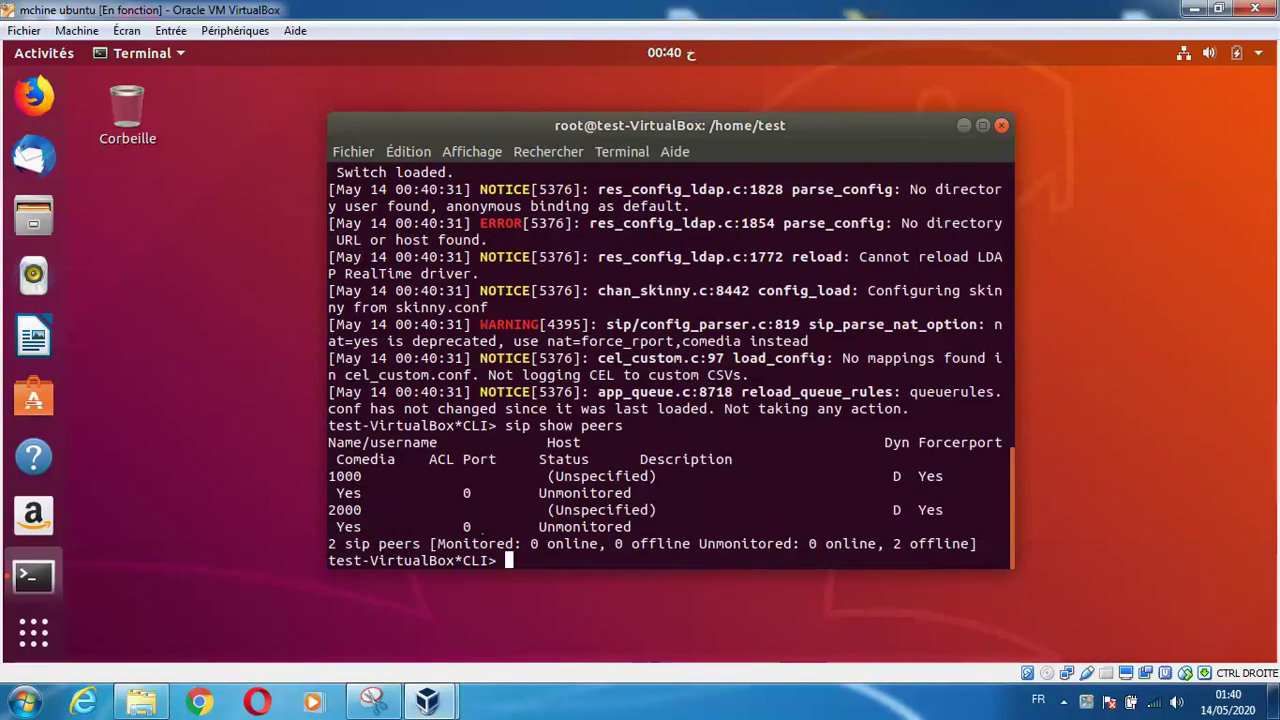
pyautogui.write('exit')
pyautogui.press('Return')
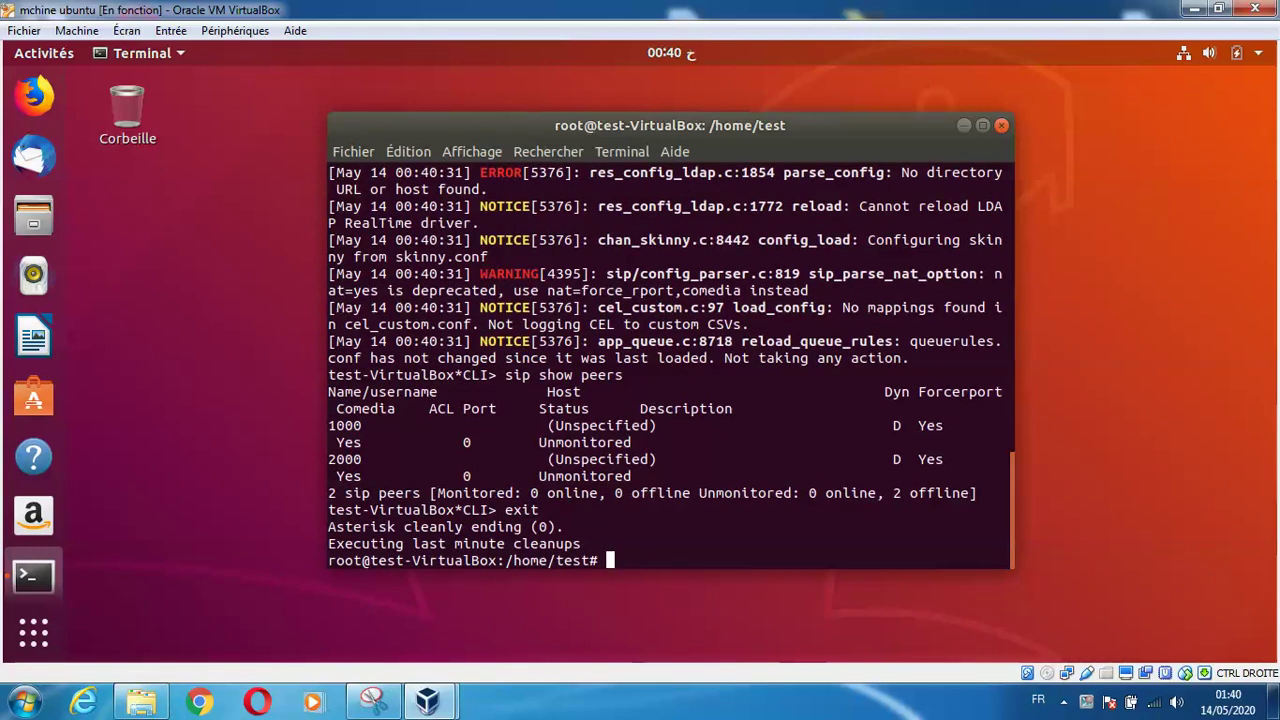
pyautogui.write('i')
pyautogui.press('BackSpace')
# Install net-tools after ifconfig is missing, then run ifconfig to show enp0s3 at 192.168.1.10
pyautogui.write('ifconfig')
pyautogui.press('Return')
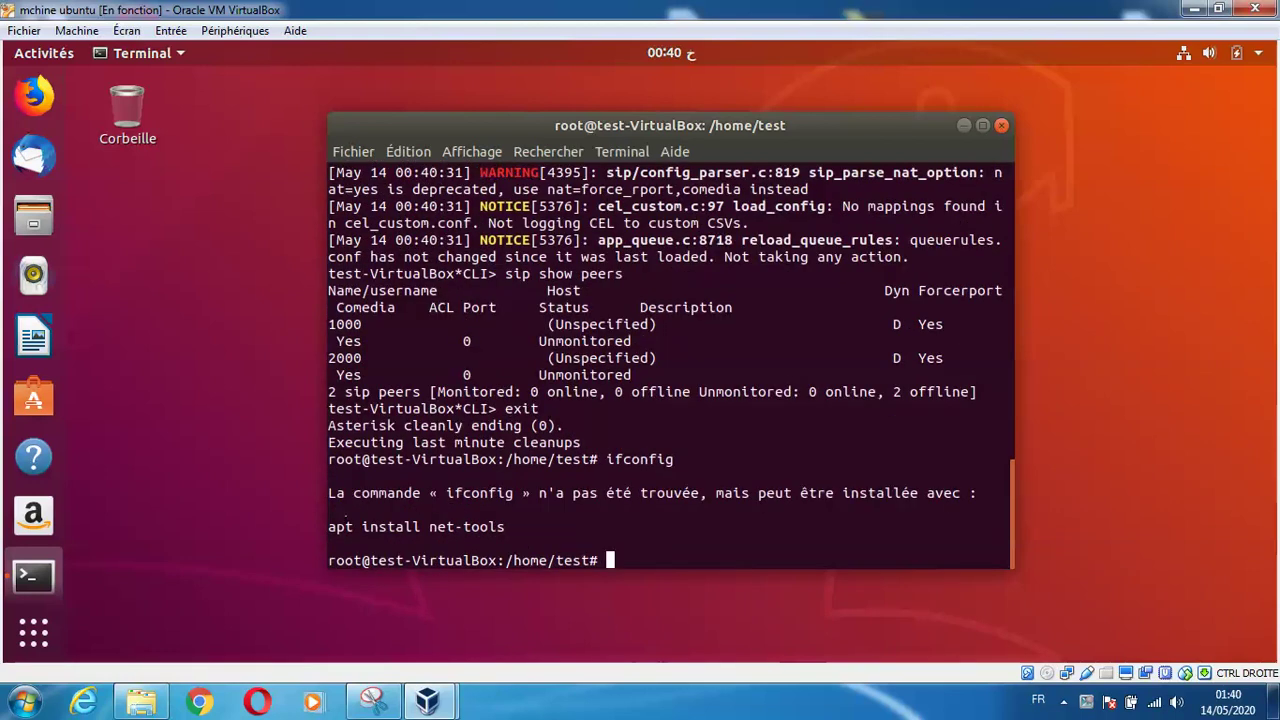
pyautogui.write('apt-get insta')
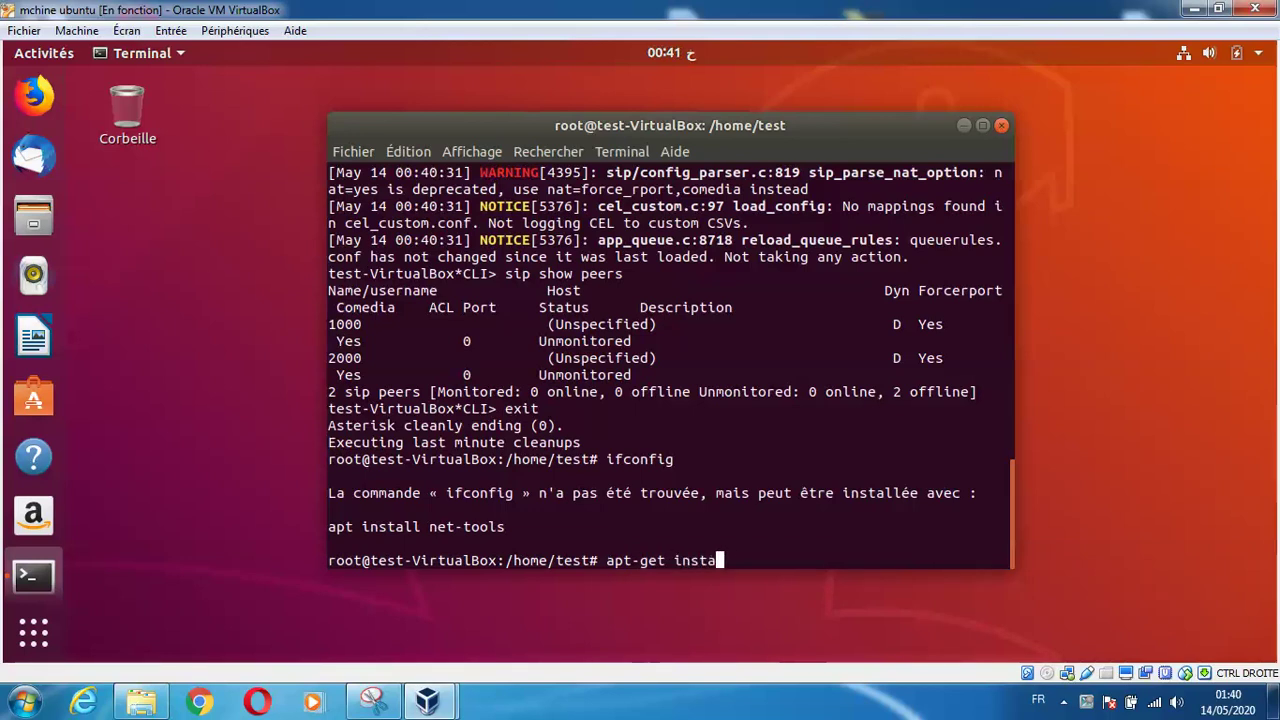
pyautogui.write('ll ne')
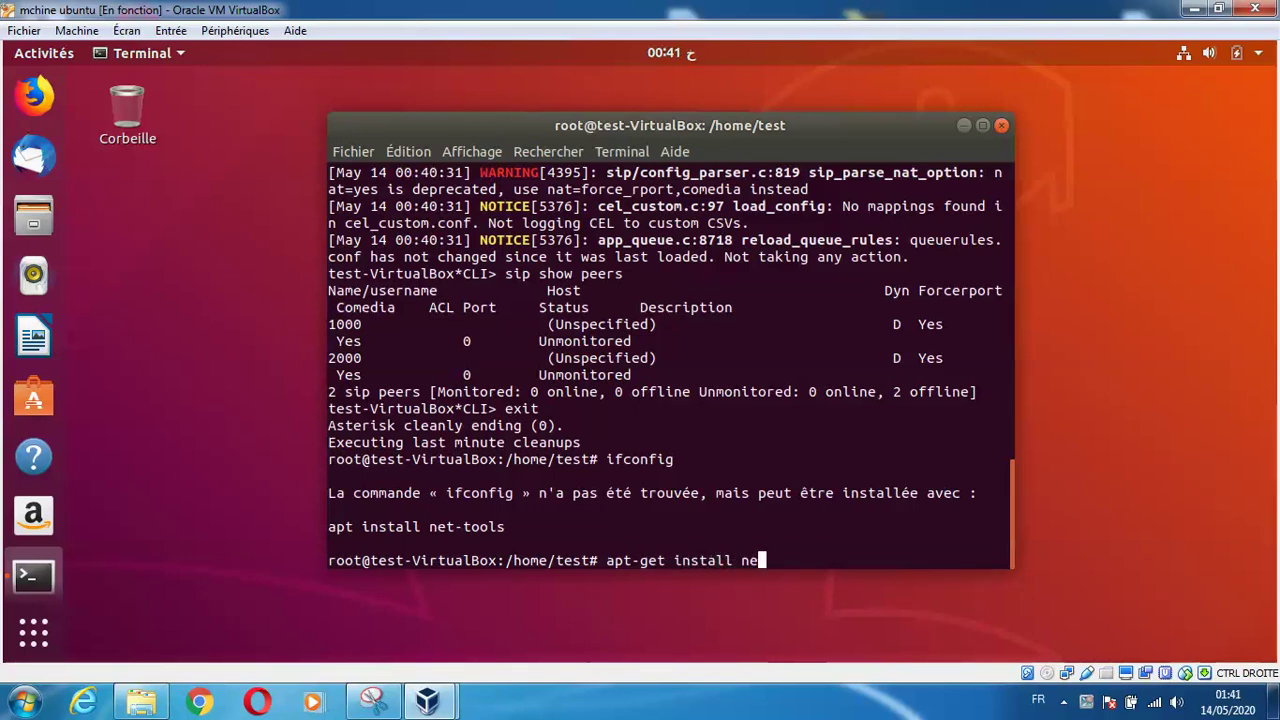
pyautogui.write('t-tools')
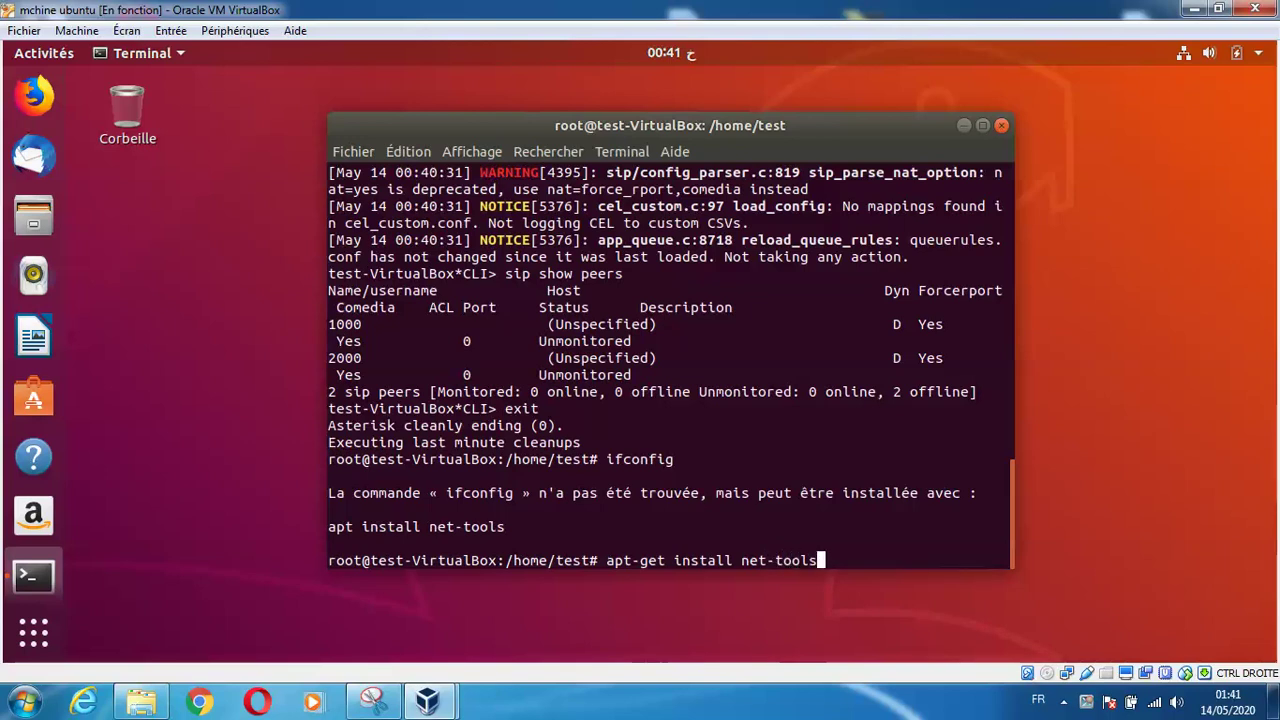
pyautogui.press('Return')
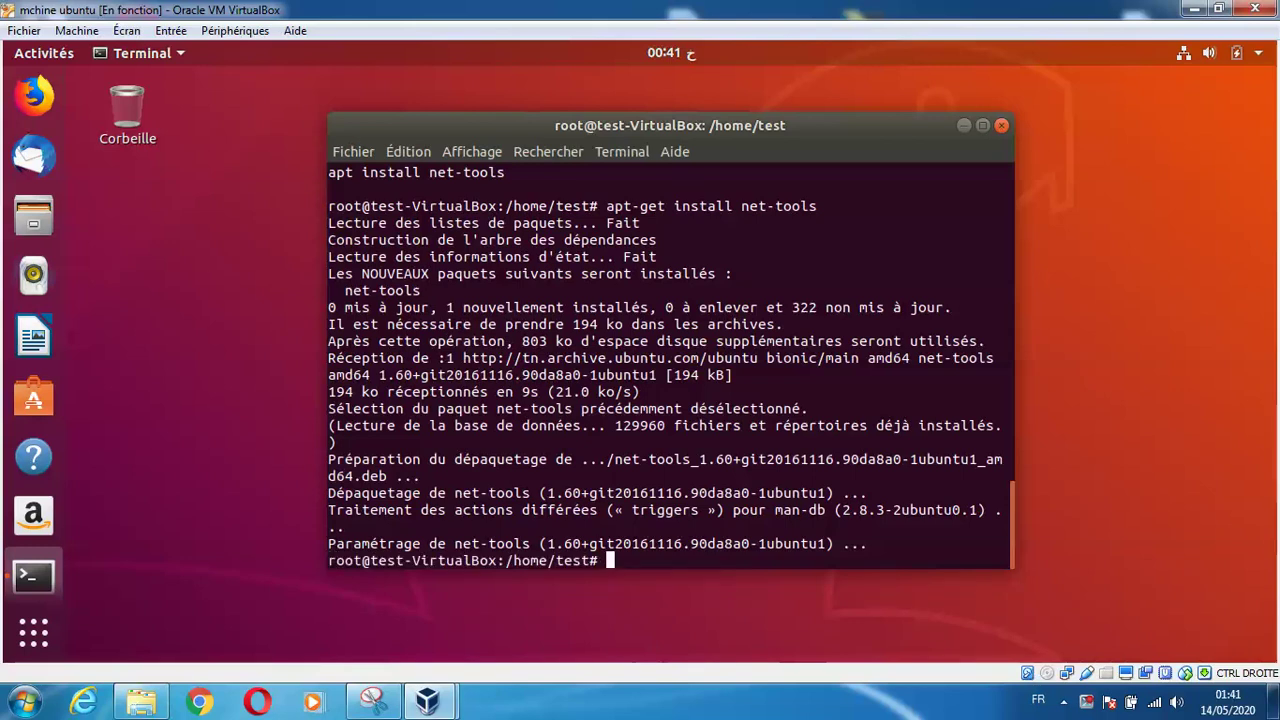
pyautogui.write('ifconfig')
pyautogui.press('Return')
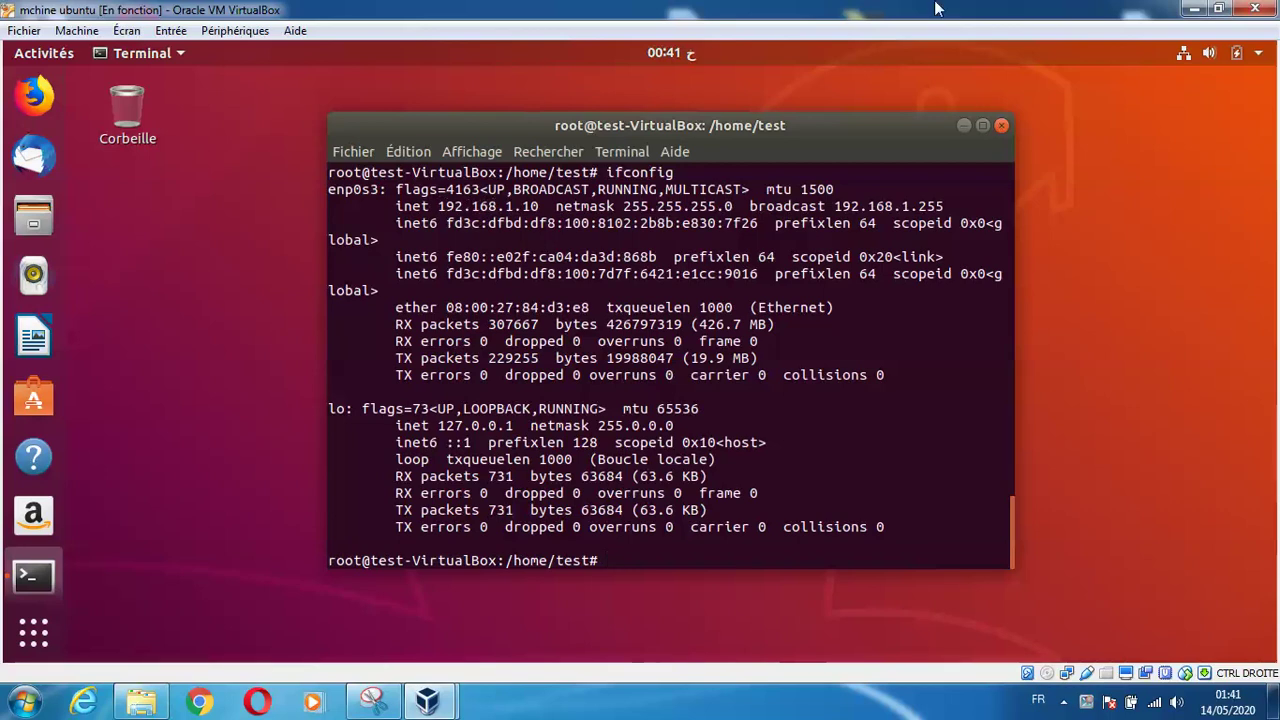
# Minimize the VirtualBox window and launch Zoiper5 from the desktop
pyautogui.click(1193, 9)
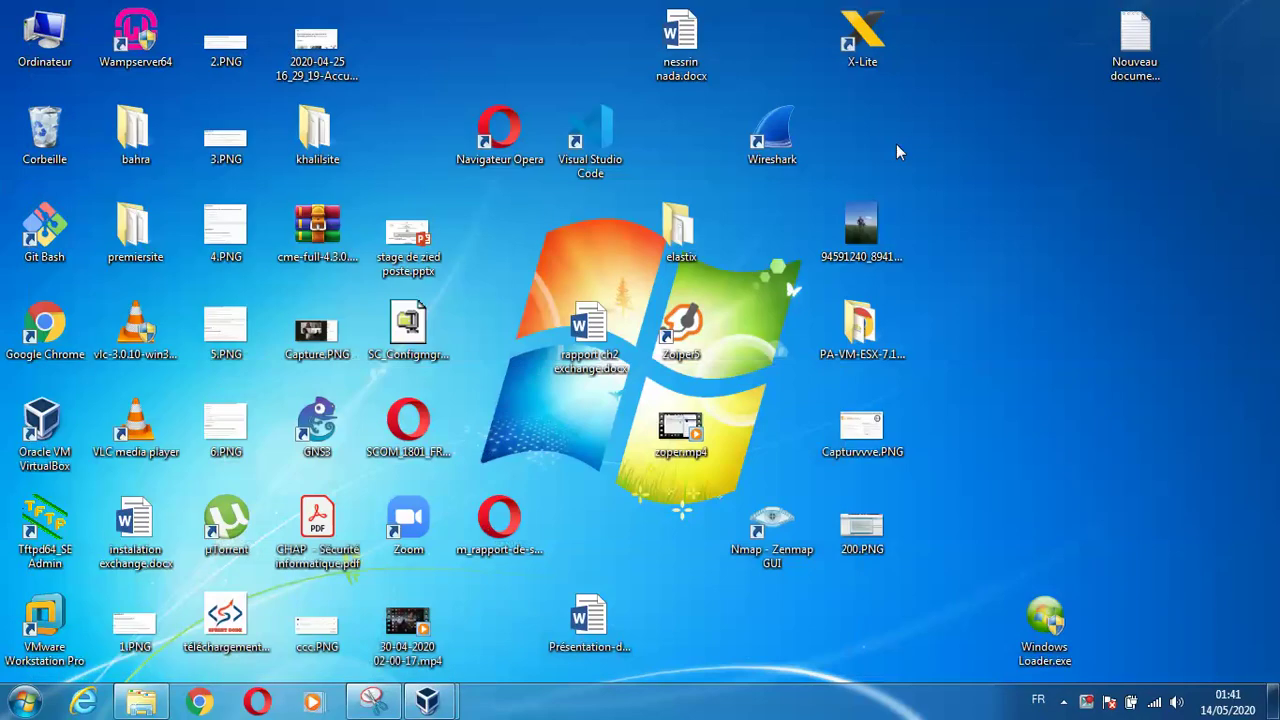
pyautogui.doubleClick(712, 313)
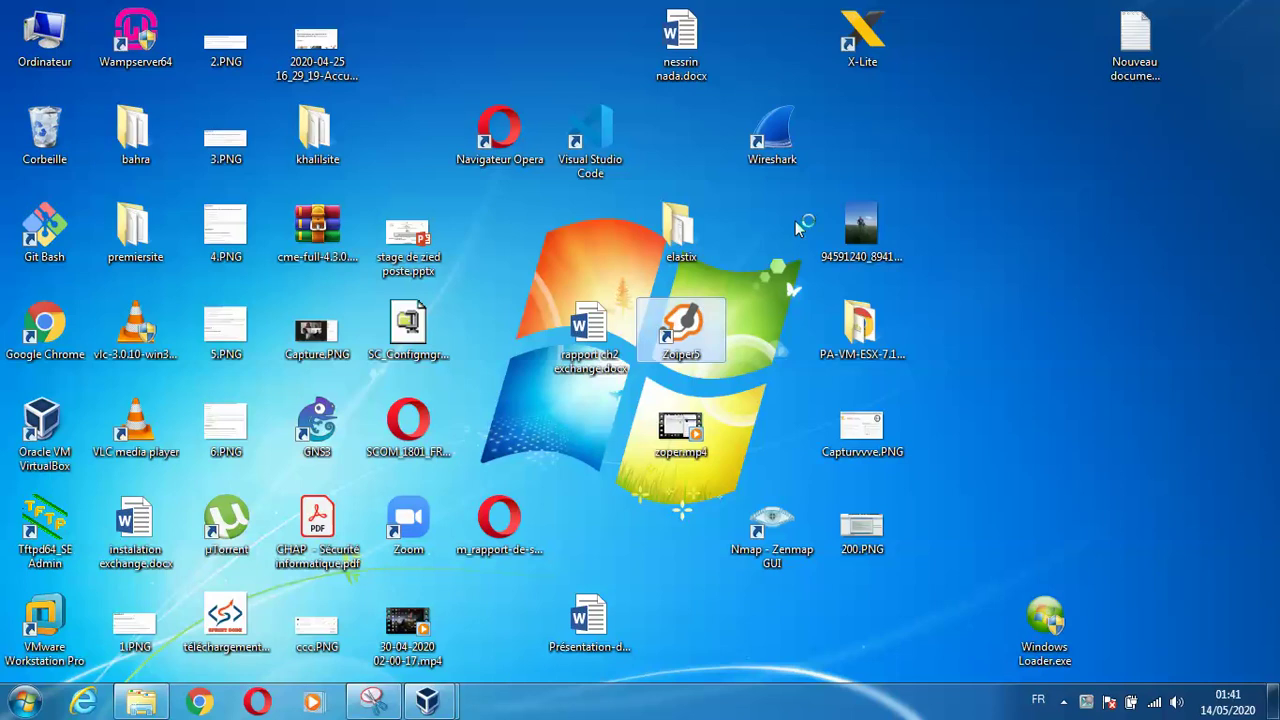
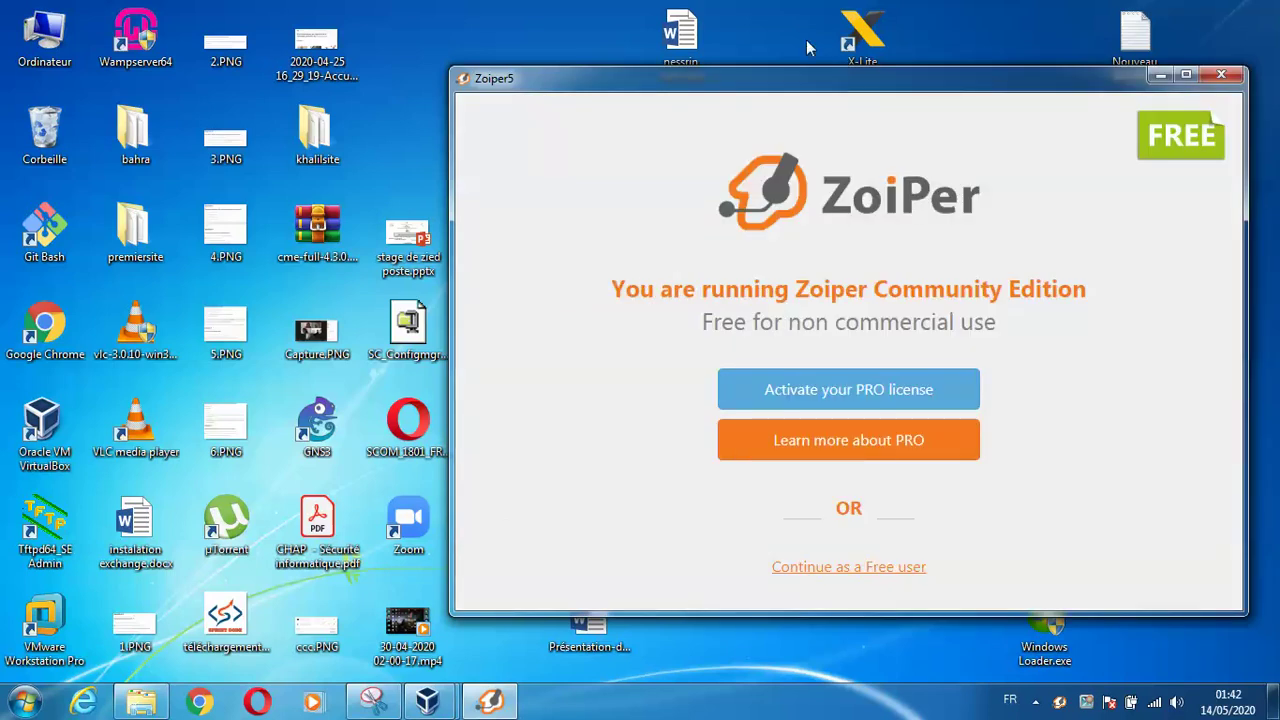
# Choose 'Continue as a Free user' on the Zoiper Community Edition splash screen
pyautogui.click(822, 567)
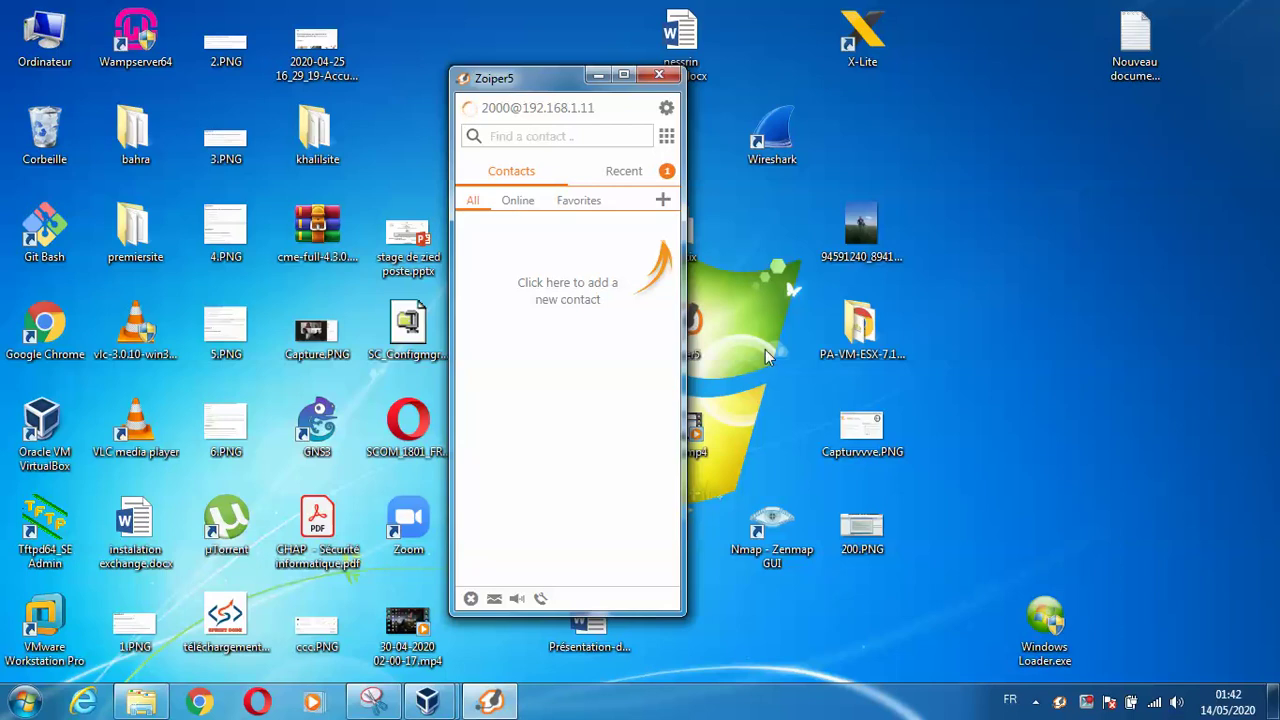
# Change account 2000's domain to 192.168.1.10 and enter a new password
pyautogui.click(670, 114)
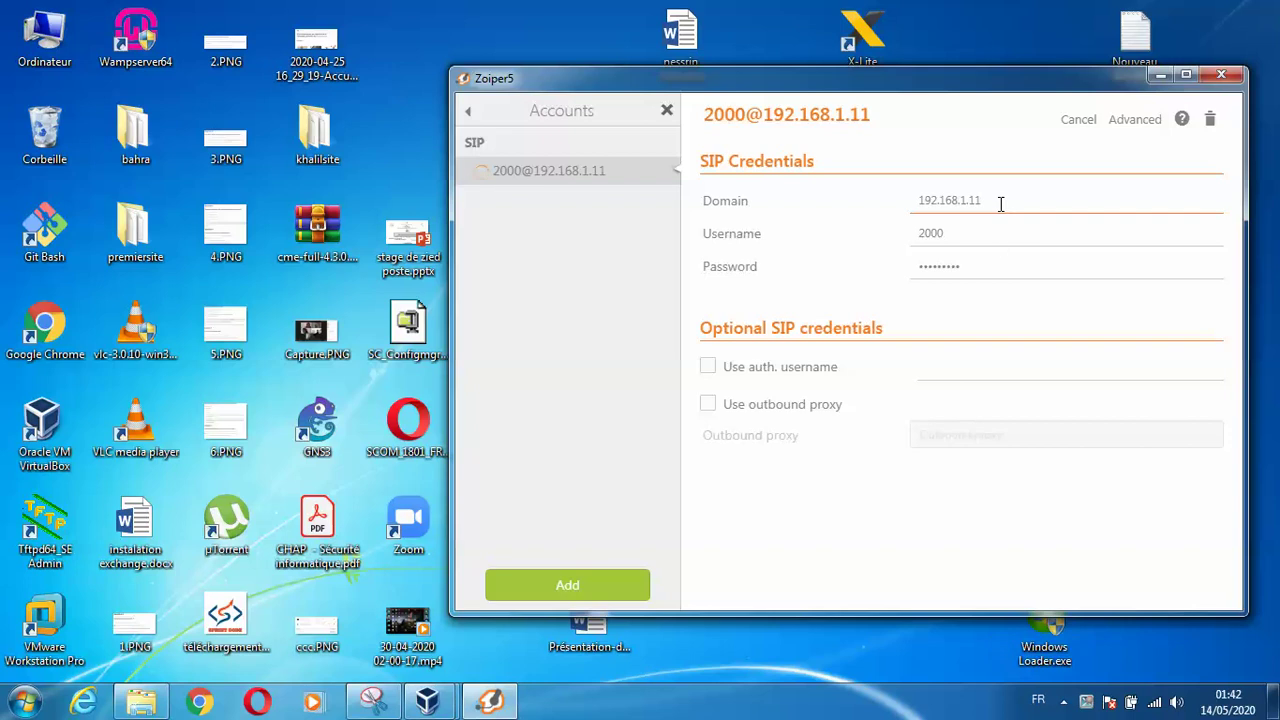
pyautogui.press('BackSpace')
pyautogui.write('0')
pyautogui.click(965, 233)
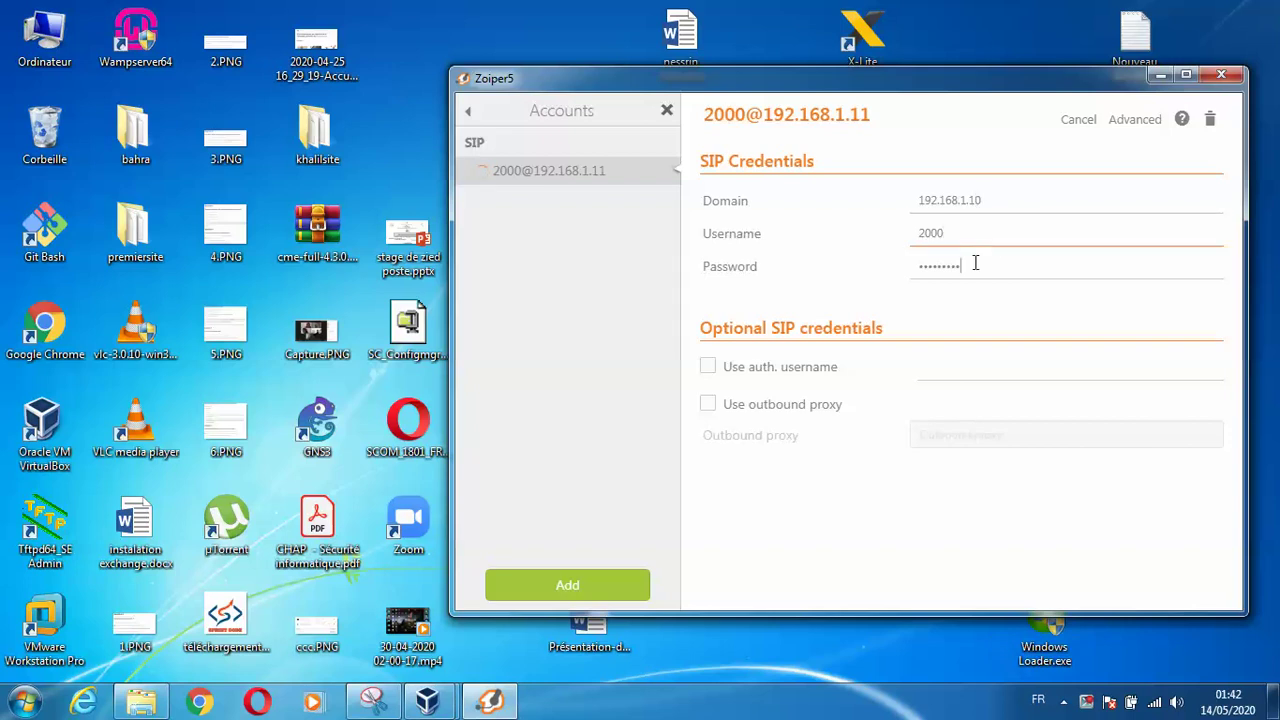
pyautogui.click(972, 263)
pyautogui.write('123')
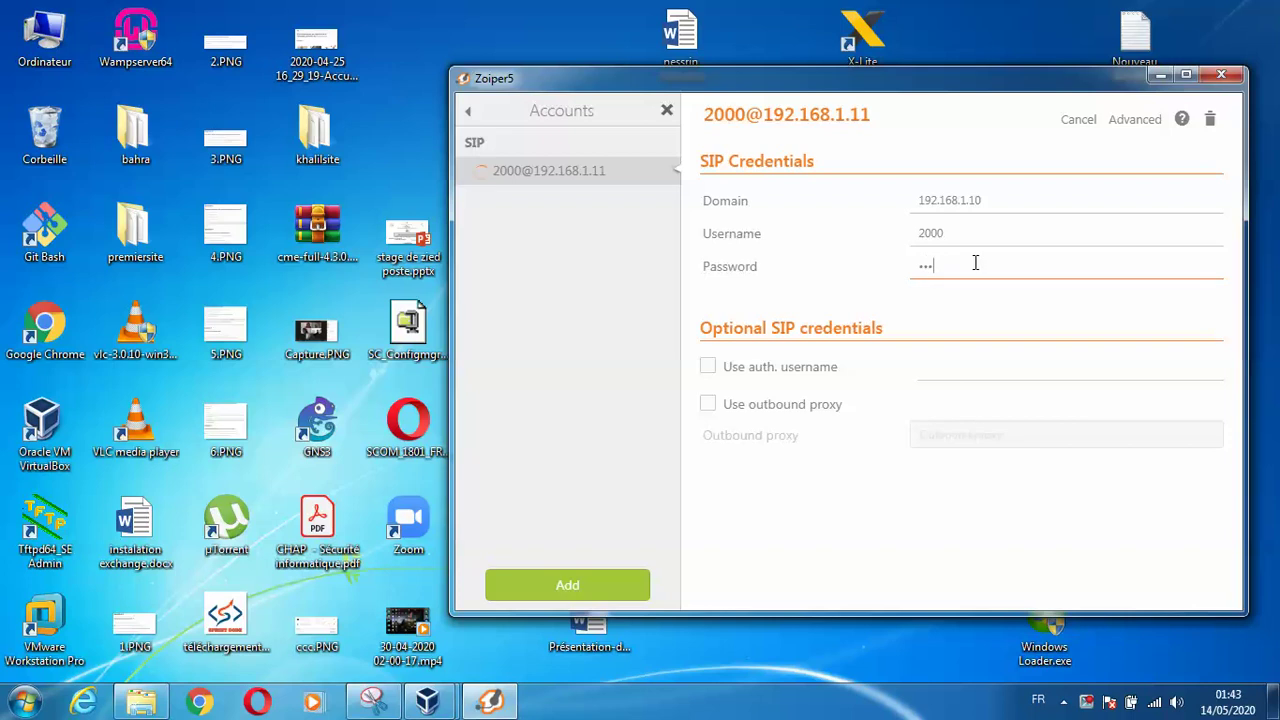
# Dismiss the PRO upgrade page and notice, then save the account changes
pyautogui.click(621, 590)
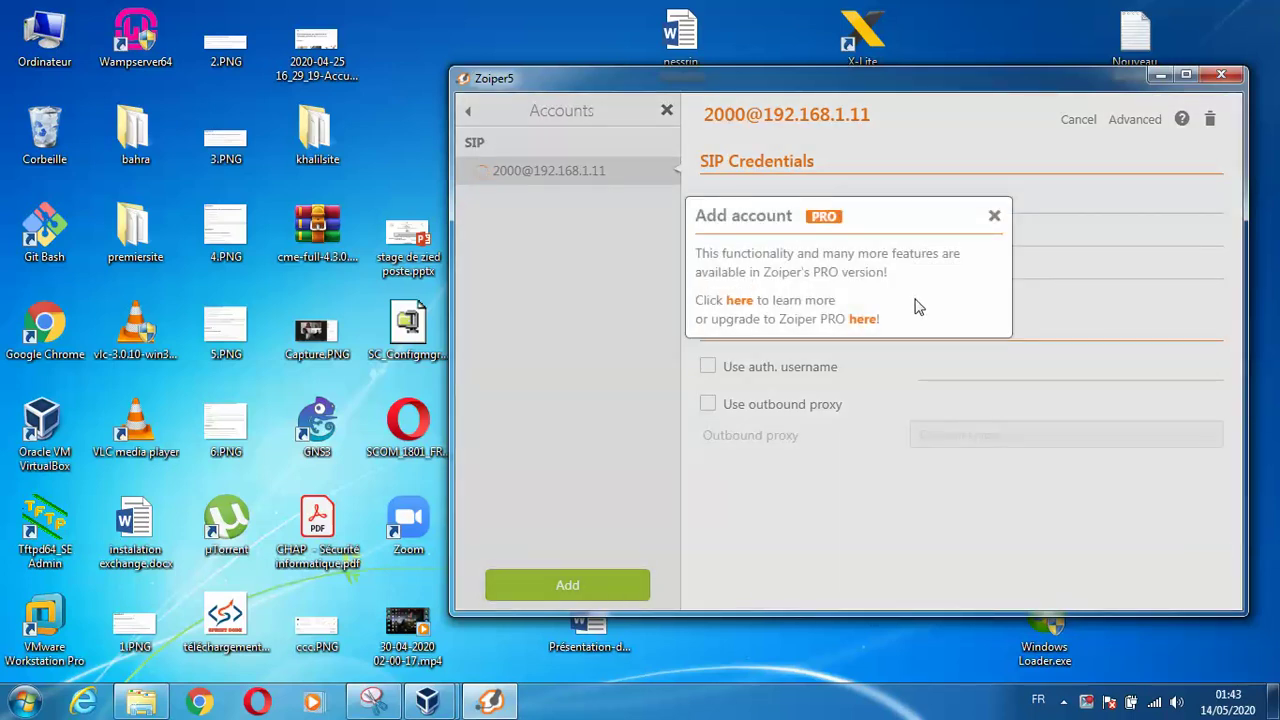
pyautogui.click(742, 310)
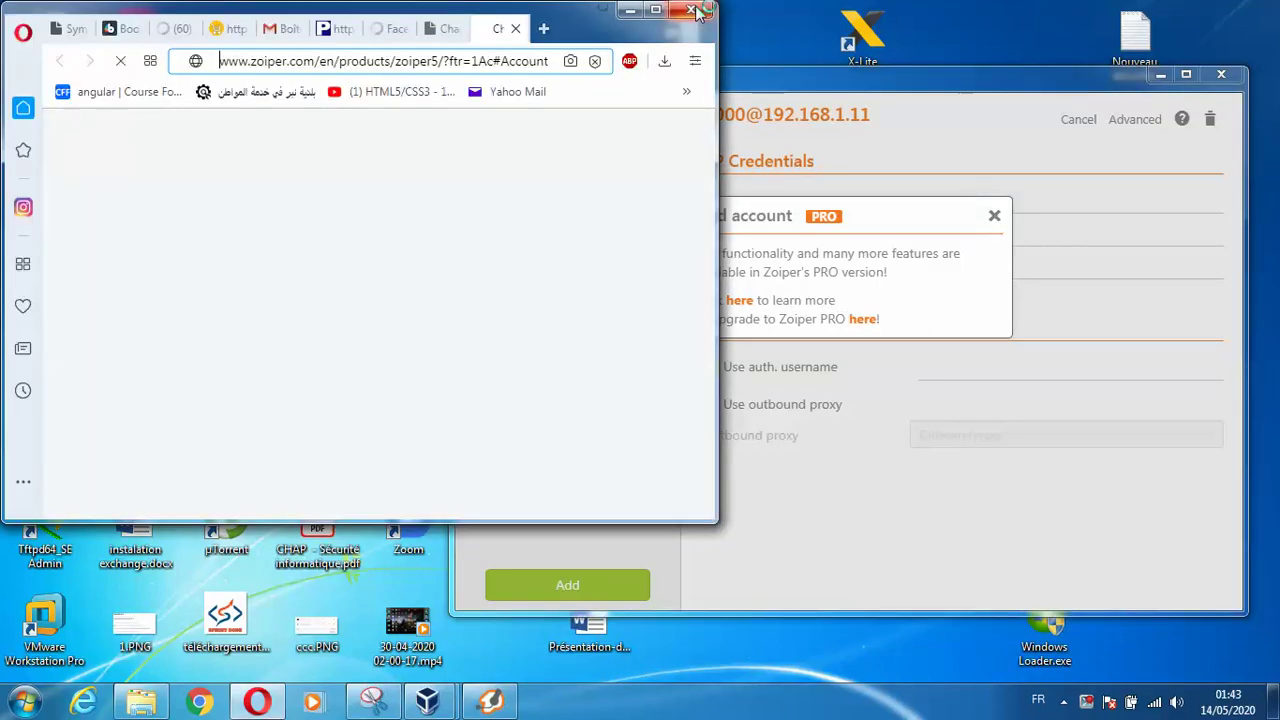
pyautogui.click(691, 10)
pyautogui.click(771, 394)
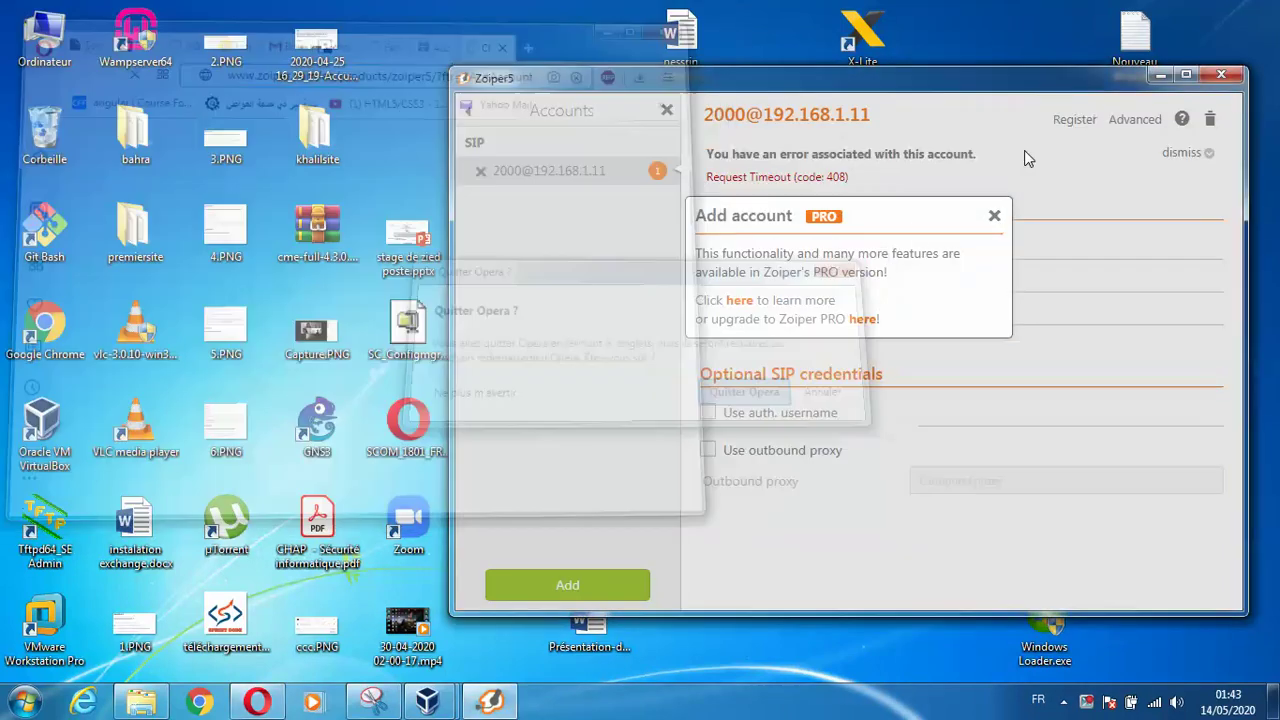
pyautogui.click(996, 218)
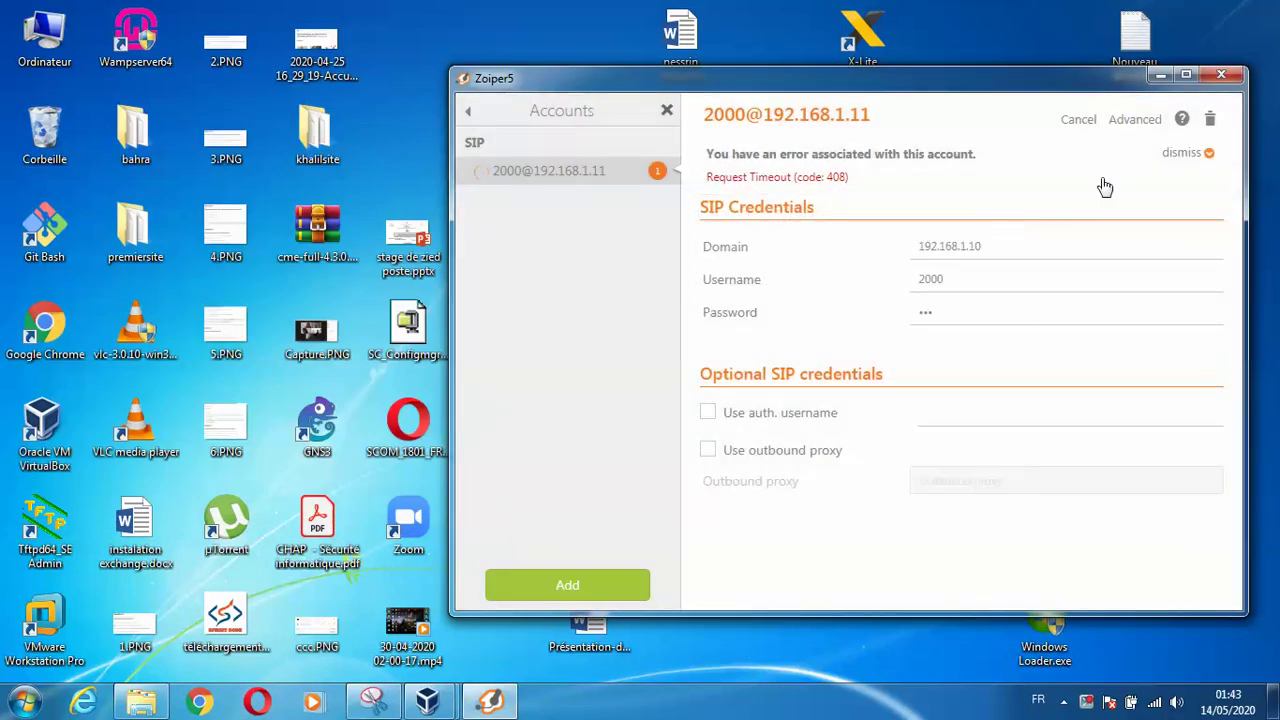
pyautogui.click(467, 112)
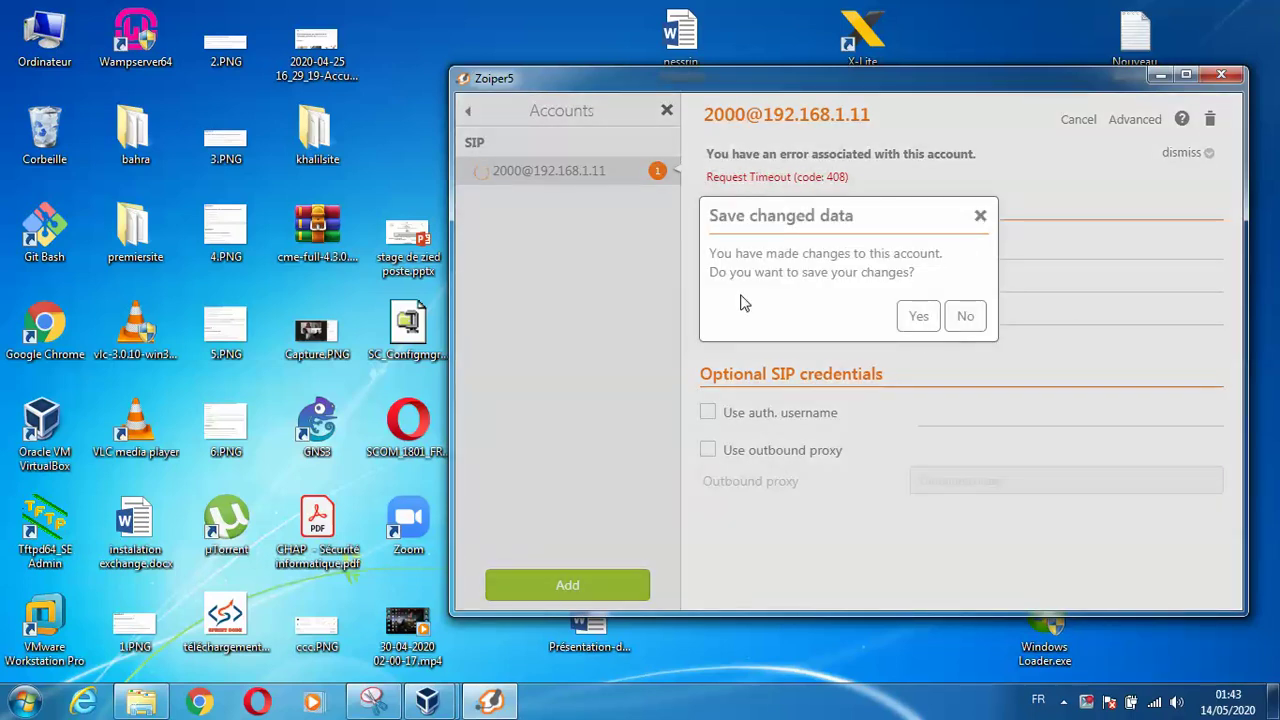
pyautogui.click(918, 316)
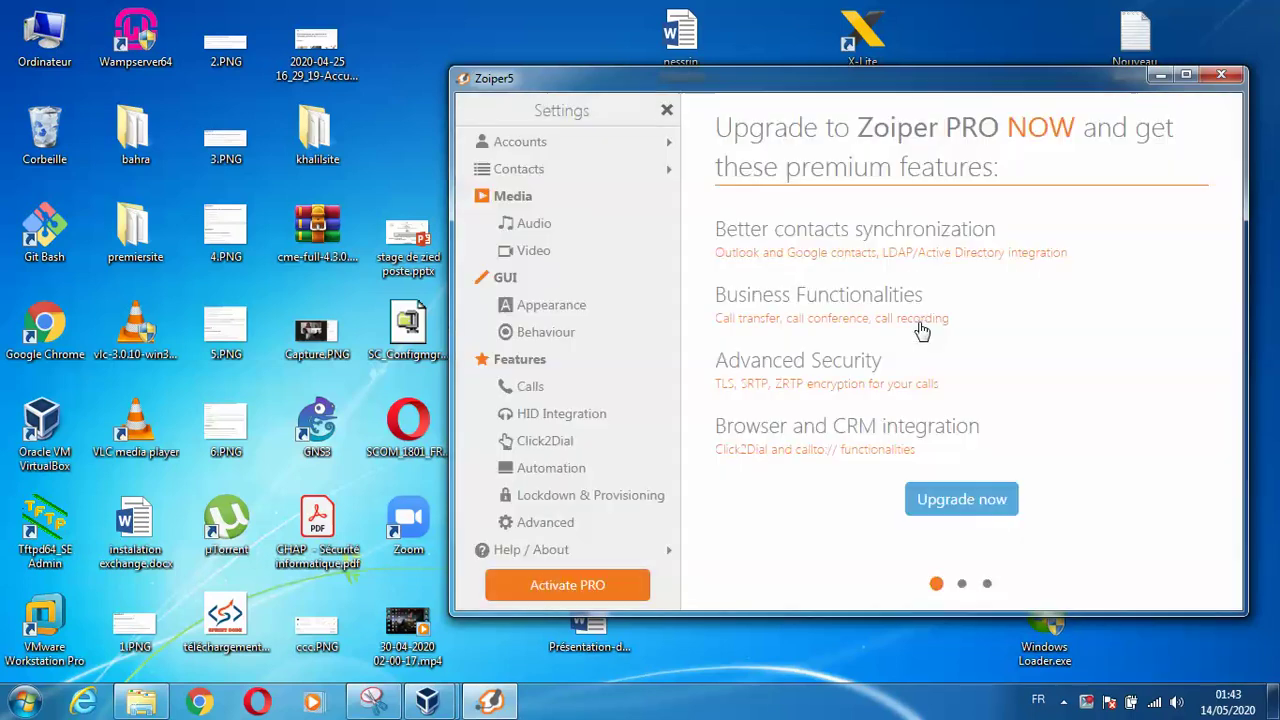
pyautogui.click(537, 143)
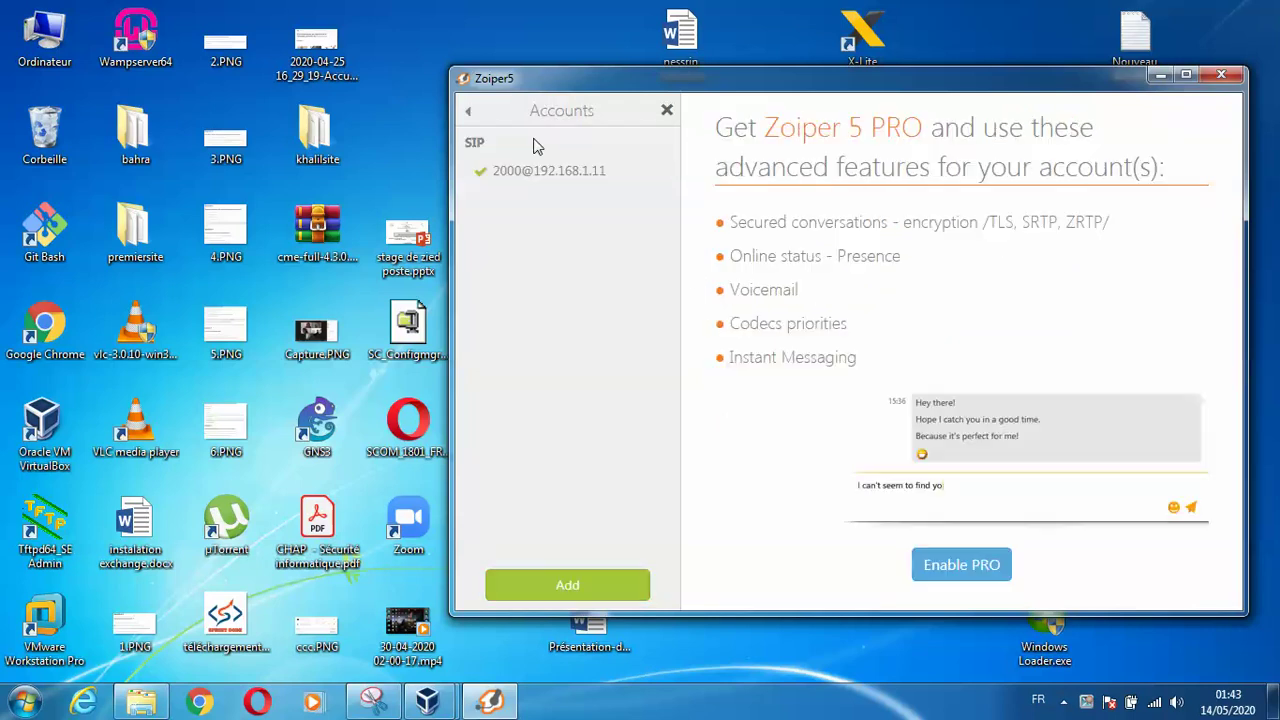
pyautogui.click(595, 178)
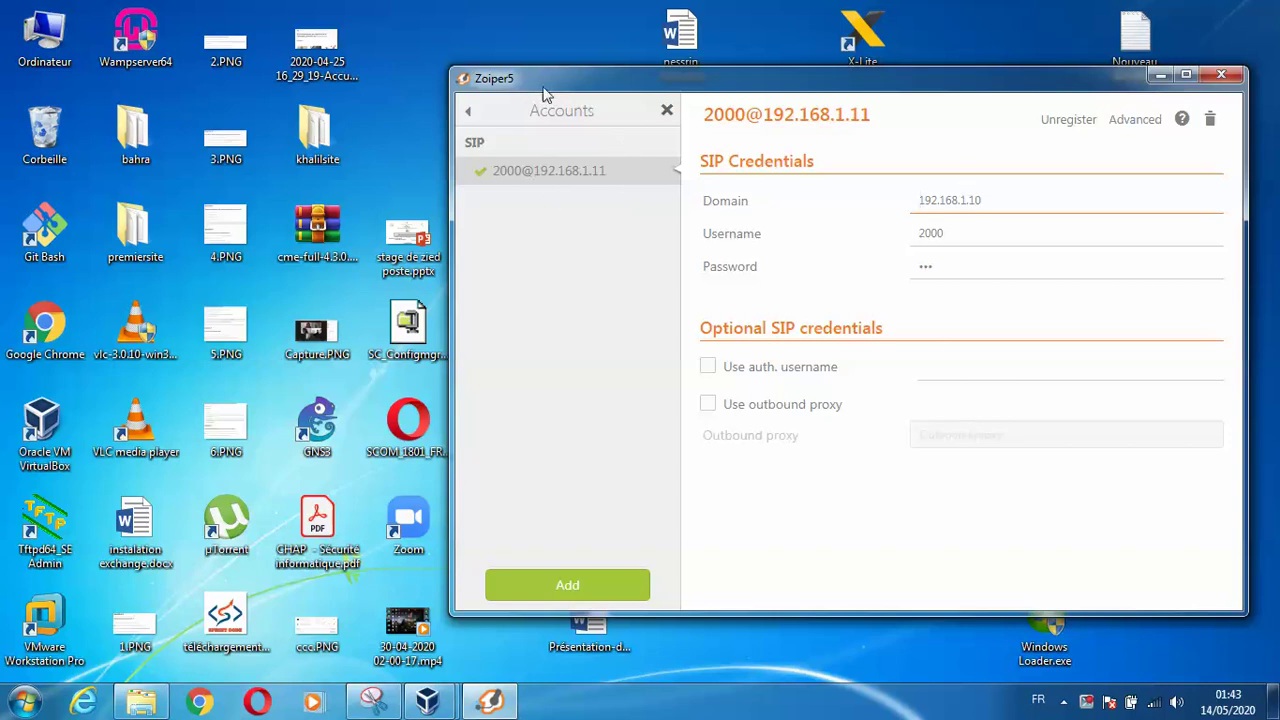
pyautogui.click(467, 112)
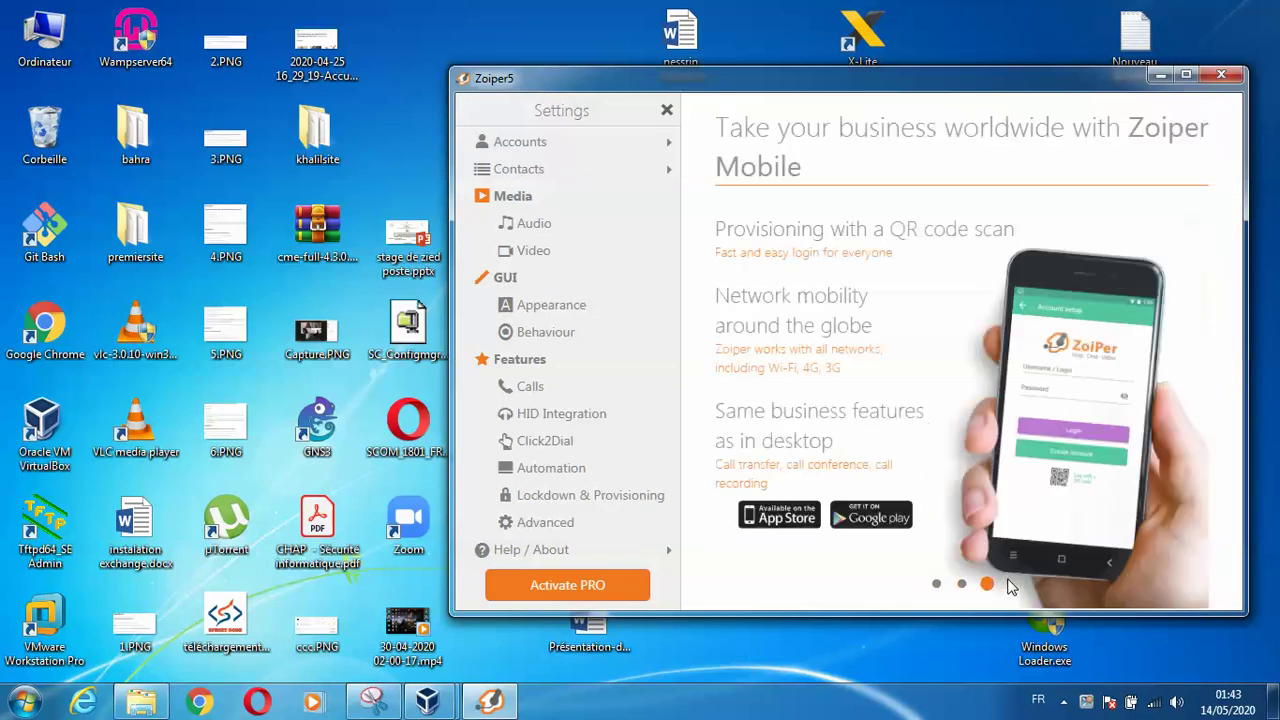
# Close the Zoiper window and reopen it from the hidden tray icons
pyautogui.click(1221, 75)
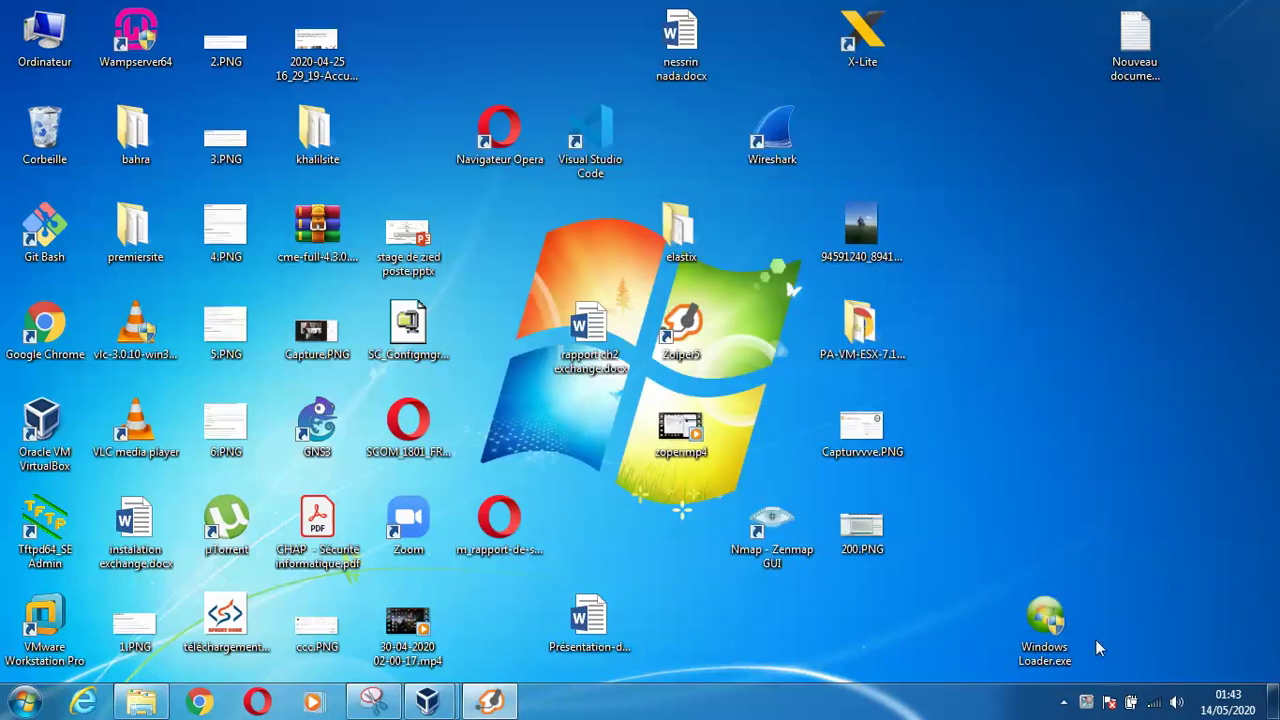
pyautogui.click(1064, 702)
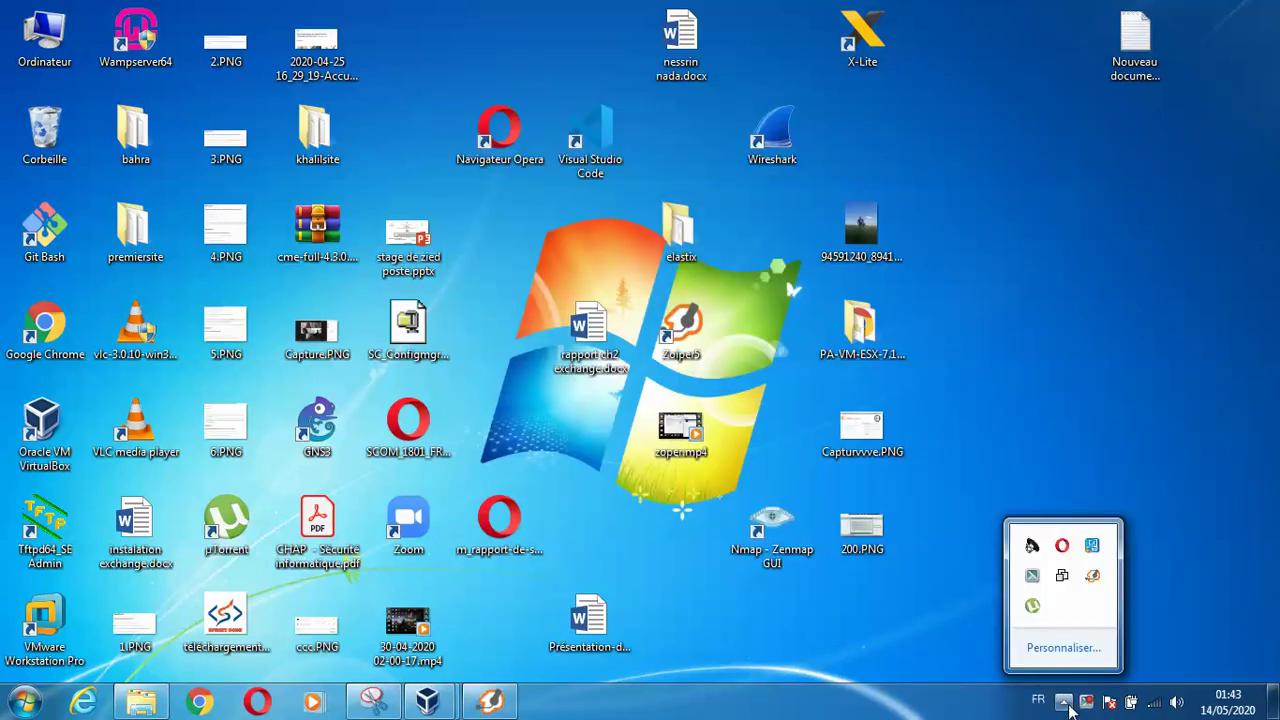
pyautogui.click(1092, 577)
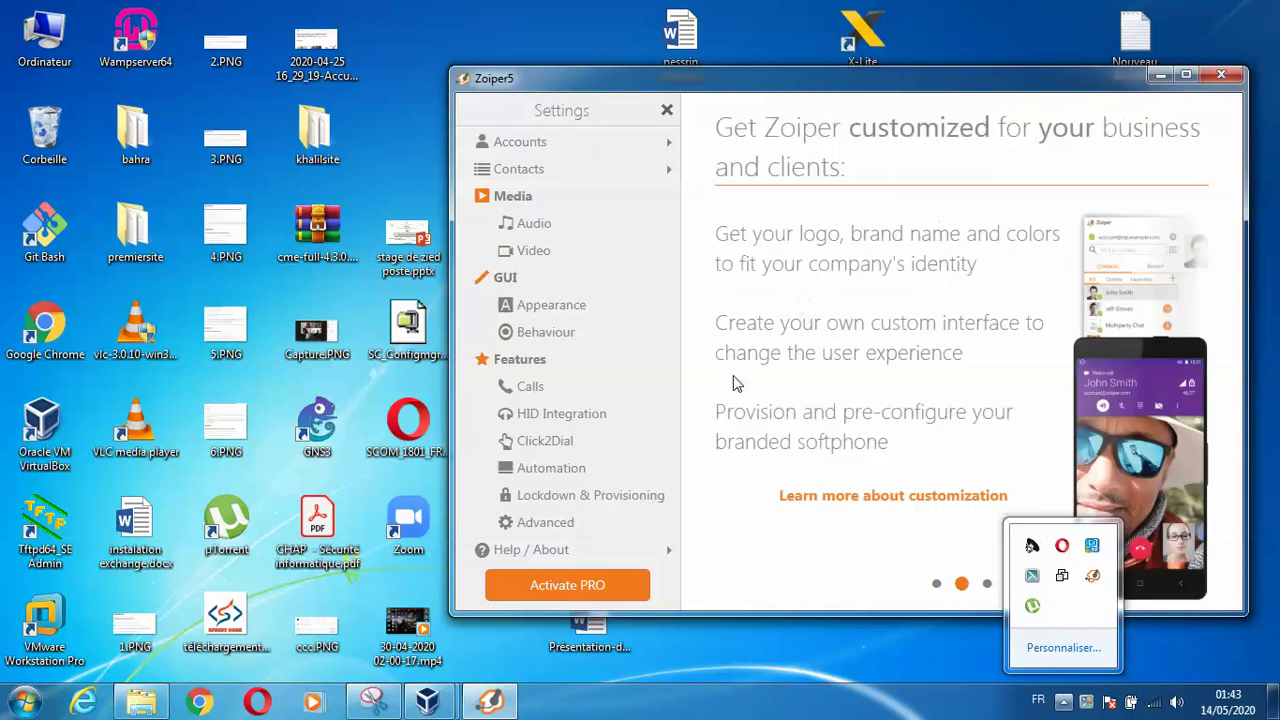
# Browse the Accounts and Contacts settings, then return to the compact call window
pyautogui.click(544, 152)
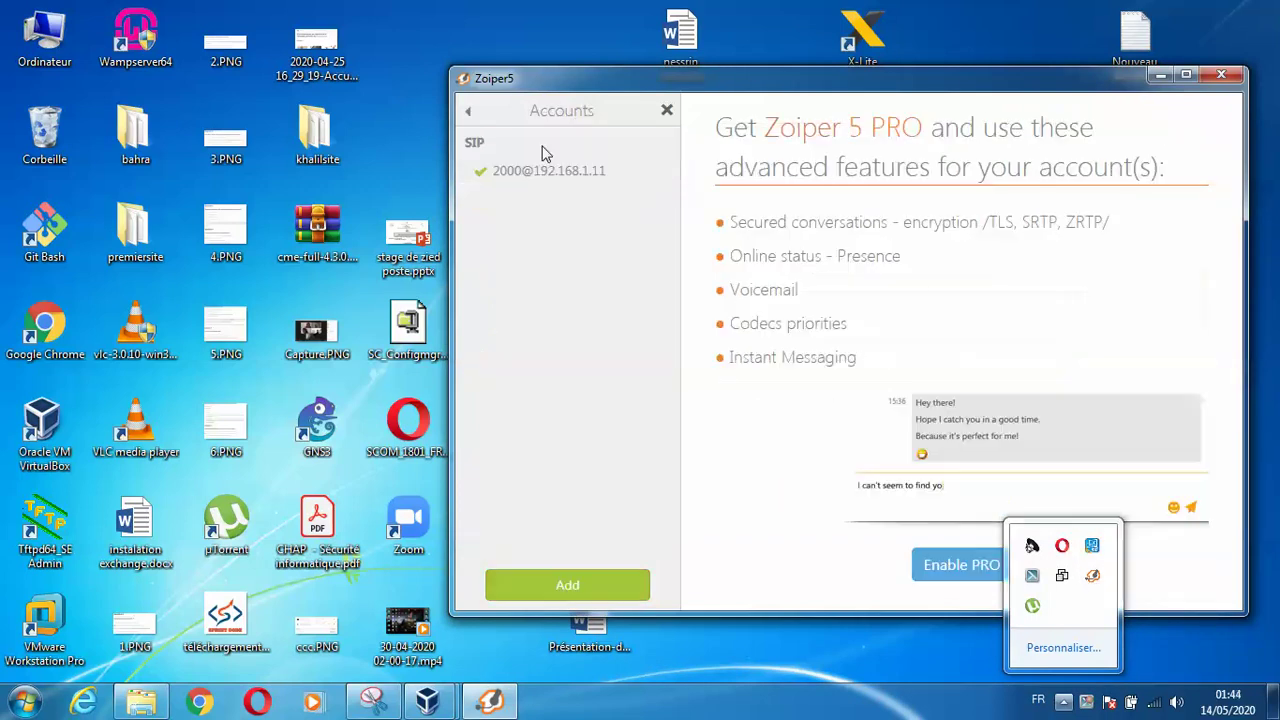
pyautogui.click(468, 113)
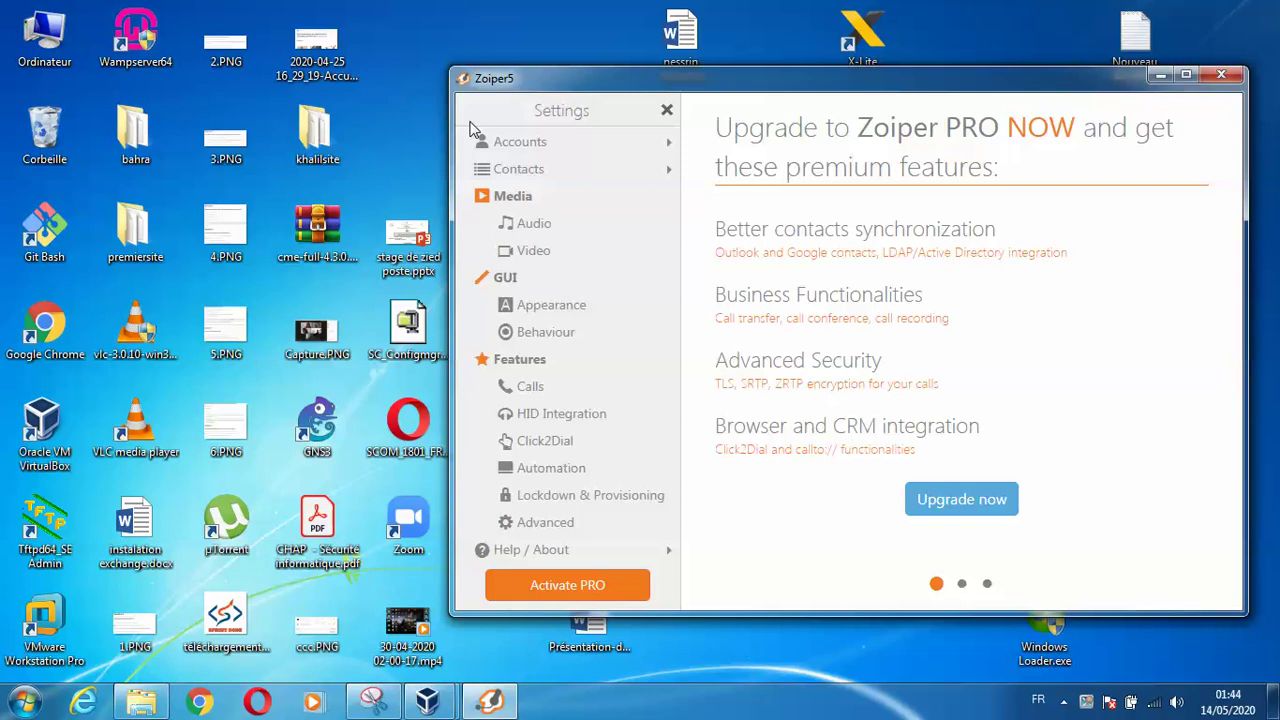
pyautogui.click(505, 172)
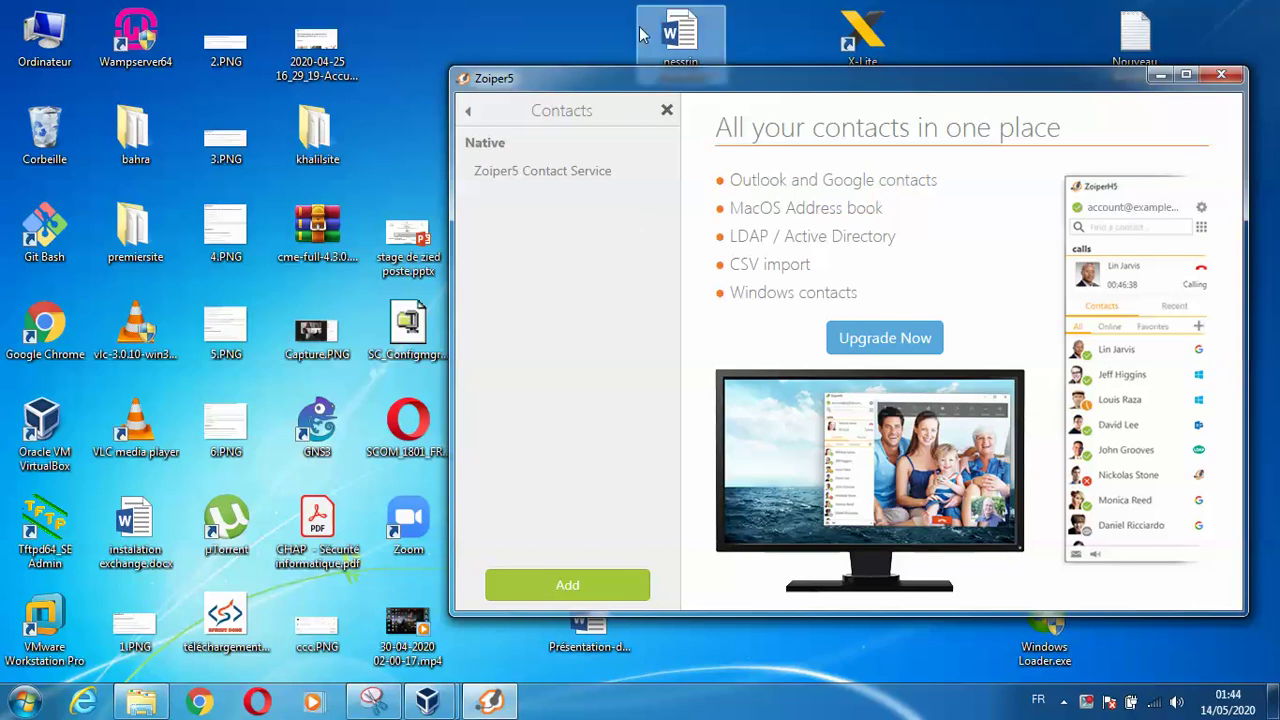
pyautogui.click(667, 111)
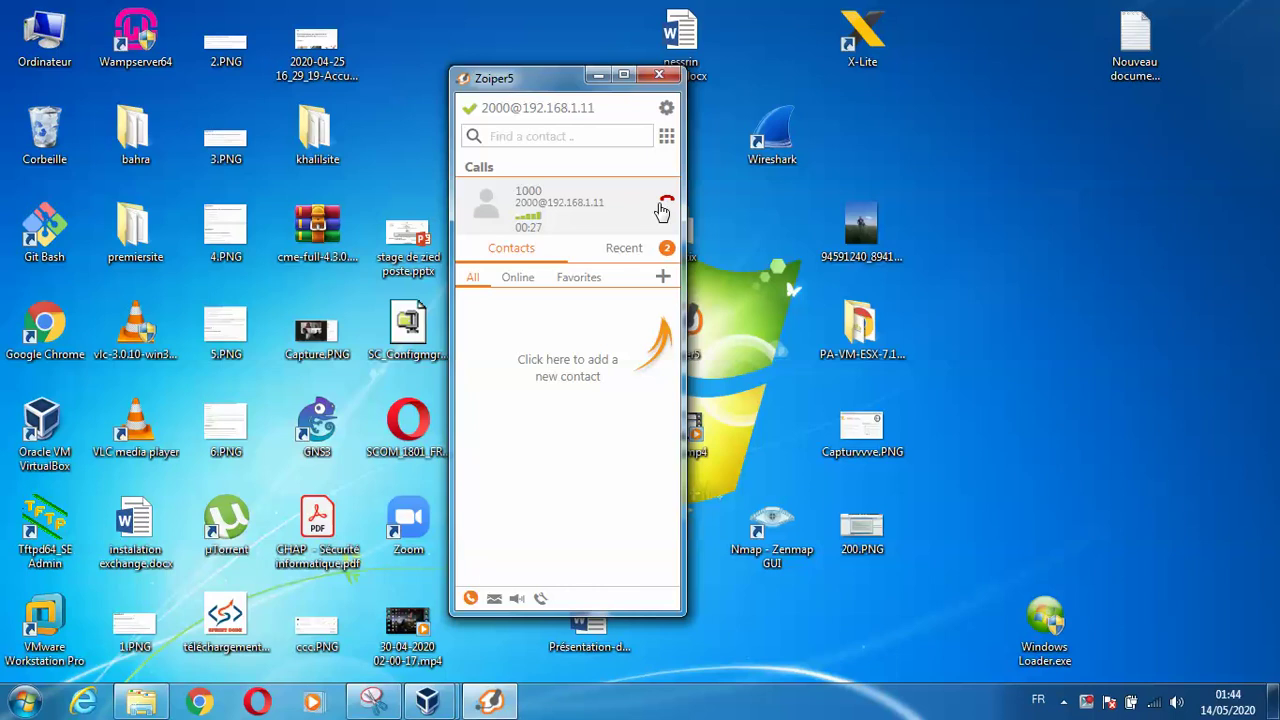
# Hang up the call with extension 1000 and check the Recent calls list
pyautogui.click(664, 206)
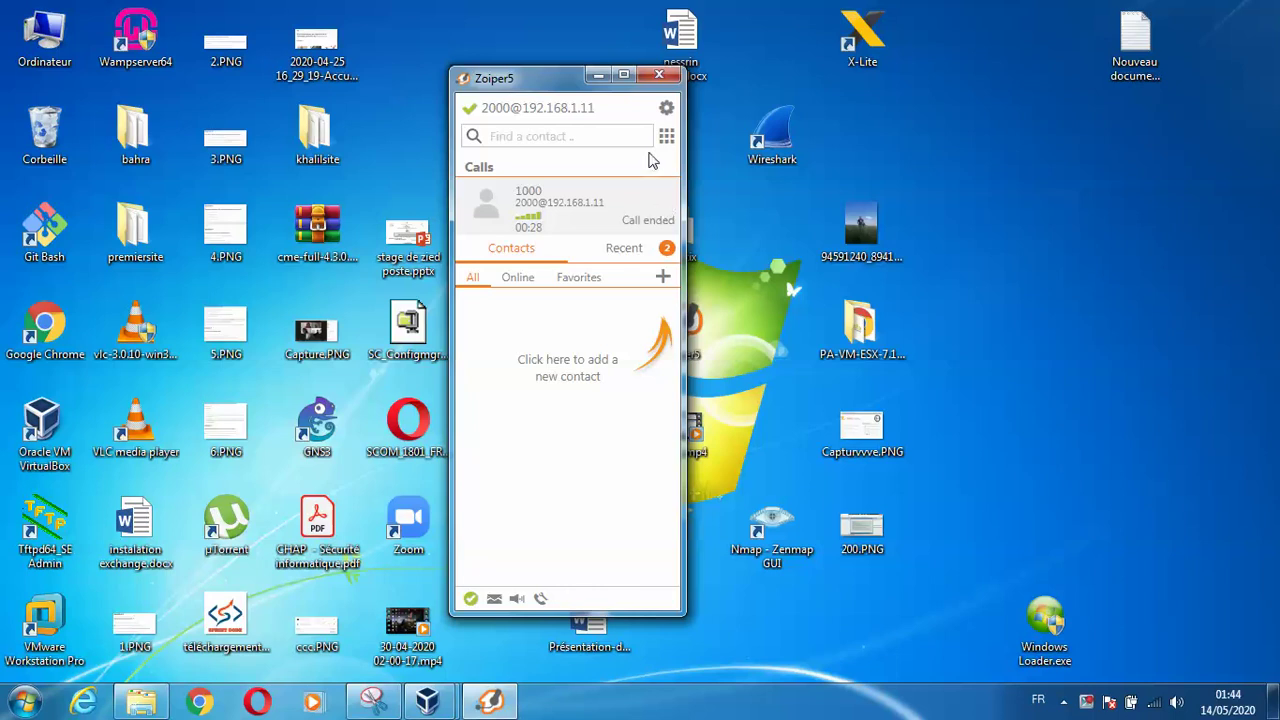
pyautogui.click(666, 137)
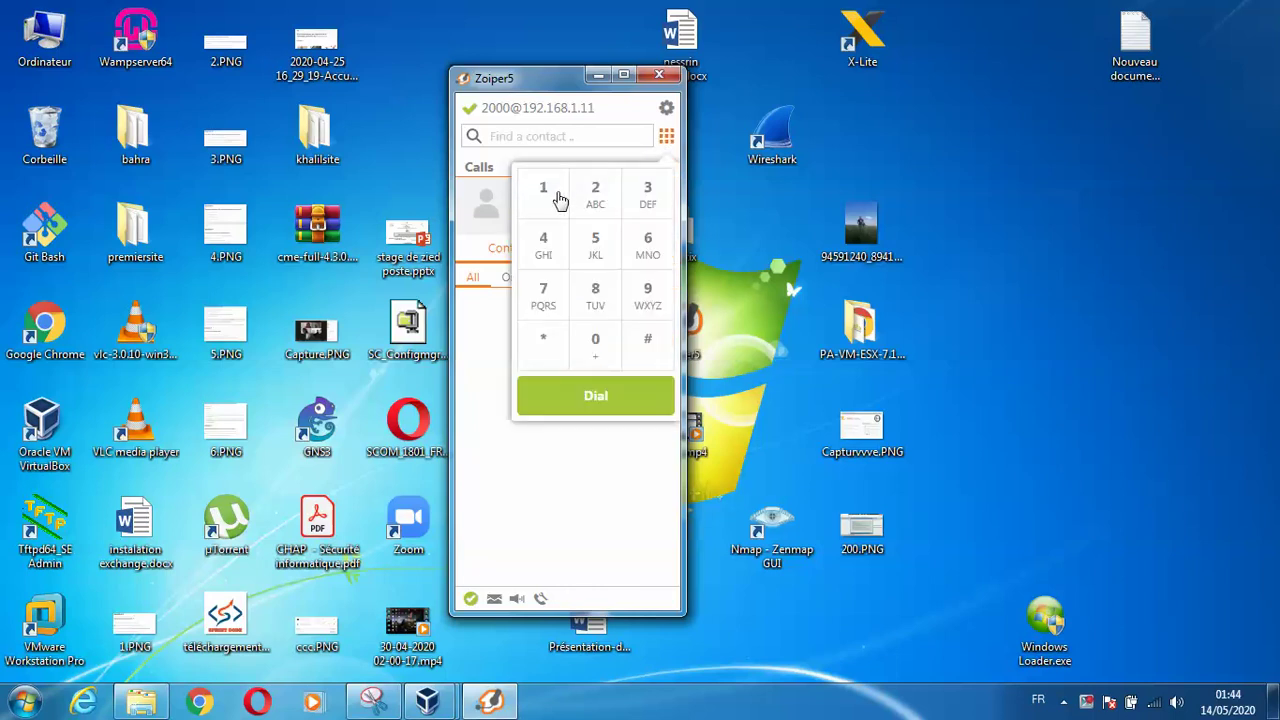
pyautogui.click(558, 195)
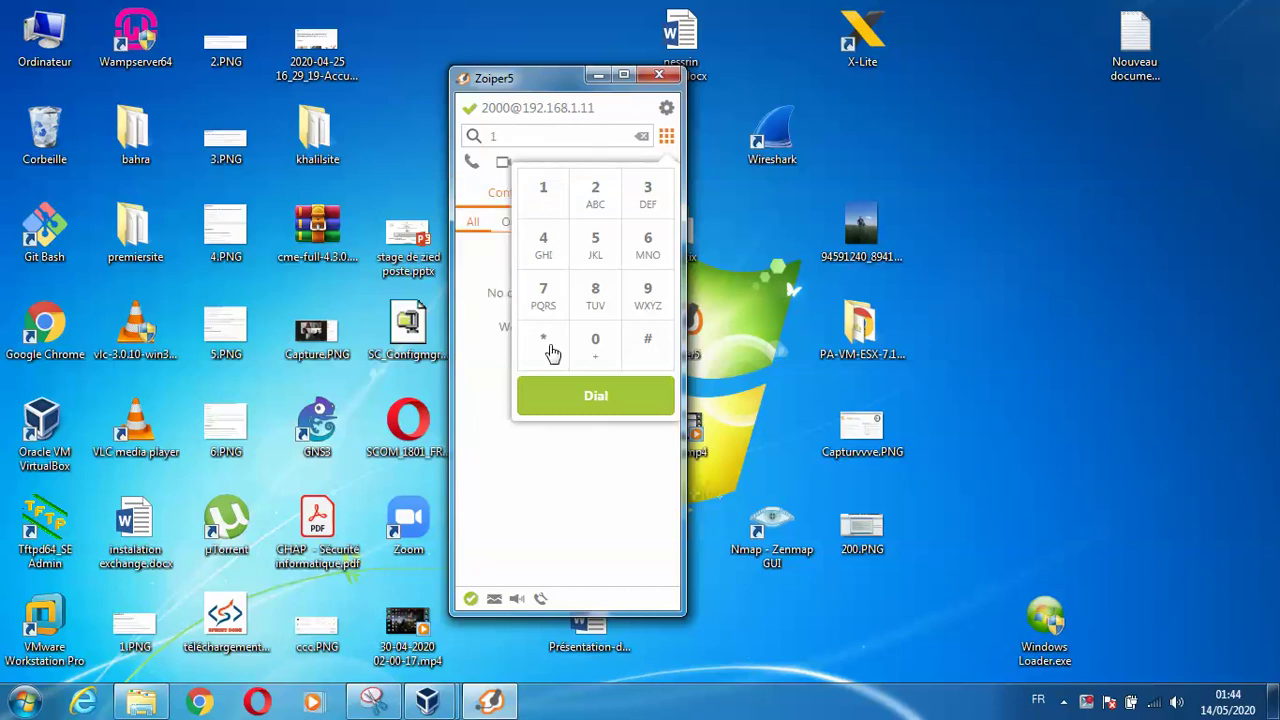
pyautogui.click(572, 490)
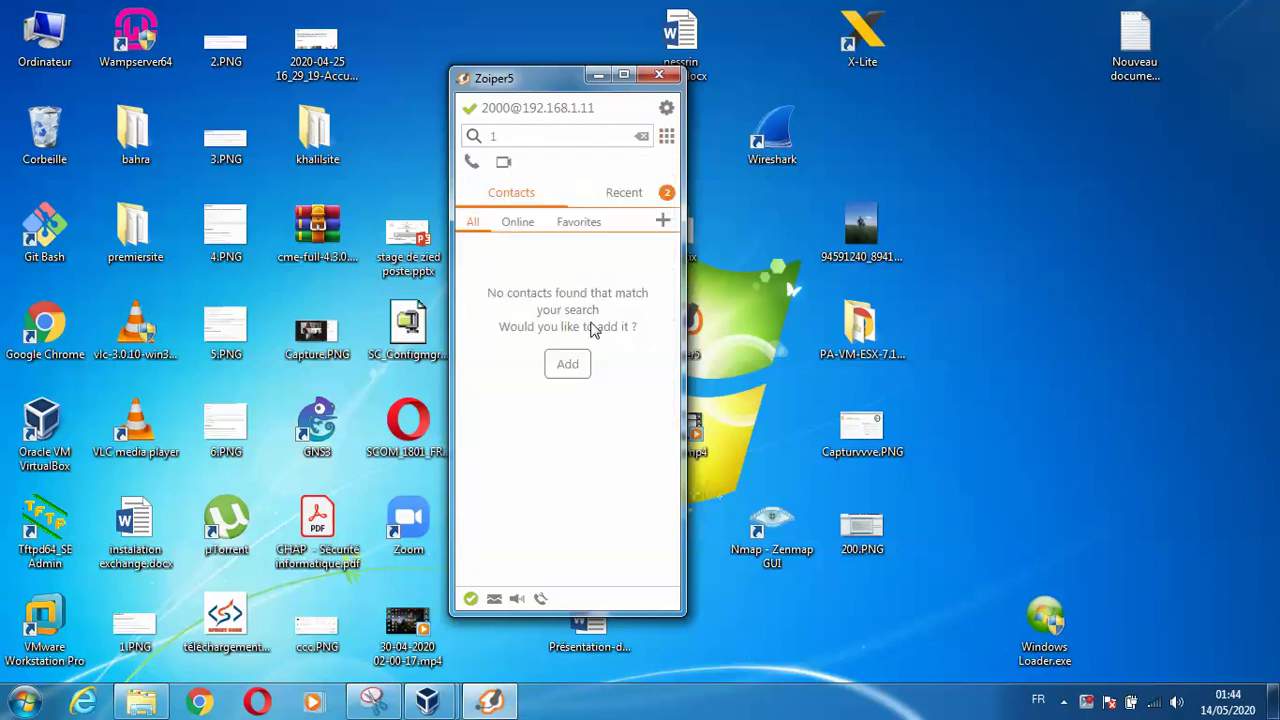
pyautogui.click(635, 203)
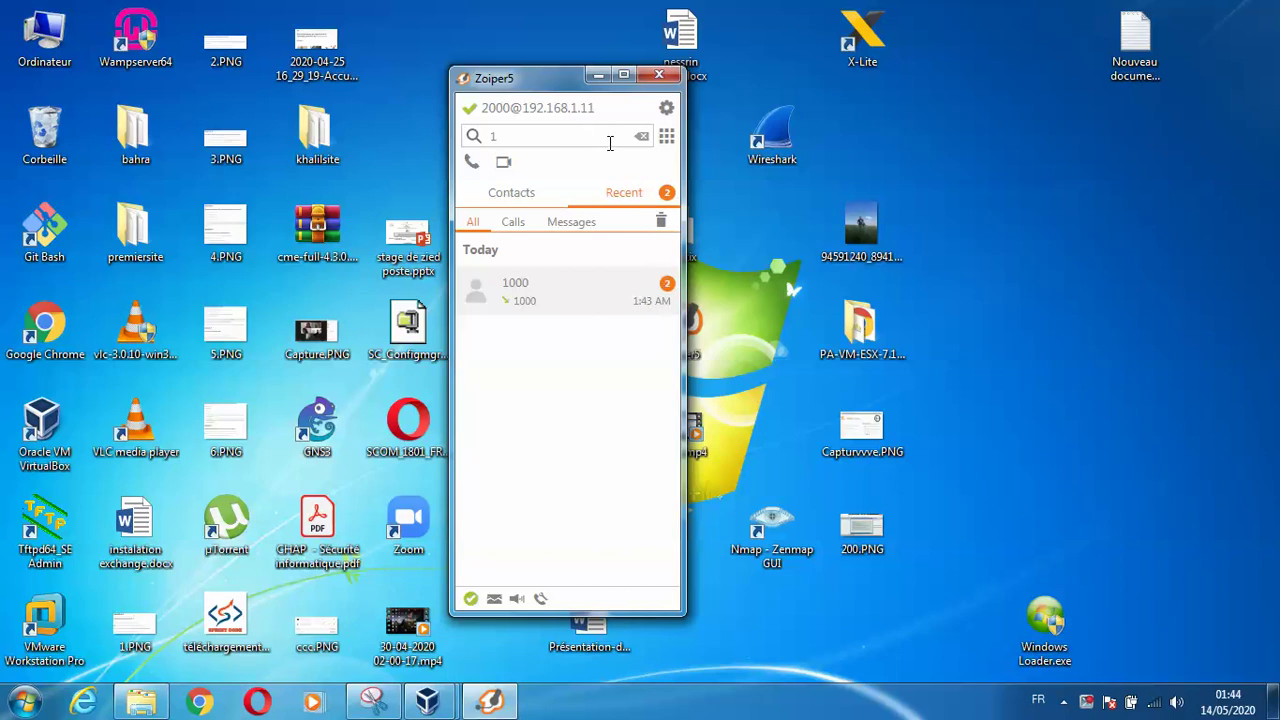
# Enter the number 1000 in the search field
pyautogui.click(666, 137)
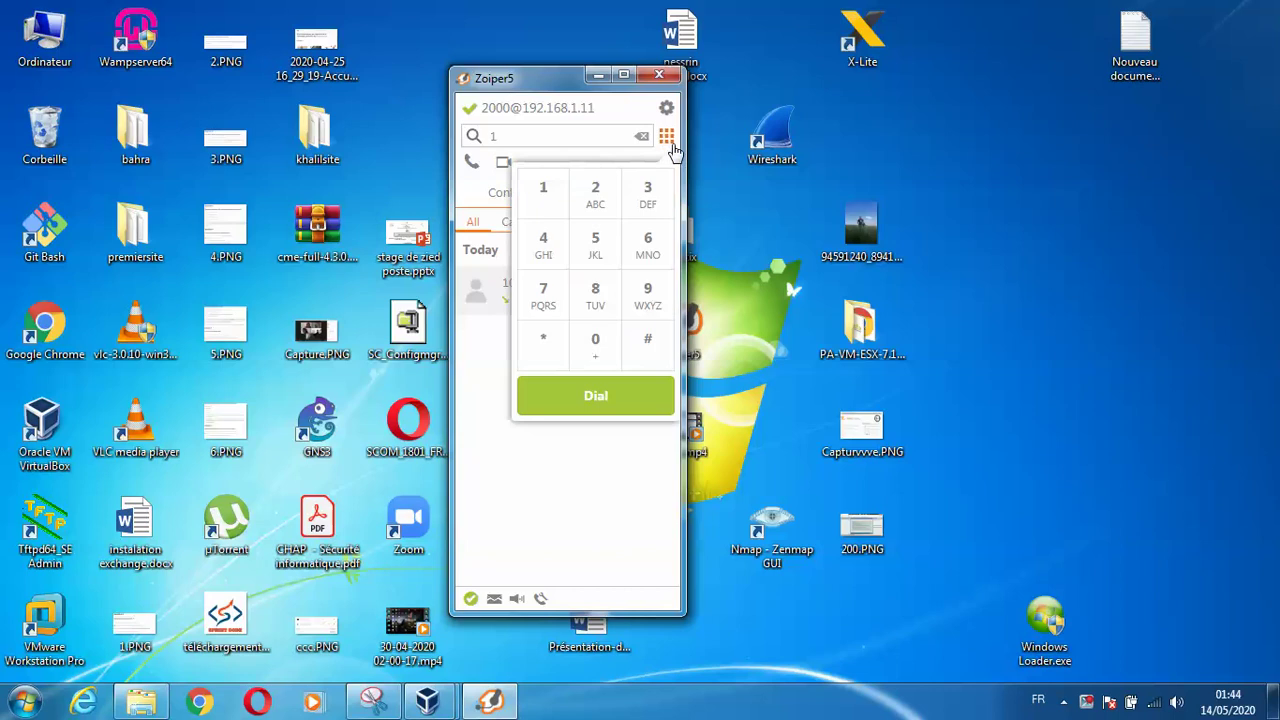
pyautogui.click(544, 195)
pyautogui.click(641, 137)
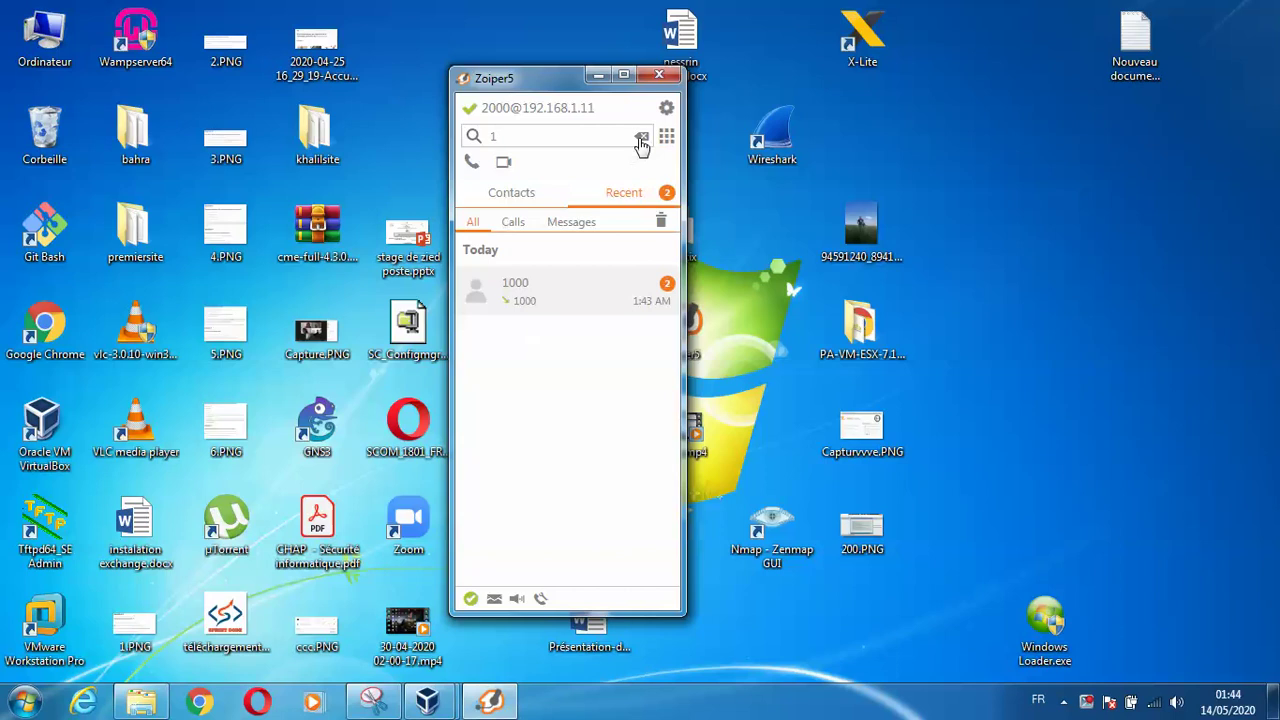
pyautogui.click(586, 140)
pyautogui.write('000')
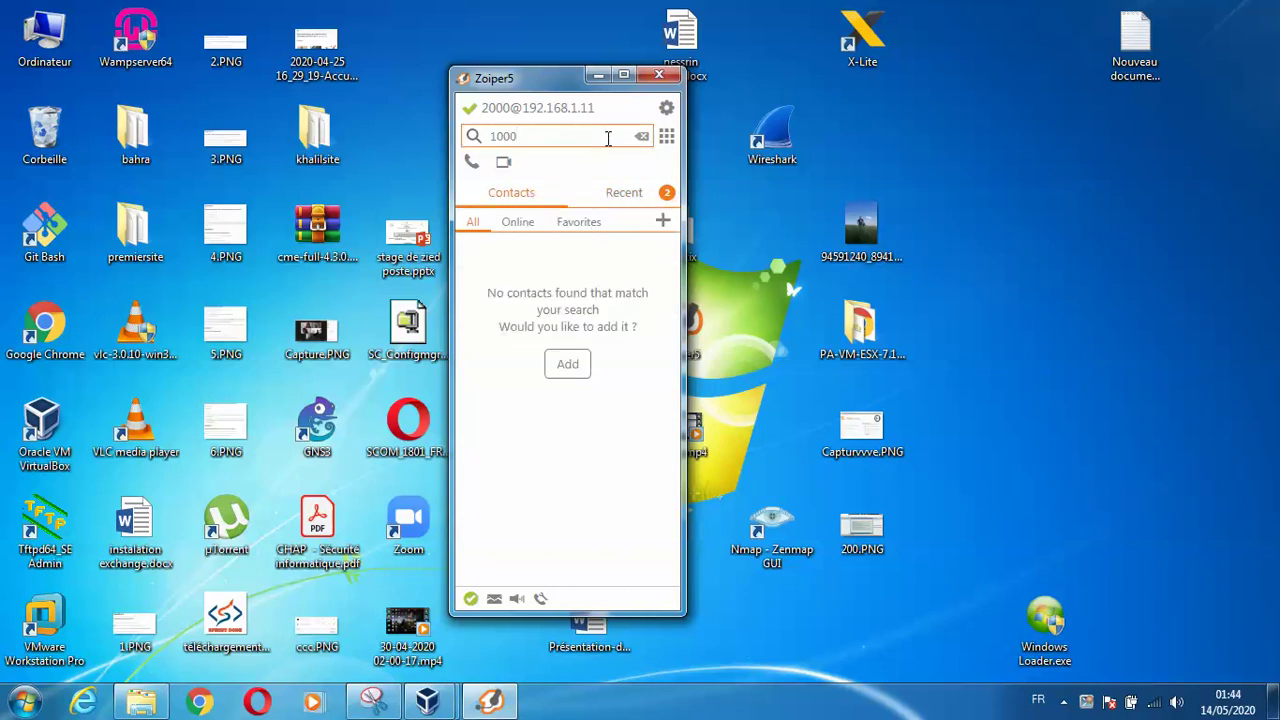
# Dial extension 1000, hang up, then answer 1000's incoming call
pyautogui.click(472, 166)
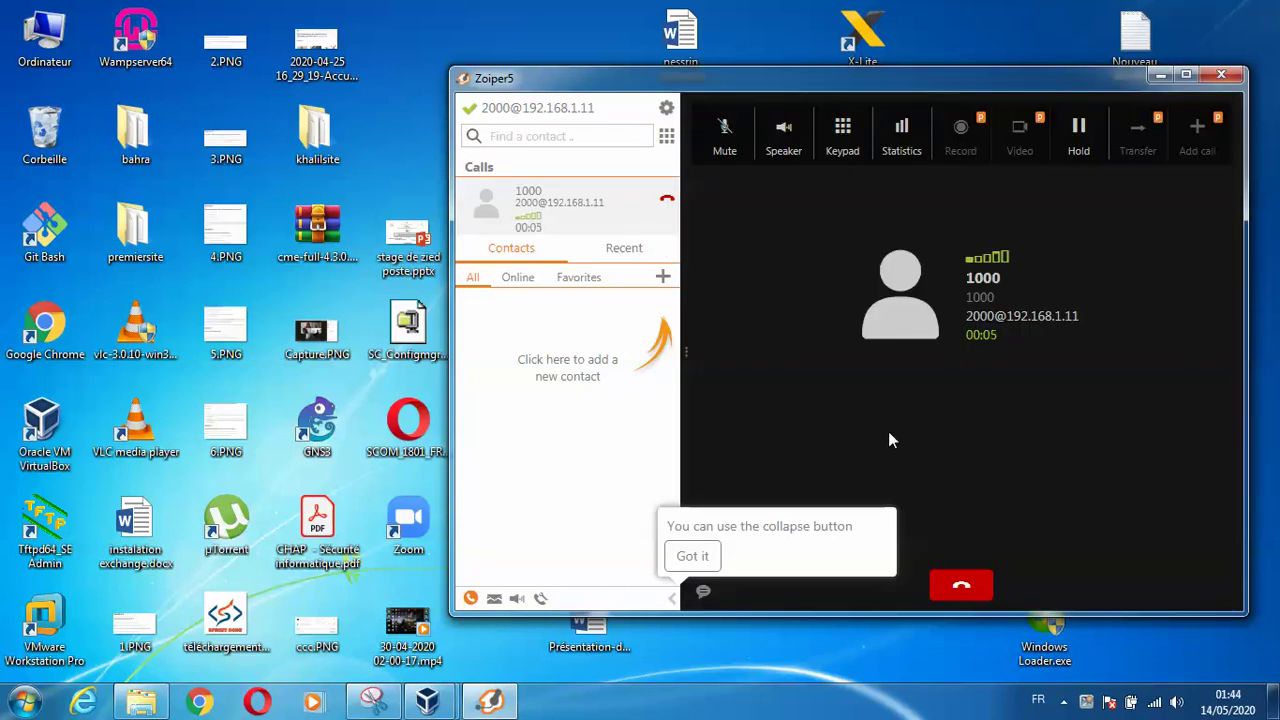
pyautogui.click(958, 588)
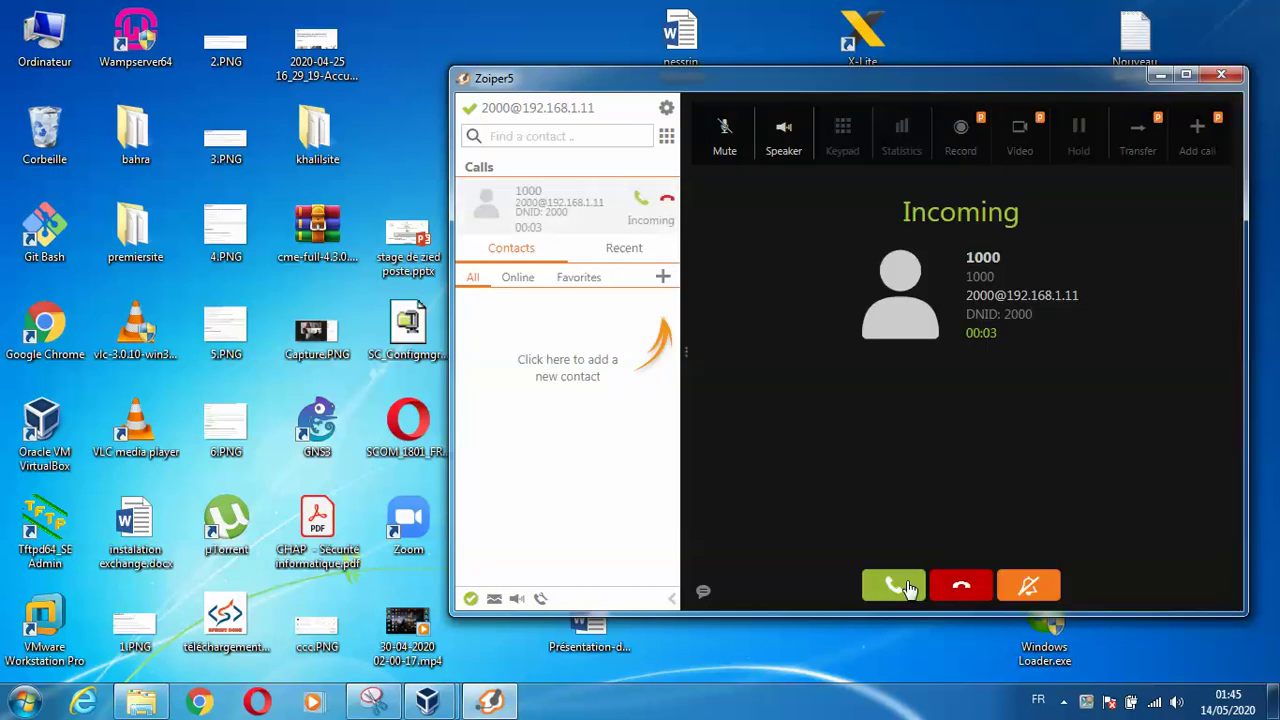
pyautogui.click(906, 586)
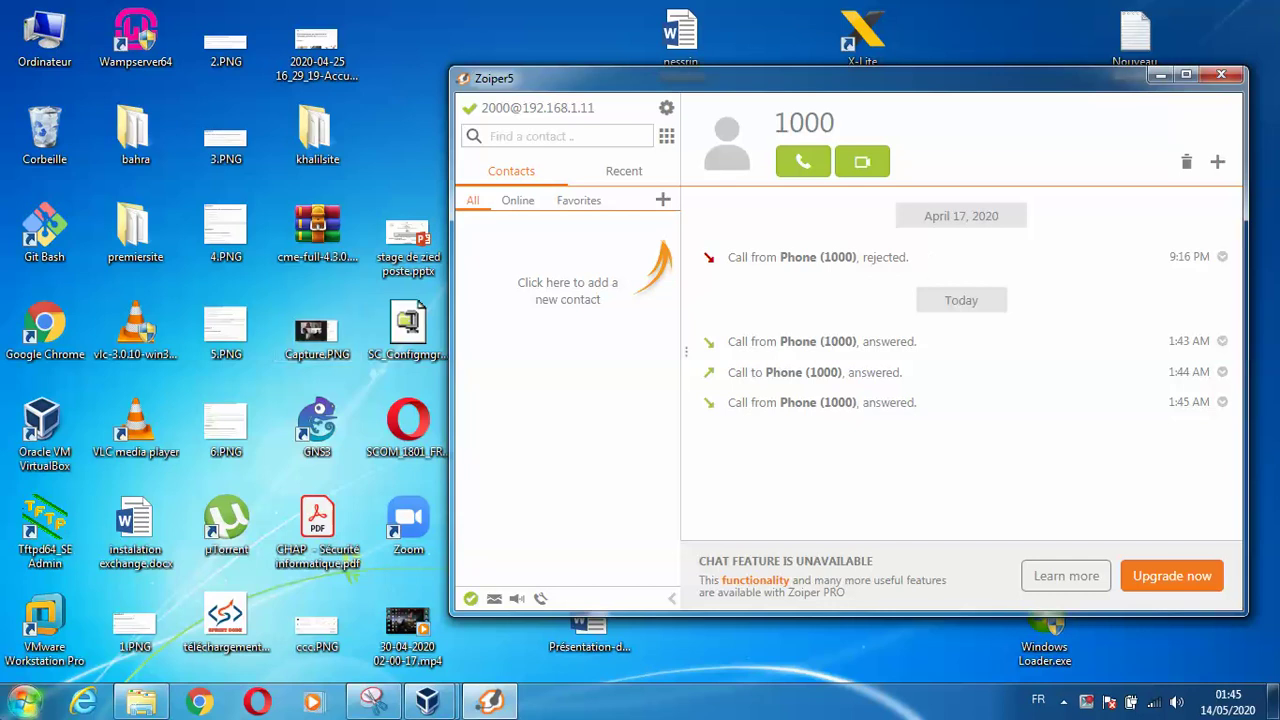
# Open the Windows Start menu to search for a program
pyautogui.click(24, 701)
# Search 'wire' in the Start menu and launch Wireshark
pyautogui.write('wire')
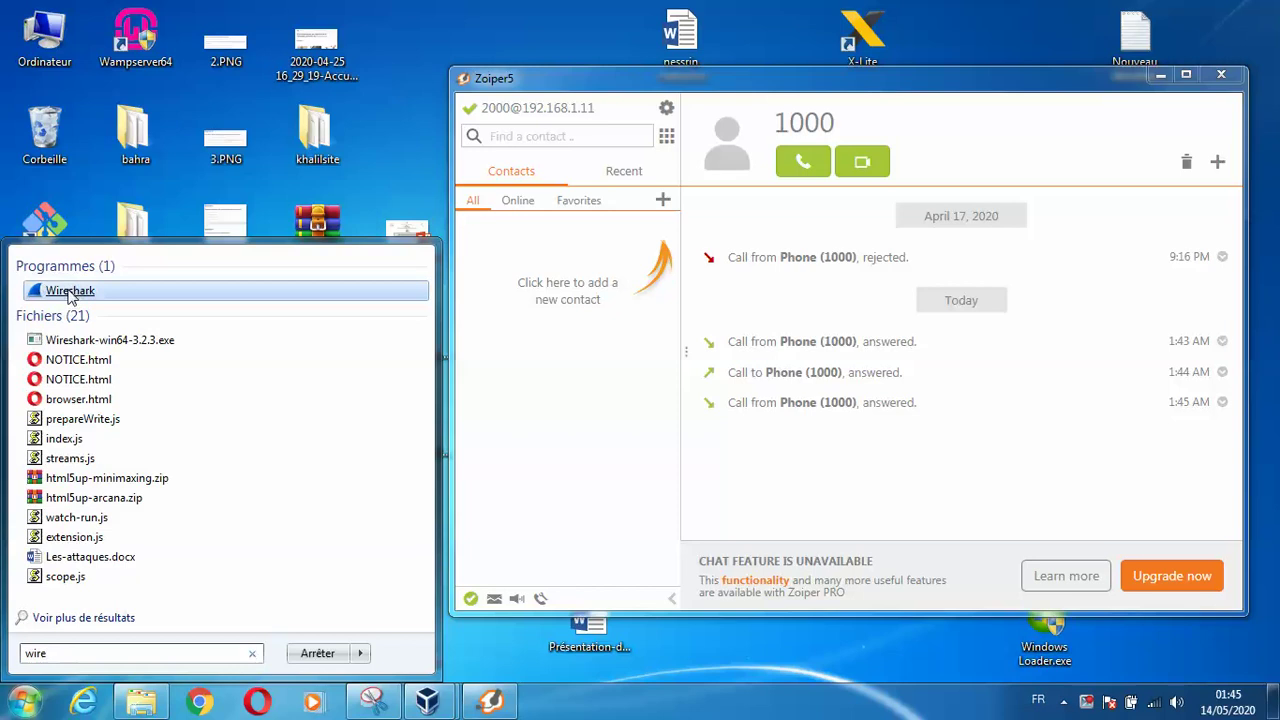
pyautogui.click(68, 289)
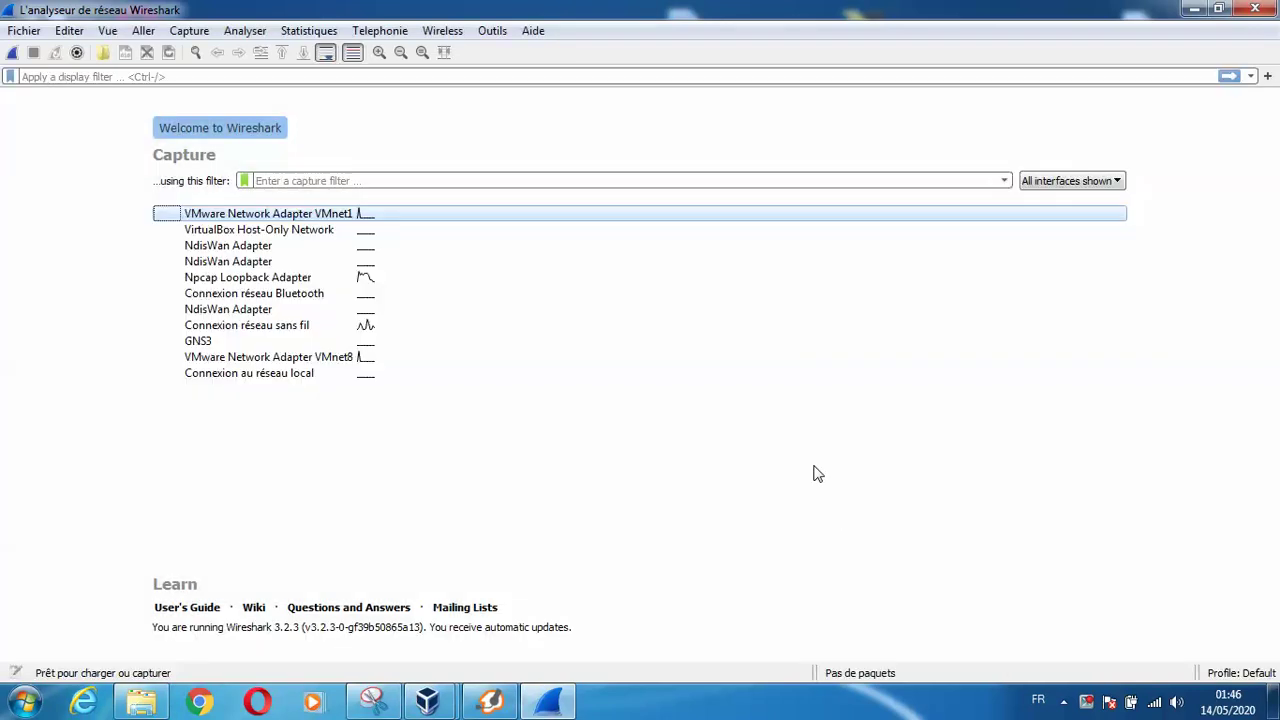
# Begin a live packet capture on the Connexion réseau sans fil interface
pyautogui.click(1086, 704)
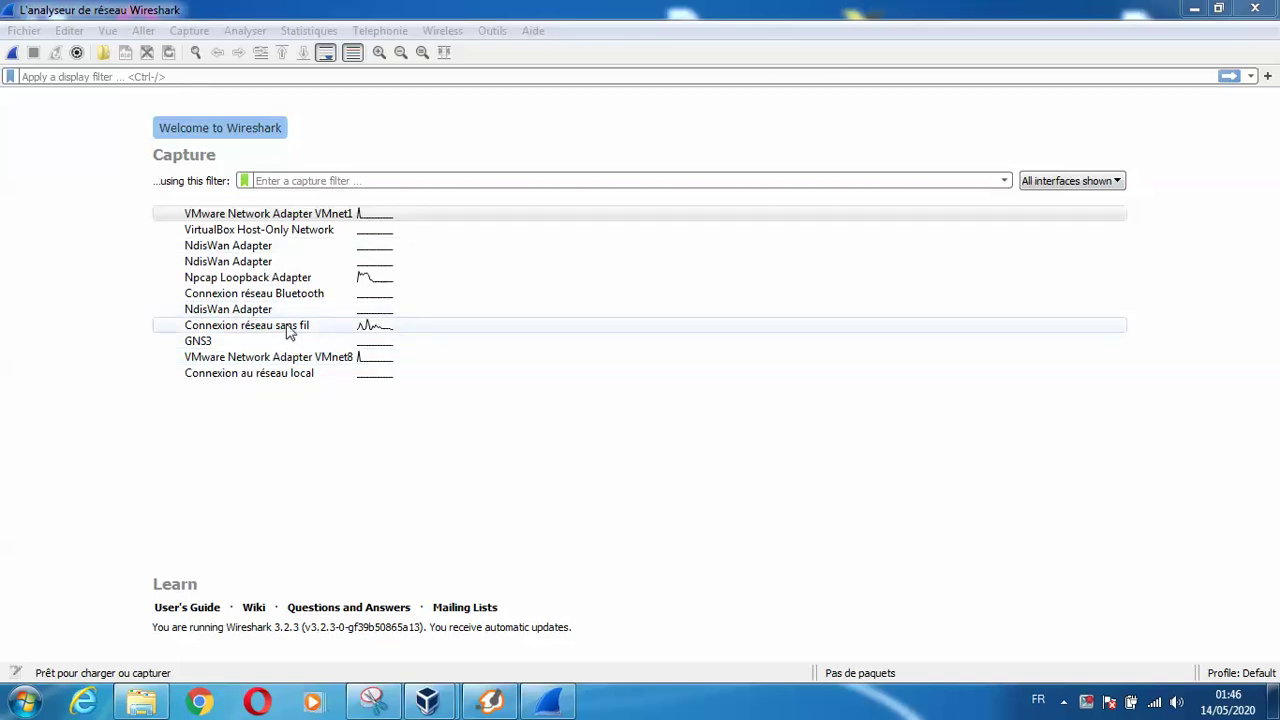
pyautogui.click(300, 335)
pyautogui.doubleClick(300, 335)
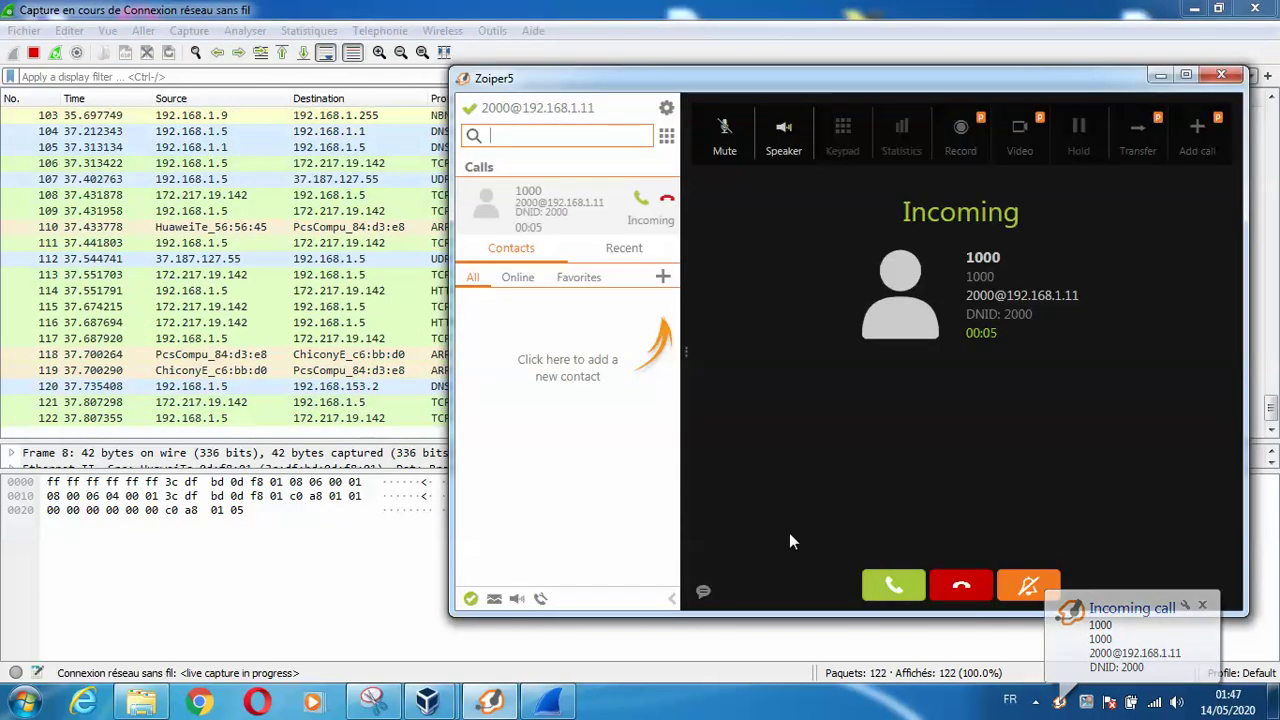
# Answer 1000's incoming call in Zoiper, then go to Wireshark's Telephonie menu
pyautogui.click(893, 585)
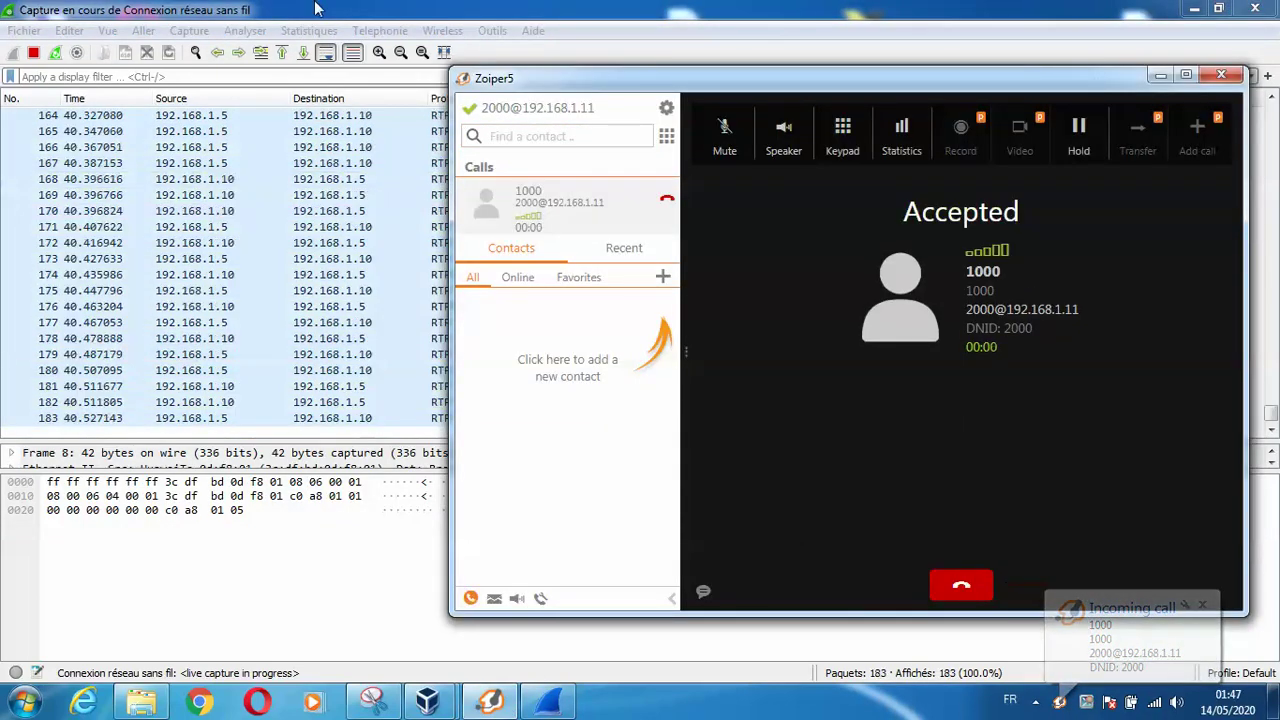
pyautogui.click(315, 8)
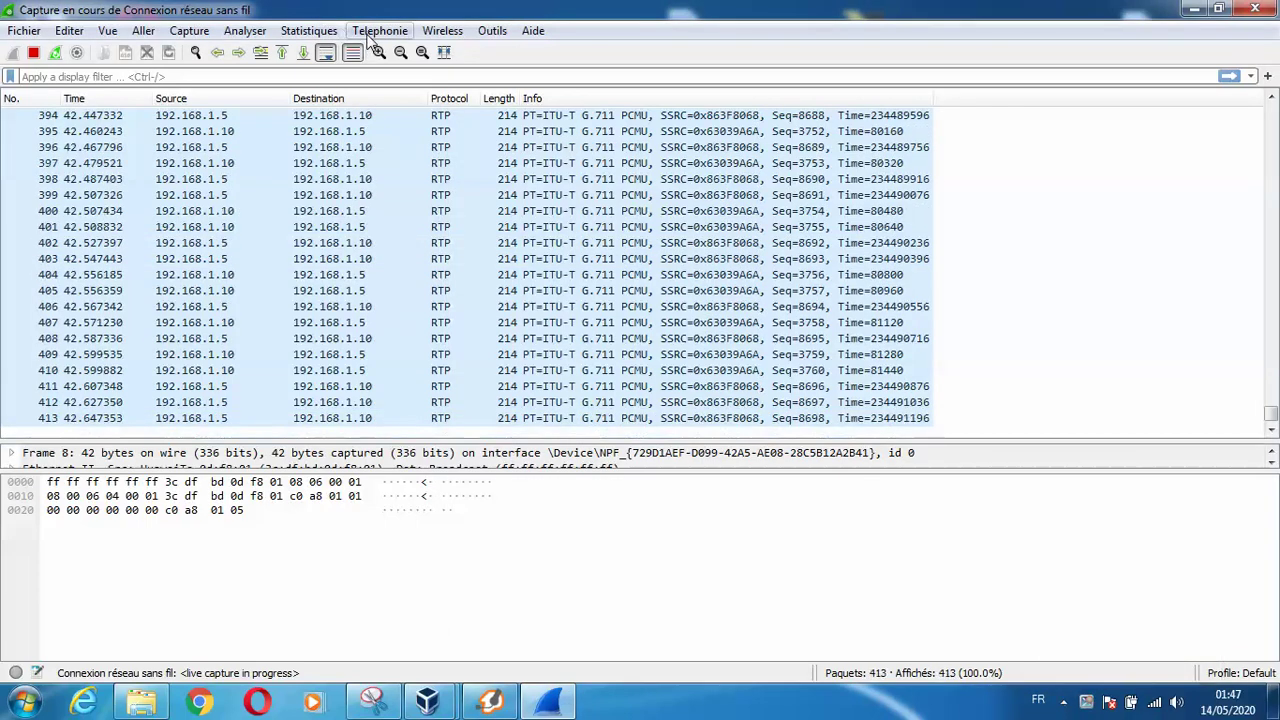
pyautogui.click(370, 34)
# Open Appels VoIP, select the SIP call from 1000 to 2000, and show its Séquence Flux
pyautogui.click(392, 40)
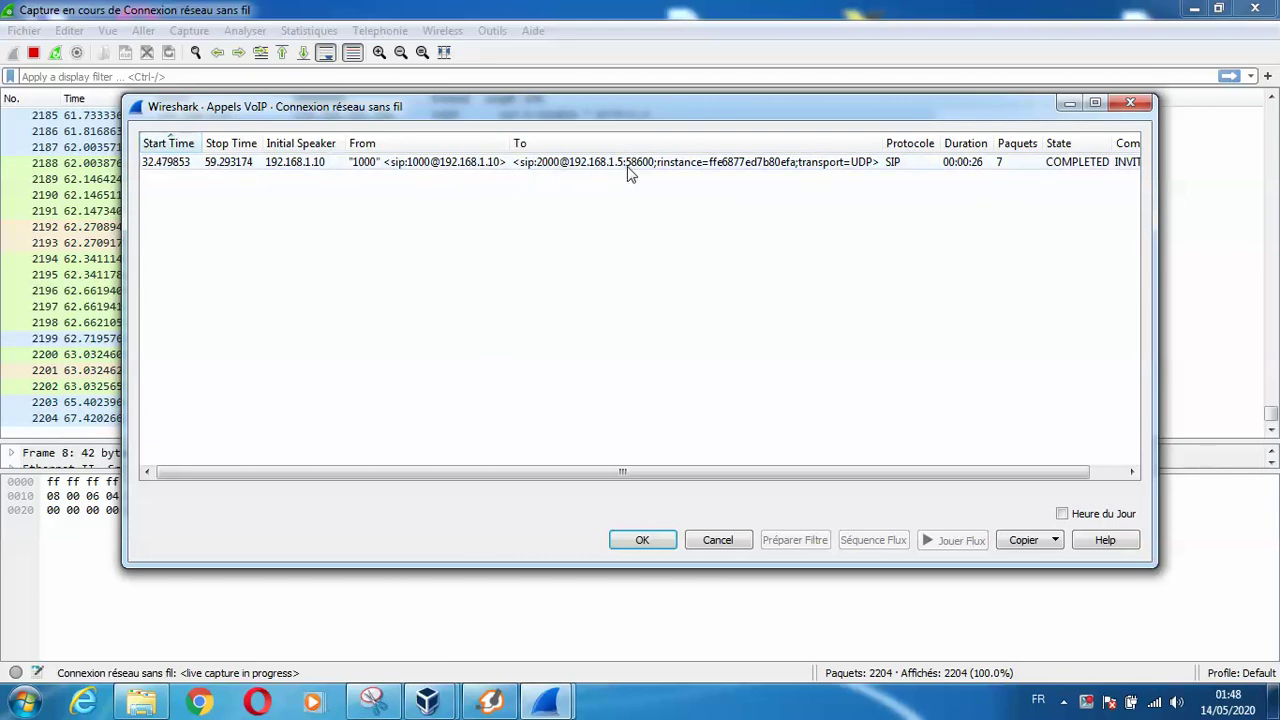
pyautogui.click(682, 170)
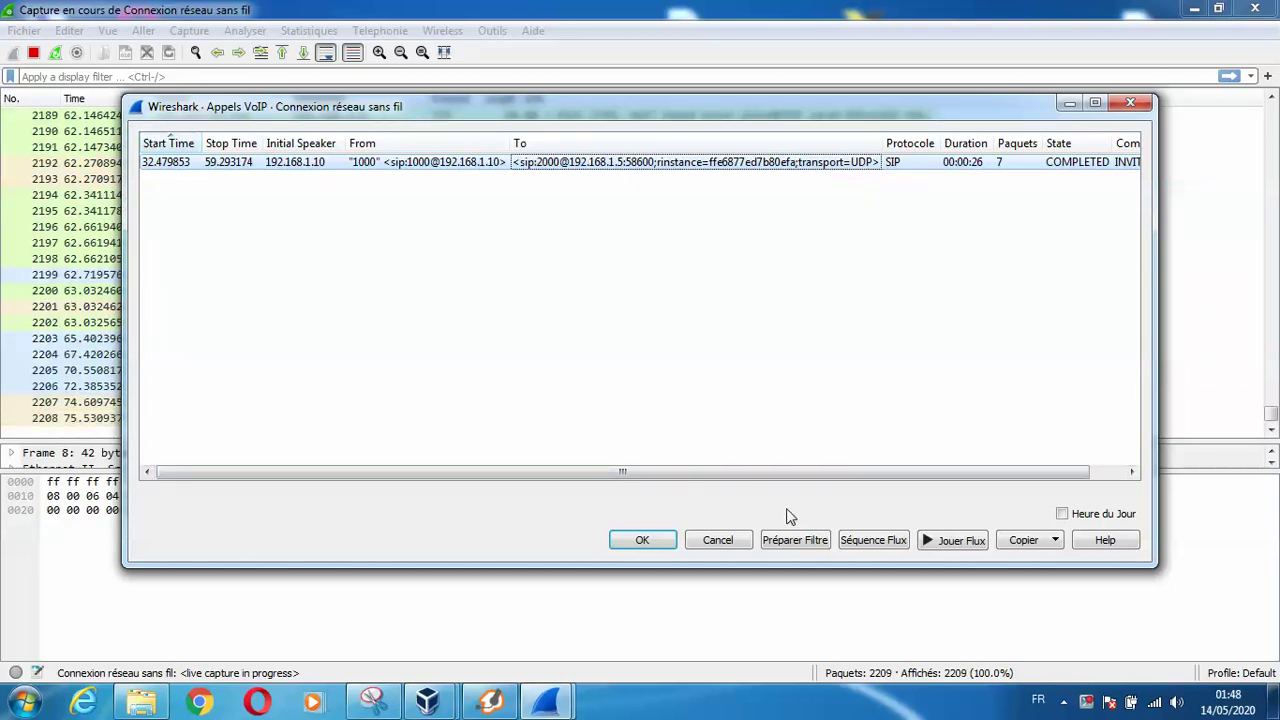
pyautogui.click(873, 540)
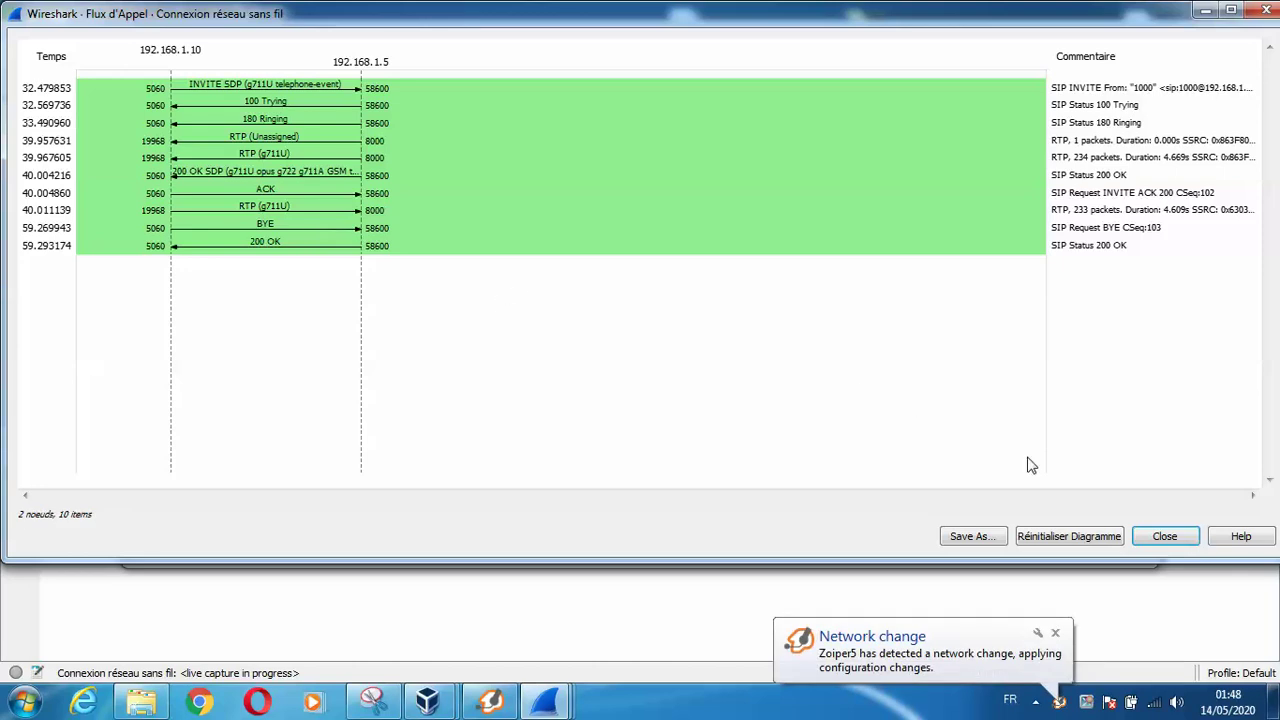
# Close the call flow diagram and open the RTP Player for the call's two g711U streams
pyautogui.click(1165, 536)
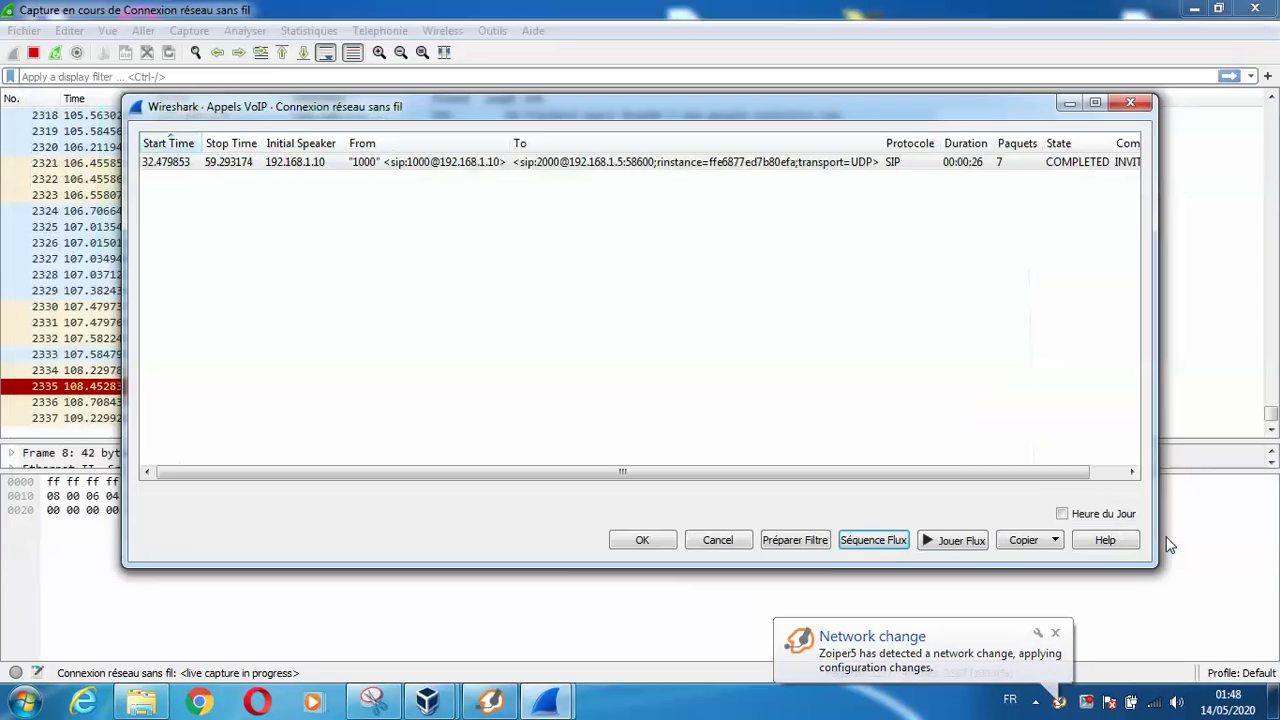
pyautogui.click(941, 539)
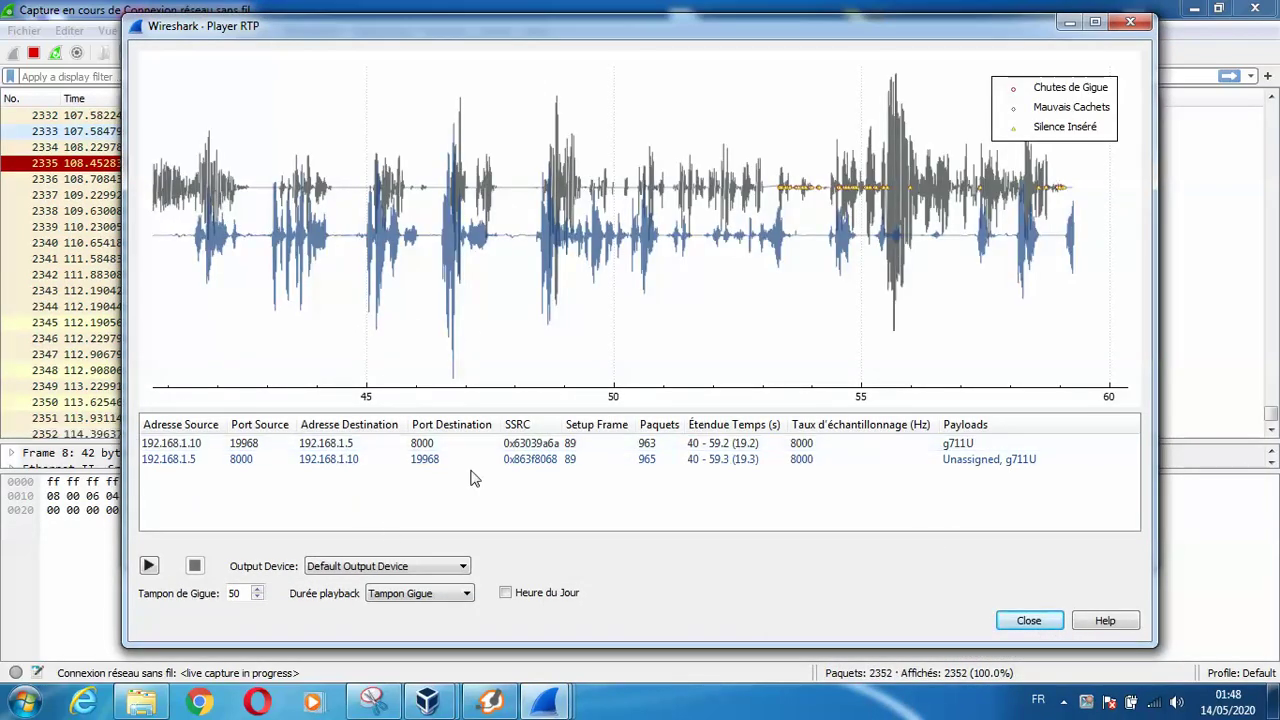
# Play back the recorded call audio between 192.168.1.5 and 192.168.1.10
pyautogui.click(425, 462)
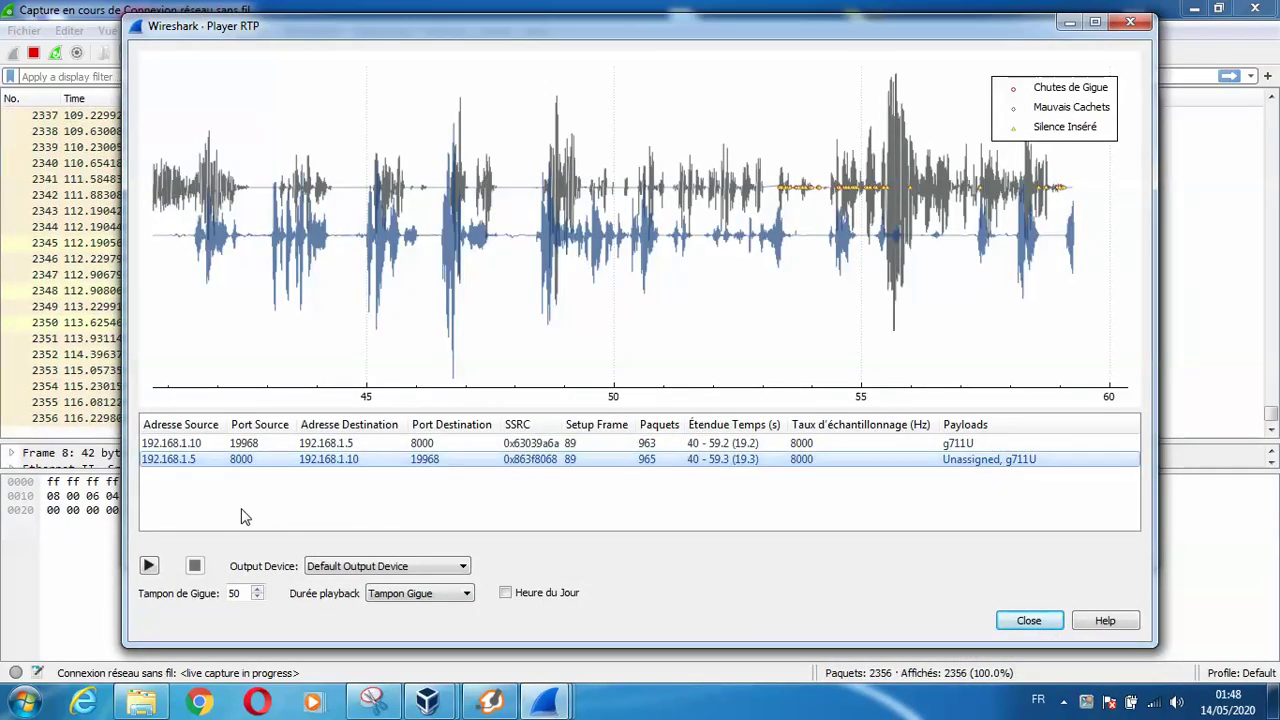
pyautogui.click(149, 566)
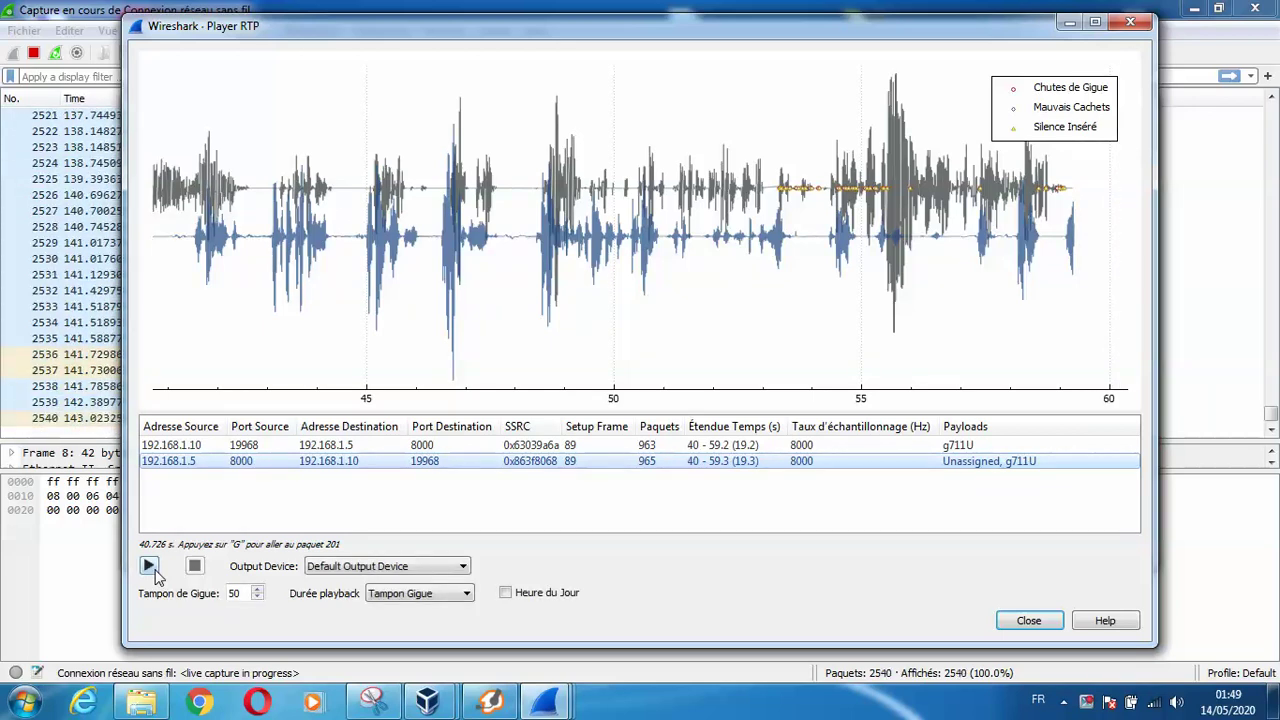
pyautogui.click(149, 566)
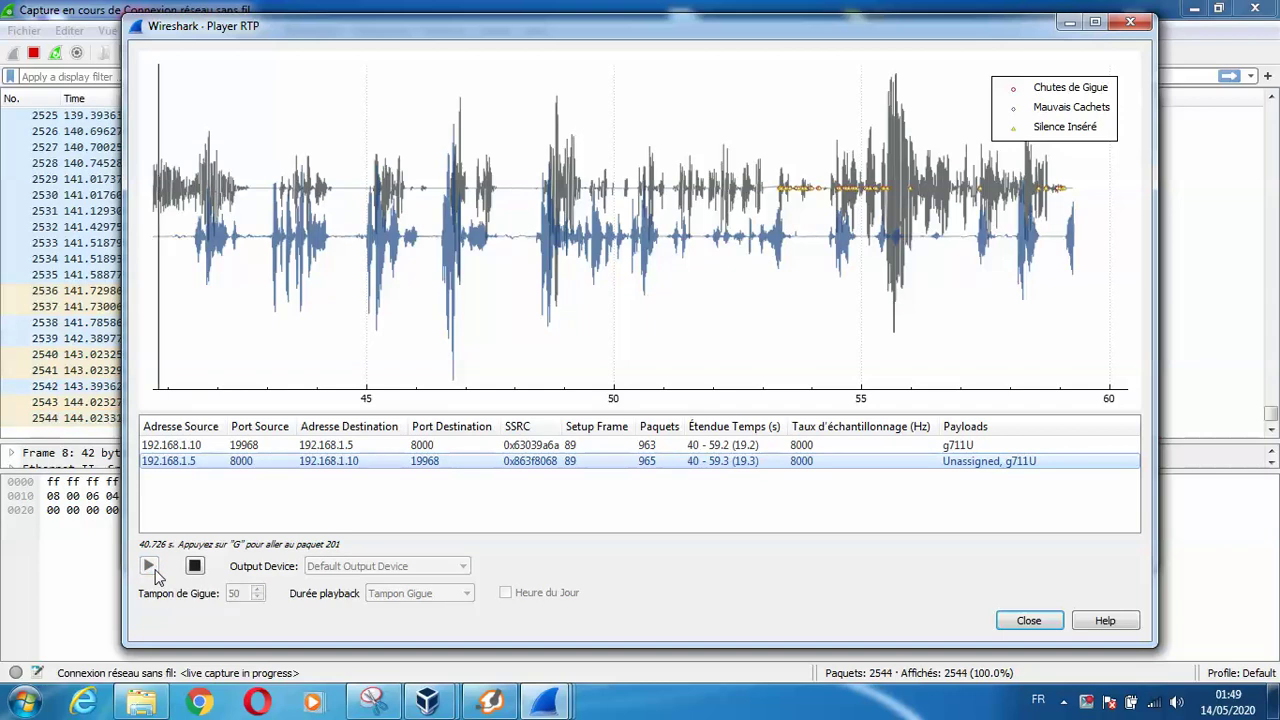
# Close the RTP Player and VoIP Calls list, then stop the capture and quit Wireshark without saving
pyautogui.click(1029, 621)
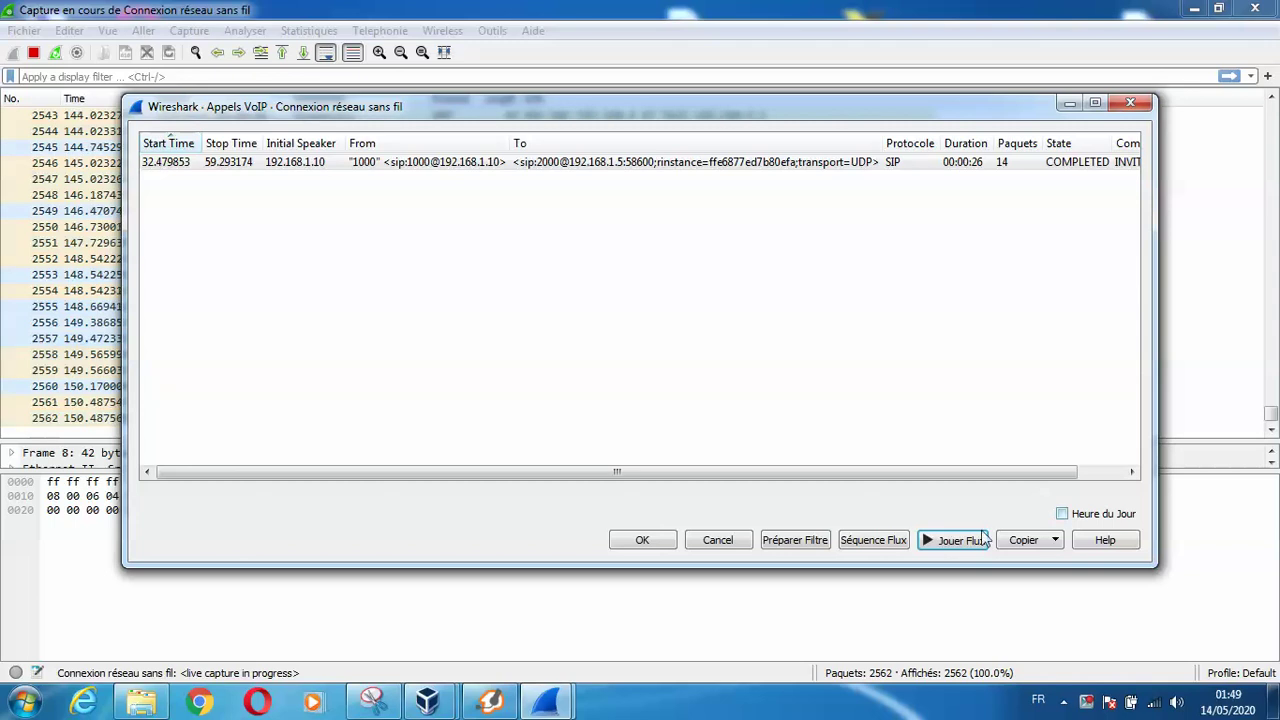
pyautogui.click(716, 540)
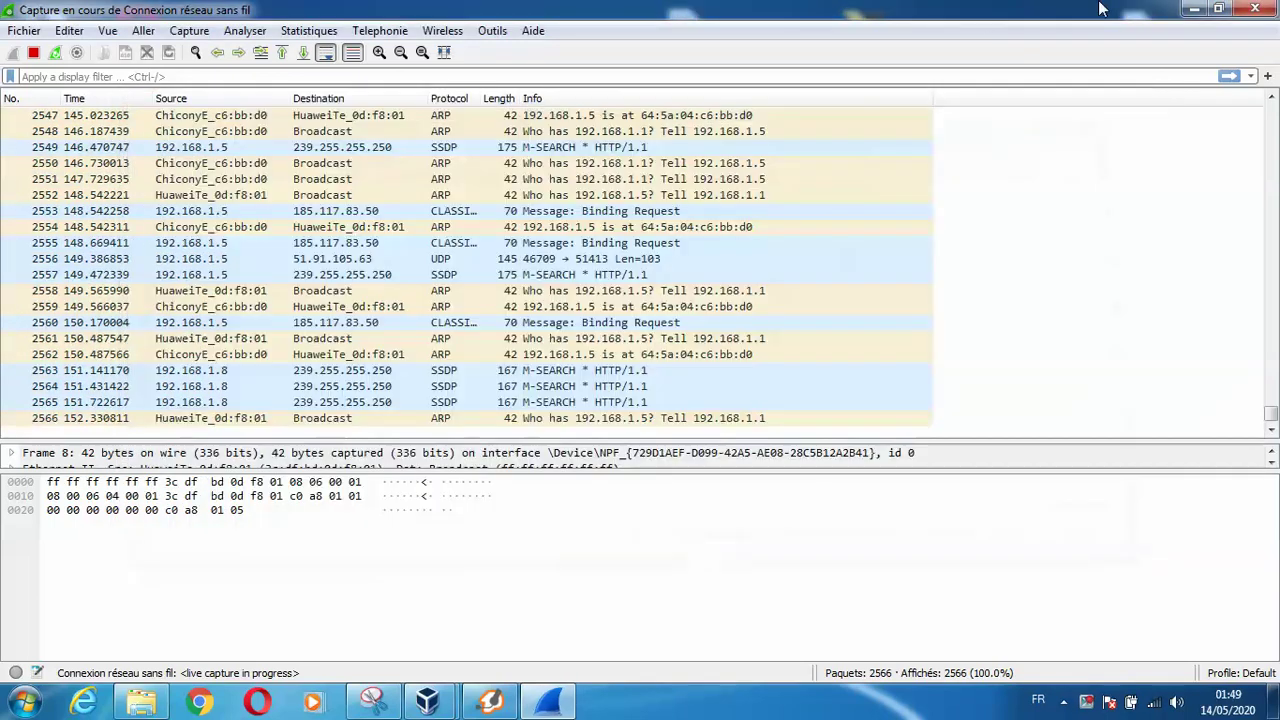
pyautogui.click(1253, 12)
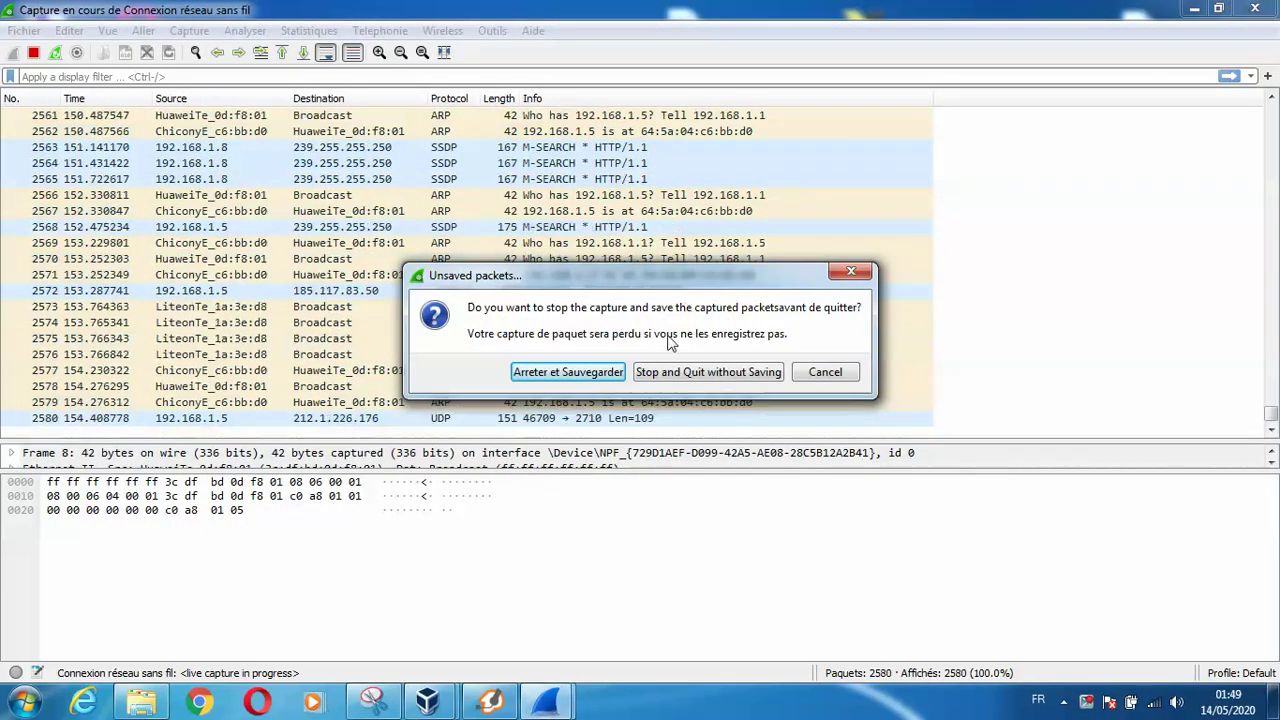
pyautogui.click(676, 377)
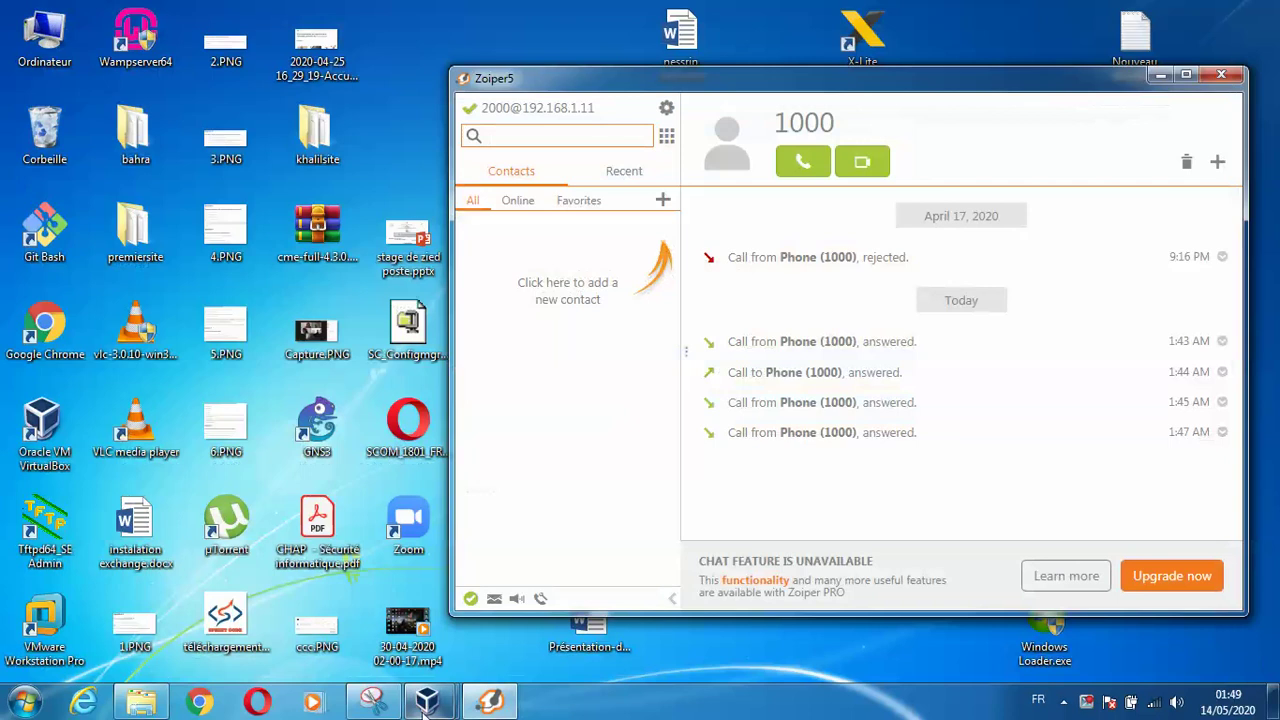
# Check the kalilinux VM's bridged network adapter in its settings, then boot the machine
pyautogui.moveTo(428, 702)
pyautogui.click(362, 555)
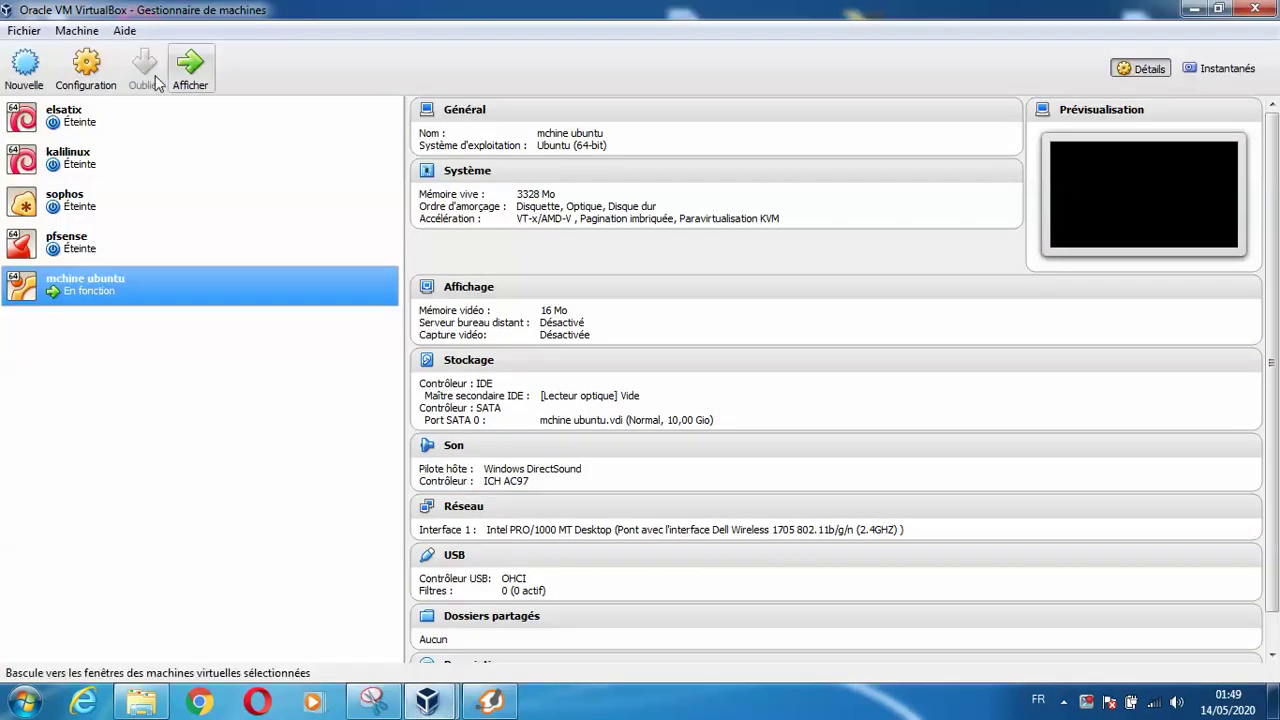
pyautogui.click(78, 168)
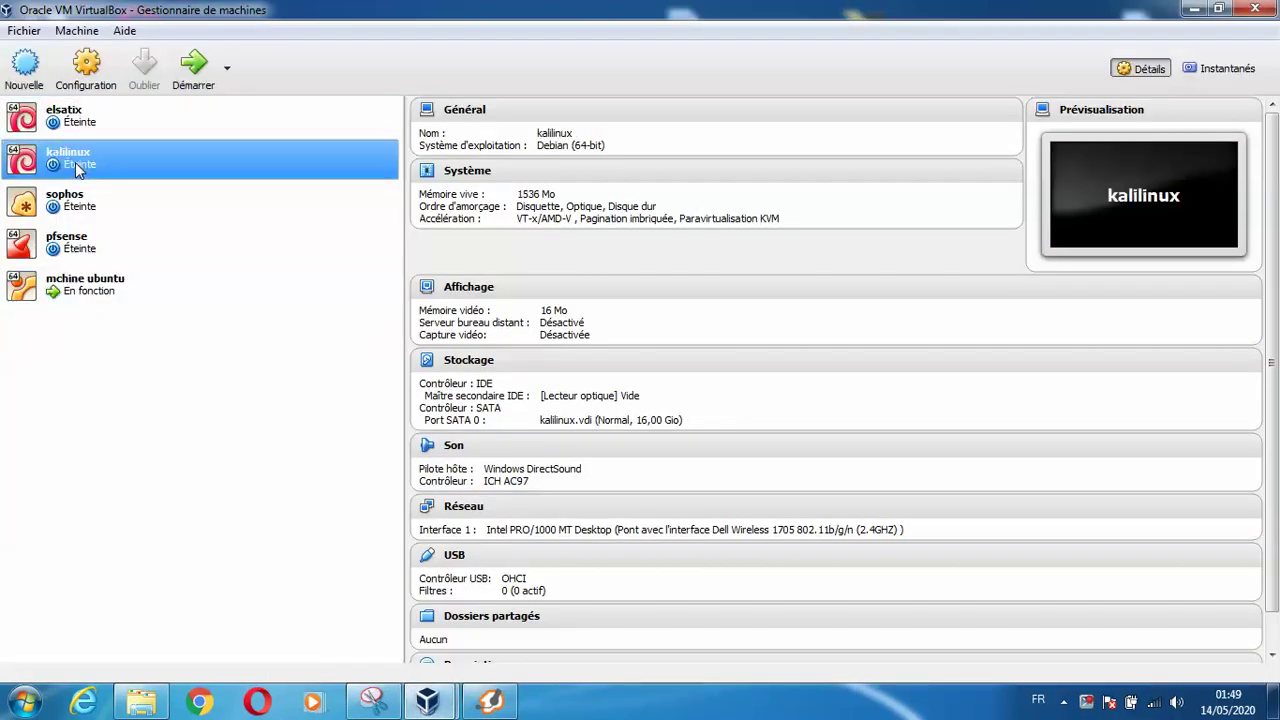
pyautogui.click(88, 70)
pyautogui.click(380, 315)
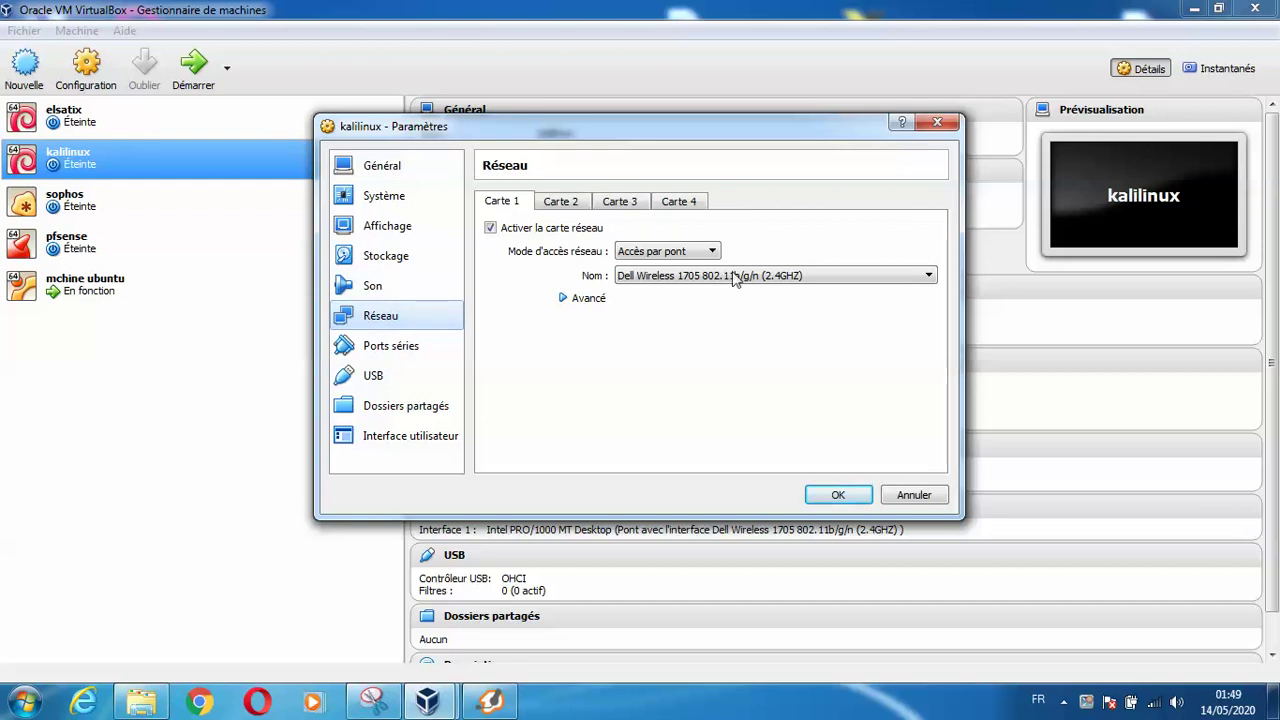
pyautogui.click(820, 498)
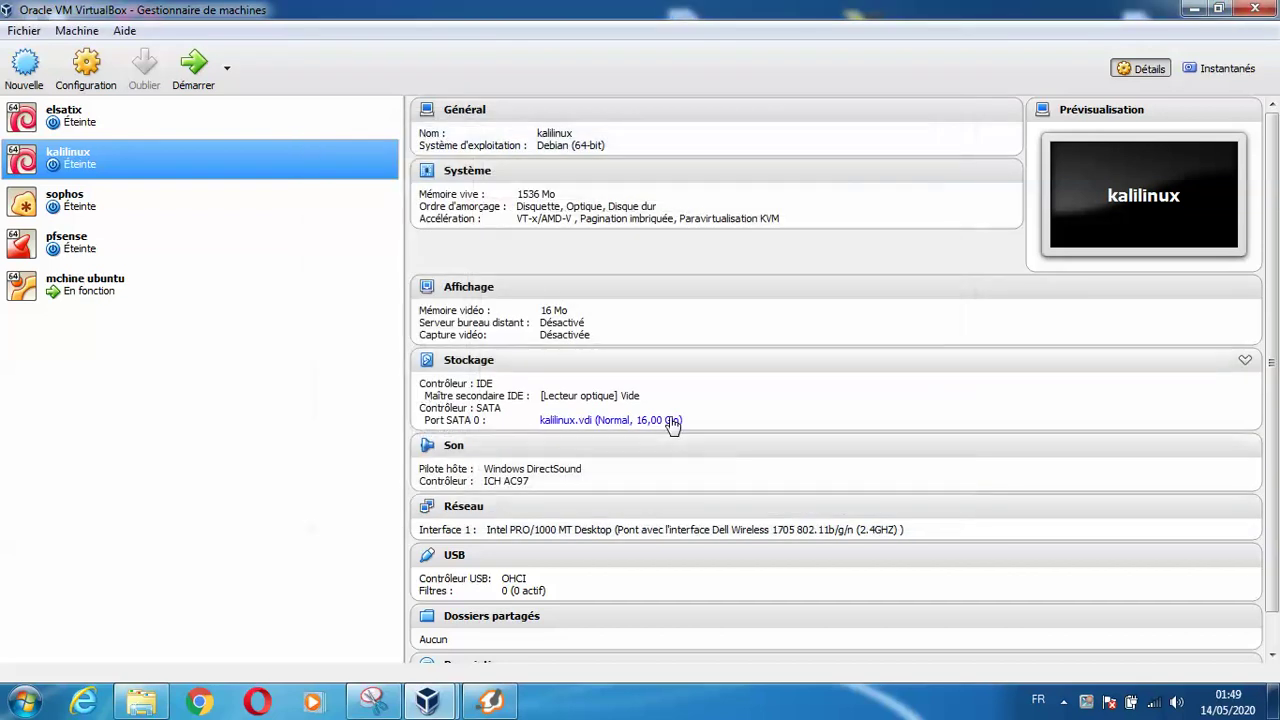
pyautogui.click(191, 77)
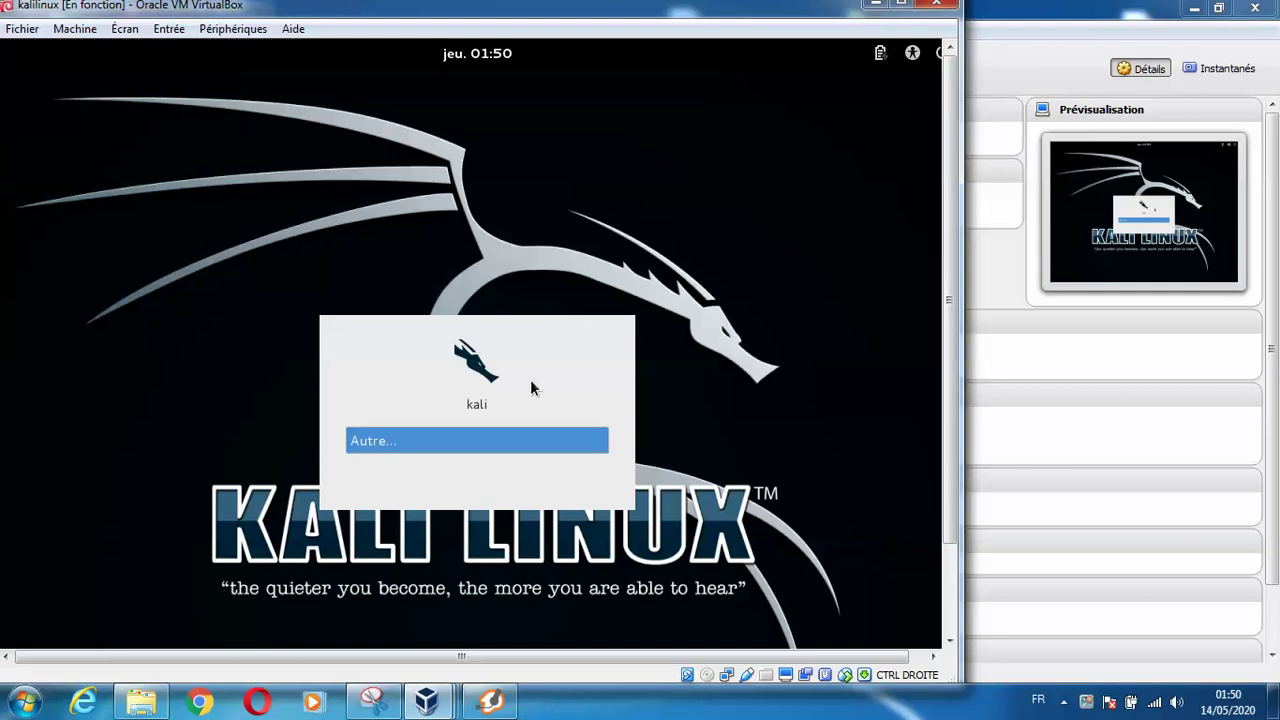
# Log in to Kali as root with the account password, then bring the Ubuntu VM window forward
pyautogui.press('Return')
pyautogui.write('a')
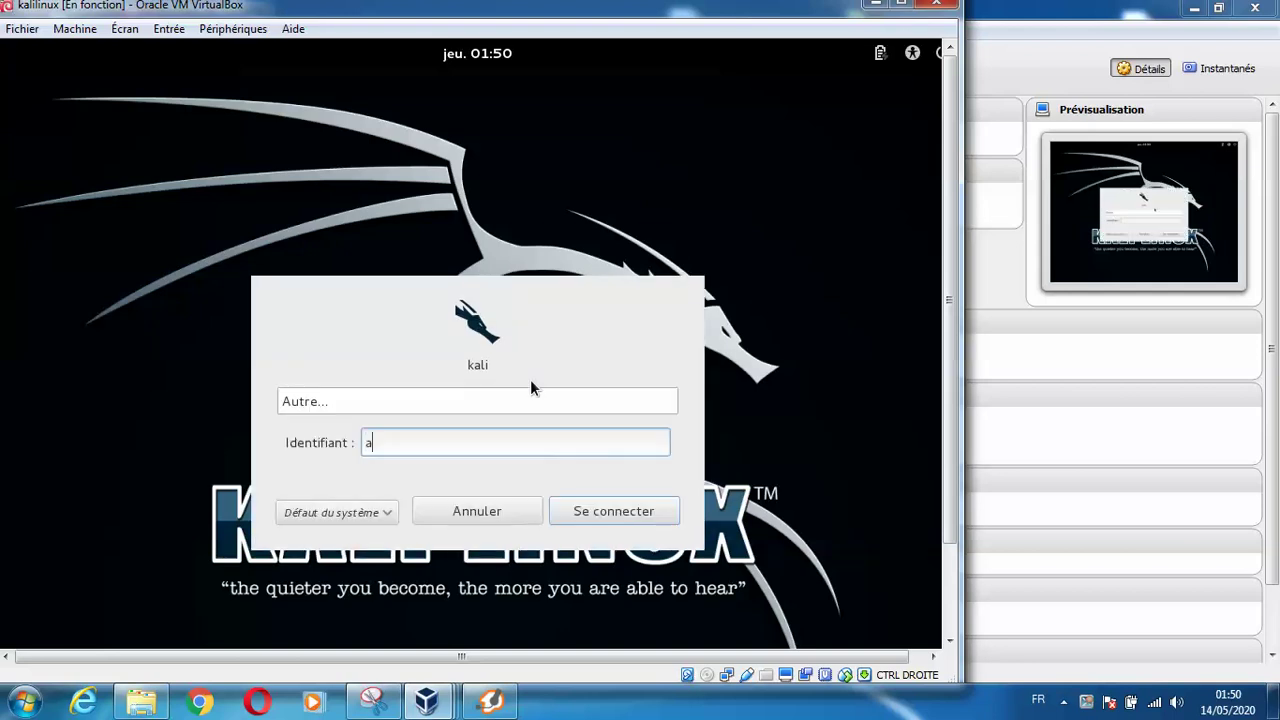
pyautogui.press('BackSpace')
pyautogui.write('root')
pyautogui.press('Return')
pyautogui.write('toor')
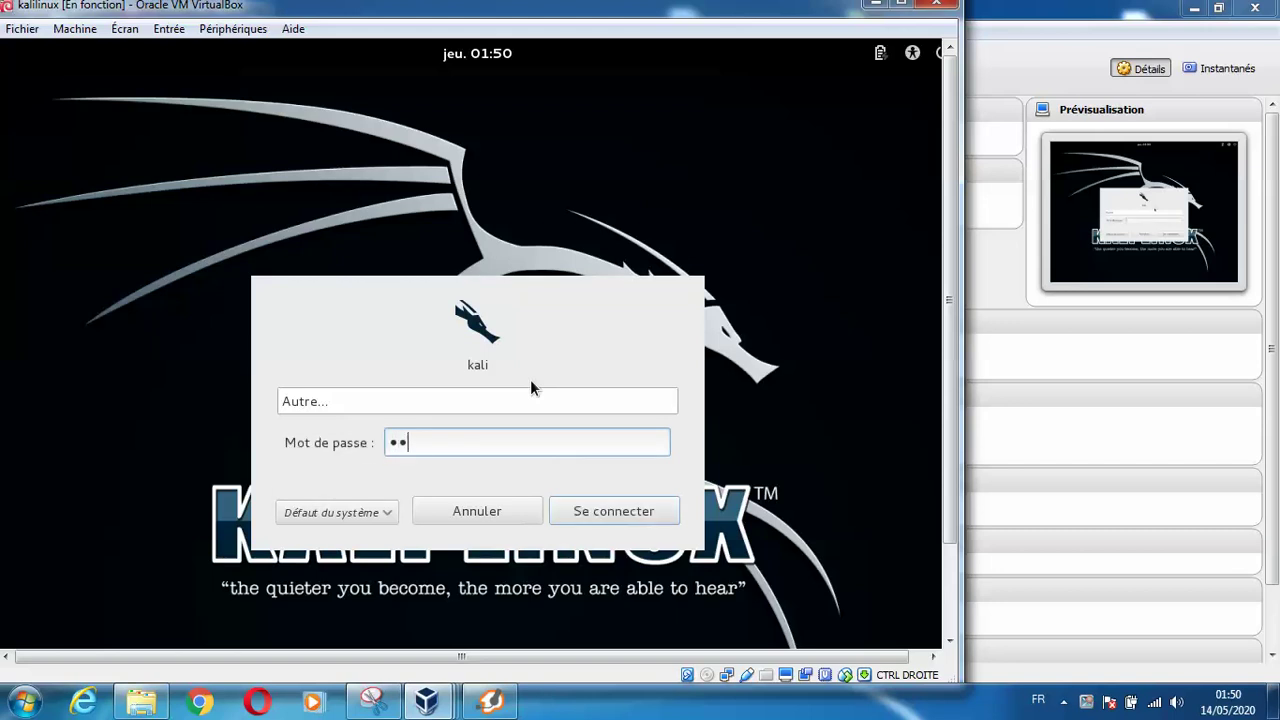
pyautogui.press('Return')
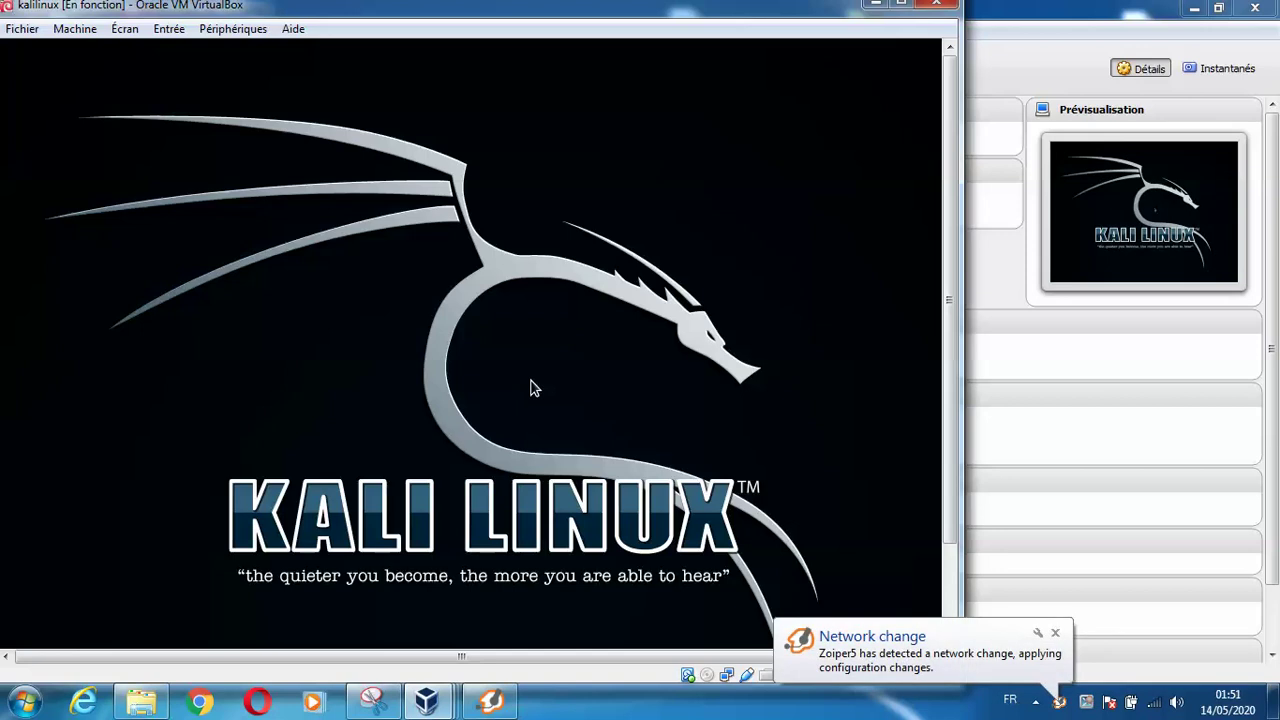
pyautogui.moveTo(427, 700)
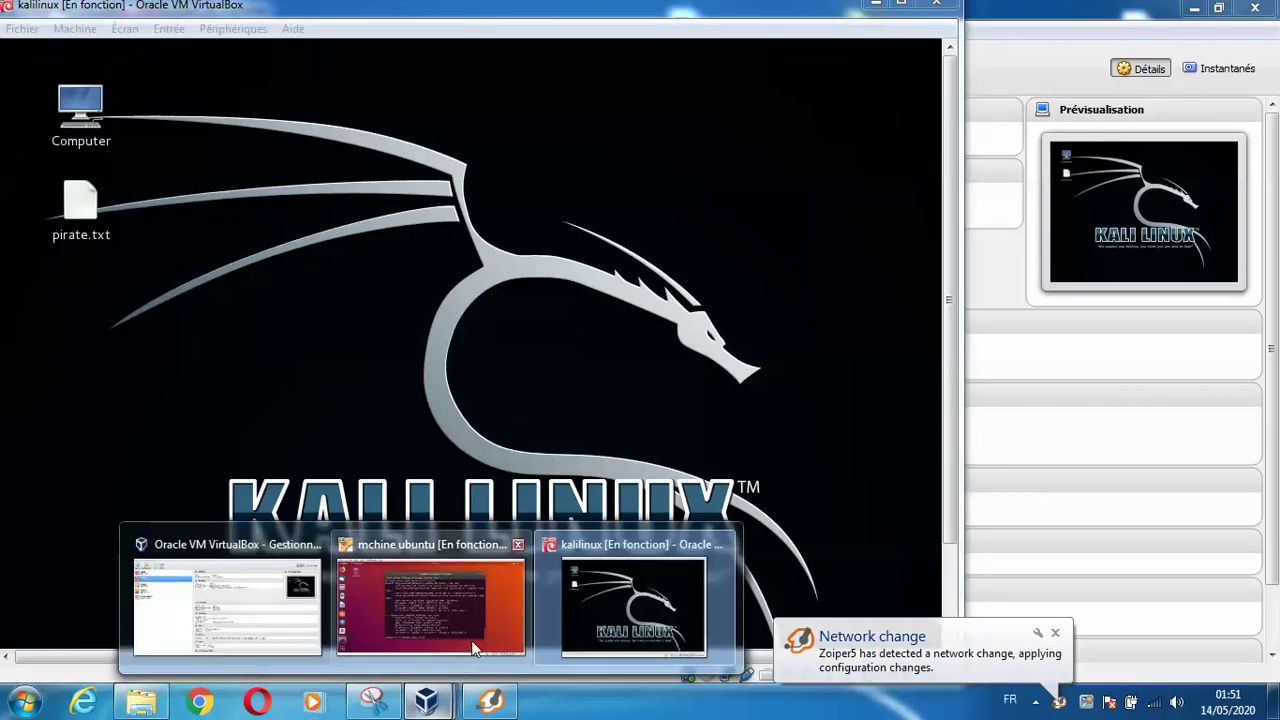
pyautogui.click(471, 640)
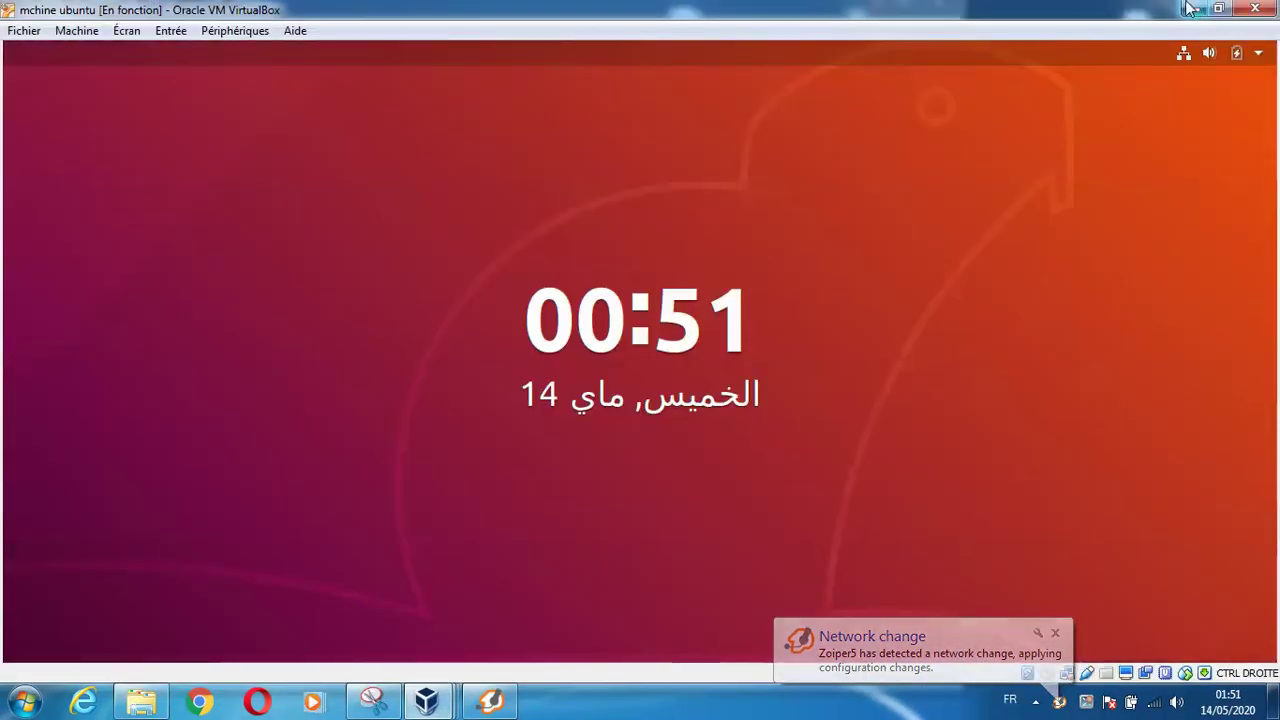
# Hide the Ubuntu window, open a Kali terminal and run ifconfig to confirm 192.168.1.5
pyautogui.click(1192, 9)
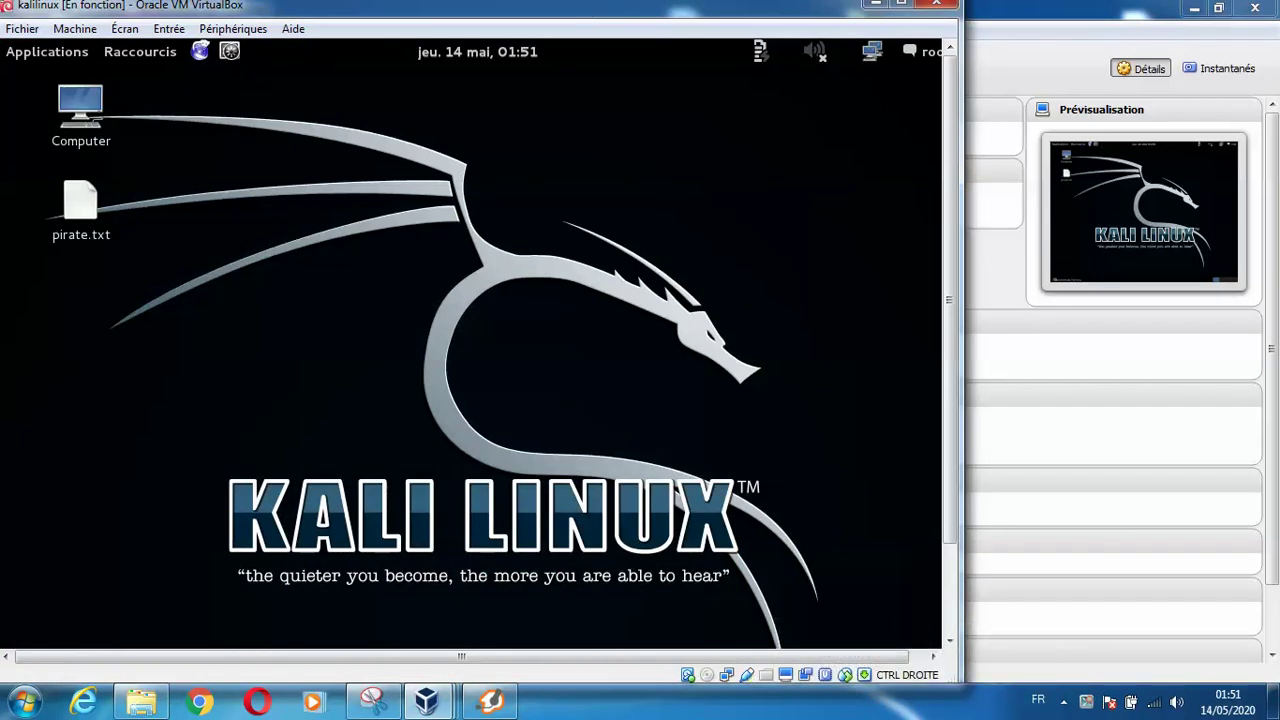
pyautogui.click(229, 51)
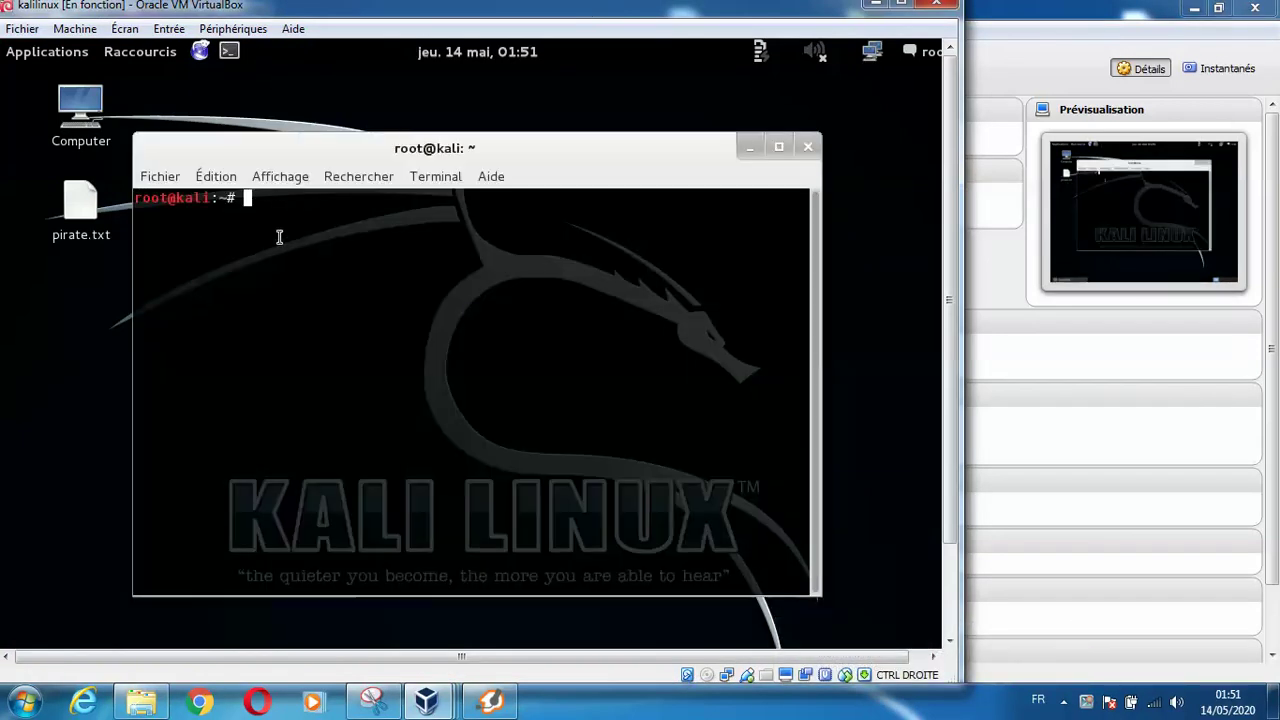
pyautogui.write('ifconfig')
pyautogui.press('Return')
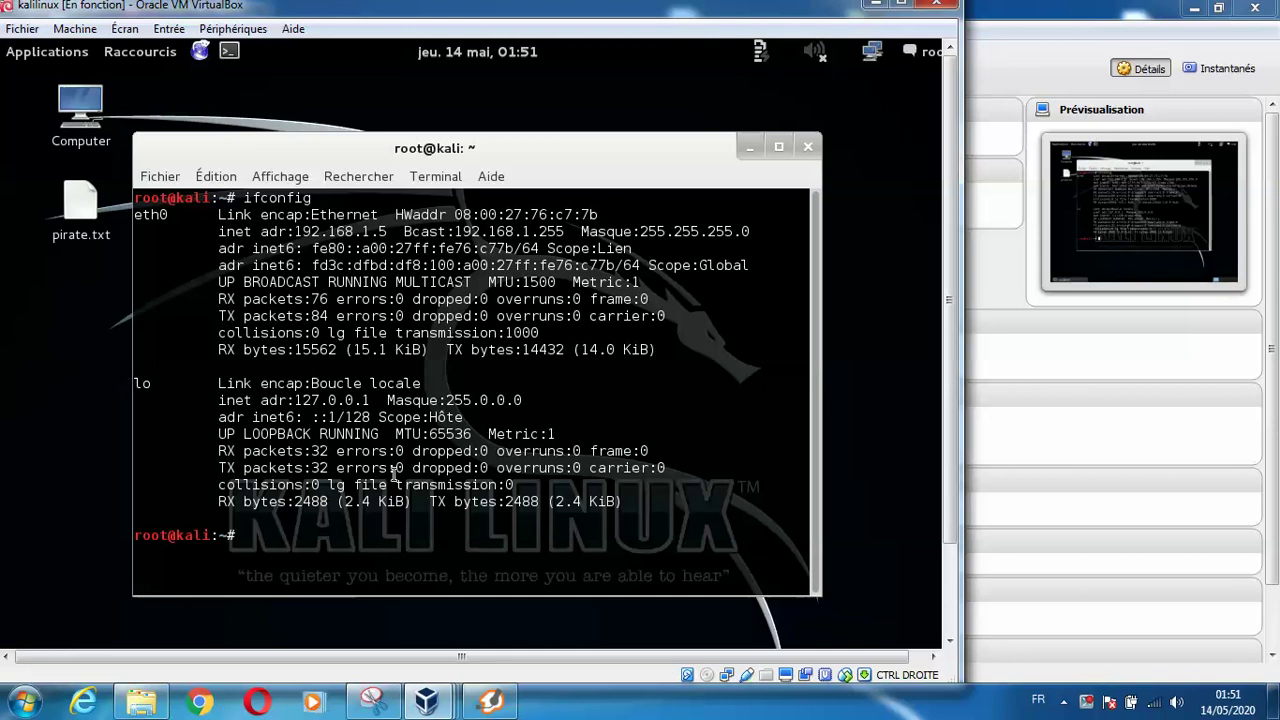
# Clear the terminal and type 'svm' at the prompt
pyautogui.write('clear')
pyautogui.press('Return')
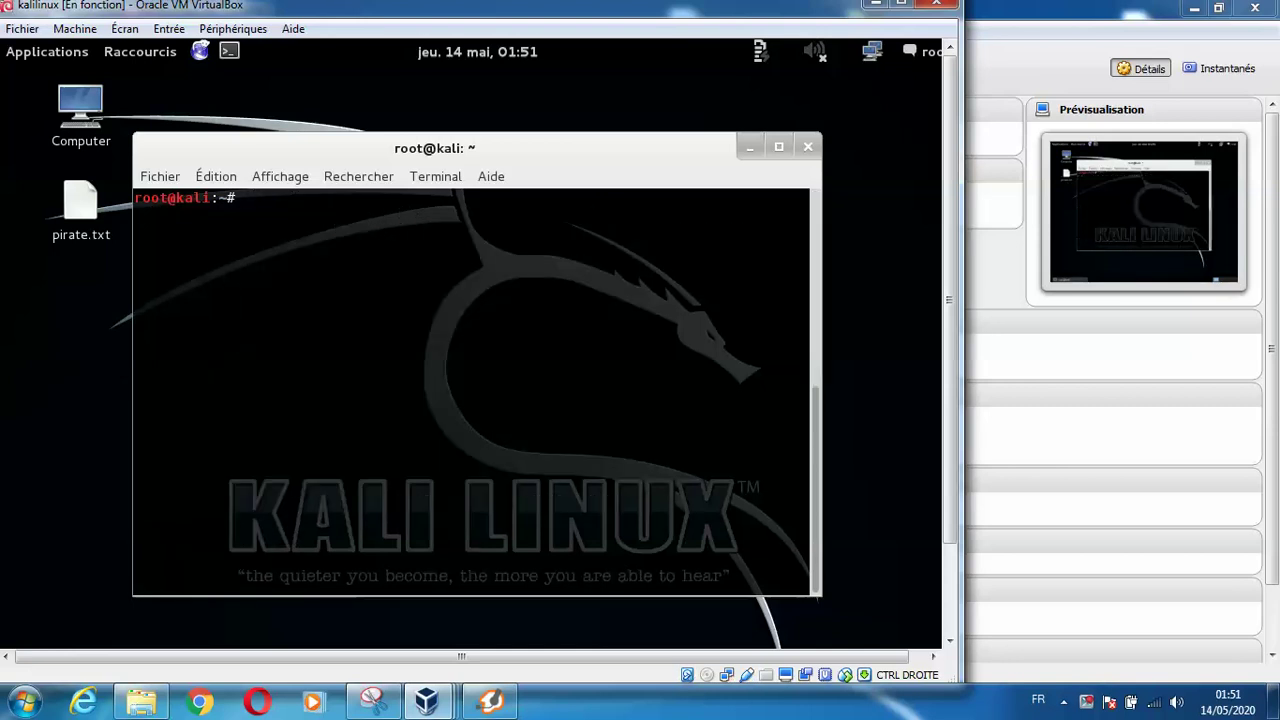
pyautogui.write('svmap 192.168.1.0')
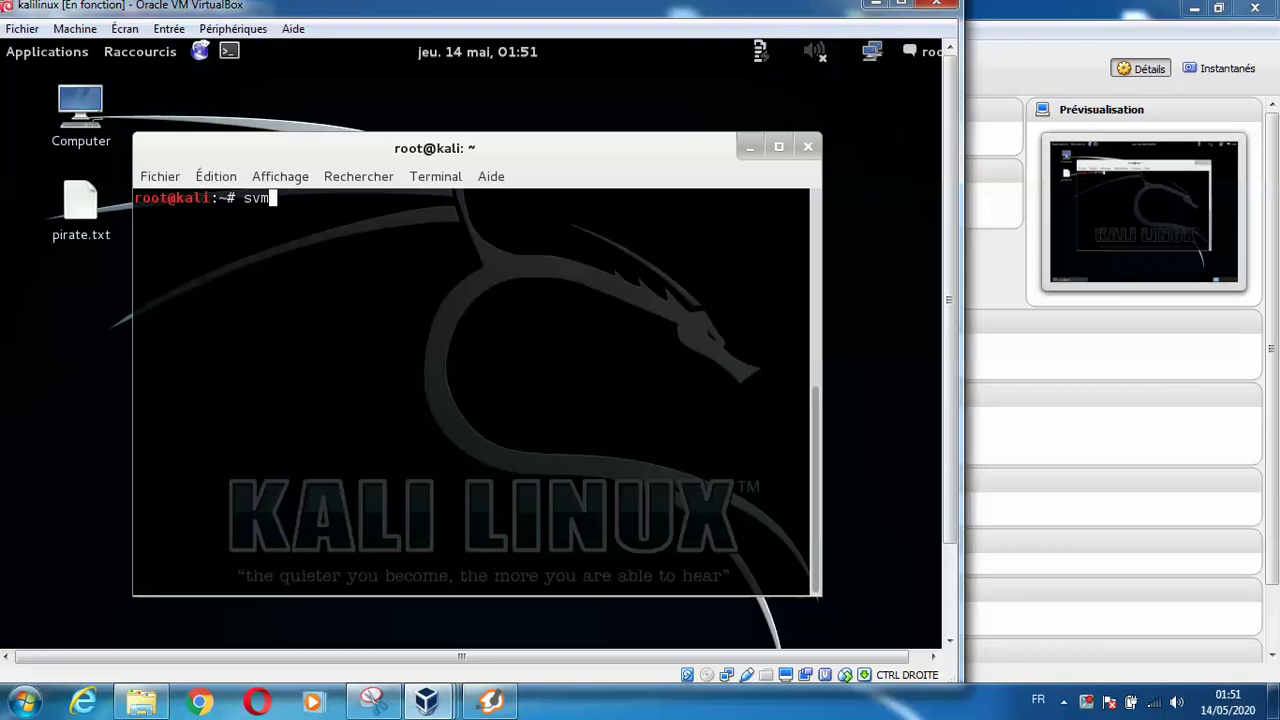
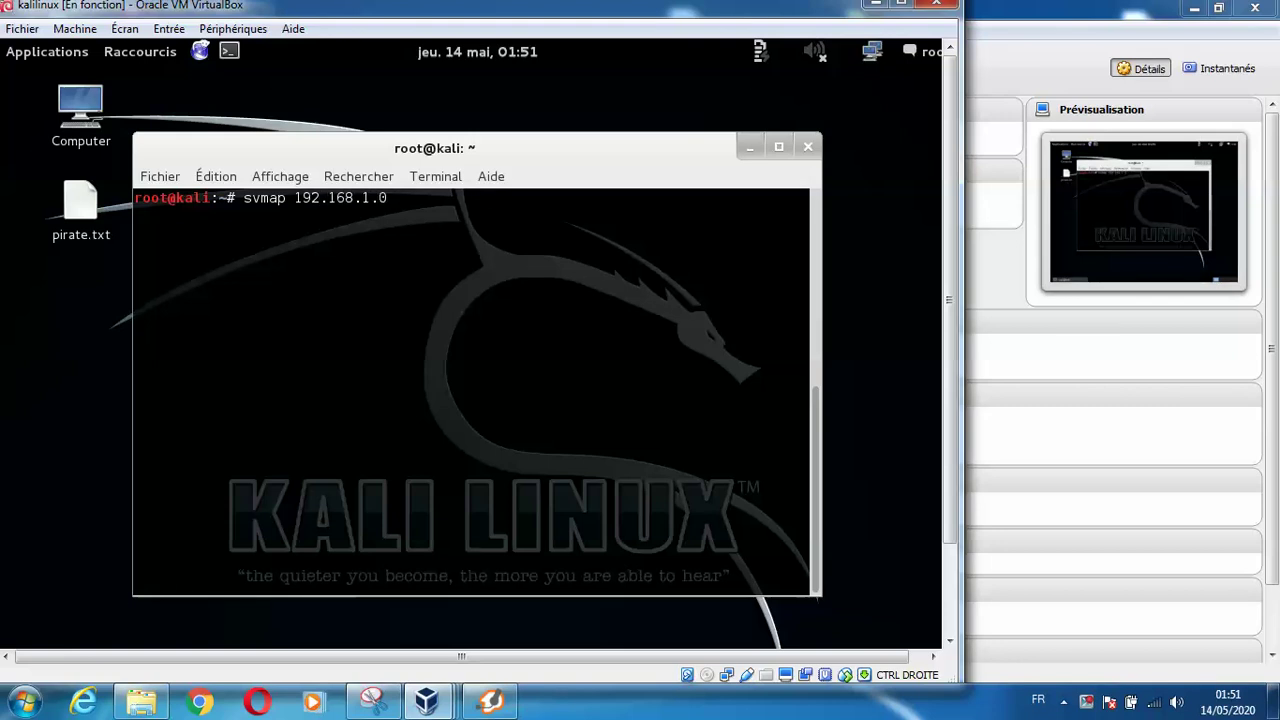
# Change the svmap target to 192.168.1.0/24 and run the command
pyautogui.write('/24')
pyautogui.press('Return')
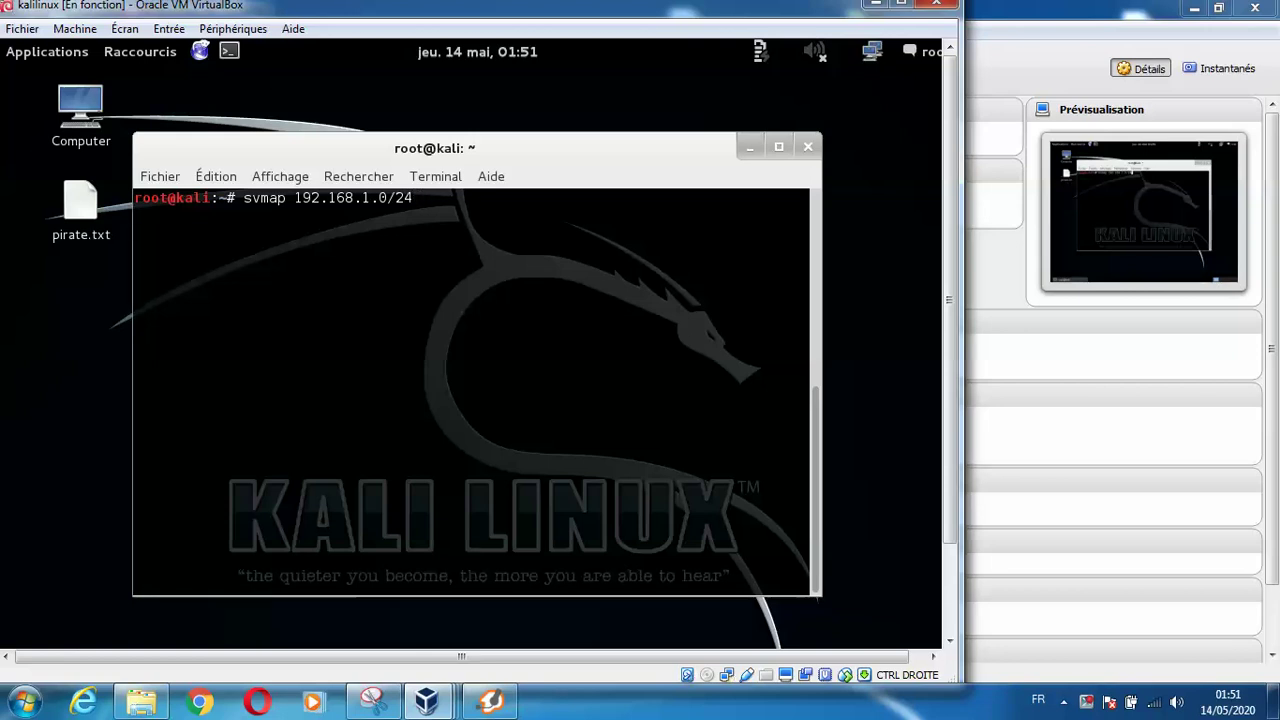
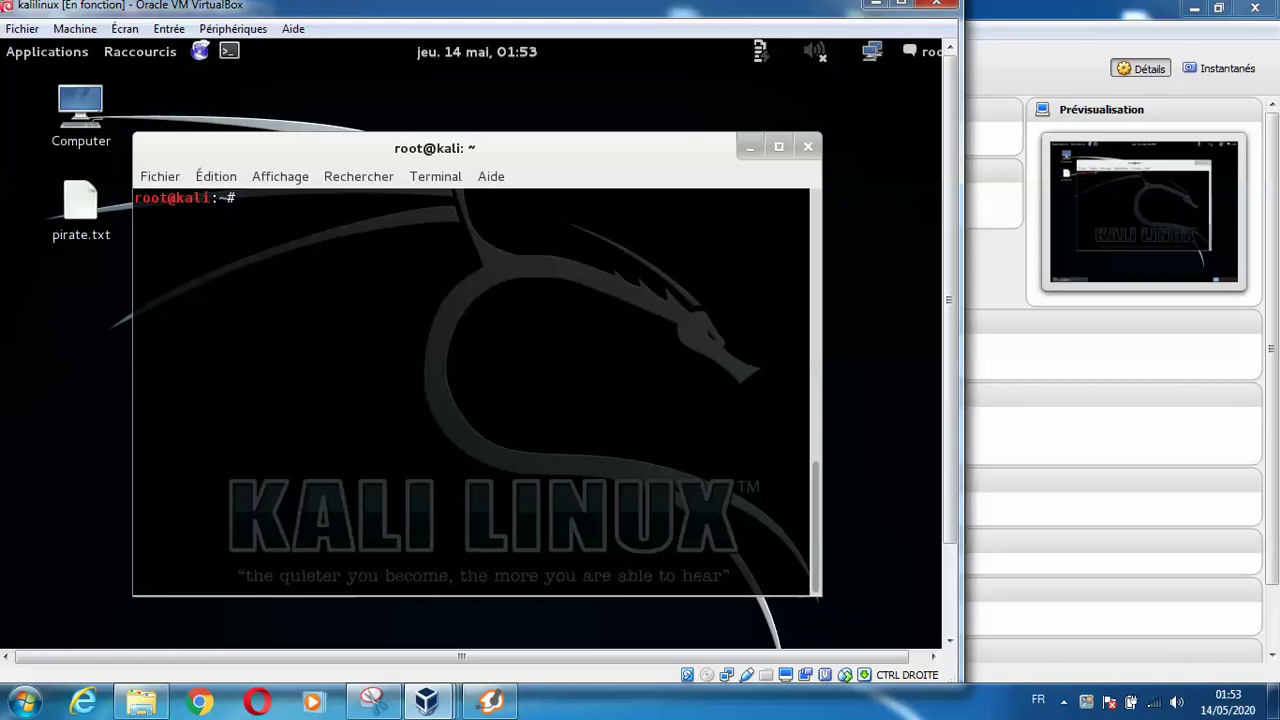
# Fix the mistyped characters and start typing 'inv' for the inviteflood command at the root prompt
pyautogui.write('ib=nv')
pyautogui.press('BackSpace')
pyautogui.press('BackSpace')
pyautogui.press('BackSpace')
pyautogui.press('BackSpace')
pyautogui.write('nv')
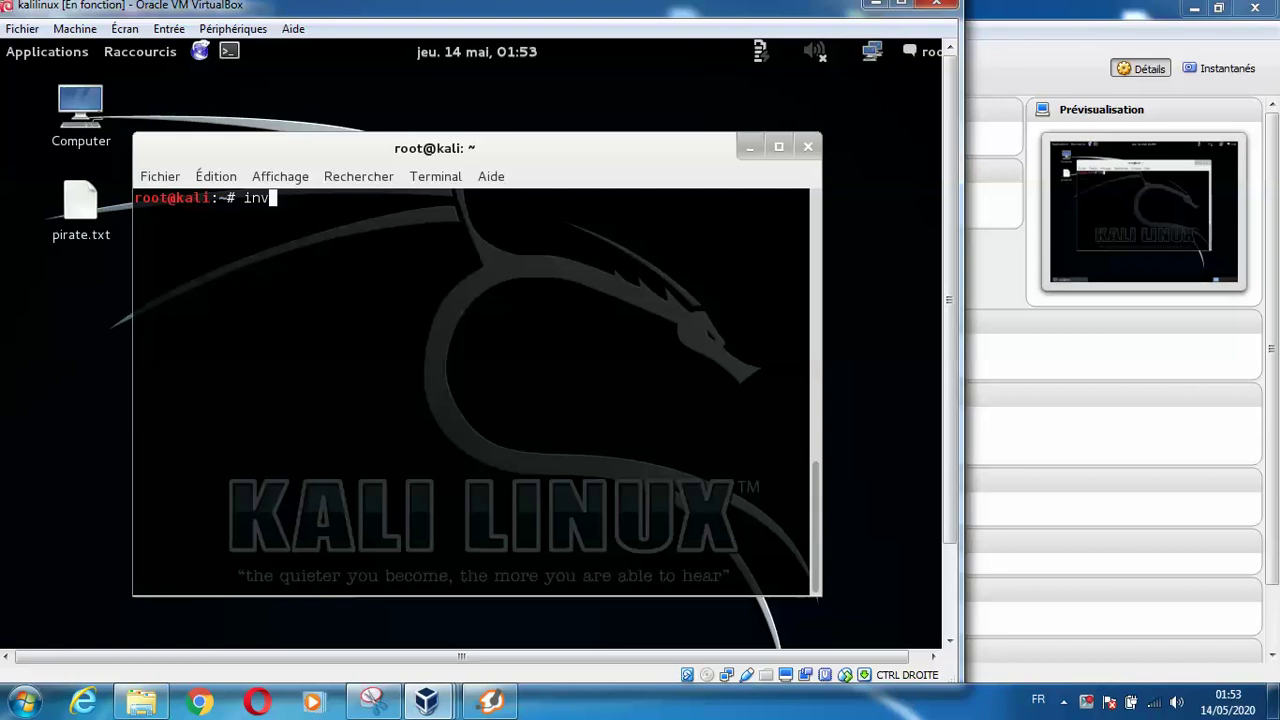
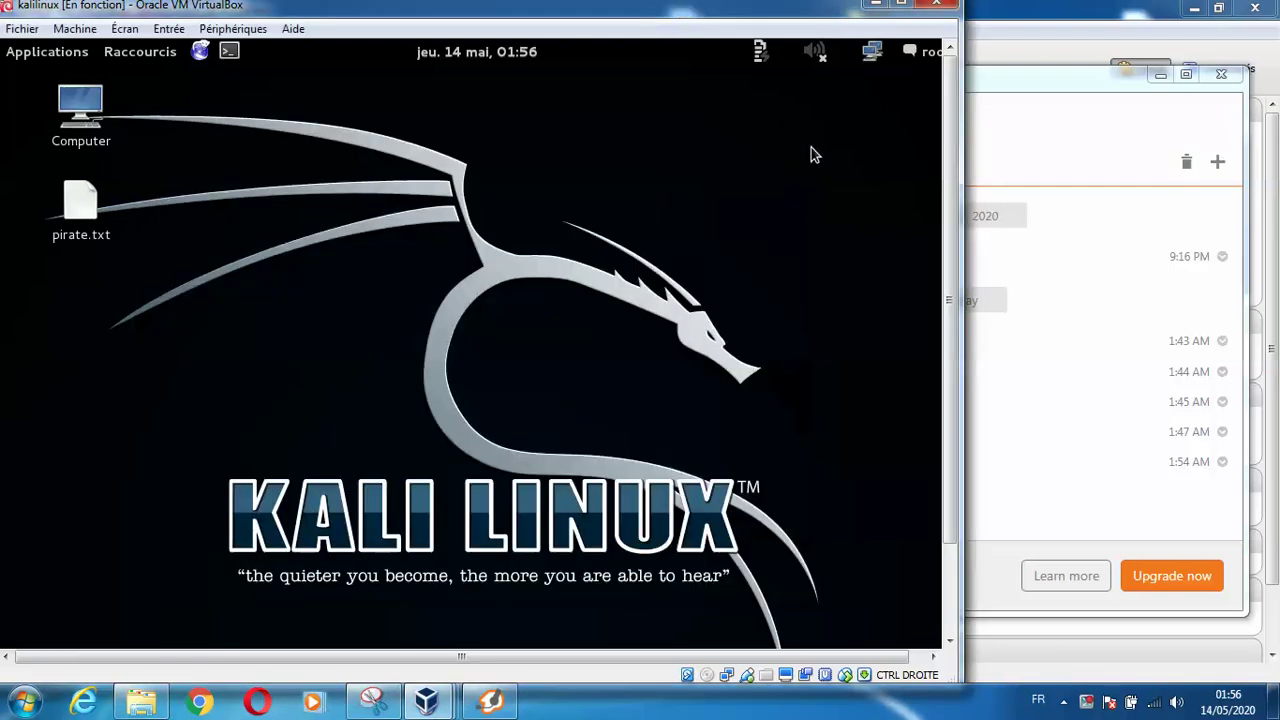
# Power off the Kali Linux virtual machine and close the Zoiper softphone
pyautogui.click(932, 5)
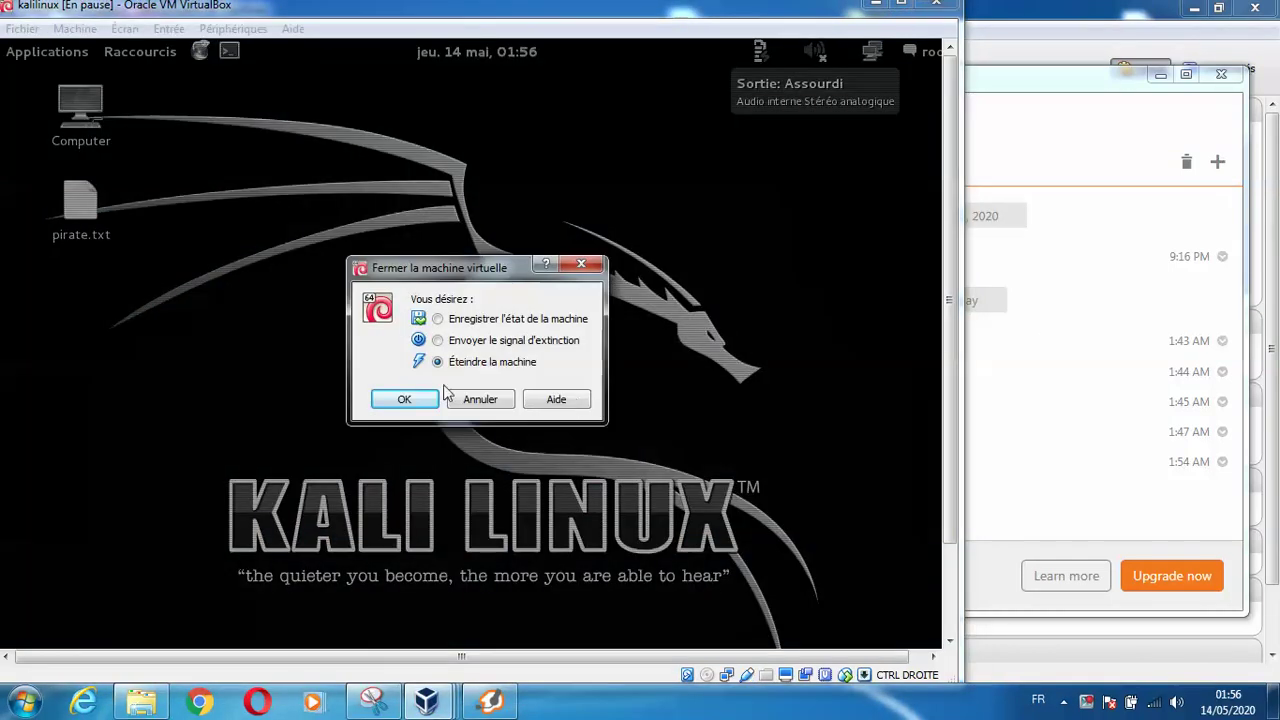
pyautogui.click(421, 407)
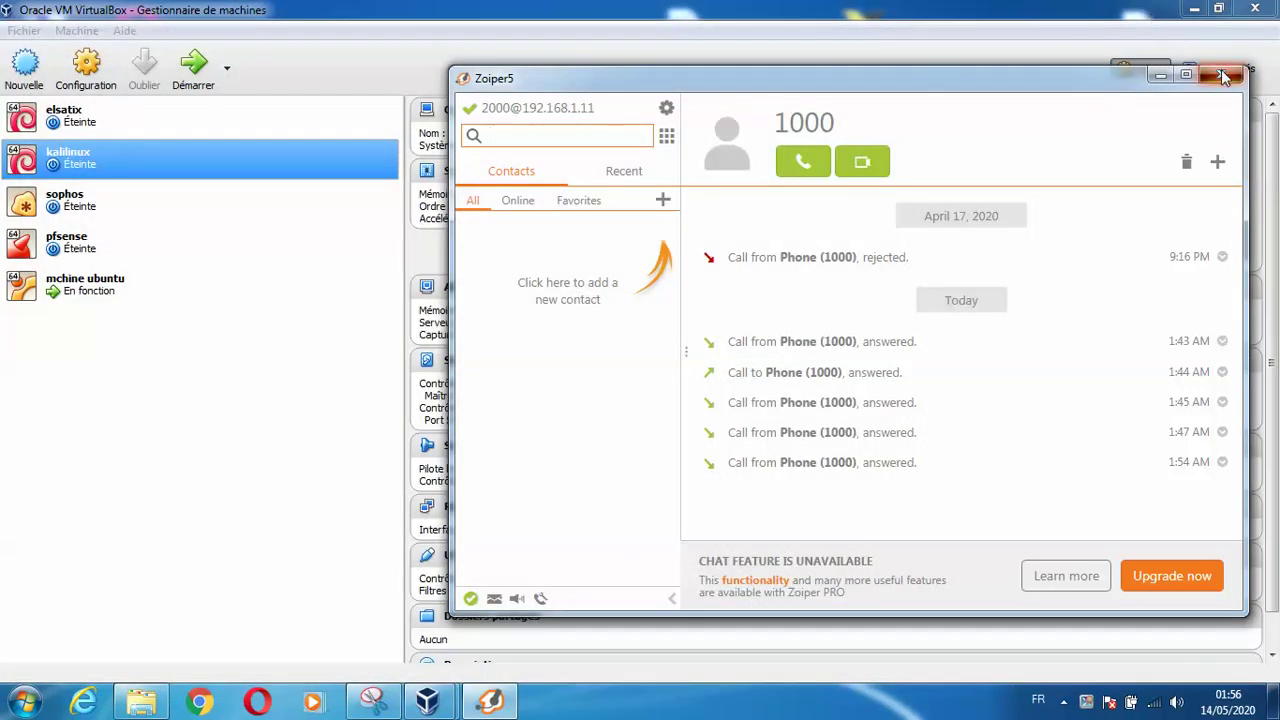
pyautogui.click(1221, 74)
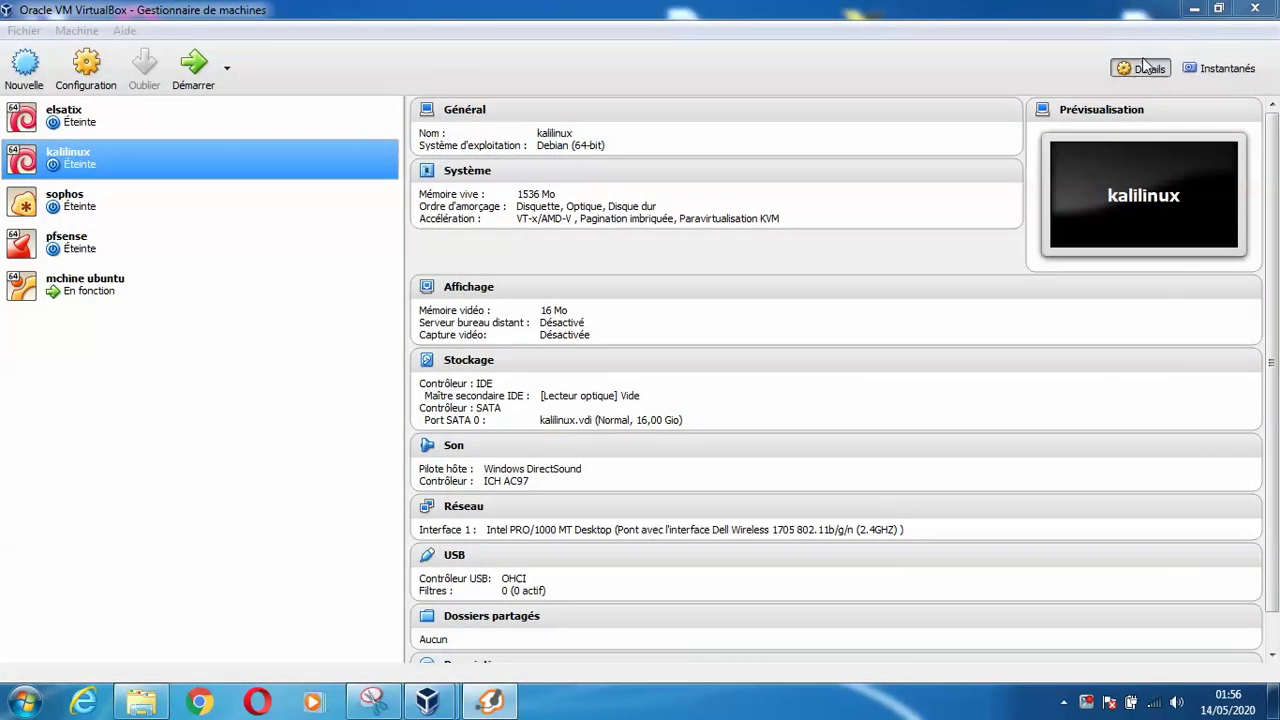
# Minimize the VirtualBox manager and the Ubuntu VM window to reveal the desktop
pyautogui.click(1191, 9)
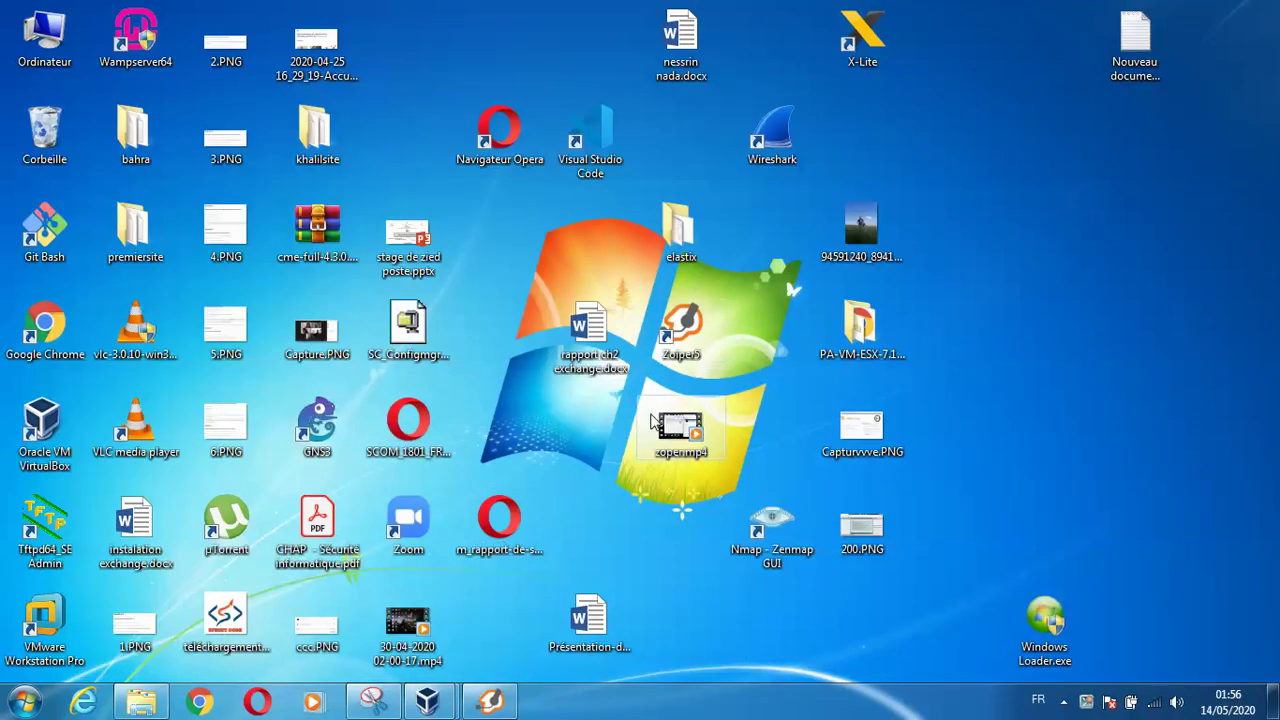
pyautogui.moveTo(453, 708)
pyautogui.click(494, 622)
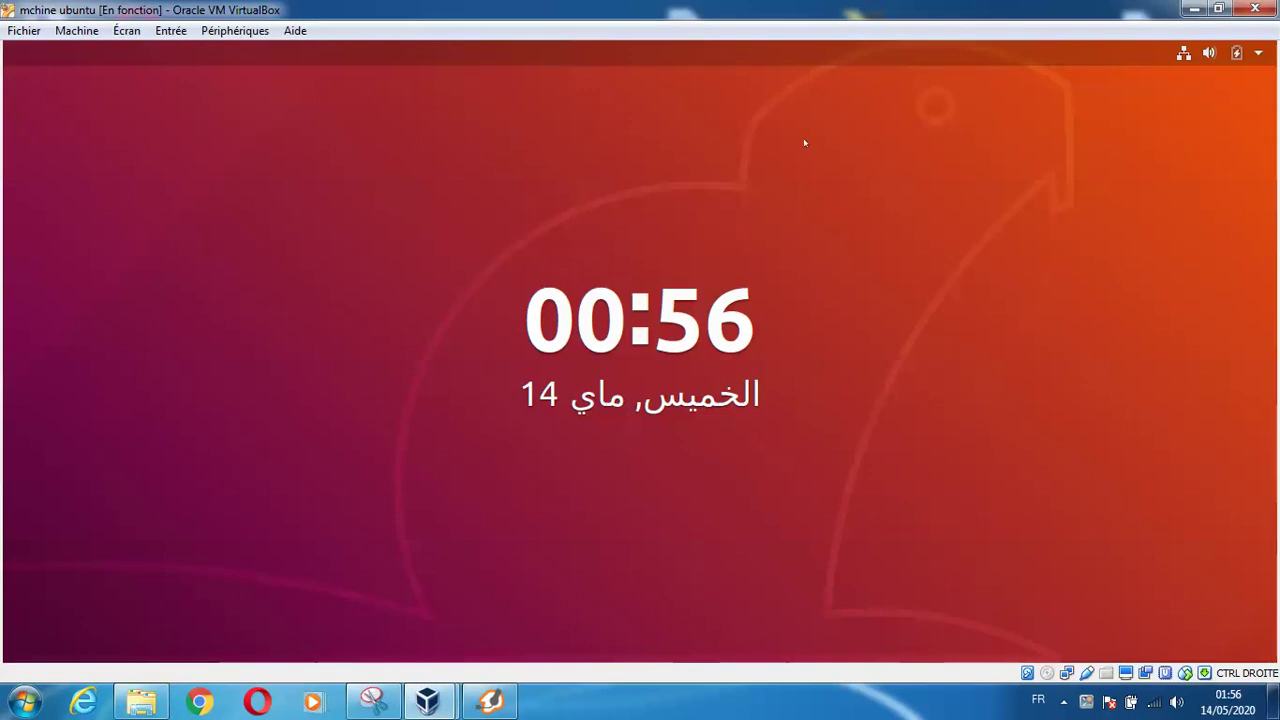
pyautogui.click(1194, 12)
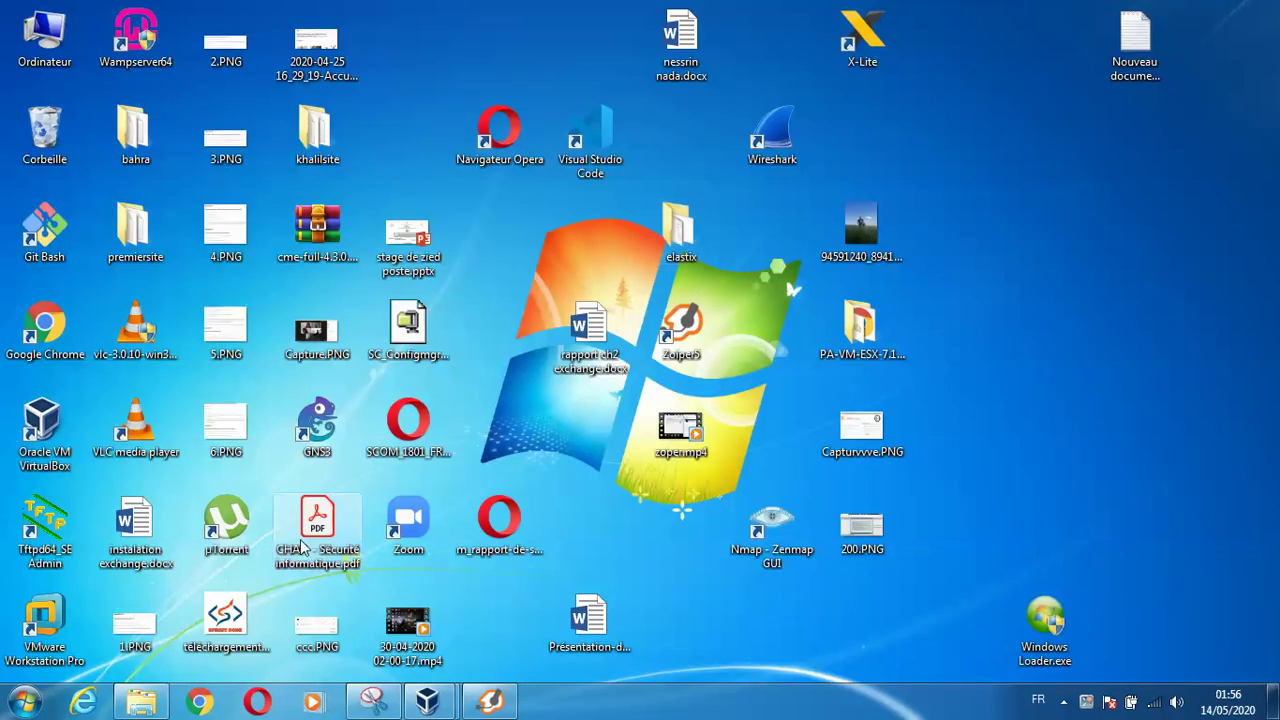
# Launch Nmap - Zenmap GUI by searching 'zen' from the Start menu
pyautogui.click(24, 702)
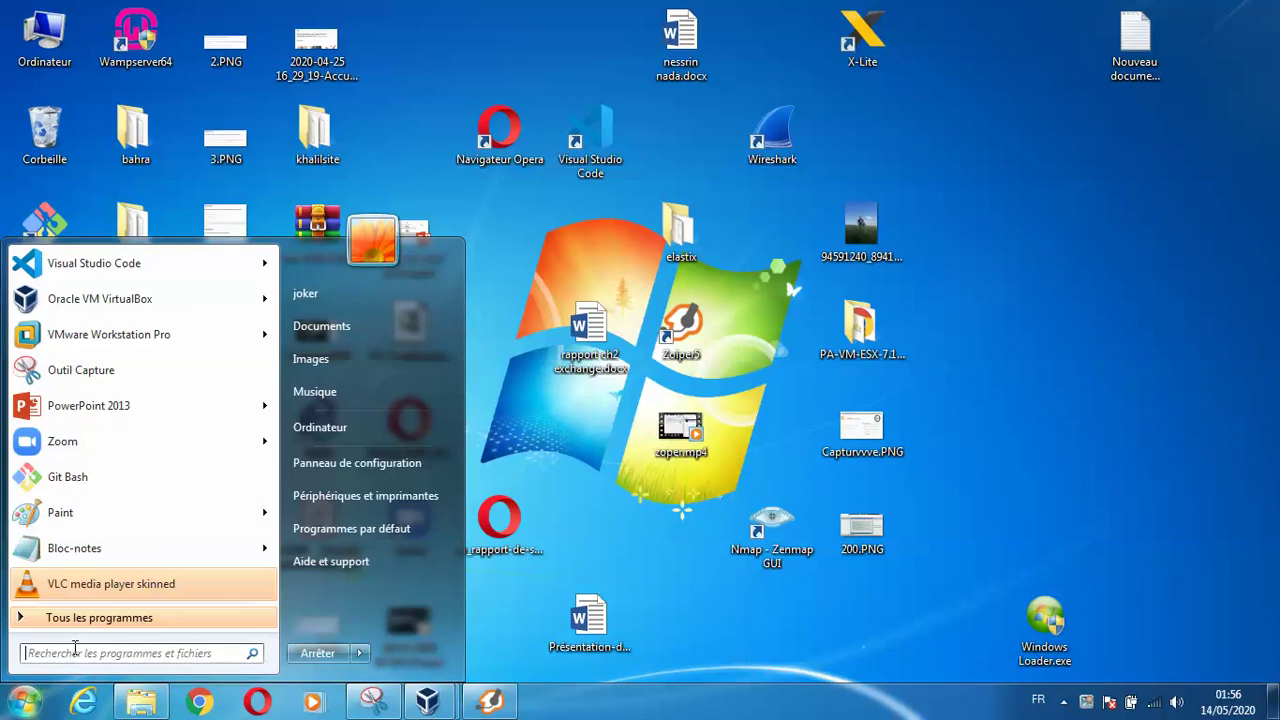
pyautogui.write('zen')
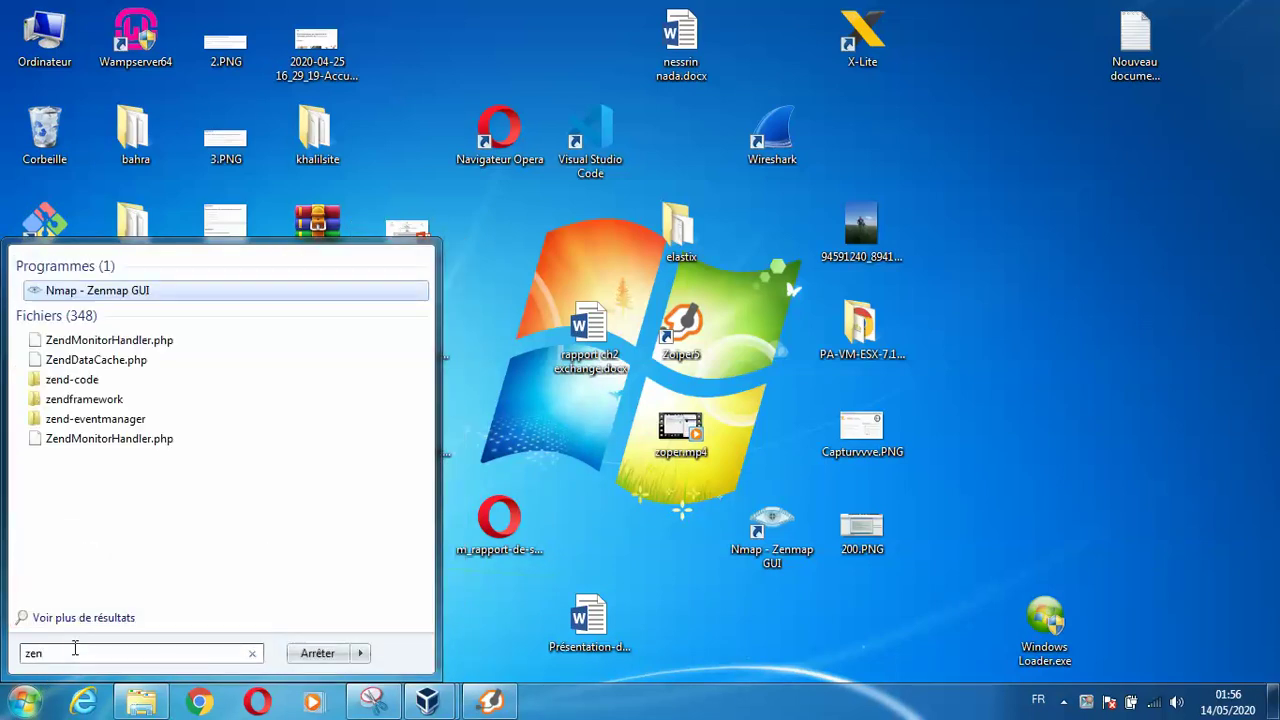
pyautogui.click(98, 291)
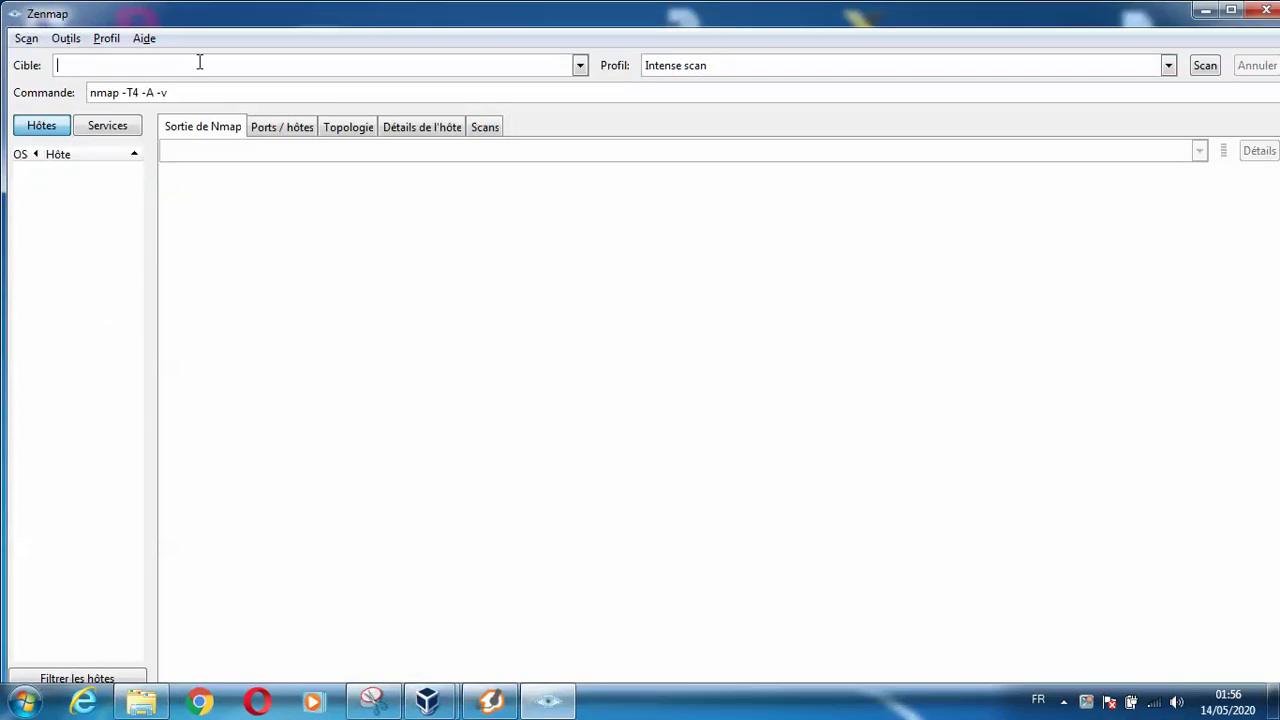
# Scan target 192.168.1.10 using the 'Intense scan, all TCP ports' profile
pyautogui.write('192')
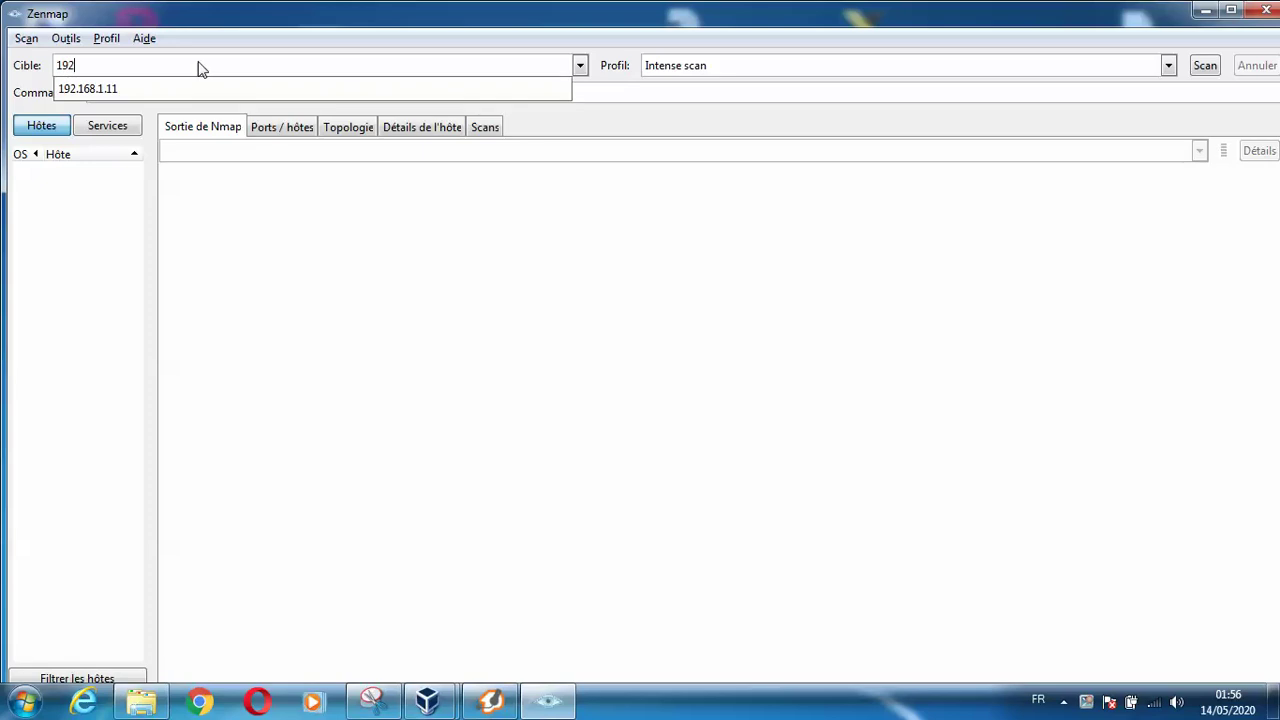
pyautogui.write('.16')
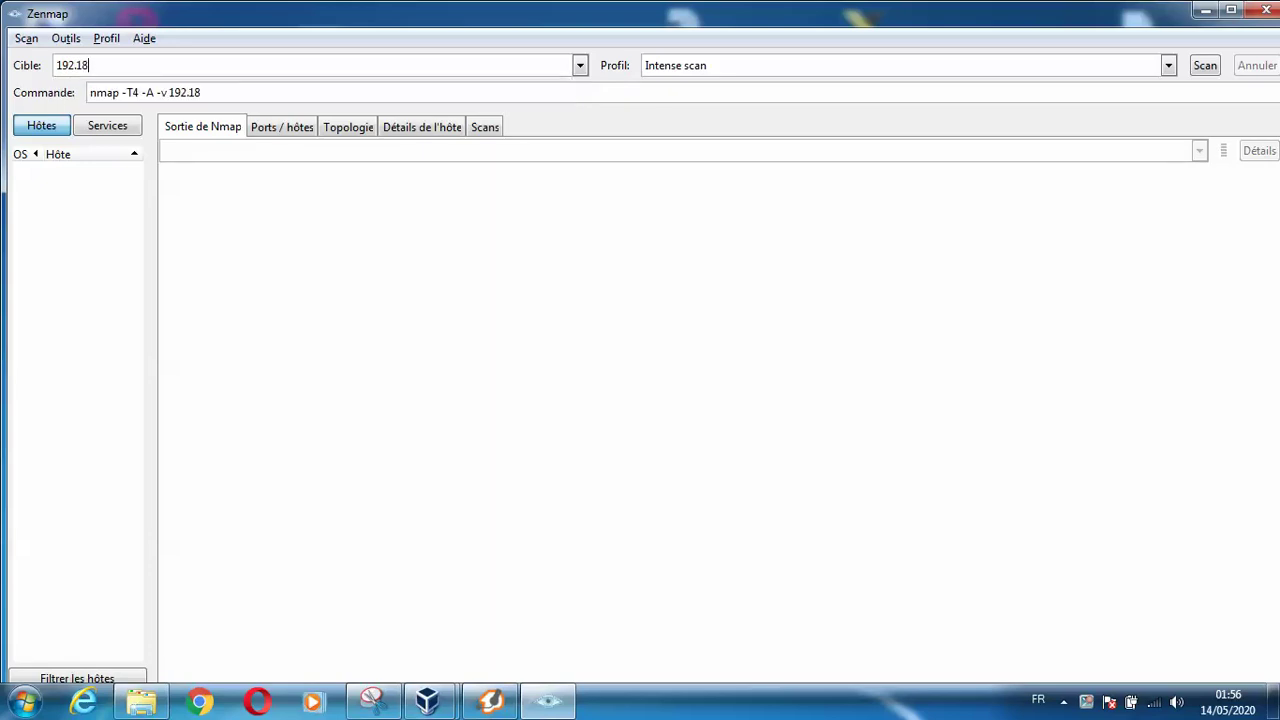
pyautogui.press('BackSpace')
pyautogui.write('68.1.10')
pyautogui.click(1168, 65)
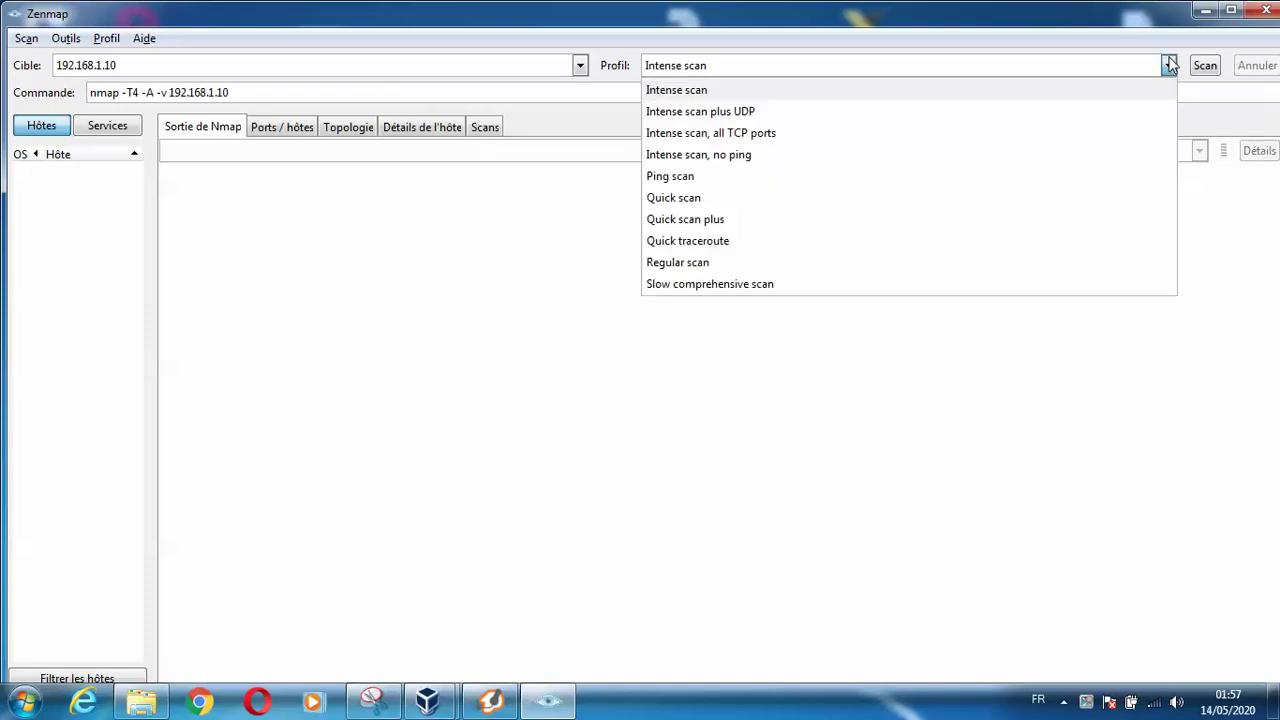
pyautogui.click(880, 133)
pyautogui.click(1206, 66)
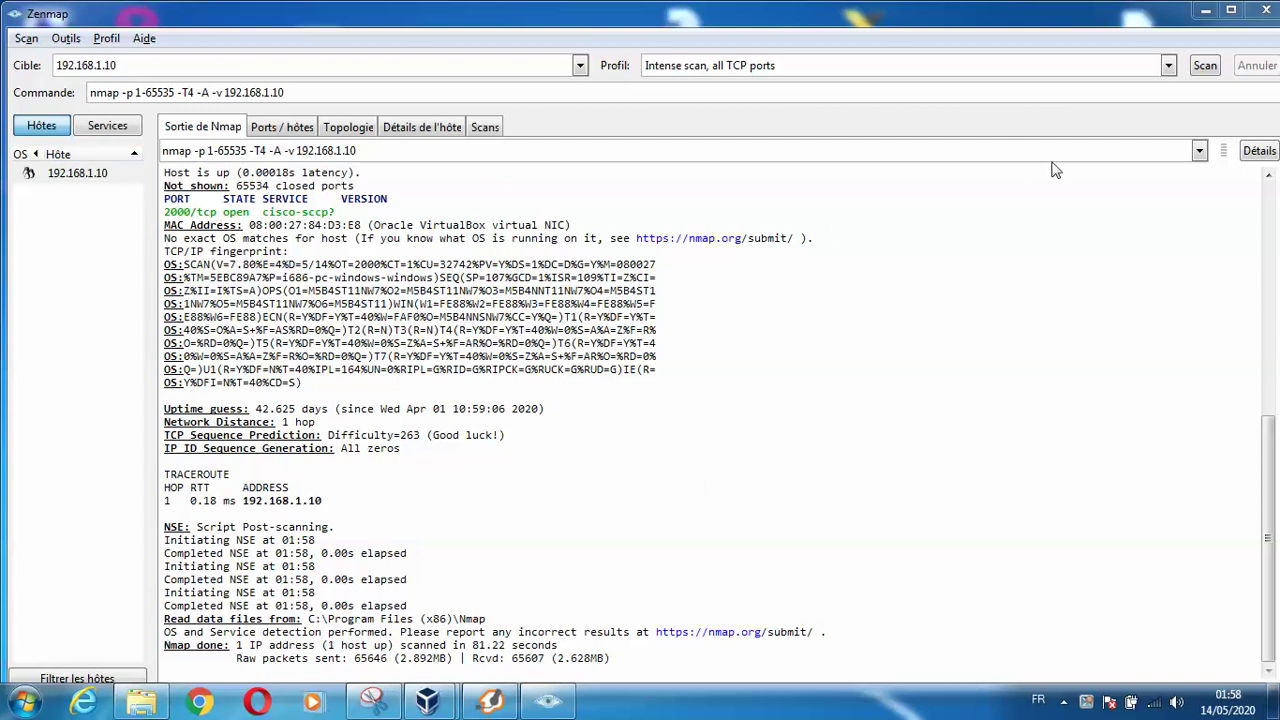
# Review the Ports / hôtes, Topologie and Détails de l'hôte results for 192.168.1.10
pyautogui.moveTo(1260, 424); pyautogui.dragTo(1272, 220)
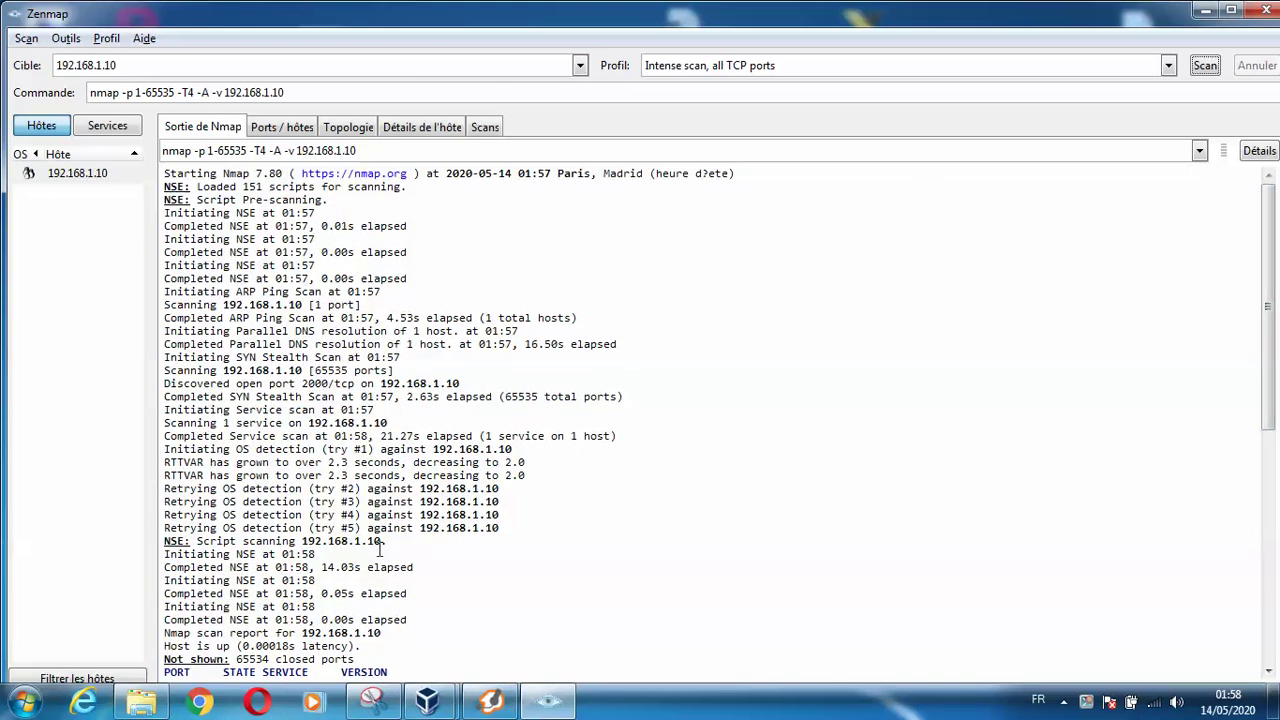
pyautogui.click(278, 130)
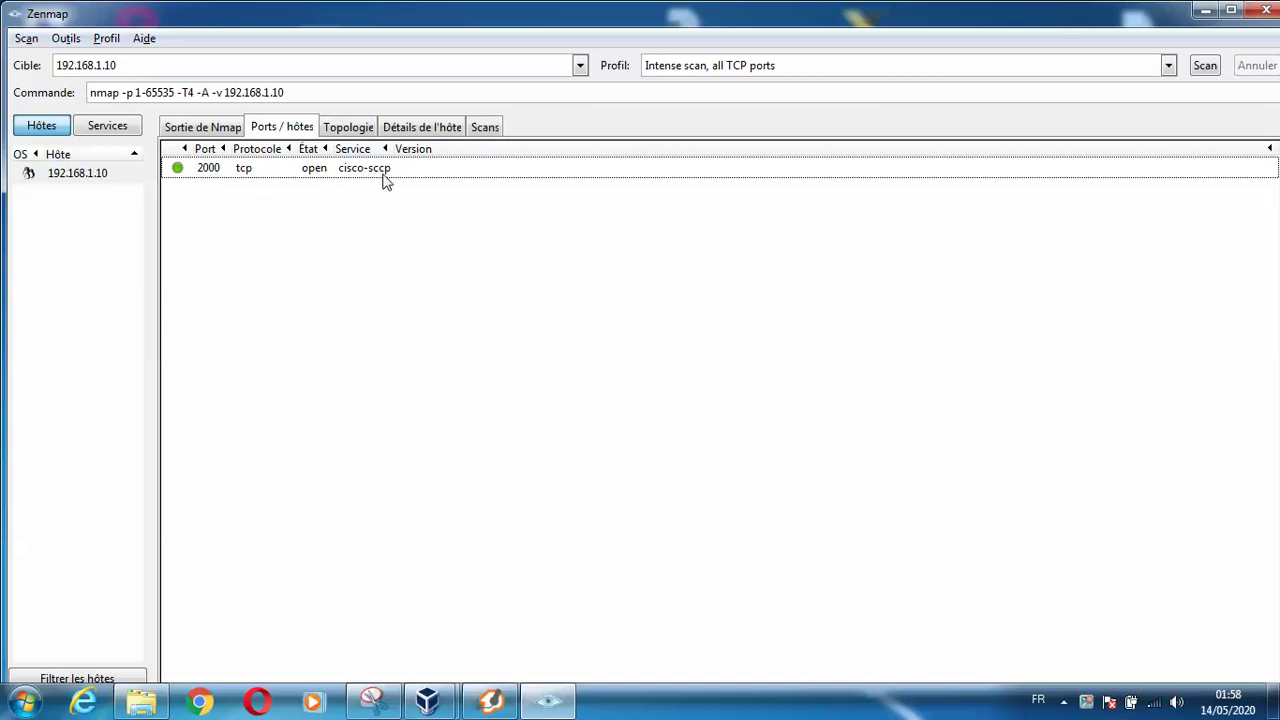
pyautogui.click(346, 132)
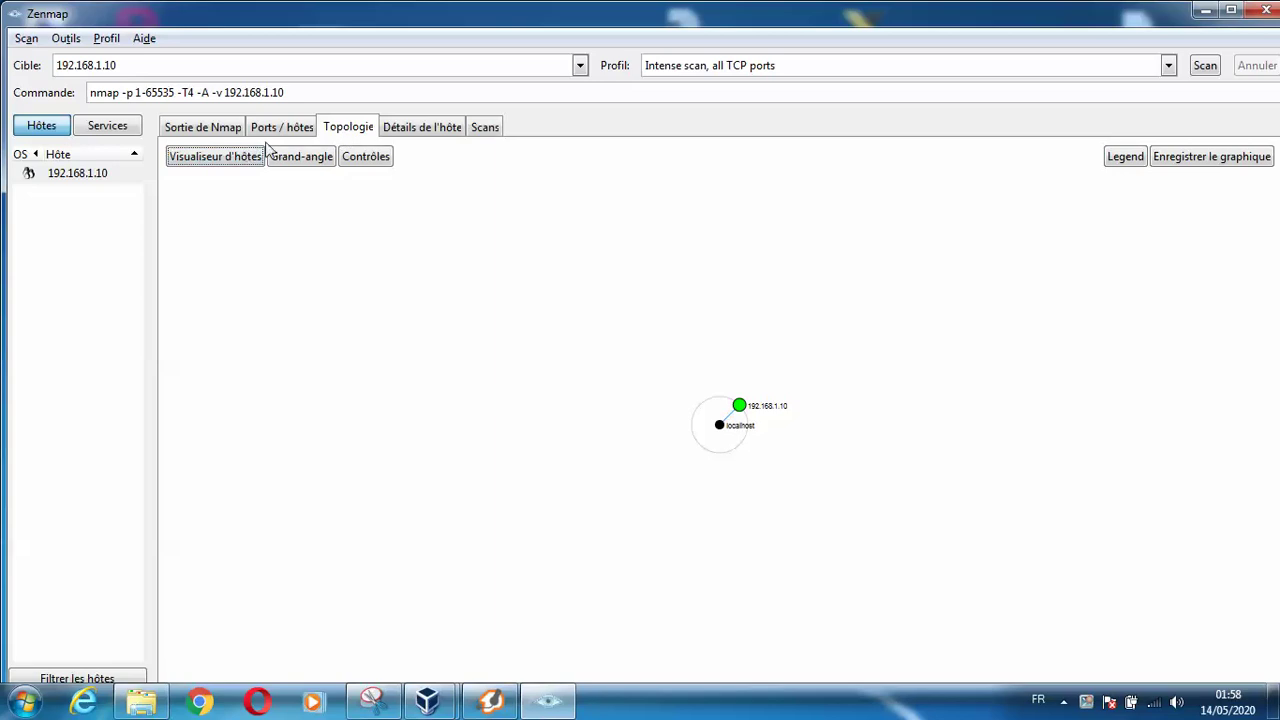
pyautogui.click(384, 138)
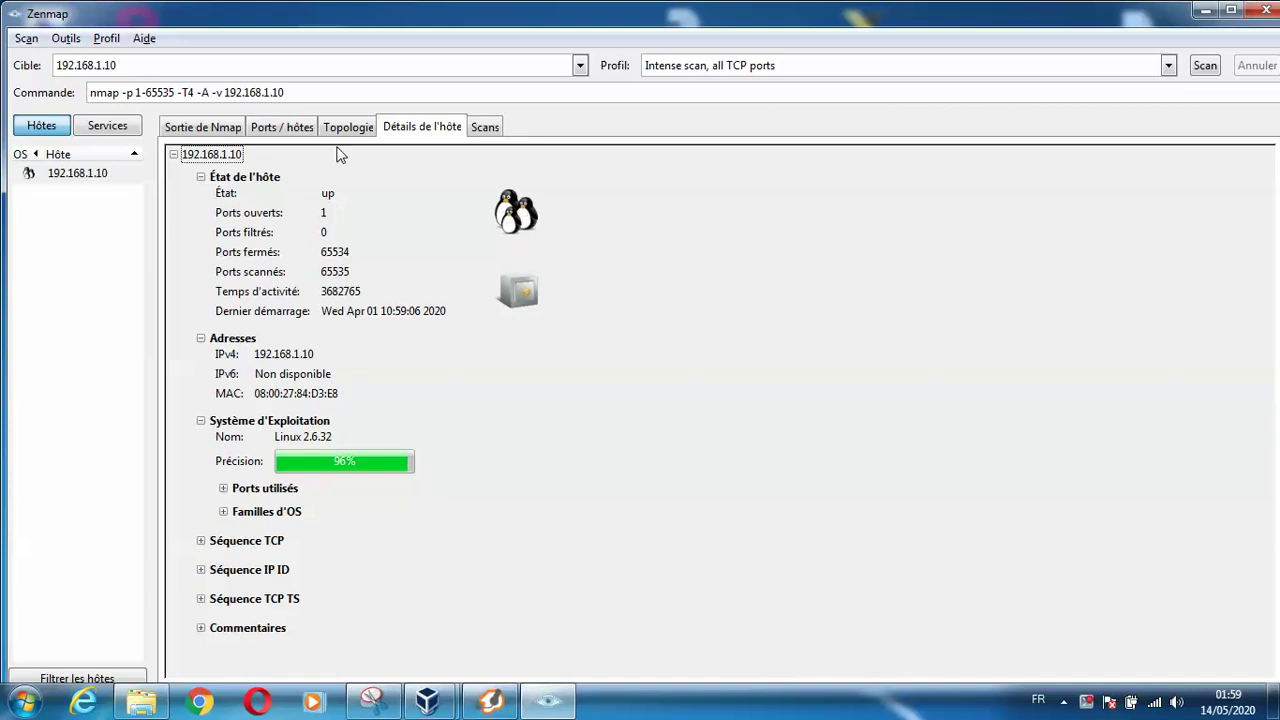
# Group results by Services to show cisco-sccp, ending on the Sortie de Nmap output
pyautogui.click(197, 130)
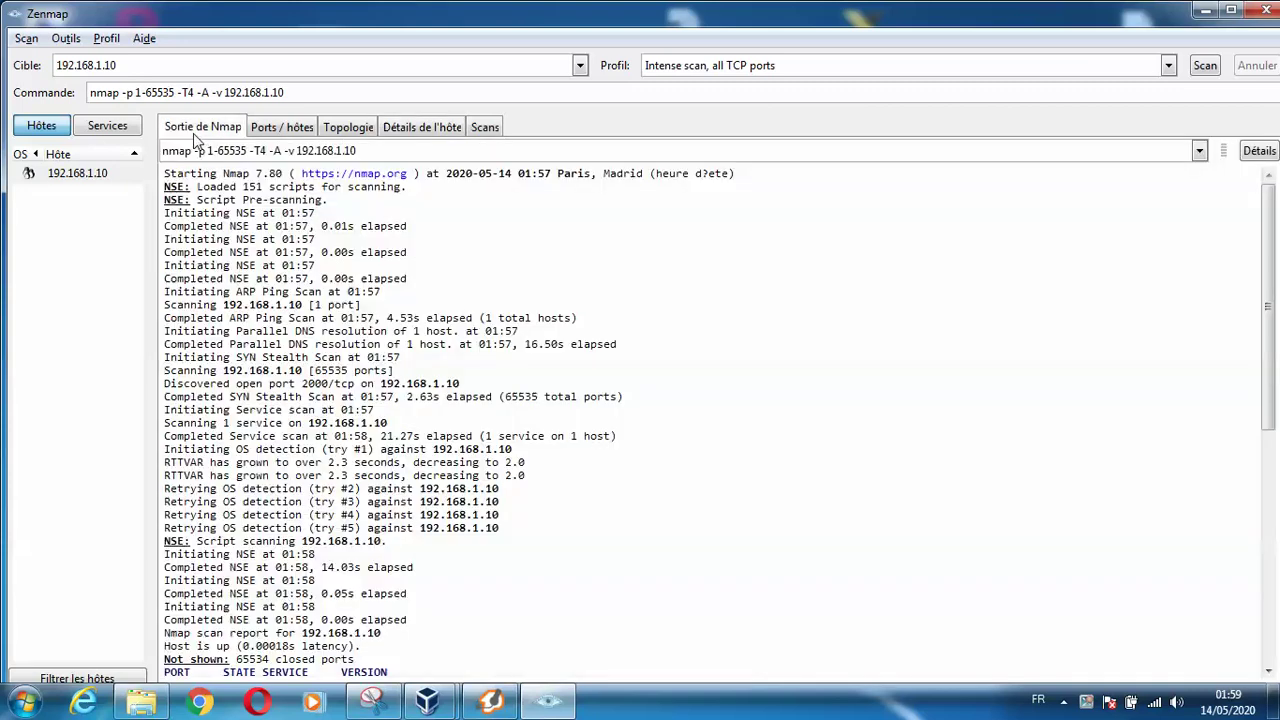
pyautogui.click(127, 135)
pyautogui.click(70, 183)
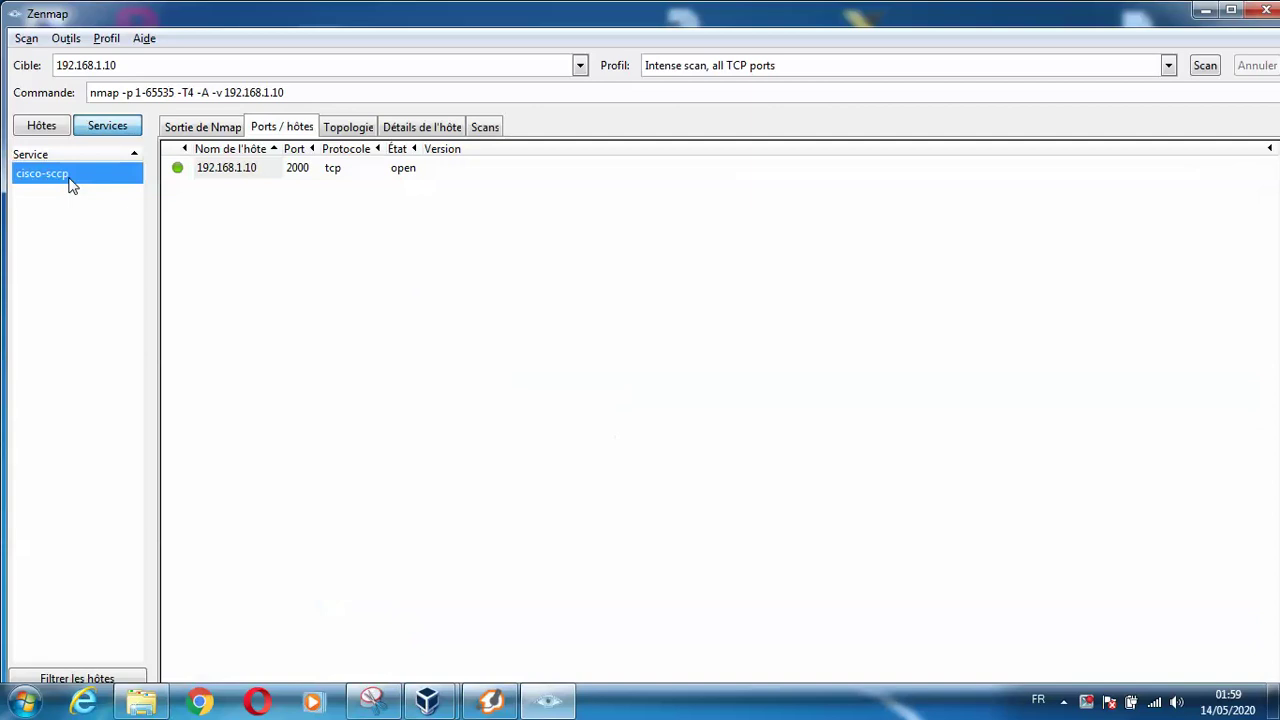
pyautogui.click(398, 193)
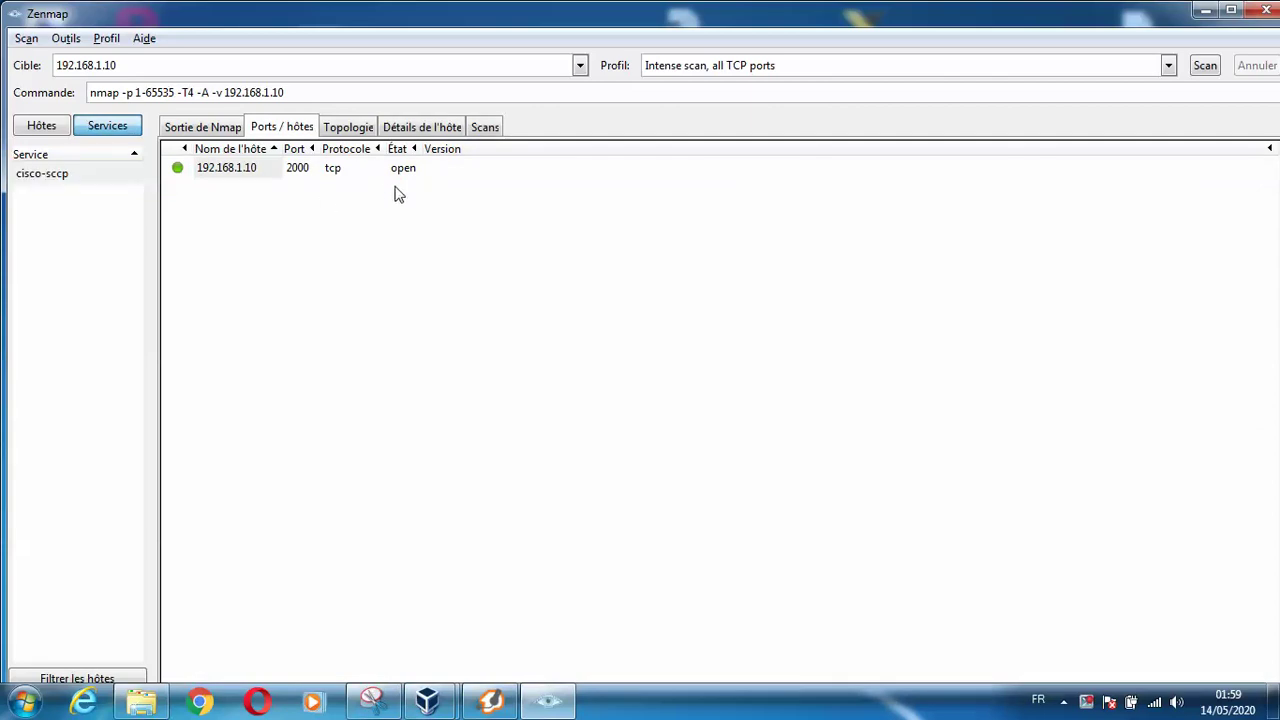
pyautogui.click(214, 130)
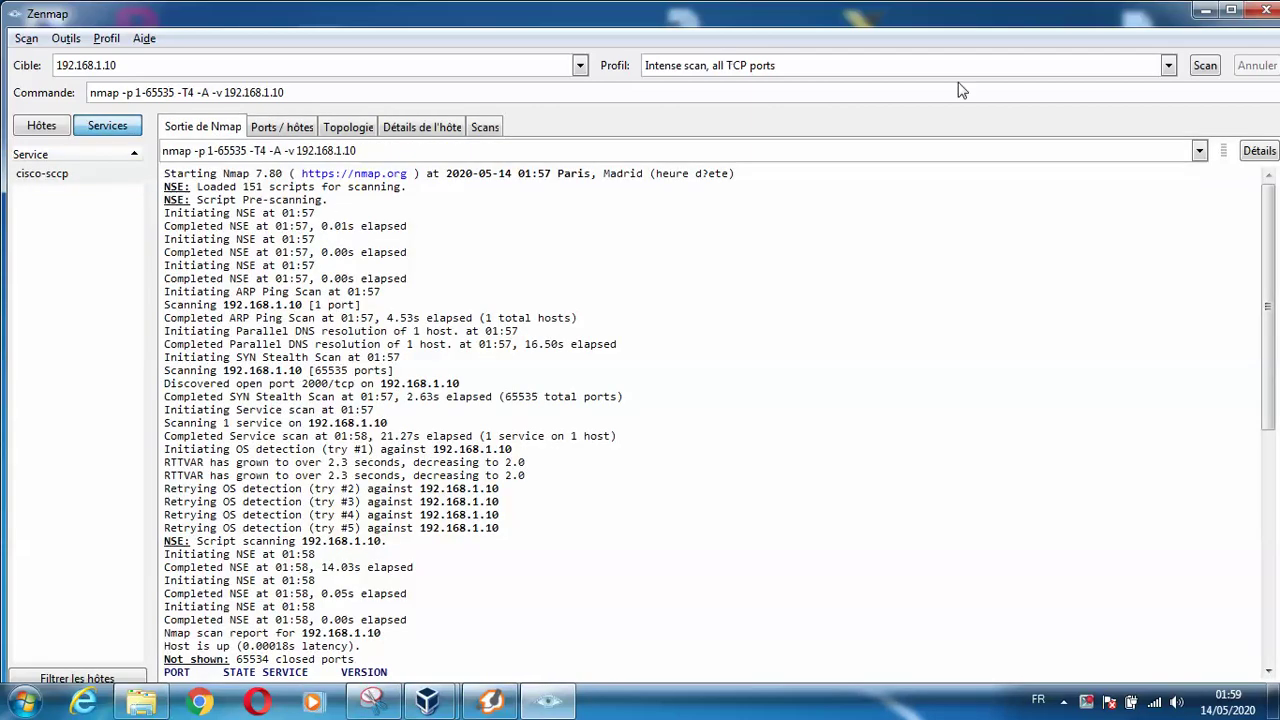